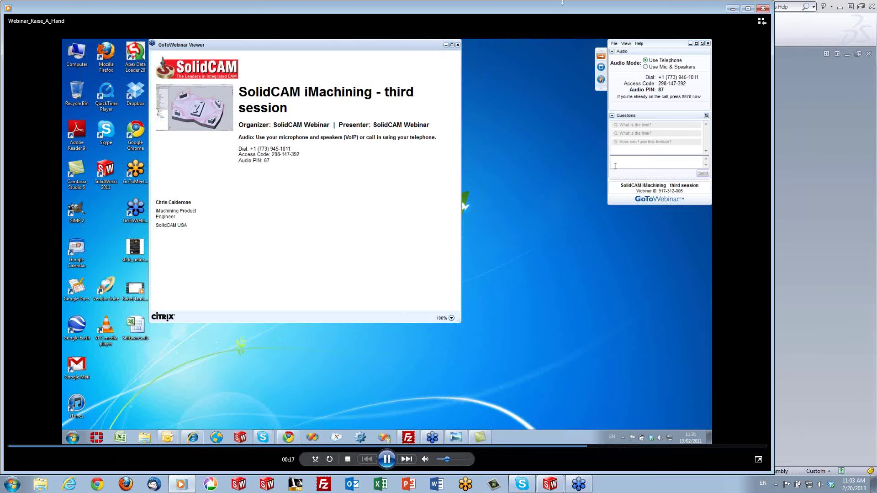
Step: Close the webinar recording playback to return to the EXAMPLE-4 CAM part
left_click(763, 8)
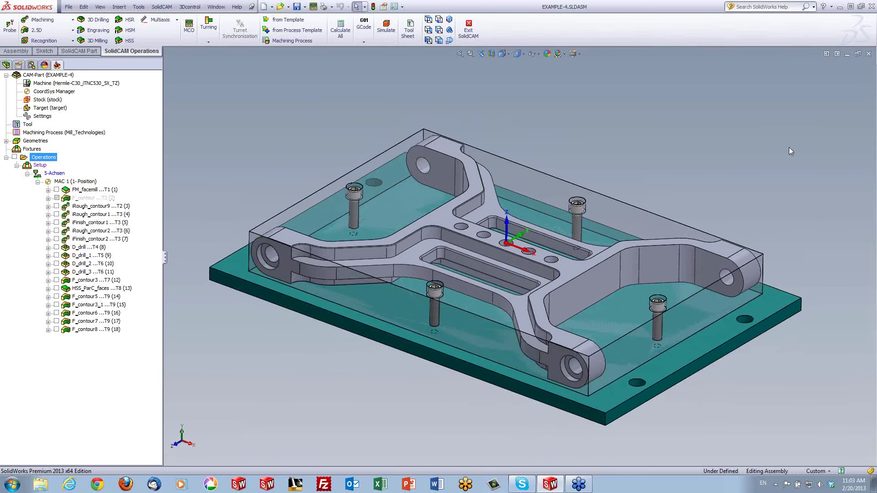
left_click(646, 211)
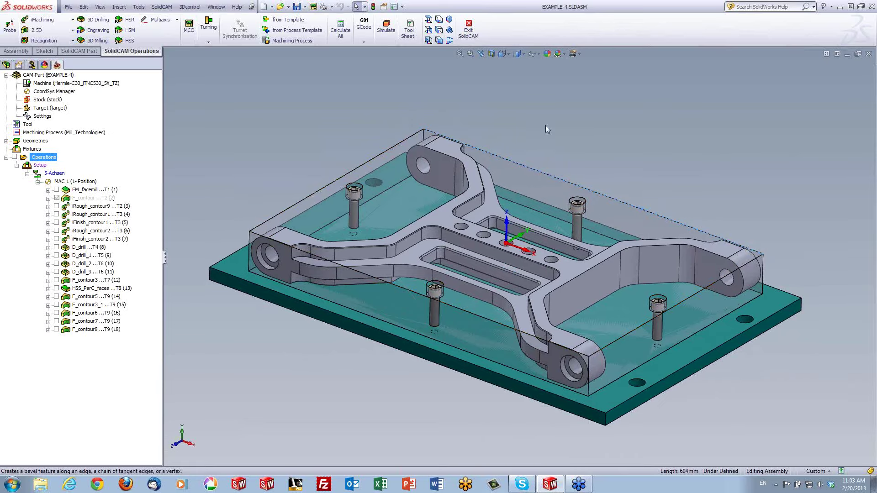
left_click(719, 281)
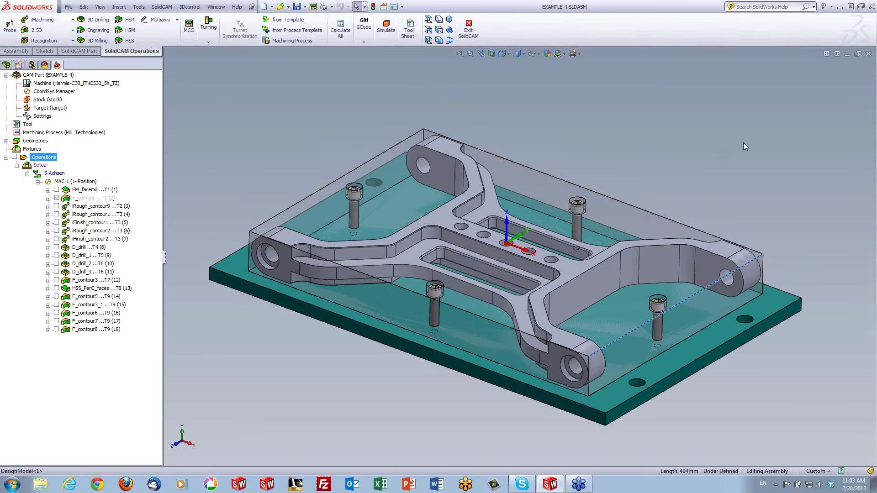
left_click(761, 289)
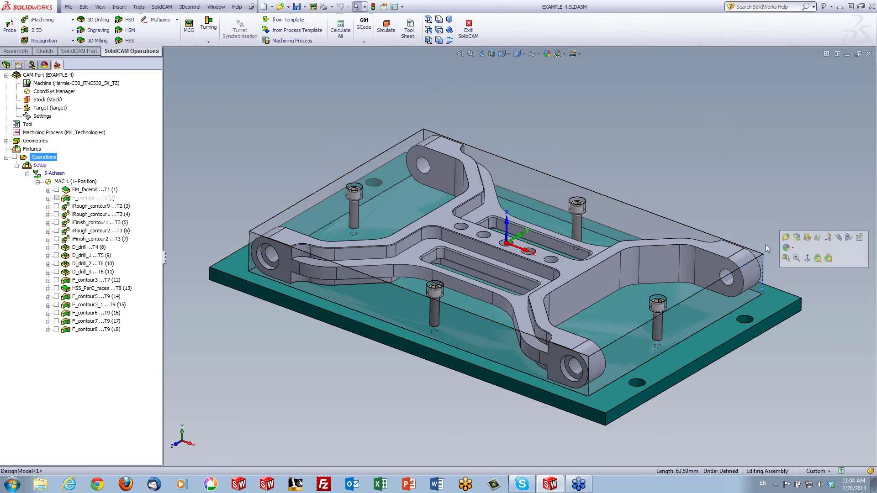
left_click(752, 155)
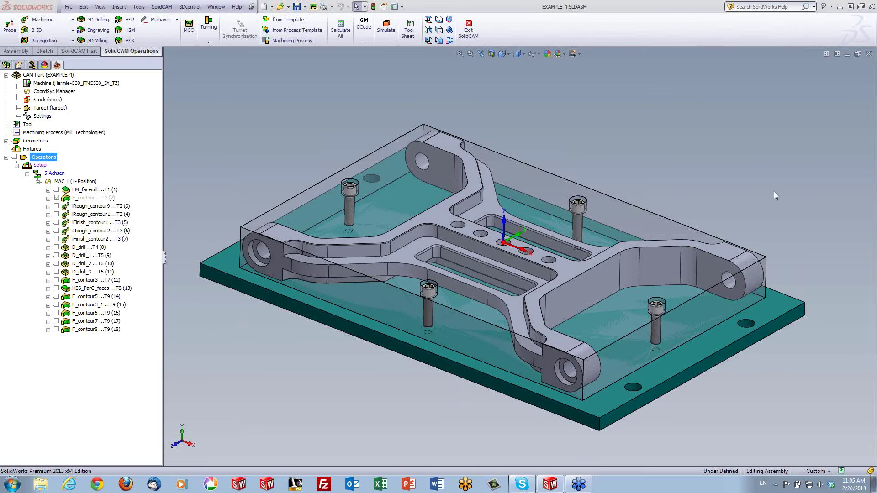
mouse_move(774, 195)
middle_mouse_down()
mouse_move(773, 177)
mouse_move(767, 189)
middle_mouse_up()
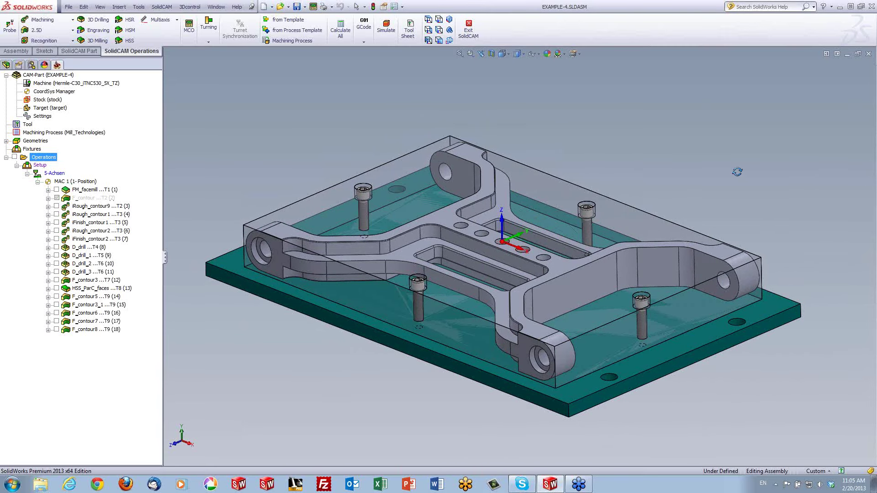
mouse_move(737, 171)
middle_mouse_down()
mouse_move(734, 192)
mouse_move(523, 130)
middle_mouse_up()
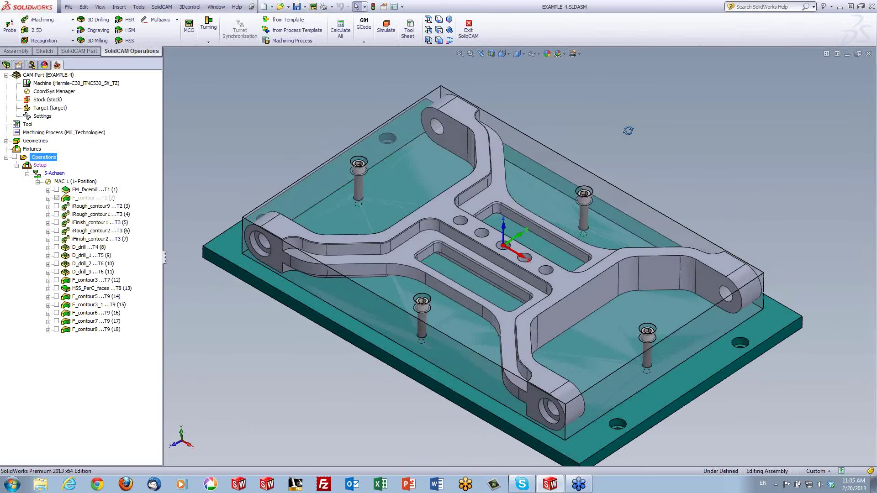
mouse_move(622, 115)
middle_mouse_down()
mouse_move(523, 182)
mouse_move(467, 237)
mouse_move(534, 194)
middle_mouse_up()
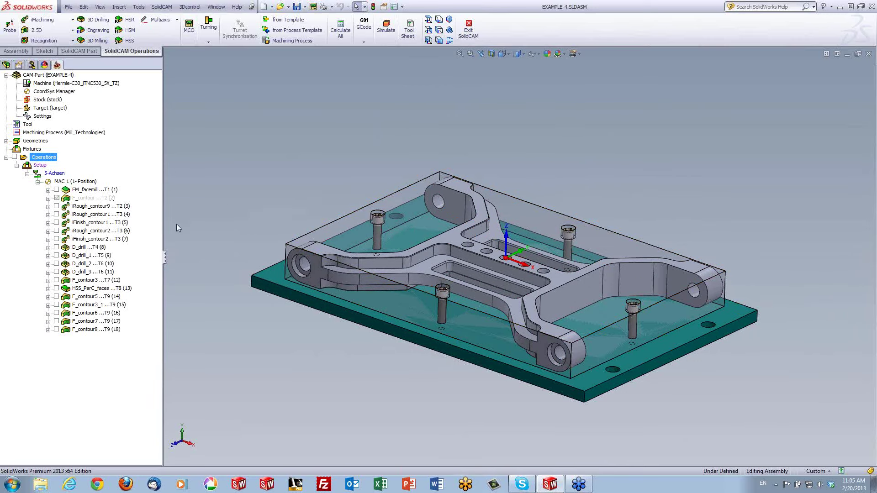
Step: Open iRough_contour9 and show its contour9 geometry, inspecting it from several angles and top view
left_click(79, 207)
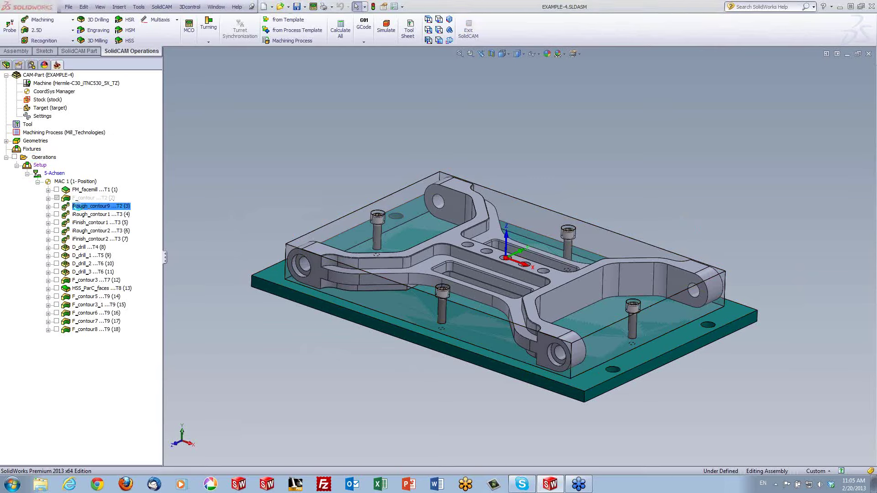
double_click(79, 207)
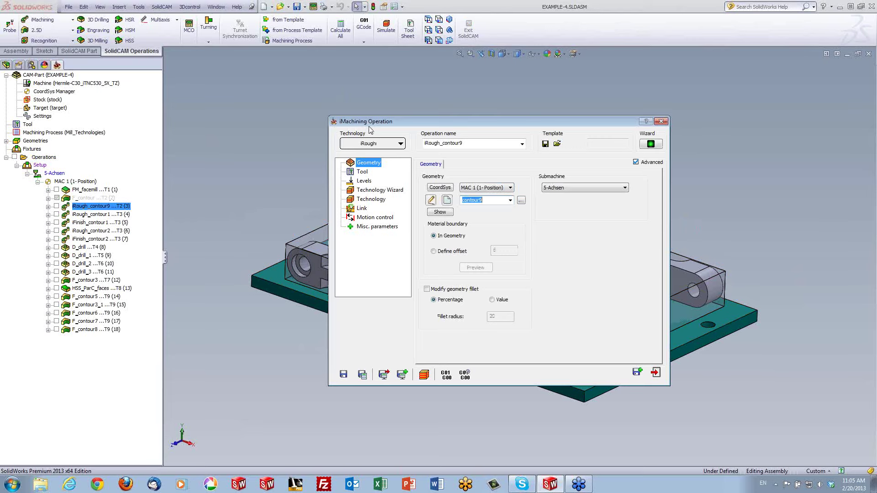
left_click(440, 212)
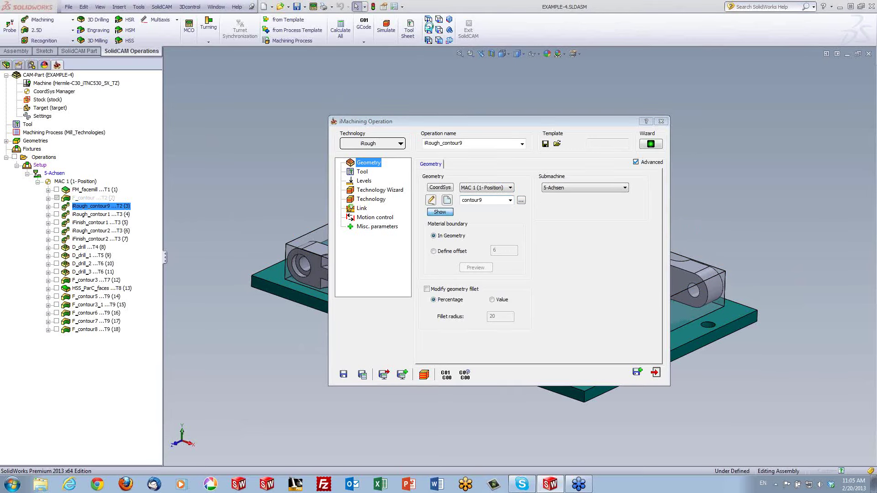
left_click(429, 28)
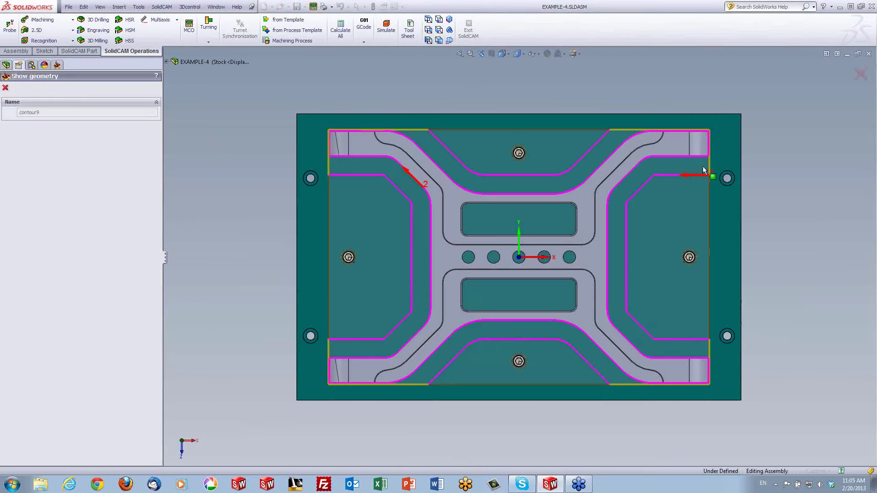
mouse_move(728, 261)
middle_mouse_down()
mouse_move(784, 243)
mouse_move(765, 142)
mouse_move(767, 153)
mouse_move(773, 131)
mouse_move(643, 222)
middle_mouse_up()
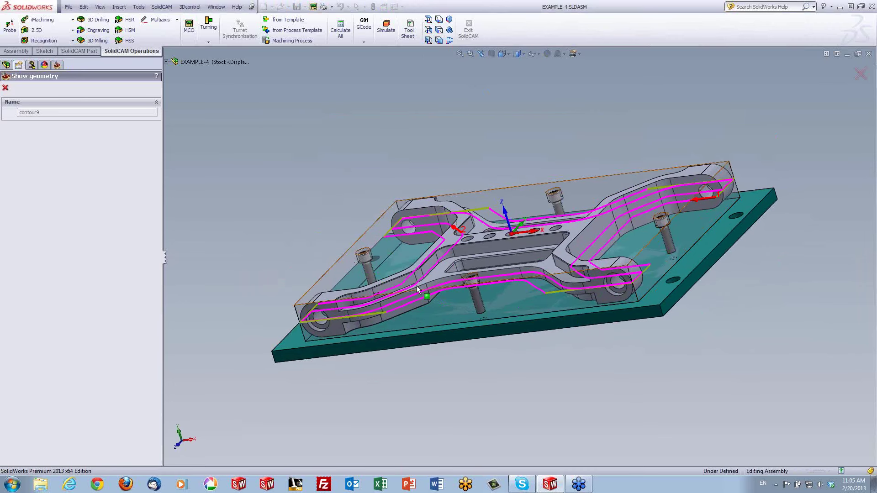
mouse_move(481, 303)
middle_mouse_down()
mouse_move(488, 284)
mouse_move(567, 308)
middle_mouse_up()
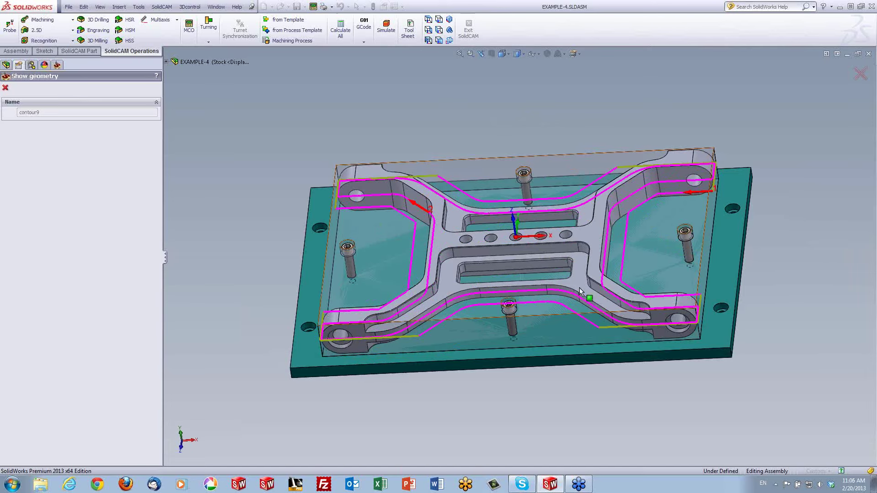
mouse_move(579, 290)
middle_mouse_down()
mouse_move(588, 254)
mouse_move(566, 201)
middle_mouse_up()
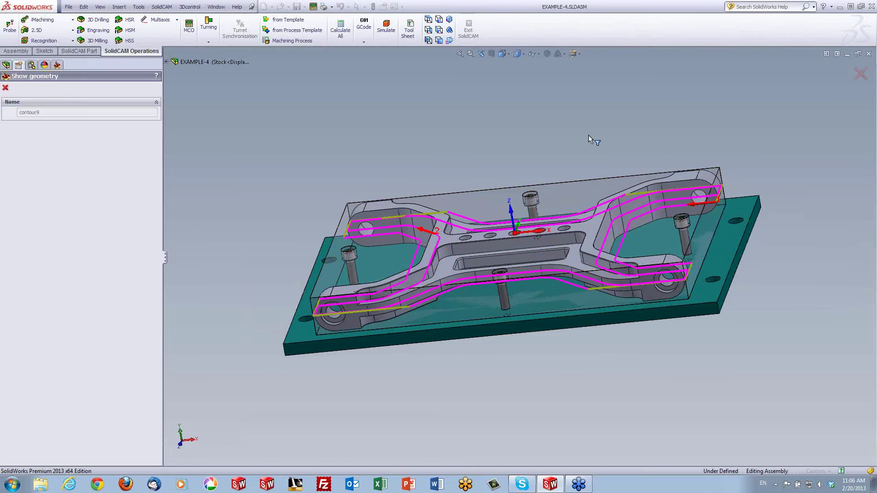
left_click(428, 19)
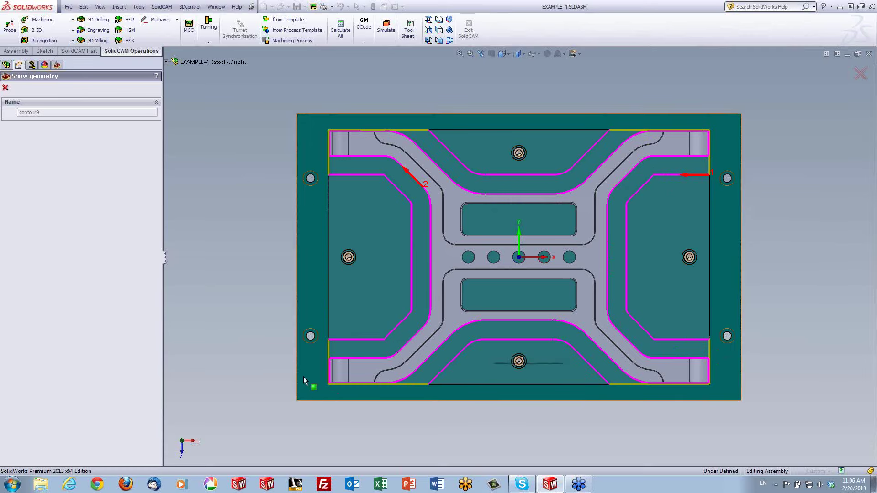
mouse_move(280, 316)
middle_mouse_down()
mouse_move(269, 208)
mouse_move(255, 171)
mouse_move(264, 157)
middle_mouse_up()
Step: Leave the geometry display, confirm the 16 mm end mill in the tool table, and view Levels
left_click(5, 87)
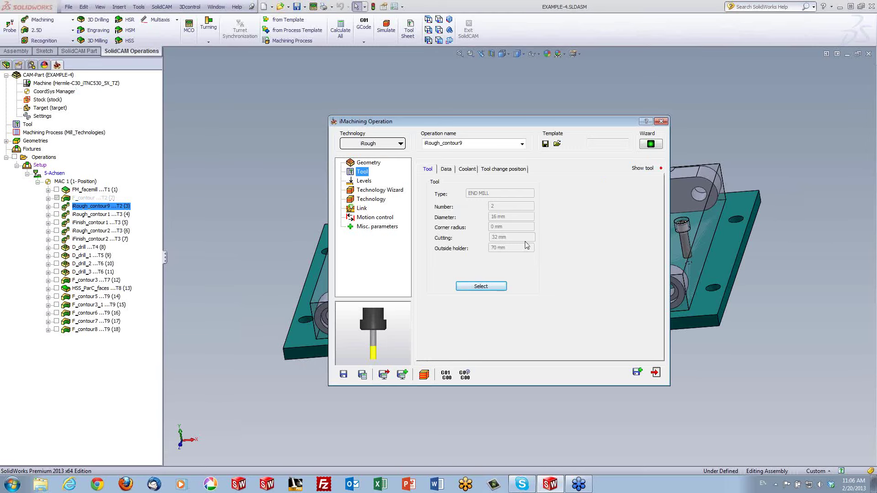
left_click(467, 286)
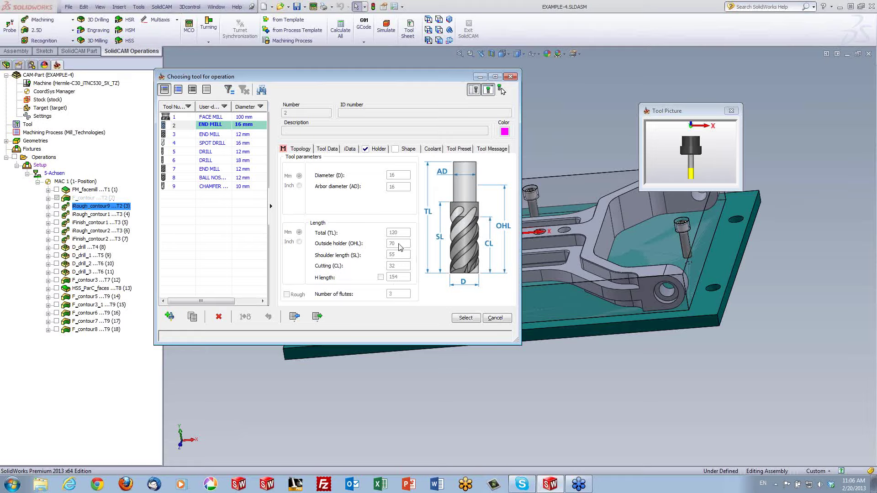
left_click(494, 318)
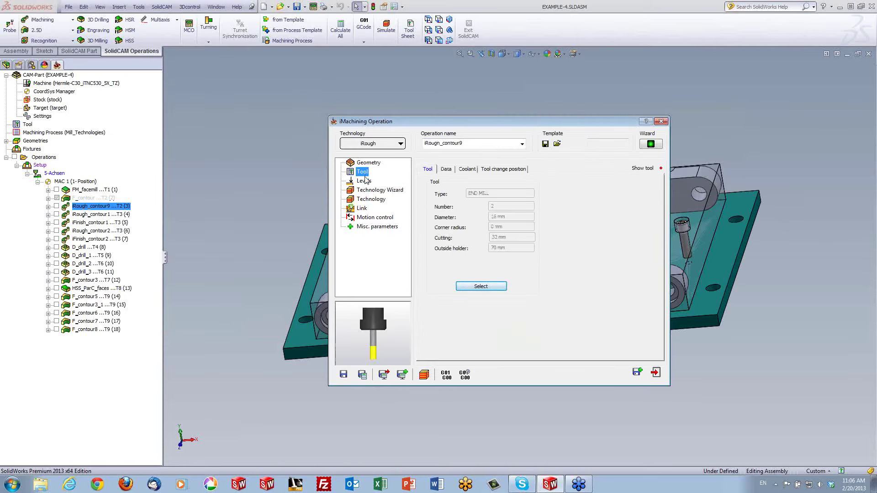
left_click(364, 181)
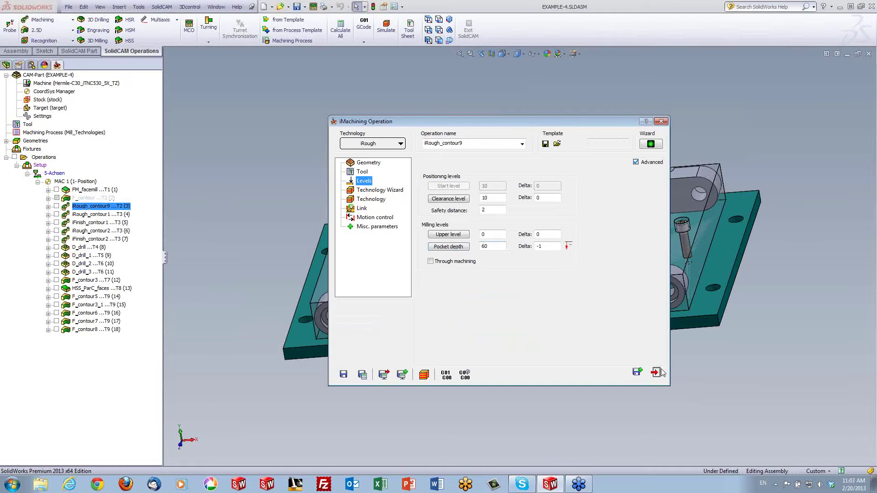
Step: Review iRough_contour9's cutting conditions and technology settings, then save and launch the simulation
left_click(384, 193)
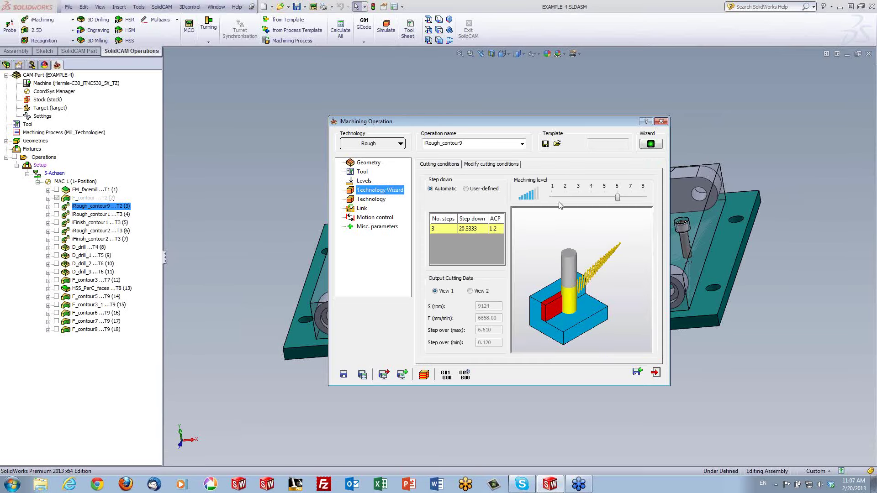
left_click(484, 165)
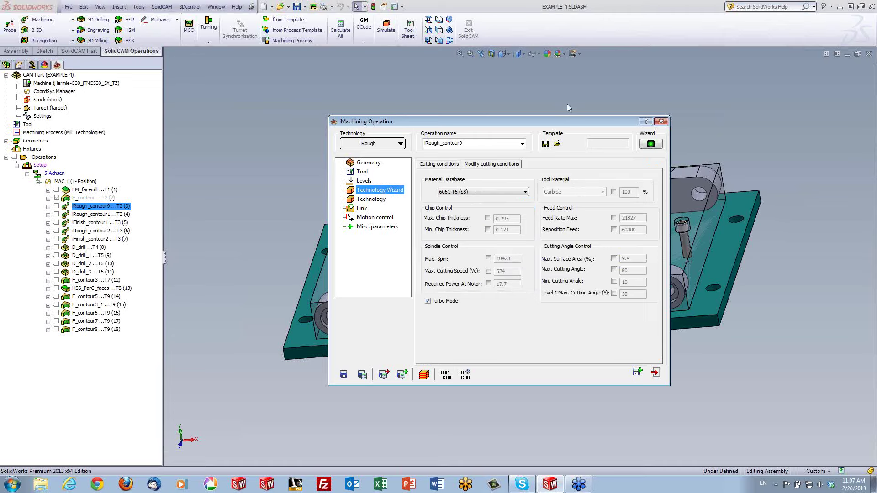
left_click(371, 200)
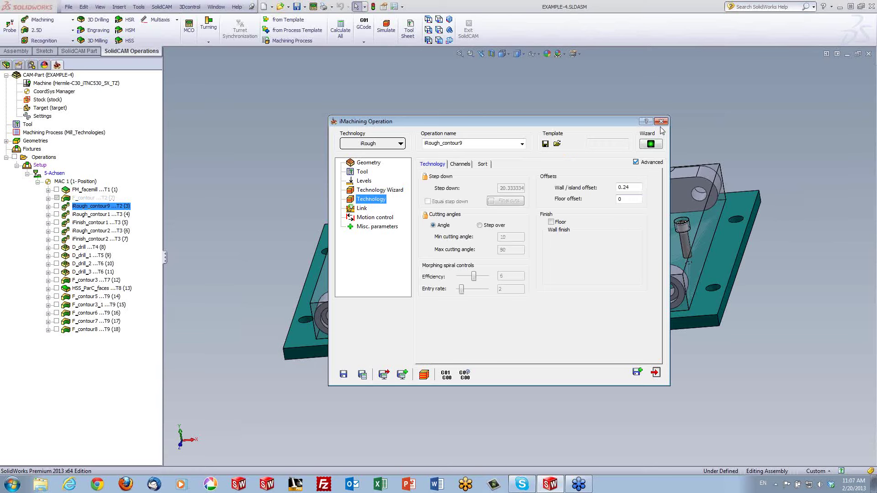
left_click(423, 375)
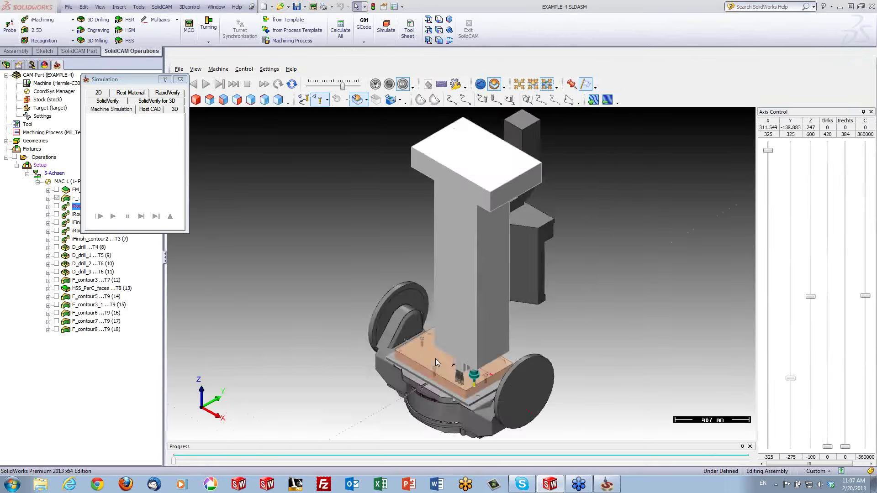
Step: Zoom in, run and pause the machine simulation, then switch to SolidVerify
scroll(501, 316, "up", 2)
scroll(562, 201, "up", 2)
scroll(562, 201, "up", 2)
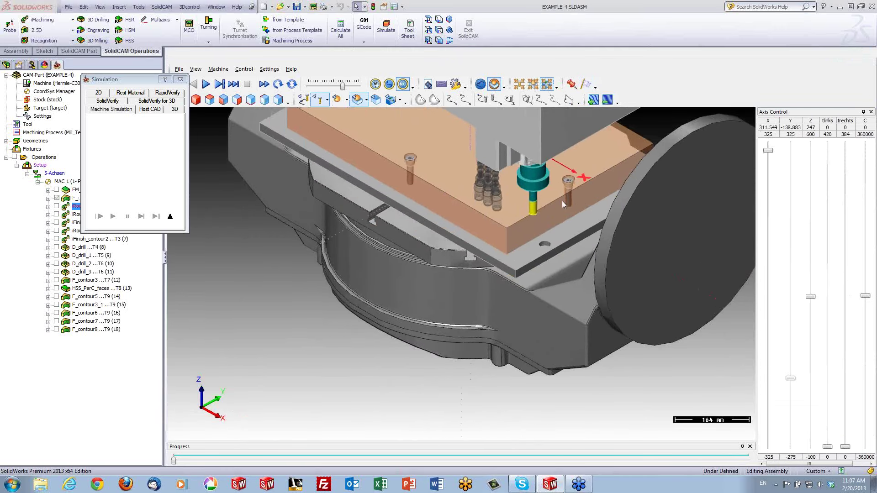
left_click(210, 84)
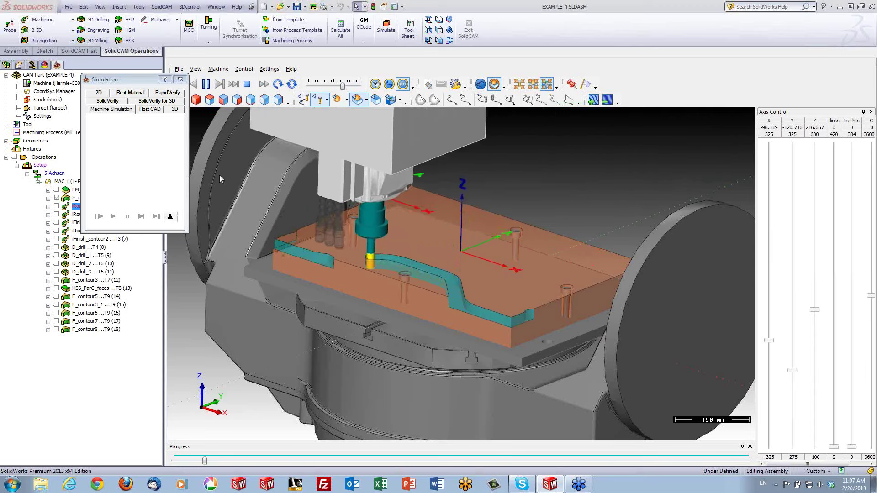
left_click(206, 83)
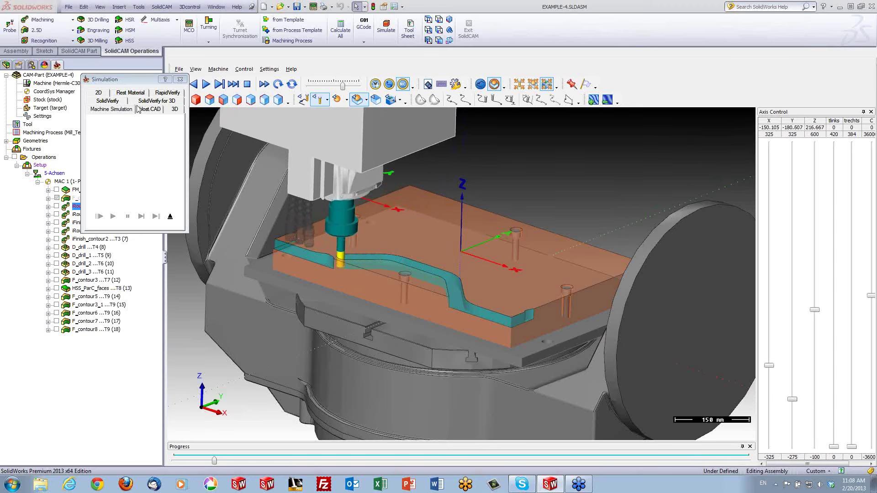
left_click(122, 102)
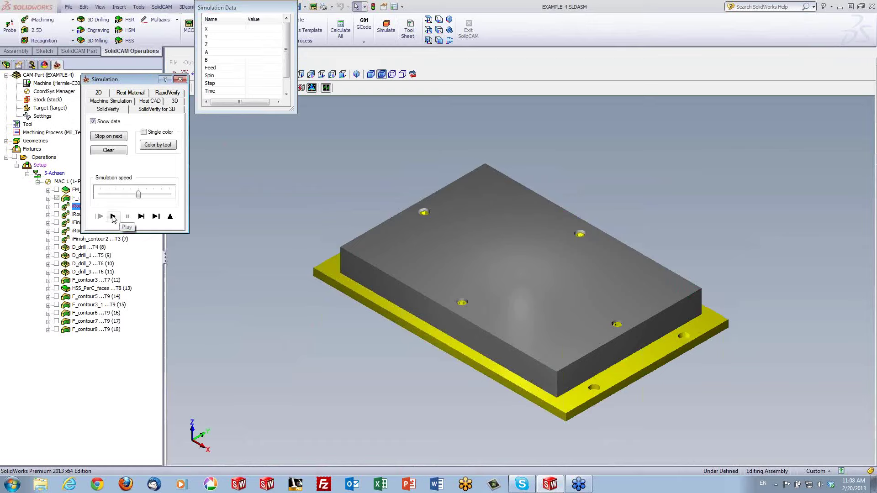
Step: Play the SolidVerify cut and orbit the stock to inspect the roughed rib
left_click(113, 216)
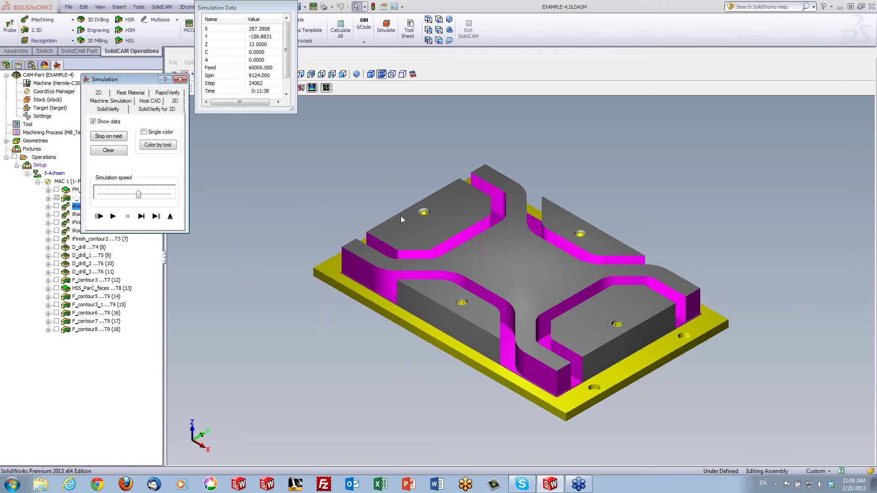
middle_click_drag(480, 216, 371, 191)
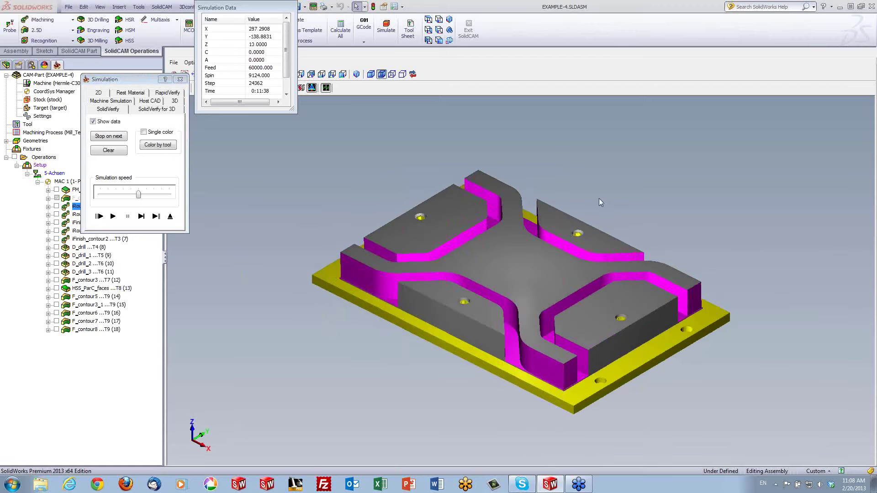
scroll(519, 262, "down", 3)
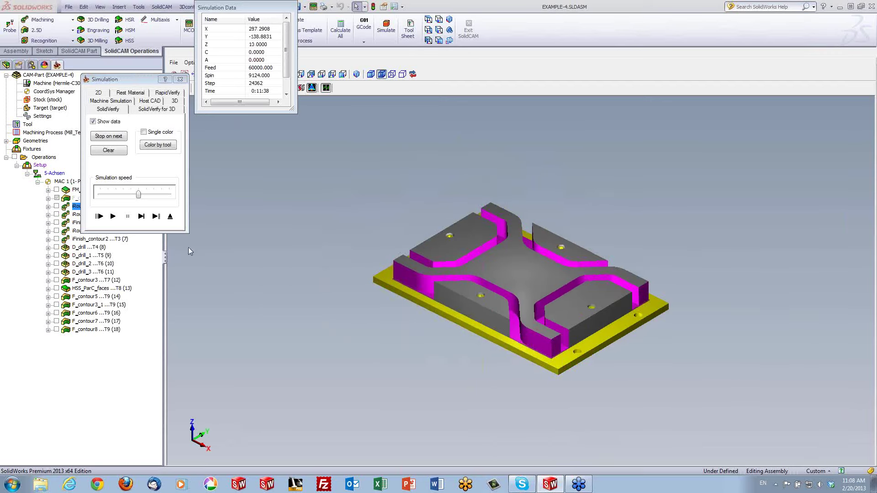
Step: Exit the simulation and the iMachining dialog, then select iRough_contour1
left_click(170, 217)
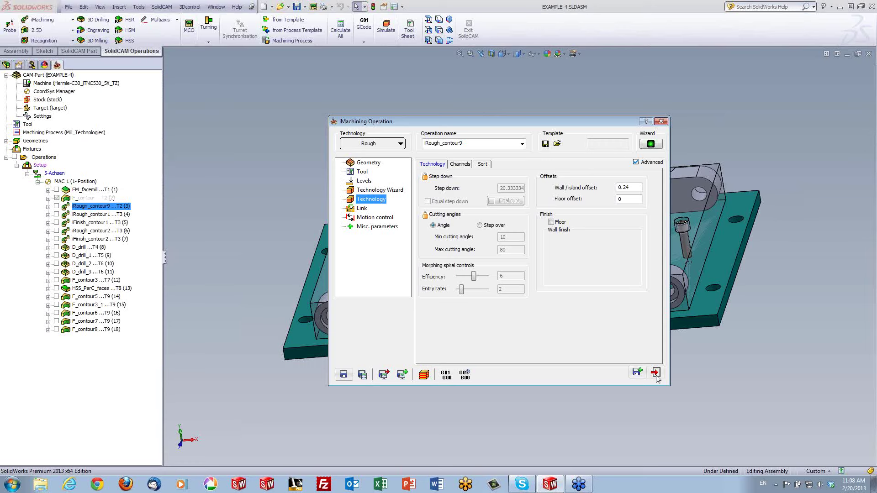
left_click(656, 372)
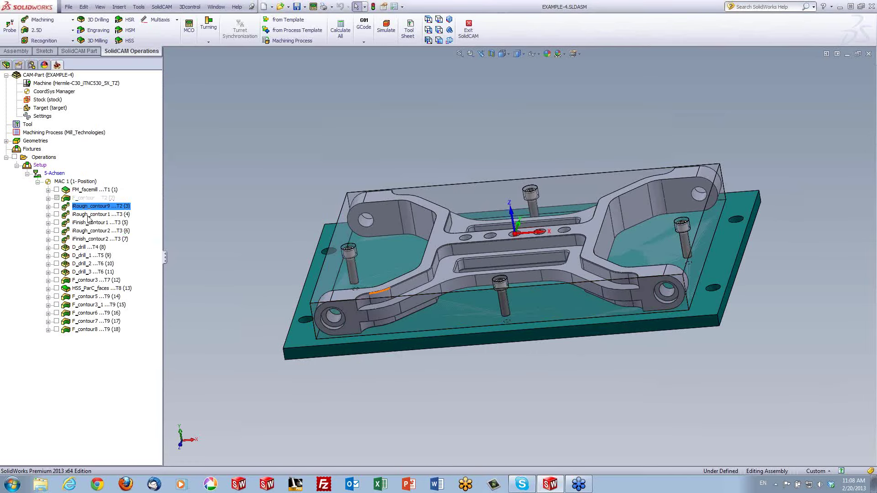
left_click(83, 216)
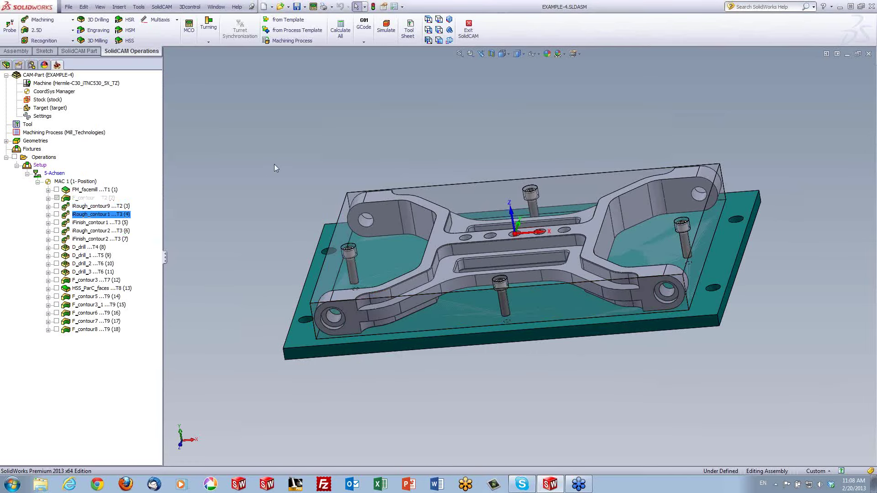
middle_click_drag(274, 168, 472, 307)
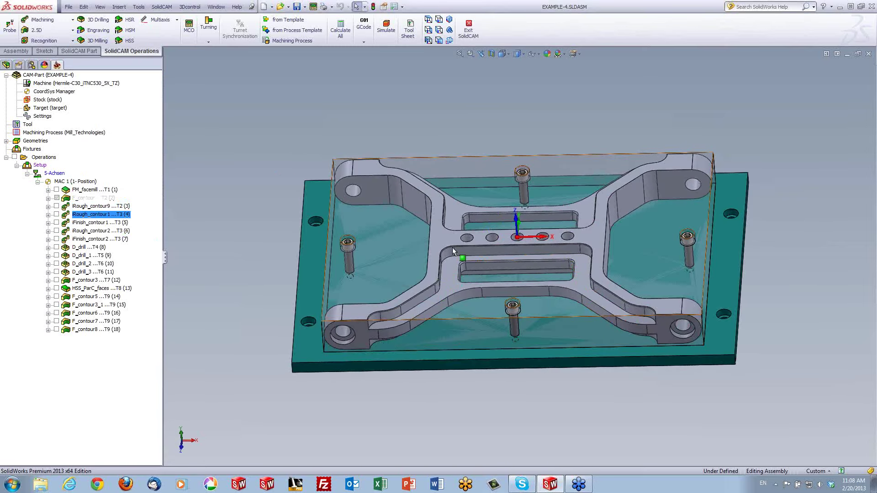
Step: Simulate iRough_contour1 in SolidVerify, inspect the cut from above, and close the simulation
right_click(83, 215)
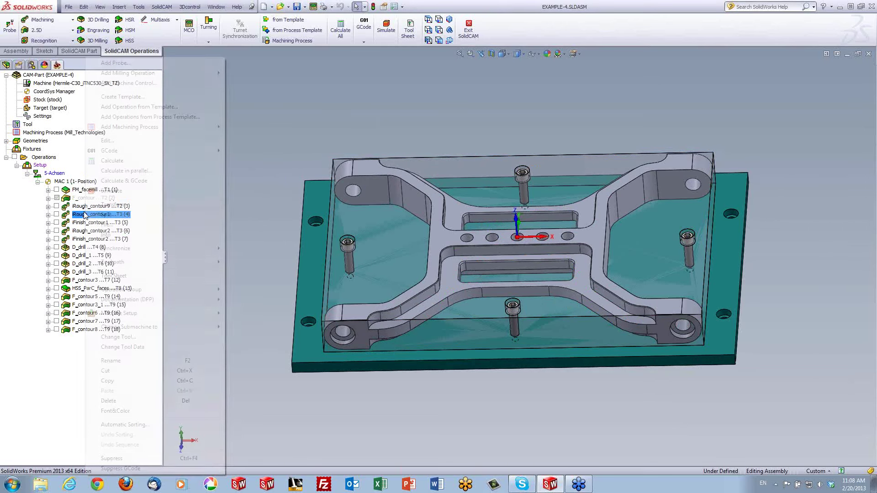
left_click(111, 193)
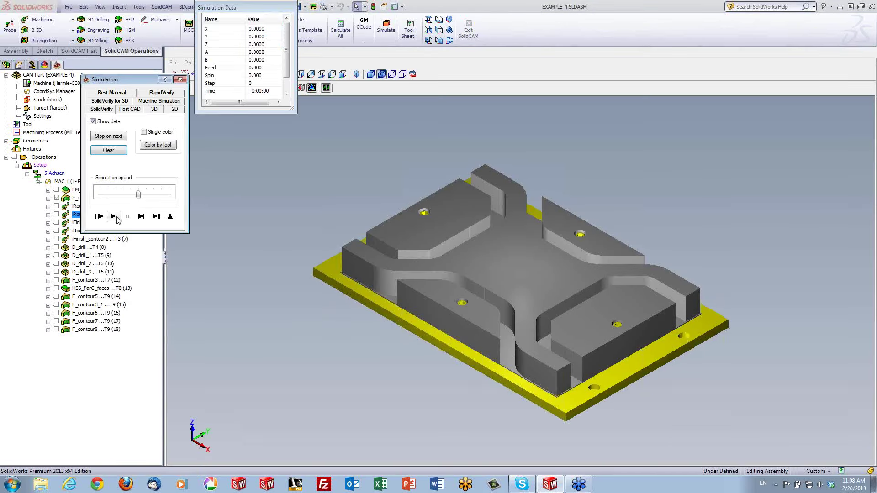
left_click(114, 217)
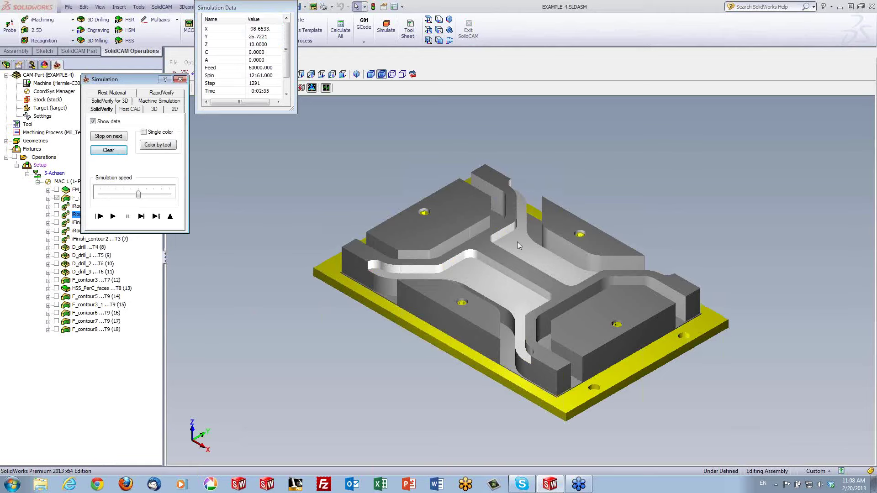
middle_click_drag(545, 309, 509, 300)
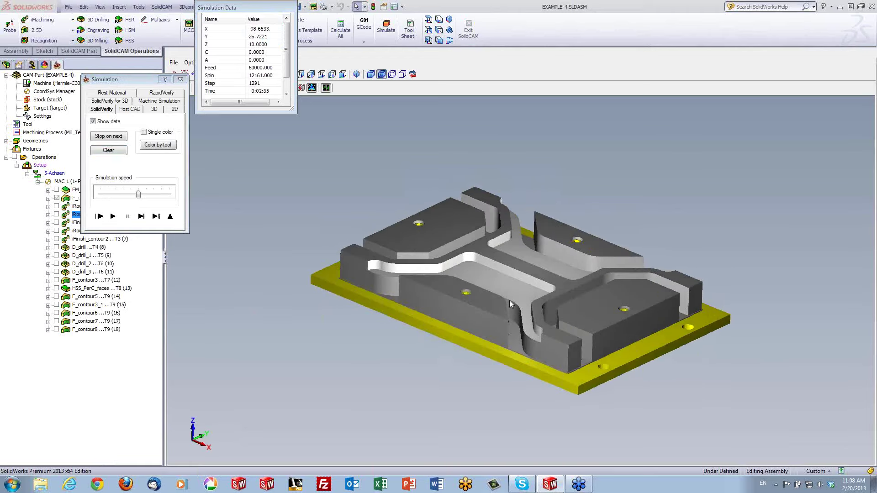
scroll(475, 278, "down", 2)
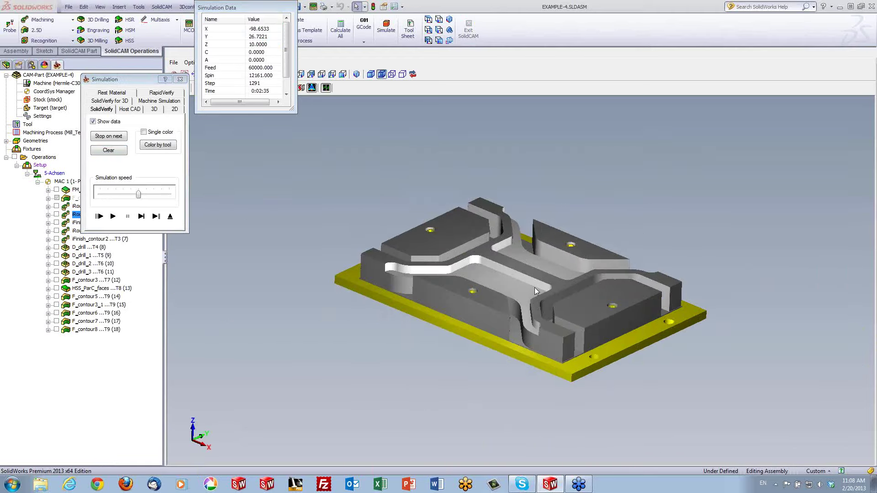
scroll(533, 284, "up", 3)
middle_click_drag(533, 284, 333, 330)
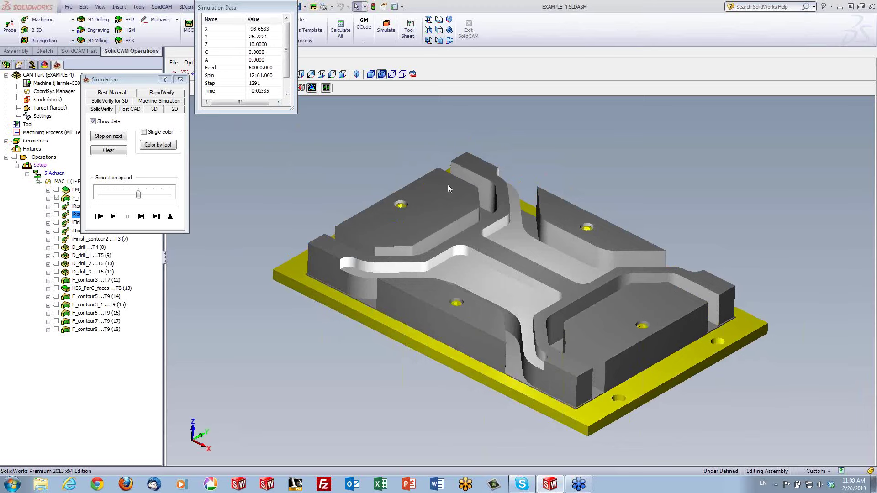
left_click(170, 216)
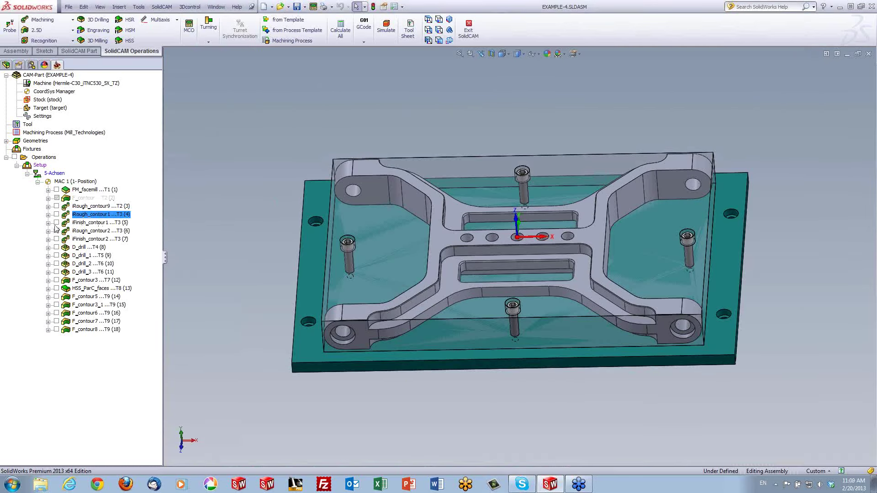
Step: Show the iFinish_contour1 and iRough_contour2 toolpaths and zoom in on the pockets
left_click(57, 223)
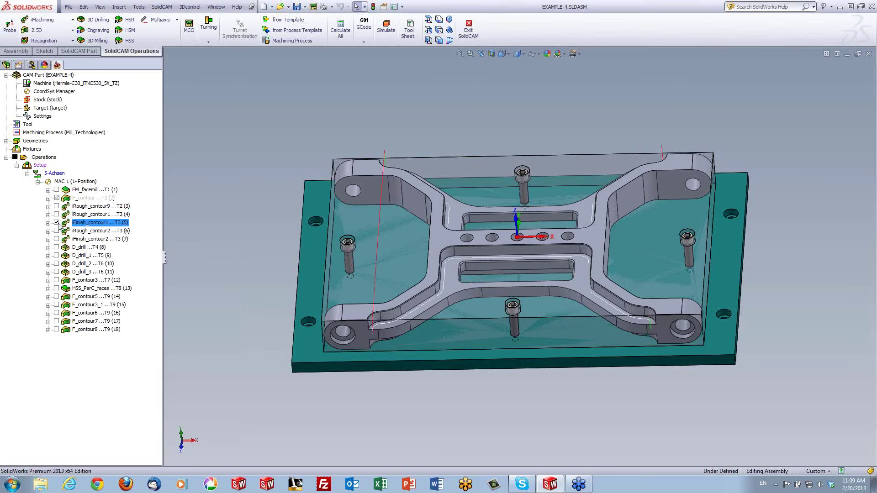
left_click(56, 231)
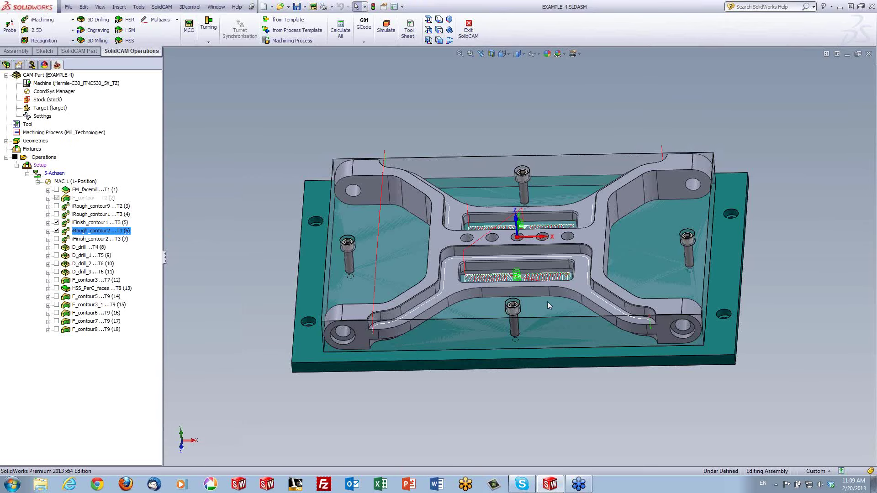
middle_click_drag(547, 301, 535, 292)
scroll(529, 277, "down", 3)
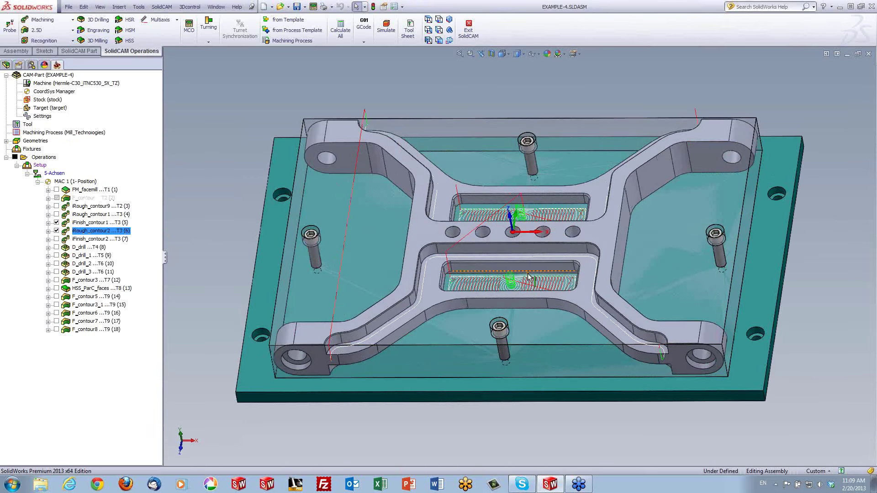
scroll(529, 277, "down", 2)
scroll(530, 276, "down", 2)
scroll(532, 276, "down", 2)
scroll(537, 275, "down", 2)
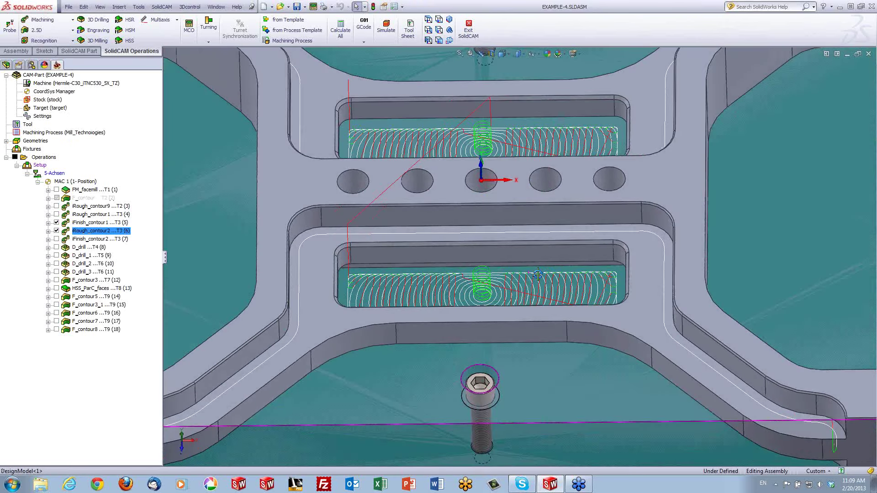
middle_click_drag(537, 274, 535, 278)
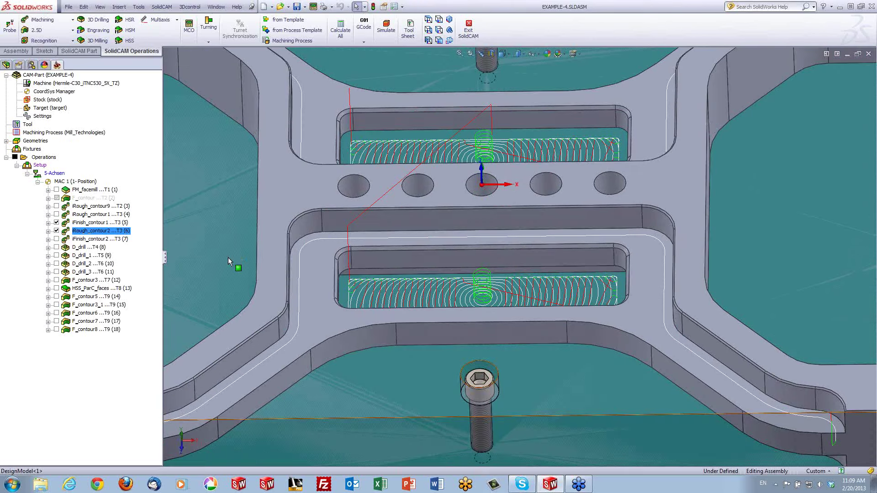
Step: Hide both toolpaths and zoom out to view the part on the fixture
left_click(56, 222)
left_click(57, 231)
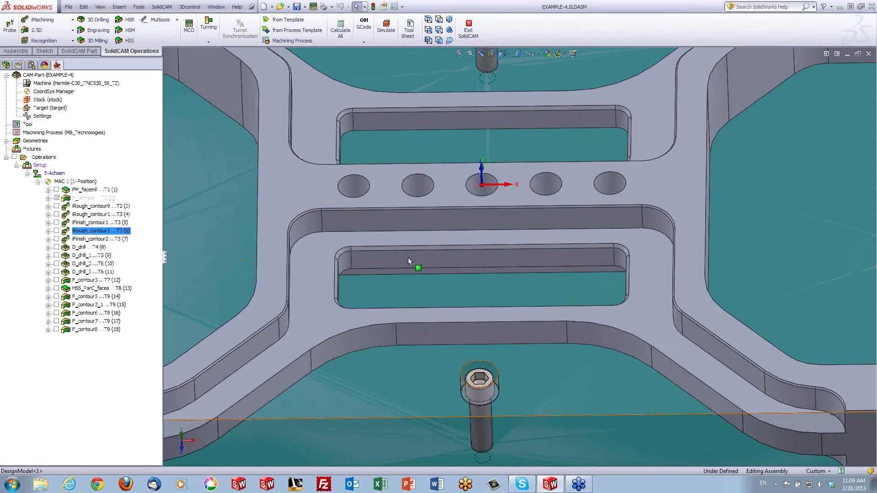
middle_click_drag(408, 258, 418, 258)
scroll(418, 258, "up", 2)
scroll(417, 262, "up", 2)
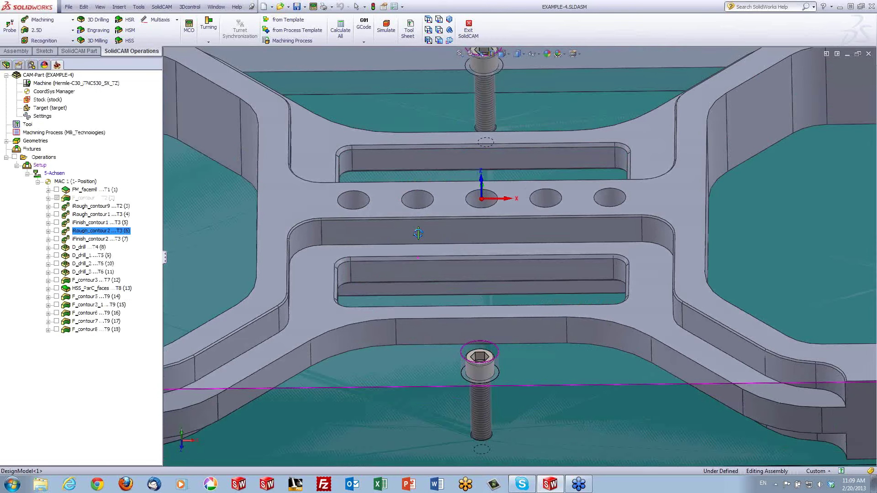
scroll(417, 270, "up", 2)
scroll(459, 266, "up", 4)
middle_click_drag(459, 266, 207, 204)
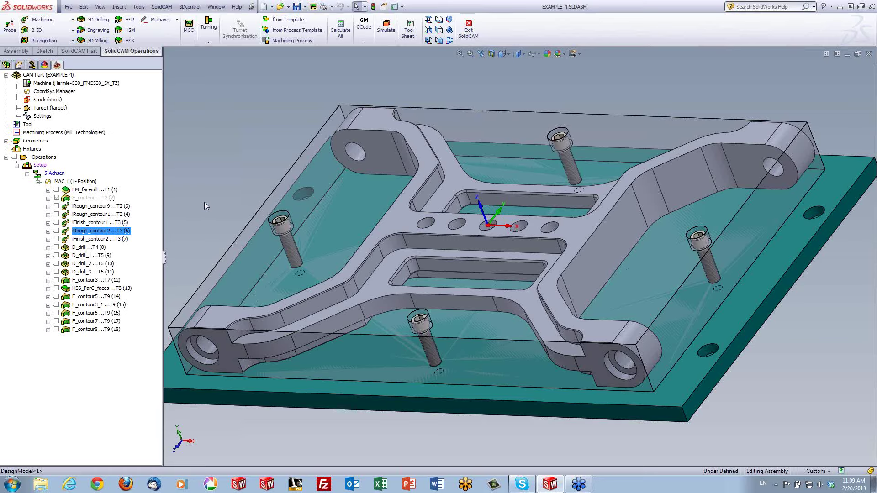
Step: Select D_drill and step through the following drilling operations
left_click(93, 248)
left_click(88, 256)
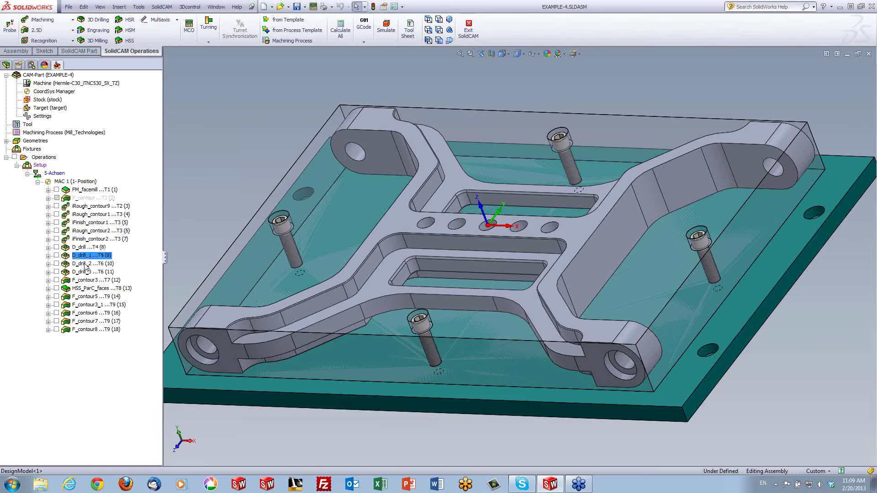
left_click(86, 264)
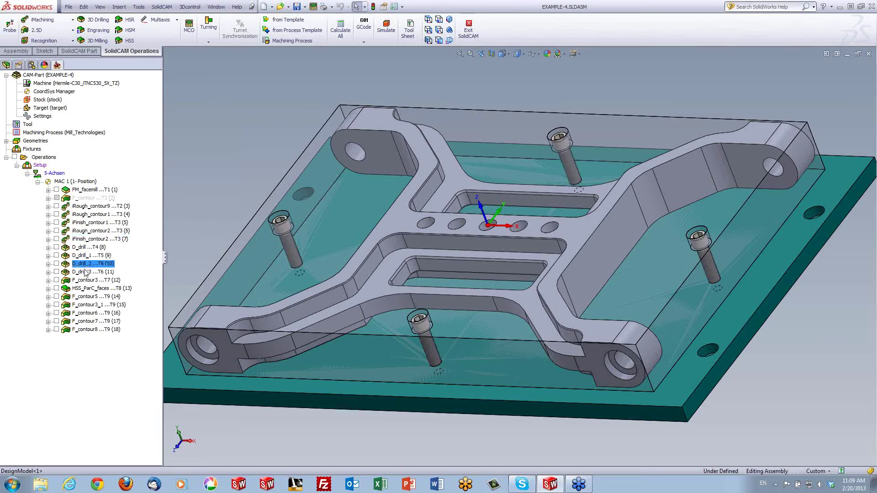
Step: Show the F_contour3 toolpath over the holes and open its simulation
left_click(56, 280)
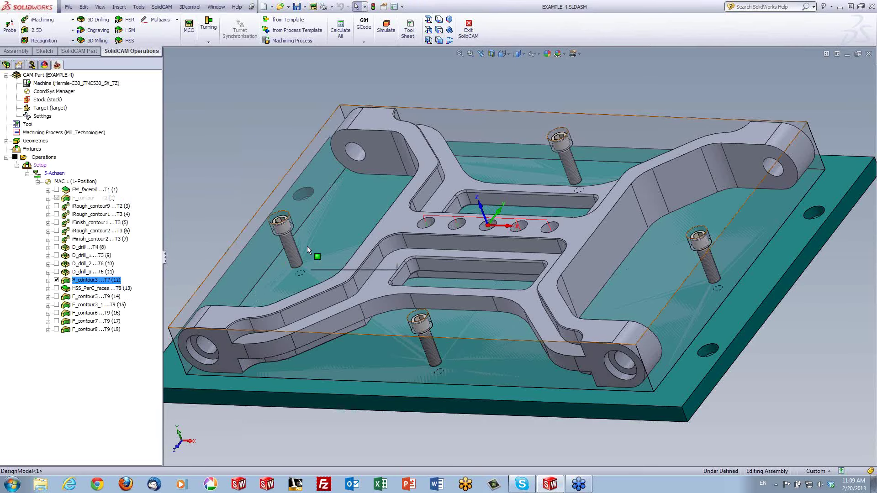
middle_click_drag(305, 254, 319, 256)
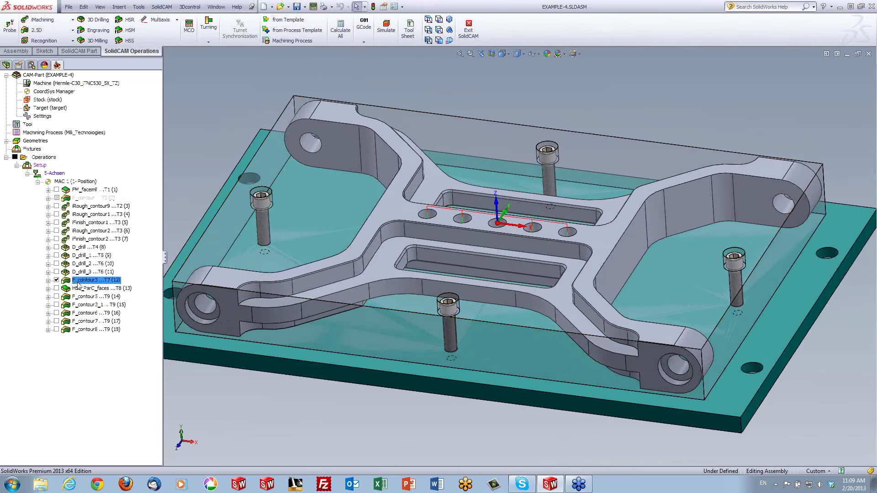
right_click(81, 283)
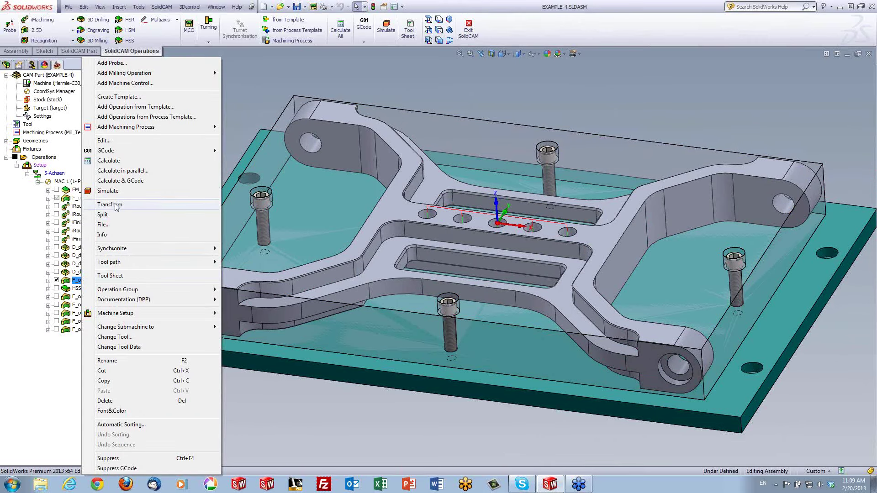
left_click(108, 191)
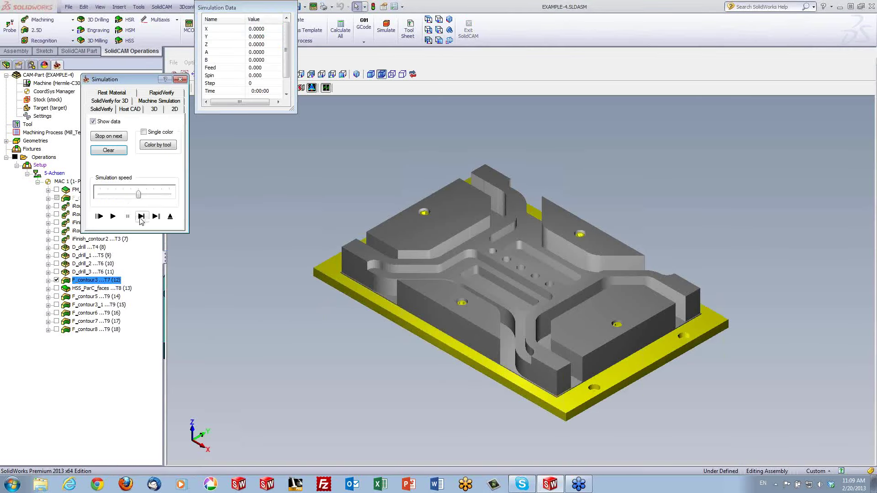
Step: Play the F_contour3 SolidVerify cut, inspect the milled part, and exit the simulation
left_click(141, 218)
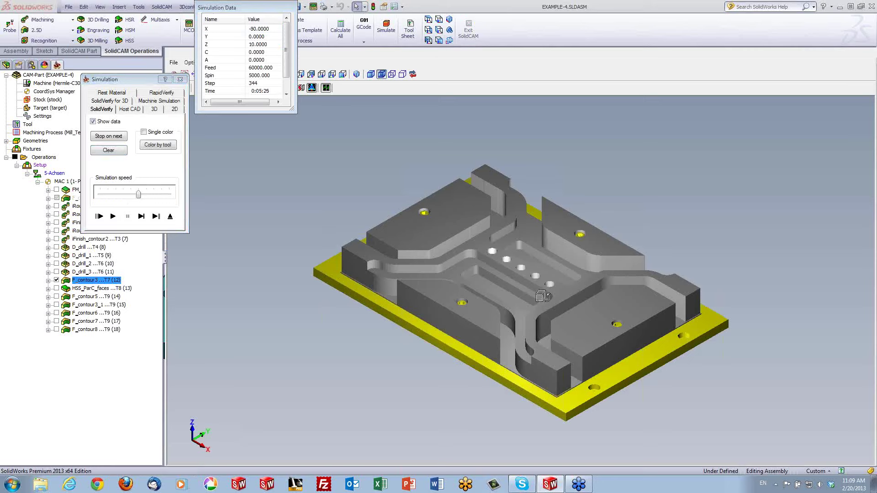
mouse_move(544, 296)
left_mouse_down()
mouse_move(543, 319)
mouse_move(544, 291)
left_mouse_up()
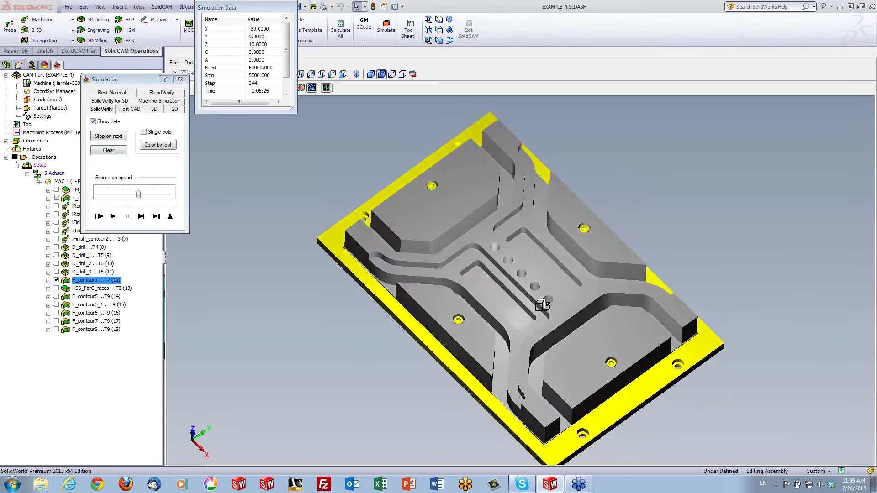
scroll(543, 292, "down", 2)
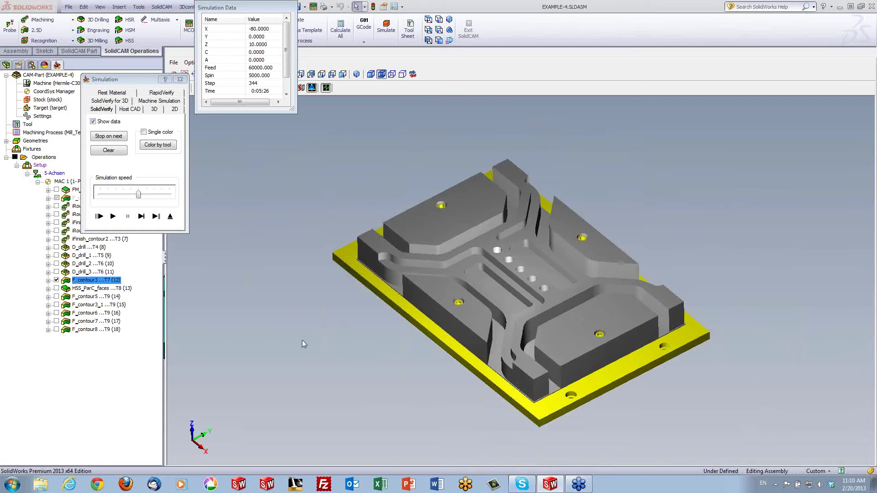
middle_click_drag(310, 339, 508, 342)
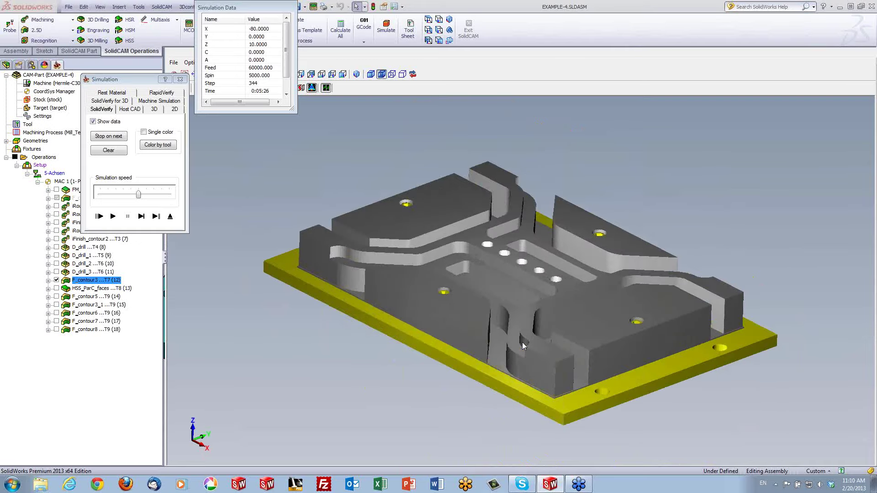
scroll(535, 365, "up", 5)
scroll(563, 397, "down", 2)
left_click(176, 221)
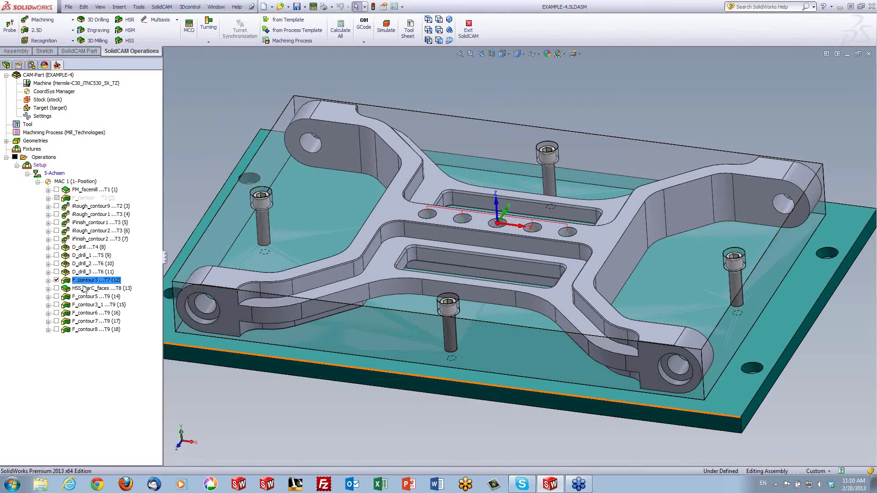
Step: Switch to the Standard configuration, hide the F_contour3 toolpath, and open HSS_ParC_faces
left_click(32, 65)
double_click(64, 92)
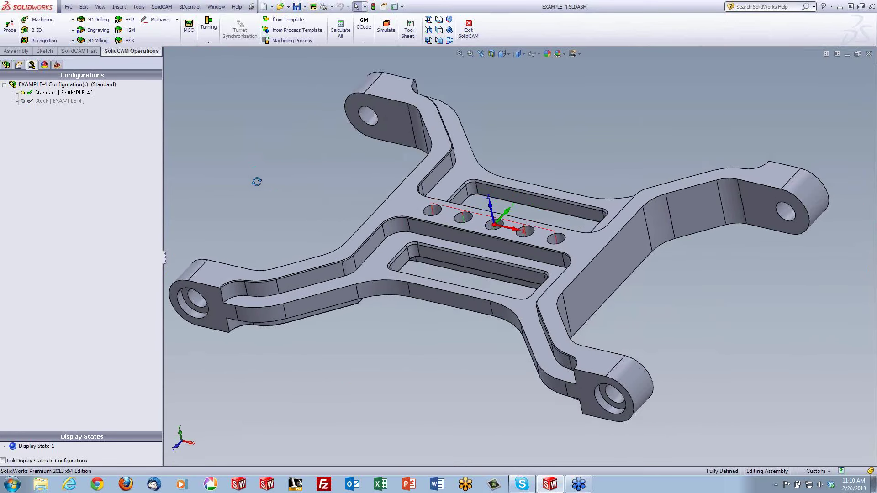
middle_click_drag(273, 166, 274, 168)
left_click(57, 64)
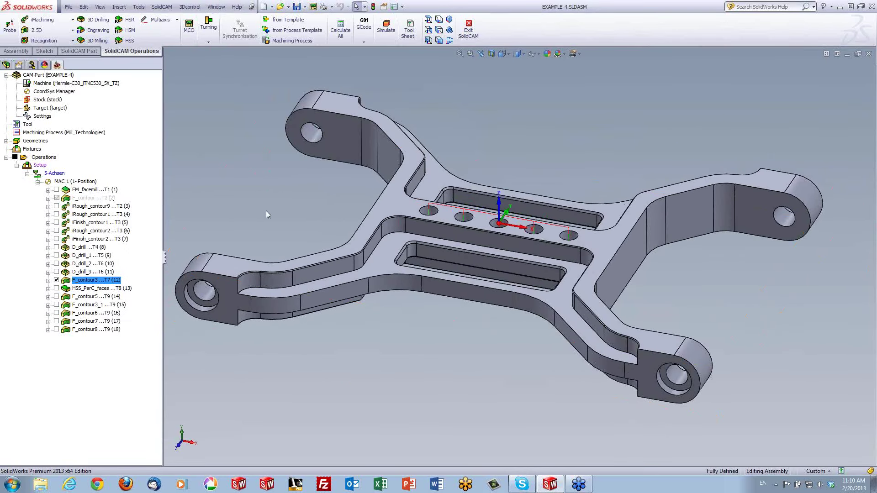
left_click(57, 280)
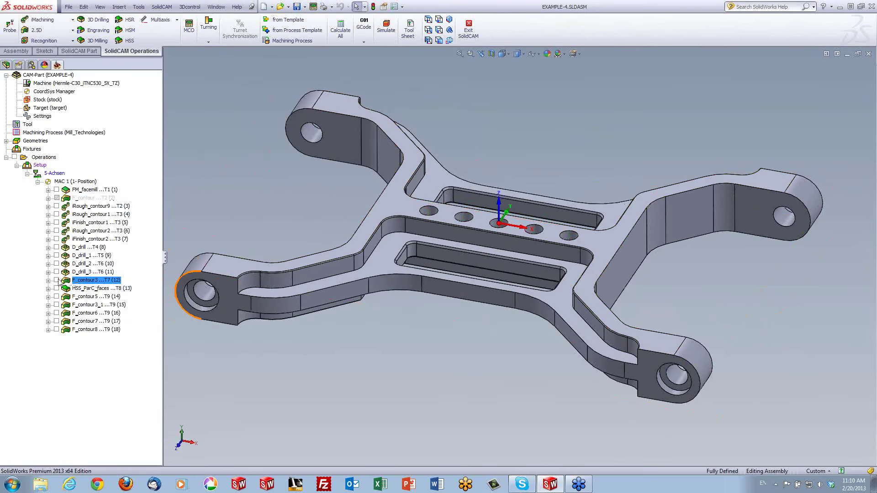
double_click(80, 289)
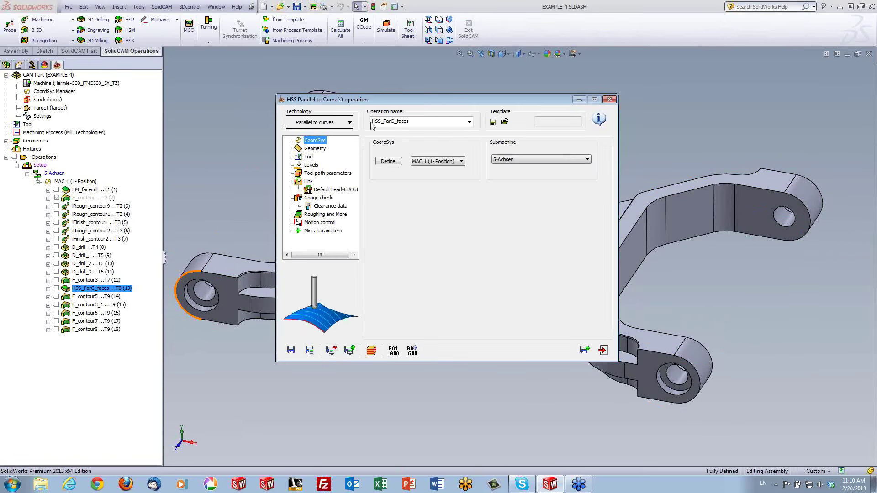
Step: On the Geometry page, preview the drive surface faces on the part
left_click(315, 149)
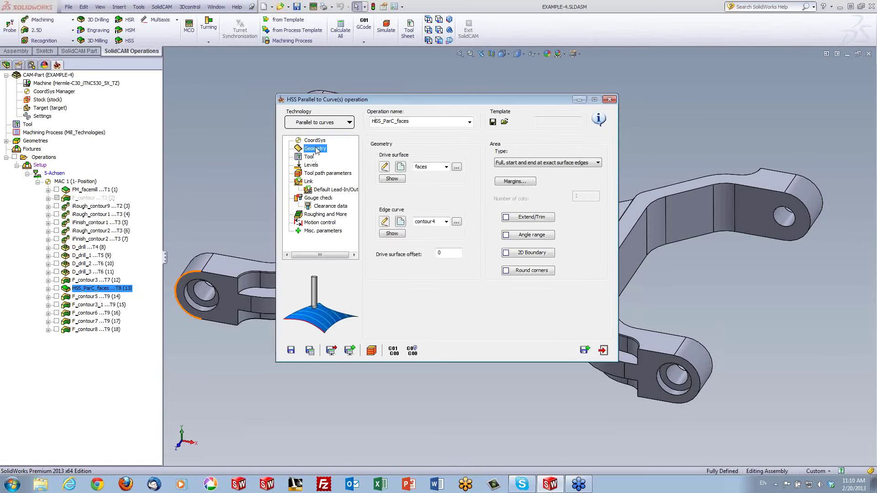
left_click(392, 179)
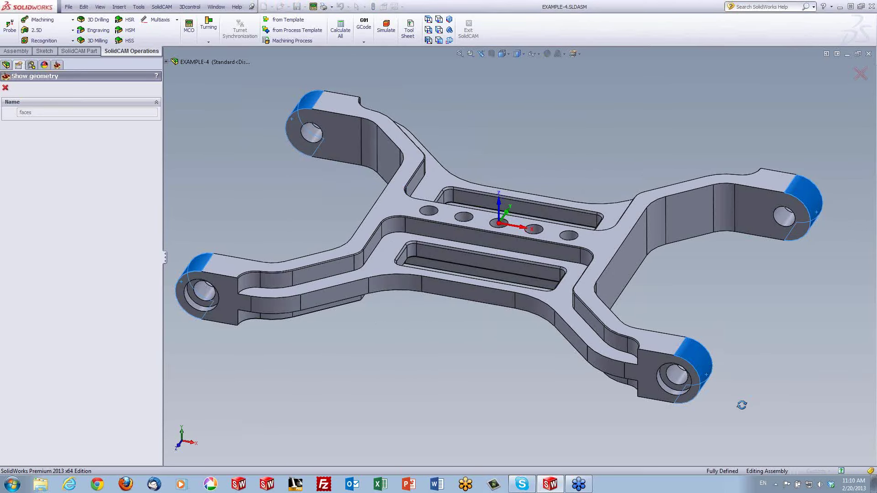
mouse_move(741, 405)
middle_mouse_down()
mouse_move(732, 342)
mouse_move(749, 396)
middle_mouse_up()
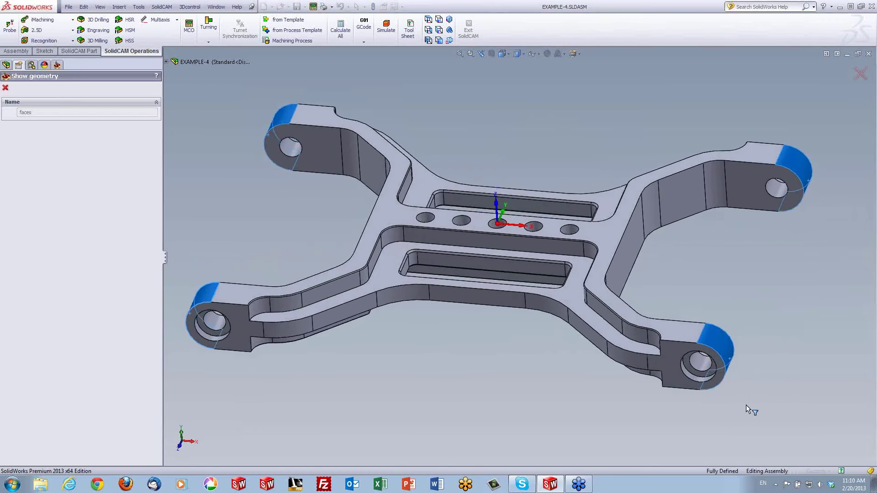
left_click(5, 88)
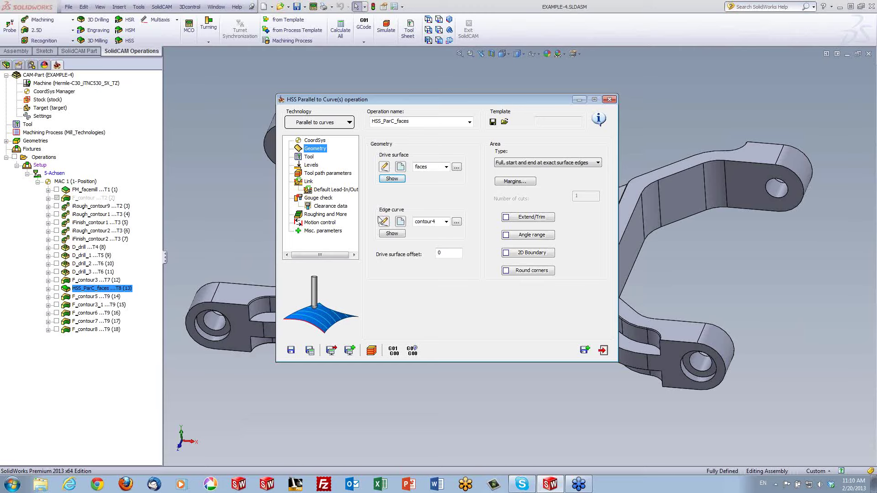
Step: Preview the contour4 edge curve from several angles, then close the preview
left_click(393, 235)
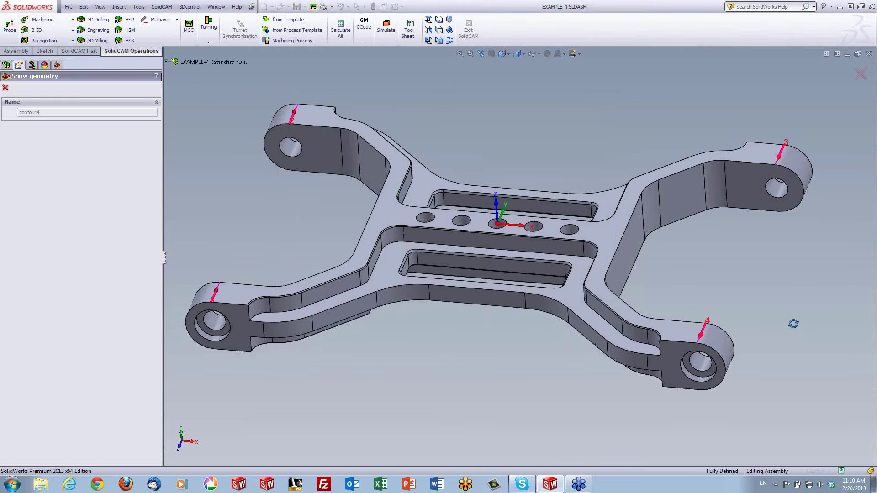
middle_click_drag(794, 324, 783, 333)
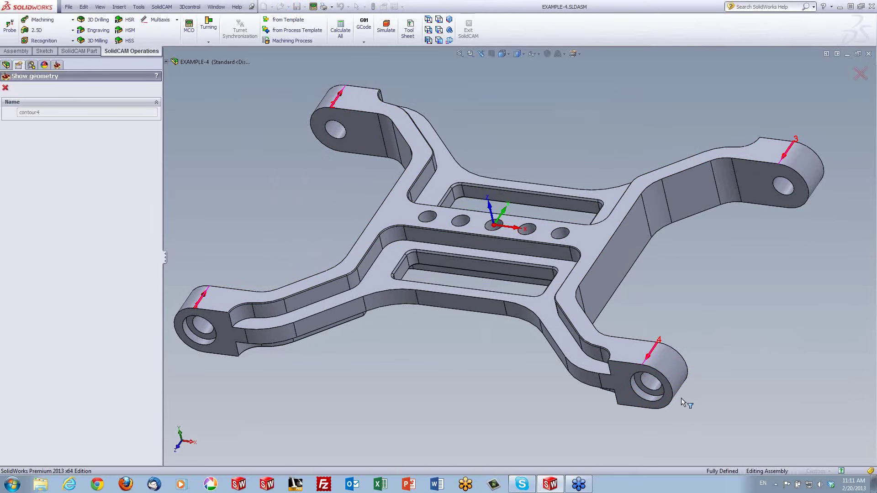
mouse_move(684, 393)
middle_mouse_down()
mouse_move(654, 353)
mouse_move(638, 283)
middle_mouse_up()
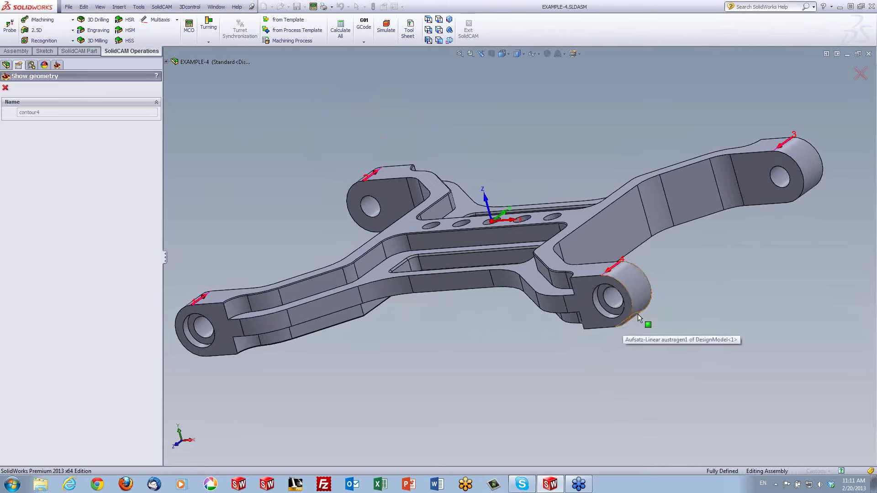
middle_click_drag(641, 305, 635, 347)
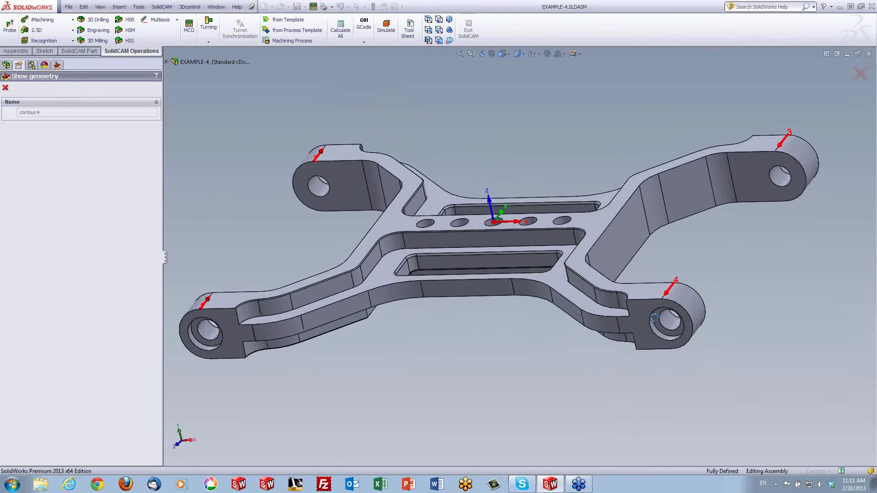
left_click(5, 88)
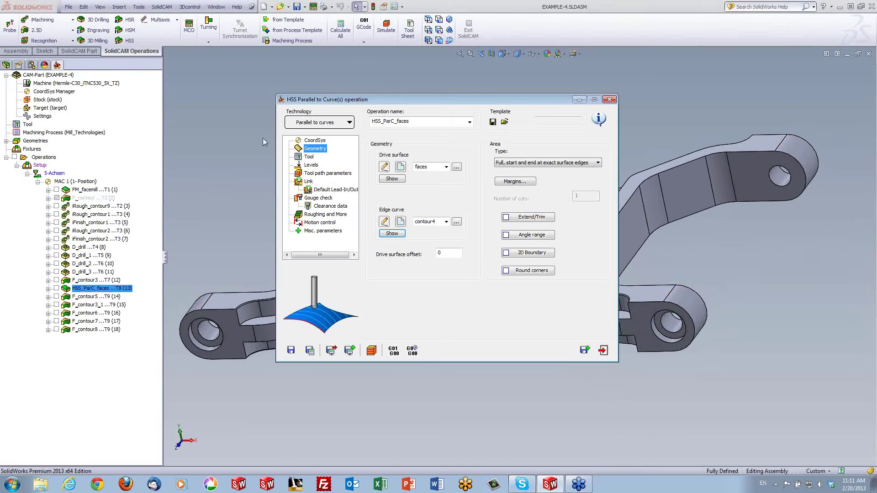
Step: Review HSS_ParC_faces's ball nose tool and surface quality pages, then show its Roughing and More options
left_click(310, 157)
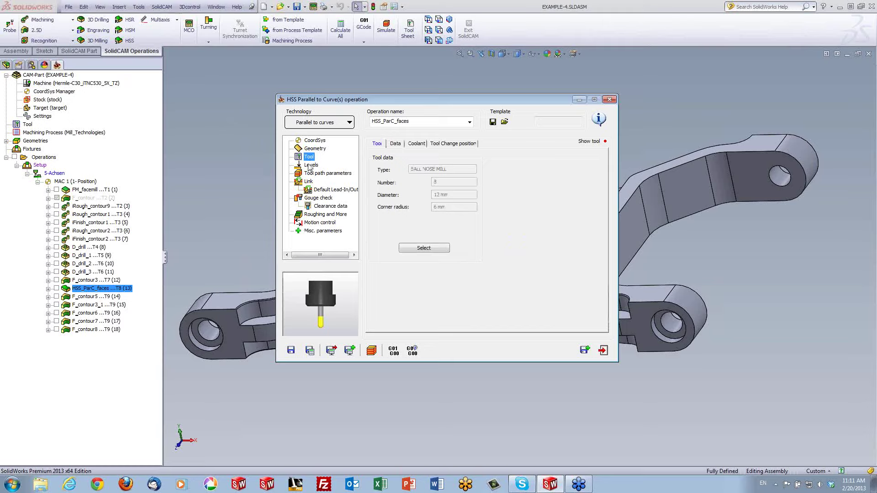
left_click(310, 174)
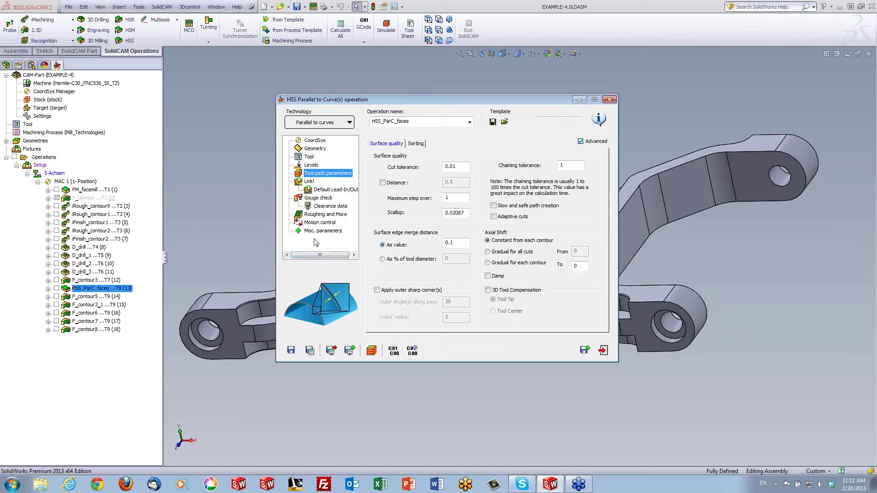
left_click(319, 217)
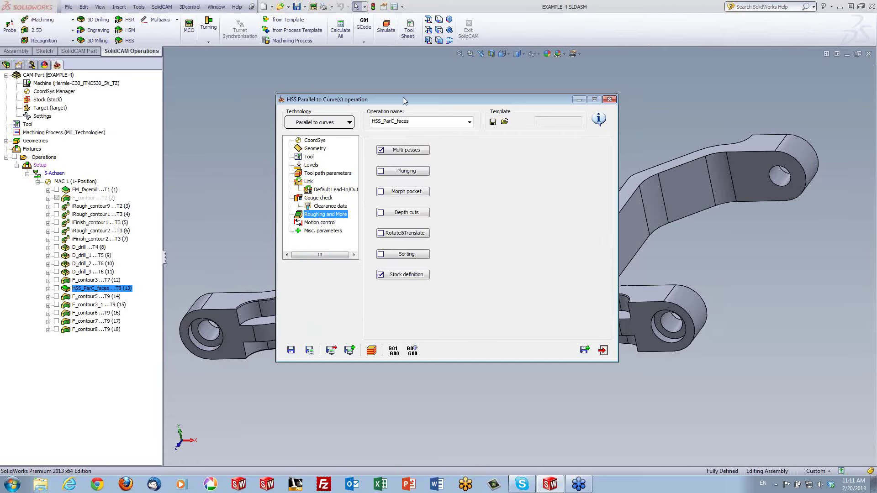
left_click_drag(398, 95, 287, 74)
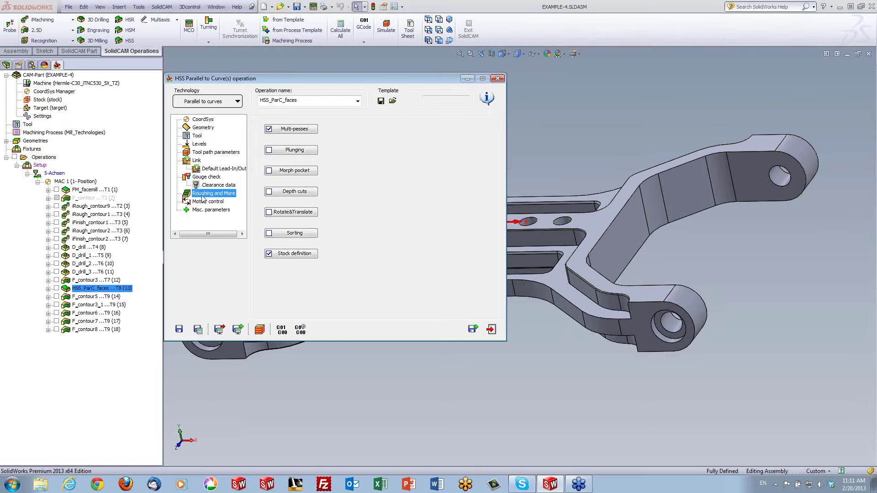
Step: Inspect the multi-pass spacing and preview the stock definition in 3D, leaving both unchanged
left_click(294, 129)
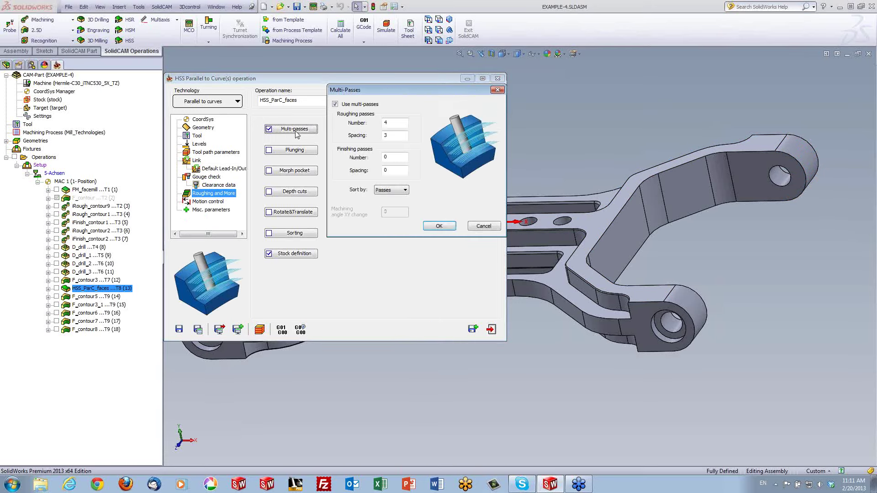
left_click(393, 135)
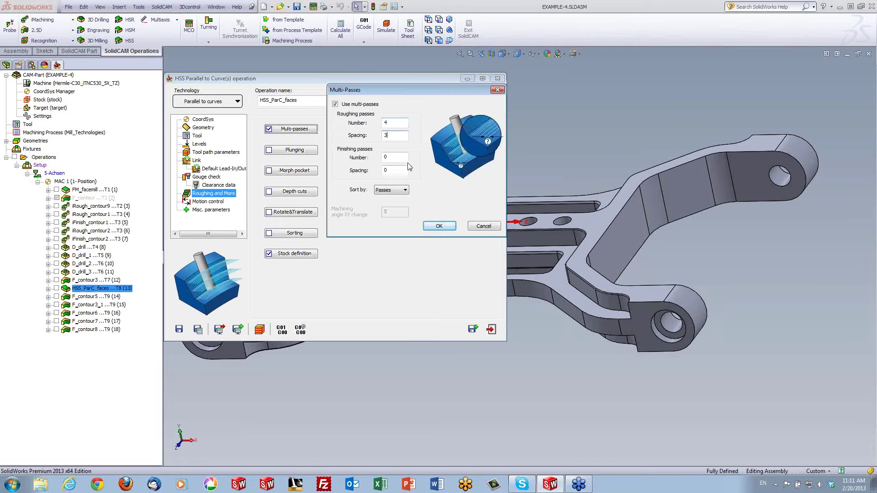
left_click(477, 227)
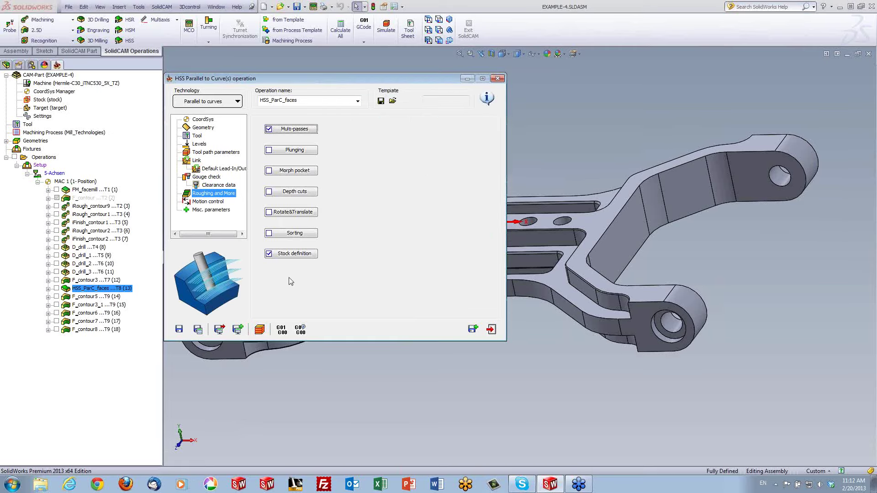
left_click(297, 255)
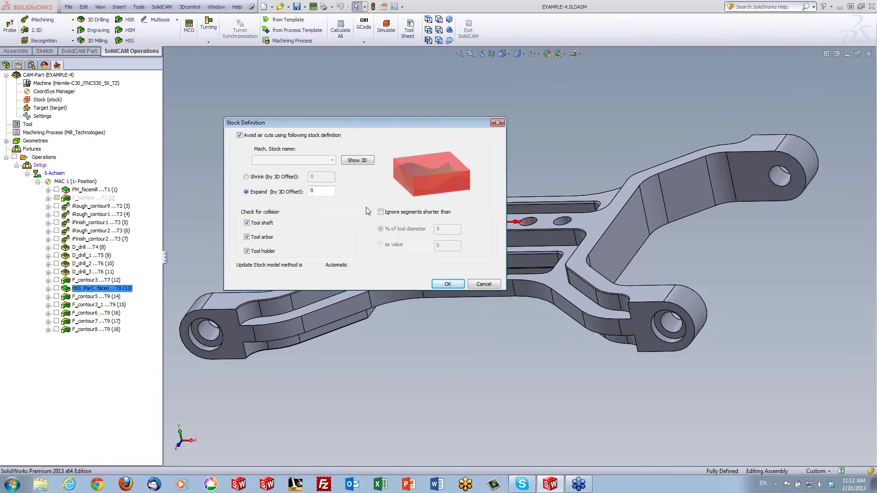
left_click(364, 163)
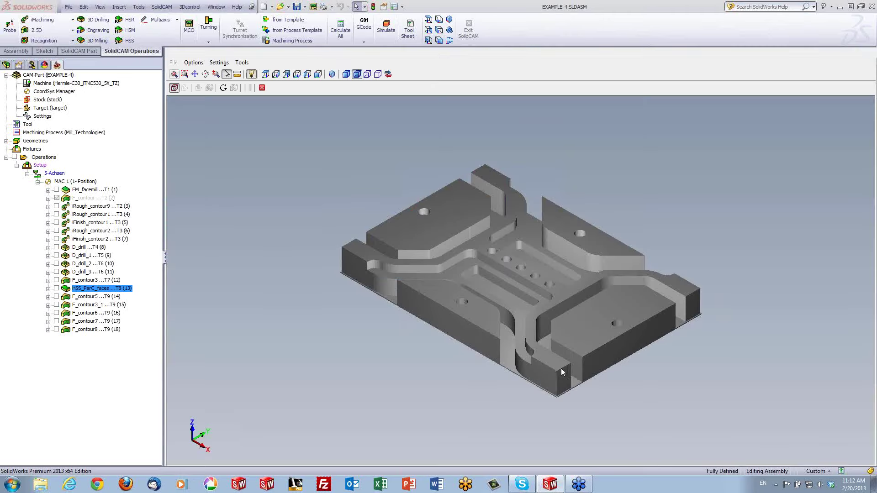
left_click(262, 88)
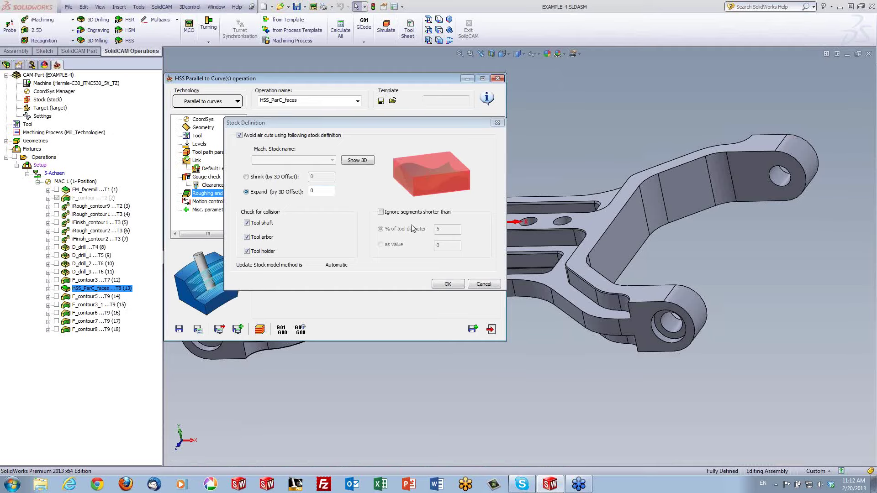
left_click(474, 285)
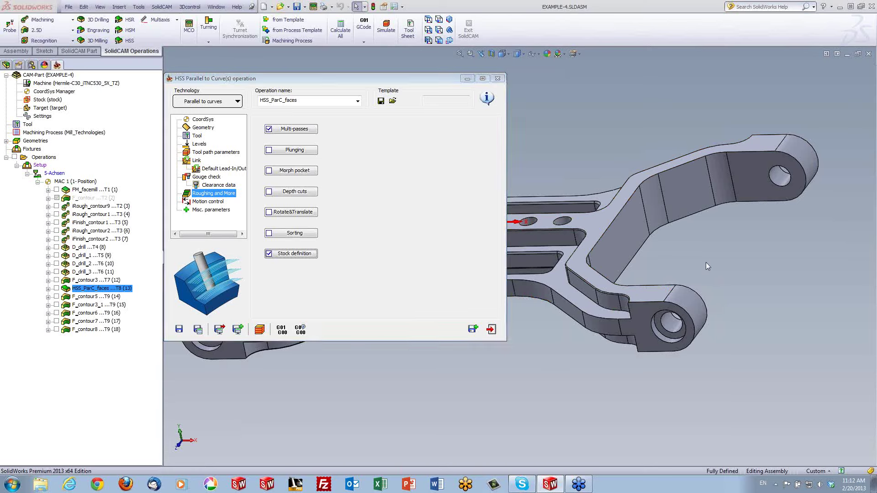
Step: Orbit the part so the arm runs horizontally and show the Gouge check settings
middle_click_drag(707, 263, 645, 284)
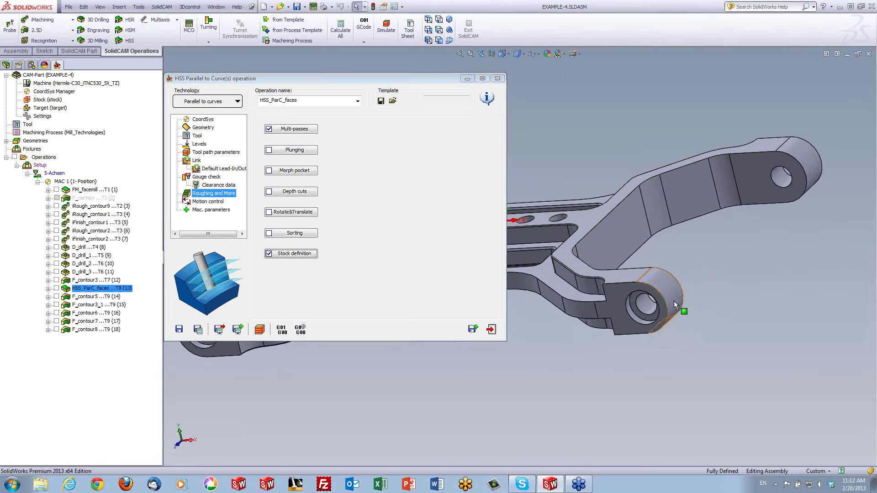
mouse_move(671, 321)
middle_mouse_down()
mouse_move(580, 291)
mouse_move(596, 260)
mouse_move(596, 157)
middle_mouse_up()
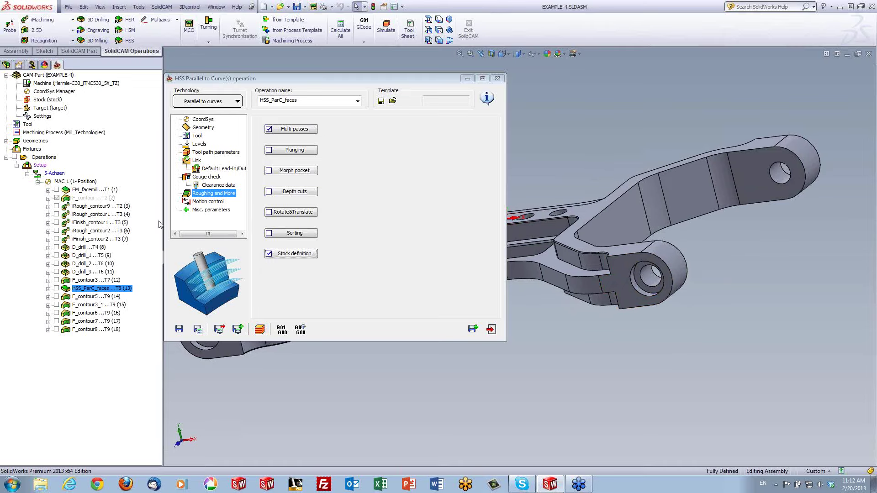
left_click(207, 178)
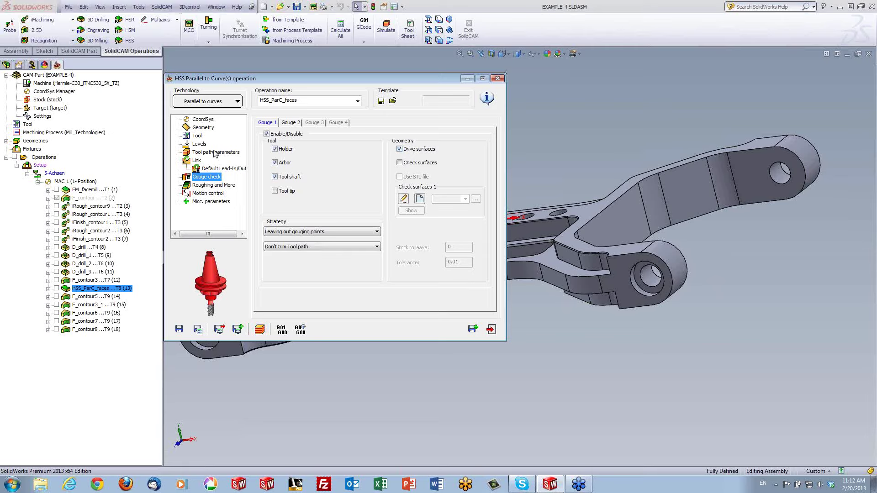
Step: Revisit the Geometry and Gouge check pages, then close HSS_ParC_faces and launch SolidVerify simulation
left_click(205, 129)
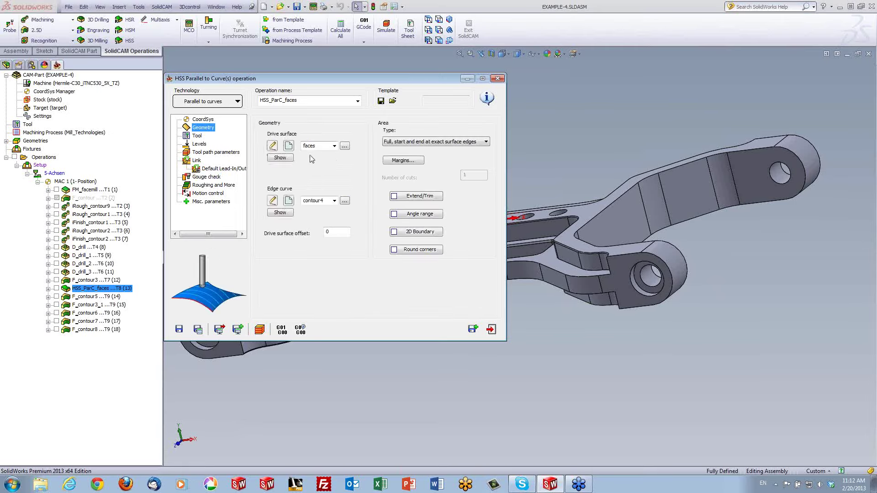
left_click(207, 177)
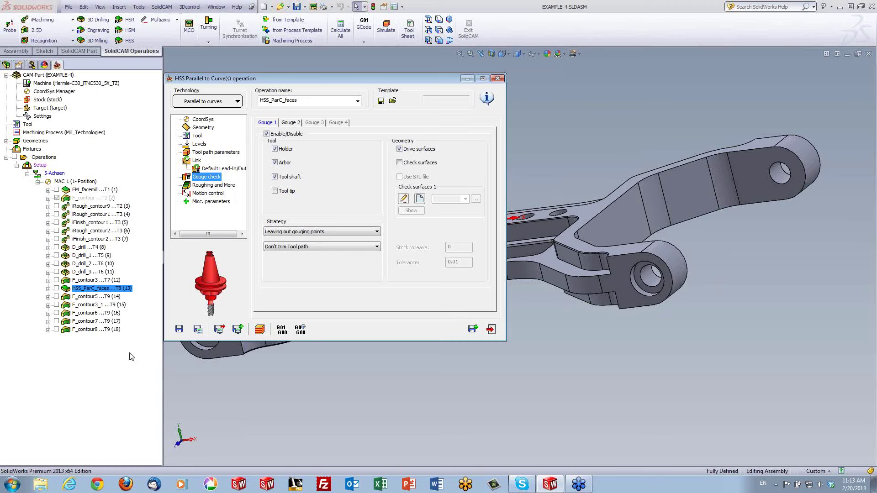
left_click(260, 329)
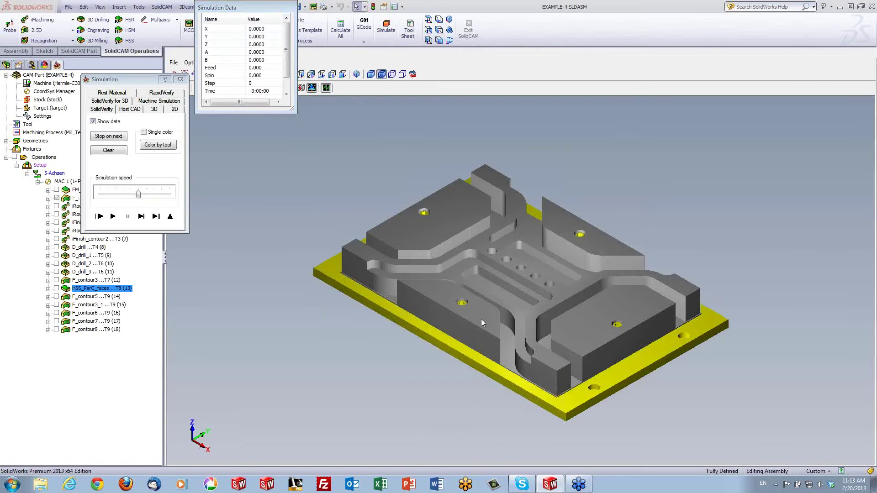
Step: Simulate HSS_ParC_faces to 0:21:59 machining time, orbit the result, then select all Operations
left_click(142, 217)
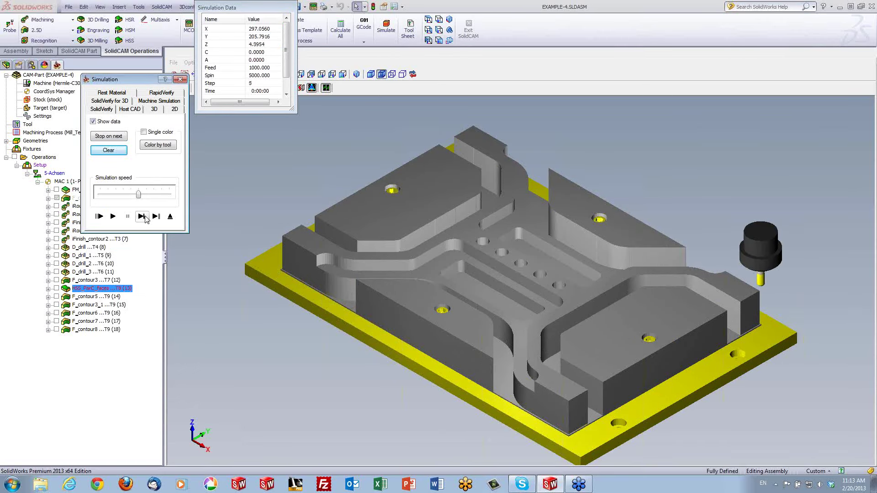
left_click(113, 217)
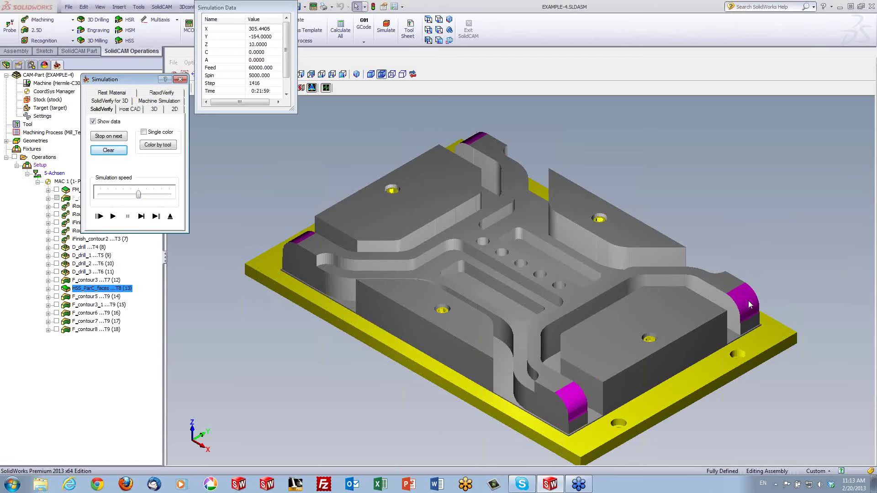
mouse_move(475, 377)
middle_mouse_down()
mouse_move(503, 380)
mouse_move(756, 293)
mouse_move(494, 300)
middle_mouse_up()
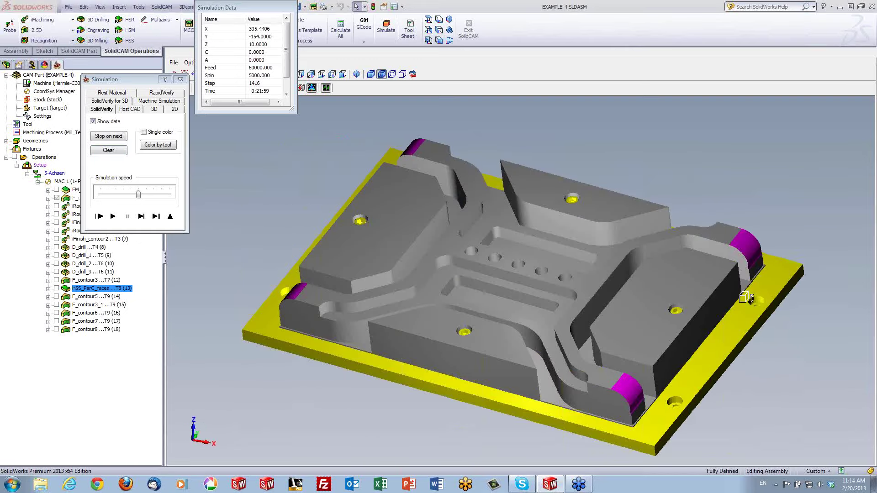
scroll(491, 297, "up", 2)
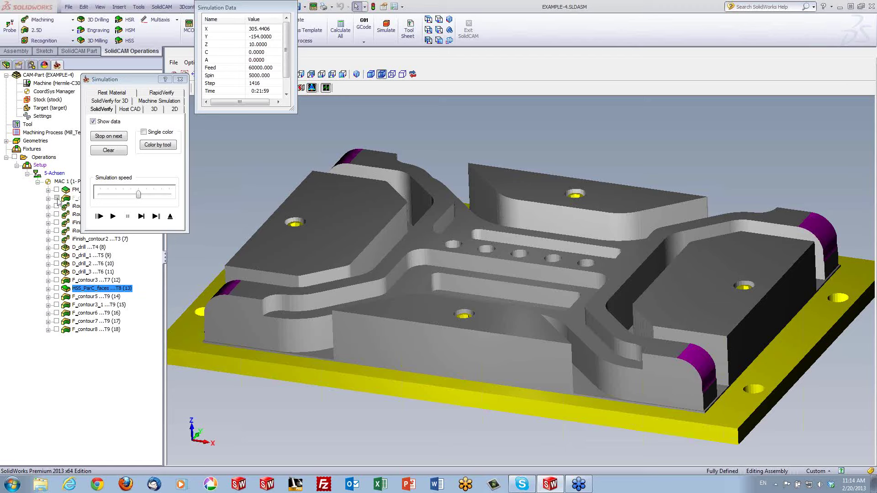
left_click(49, 158)
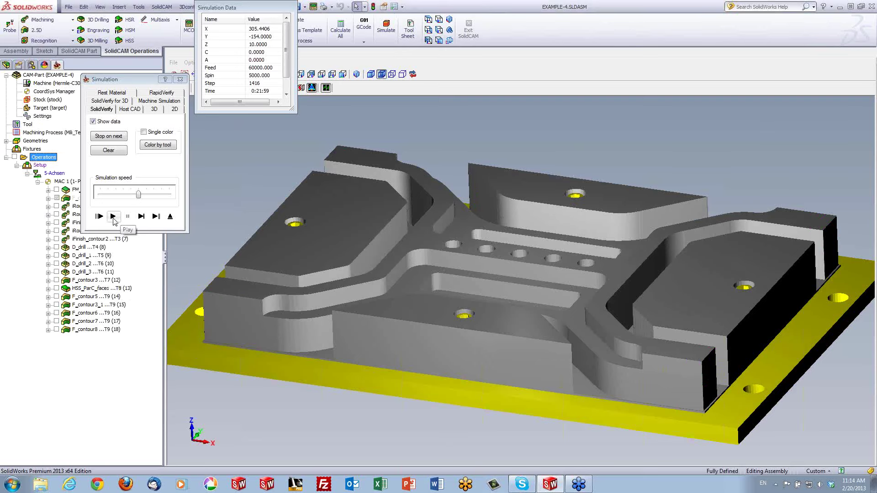
Step: Simulate all operations, stepping through F_contour3_1, F_contour6 and F_contour7 to 1:04:23, then exit SolidVerify
left_click(114, 218)
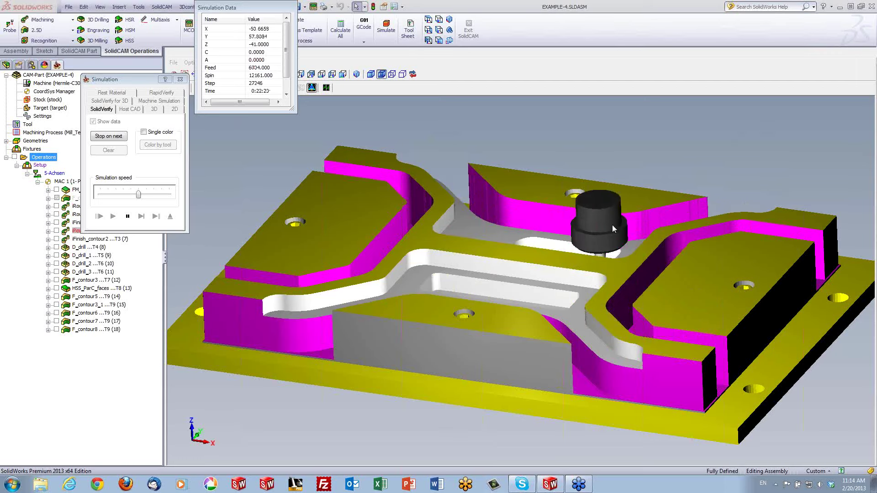
left_click(155, 220)
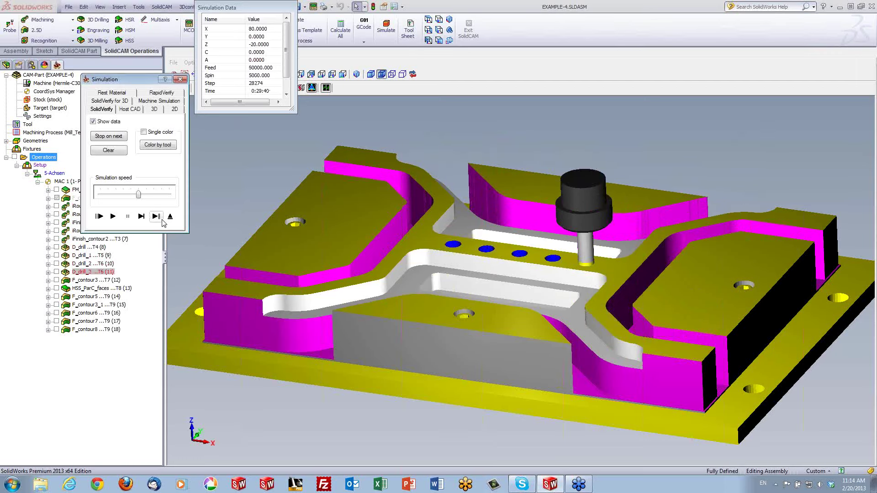
left_click(156, 221)
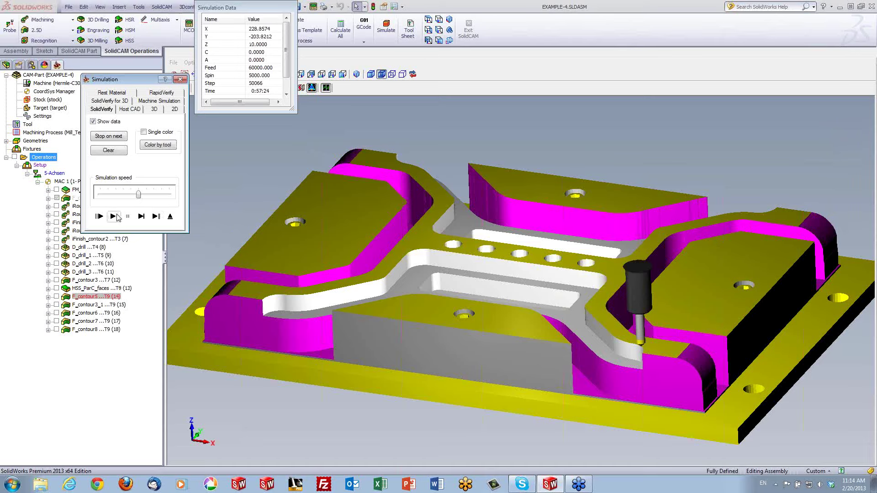
left_click(158, 217)
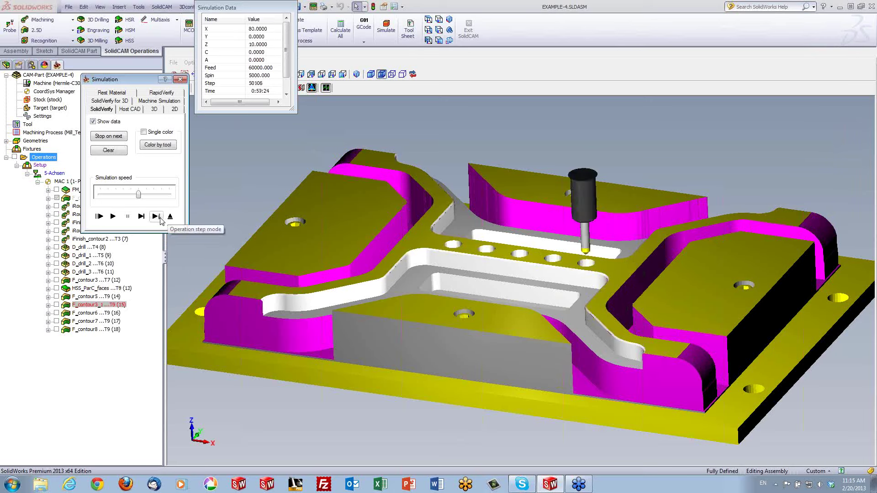
left_click(157, 217)
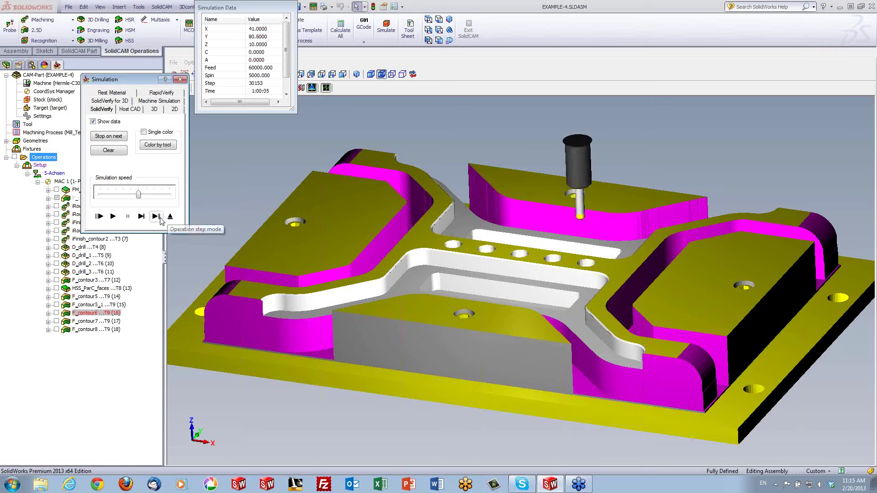
left_click(157, 218)
left_click(158, 218)
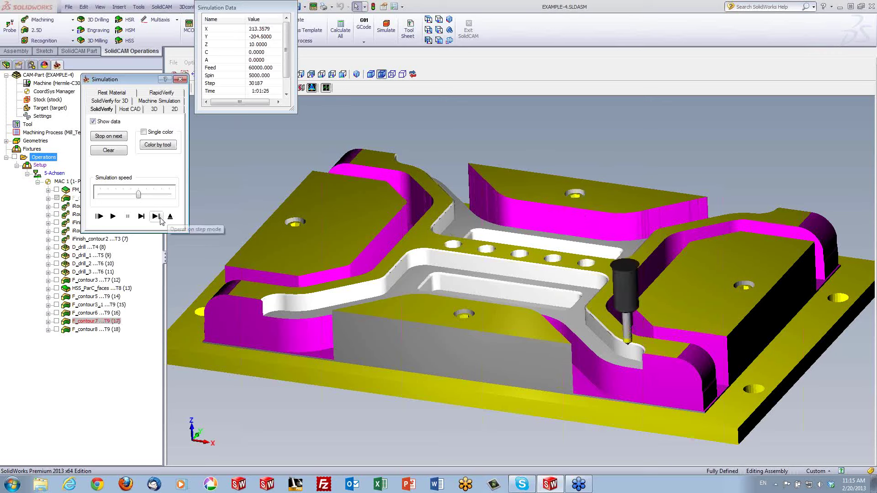
left_click(113, 216)
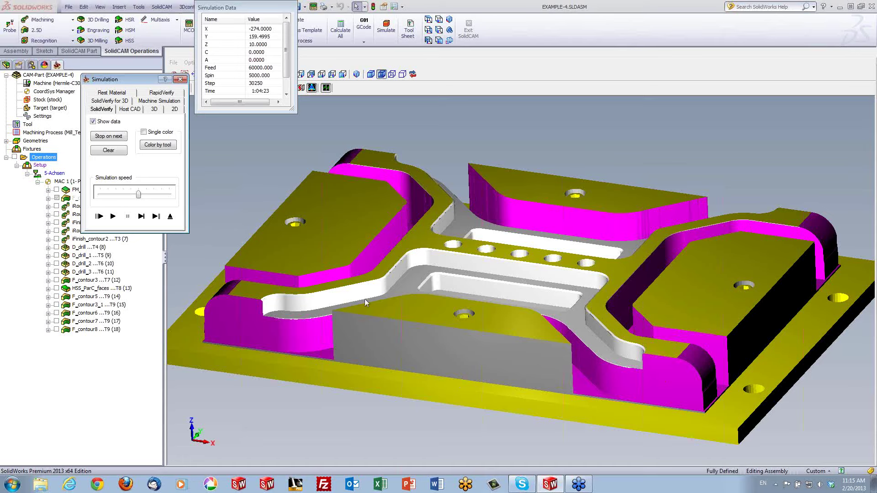
left_click(170, 217)
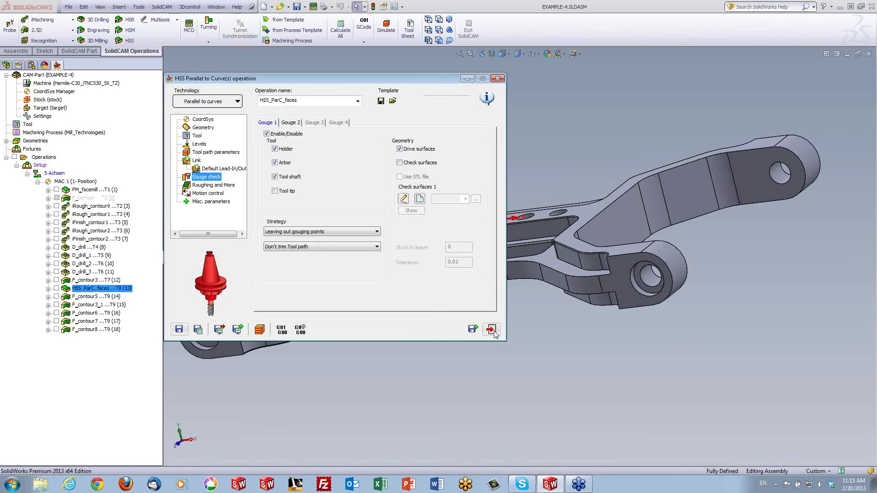
Step: Close the operation dialog and open EXAMPLE-7-1 via SolidCAM's Browse Recent Parts
left_click(491, 328)
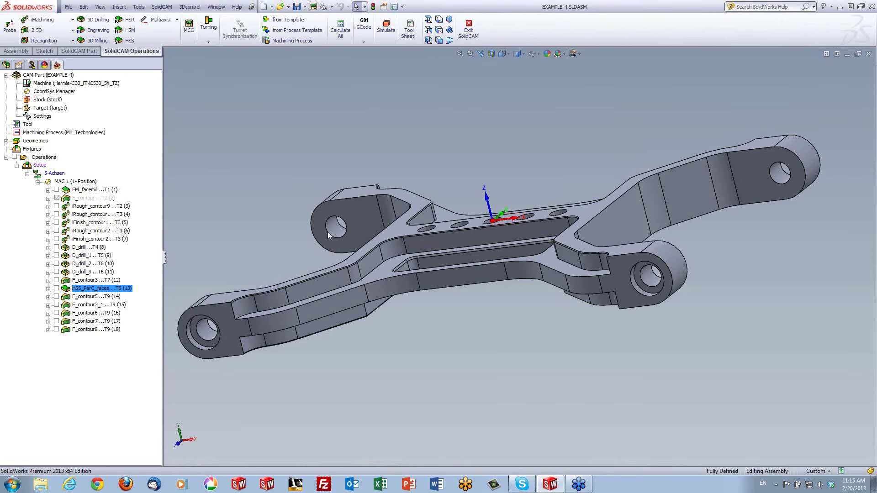
left_click(166, 8)
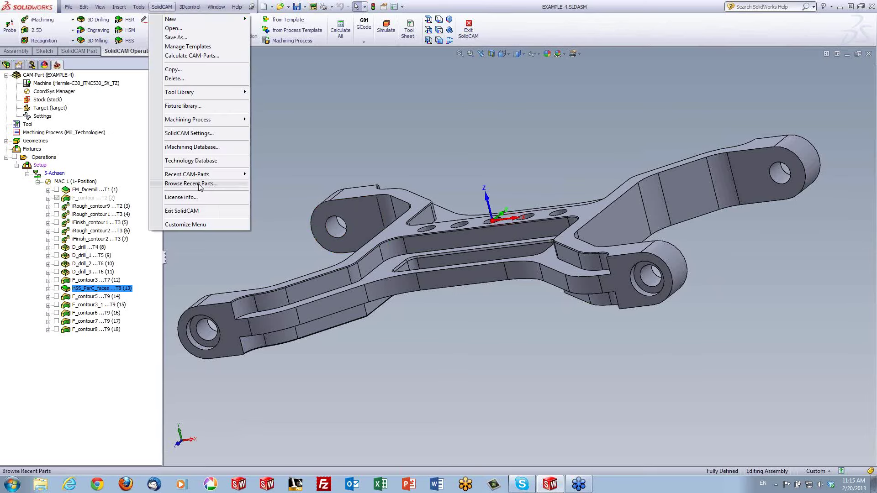
left_click(198, 184)
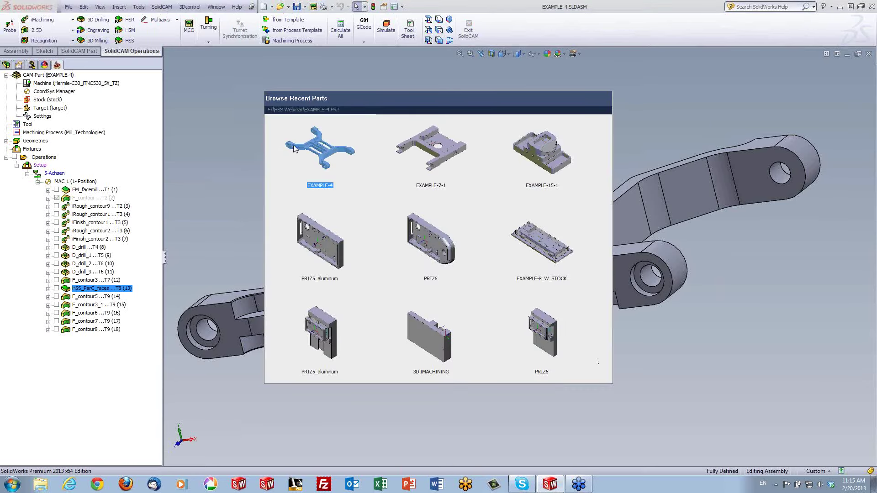
left_click(446, 155)
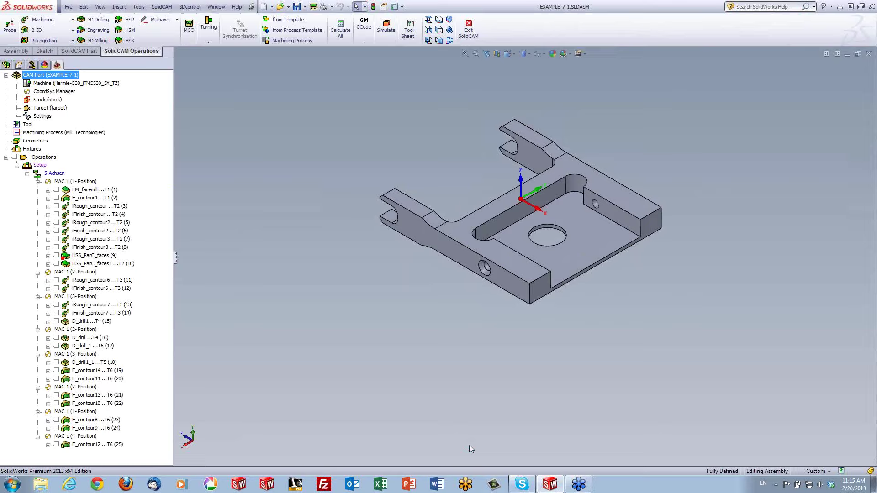
Step: Zoom and orbit EXAMPLE-7-1, selecting its arm fillet faces and two chamfer faces to inspect
scroll(594, 242, "up", 5)
scroll(529, 255, "down", 2)
scroll(496, 305, "down", 3)
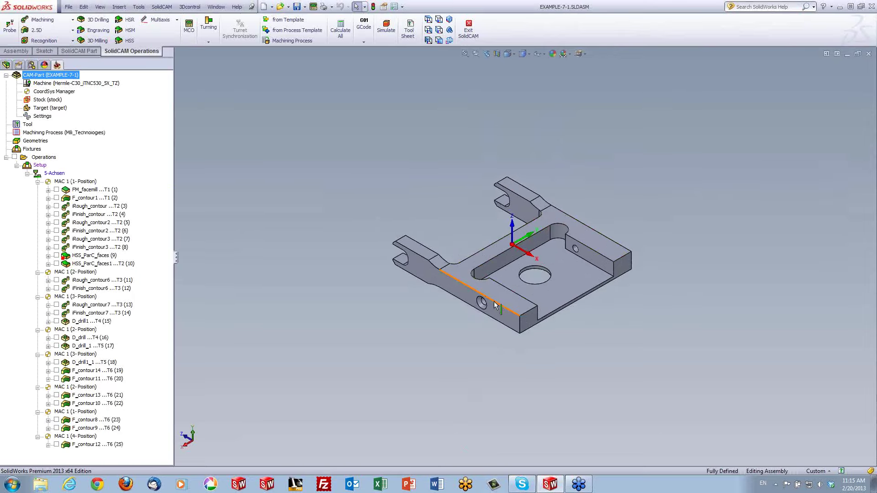
scroll(495, 305, "down", 1)
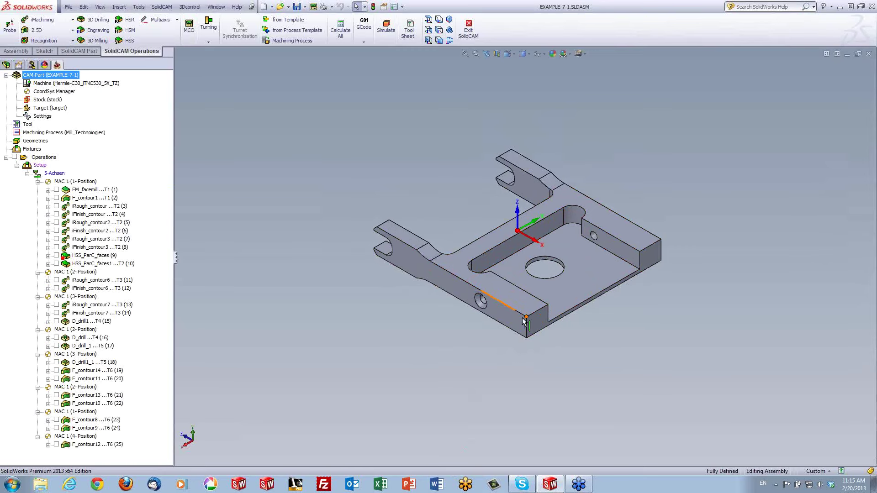
middle_click_drag(524, 321, 481, 276)
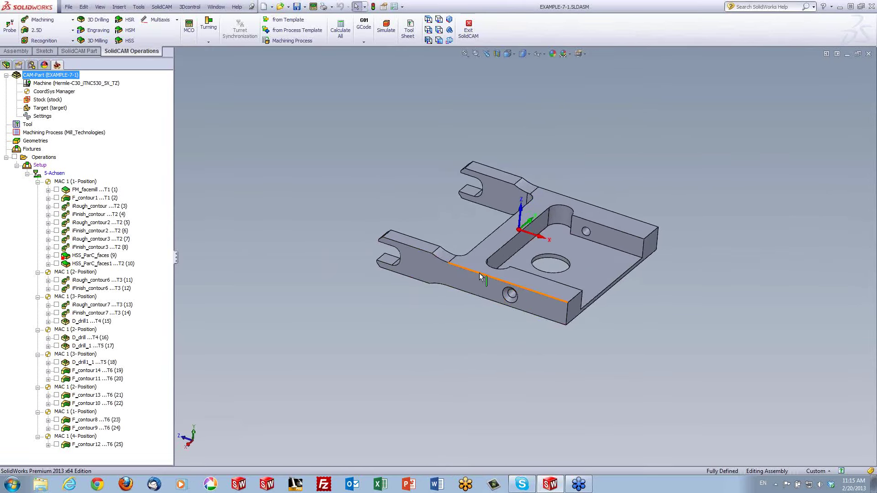
scroll(479, 276, "down", 2)
left_click(436, 247)
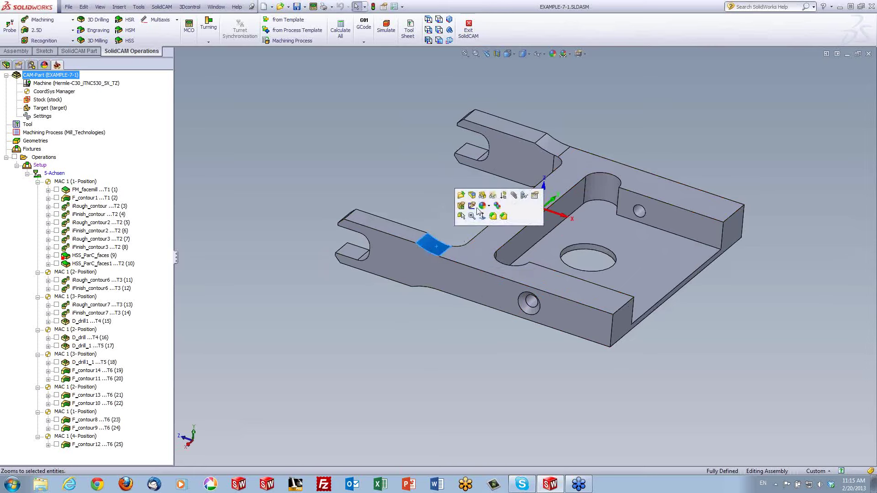
left_click(544, 142)
middle_click_drag(446, 206, 470, 289)
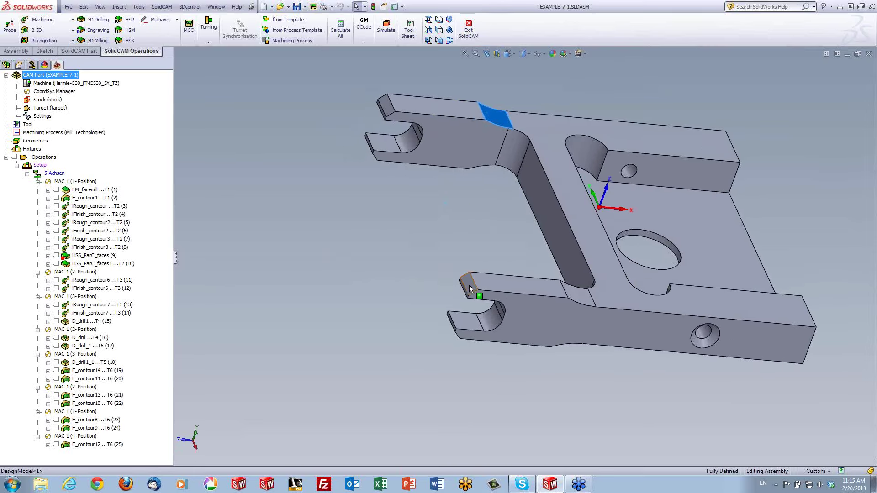
left_click(471, 288)
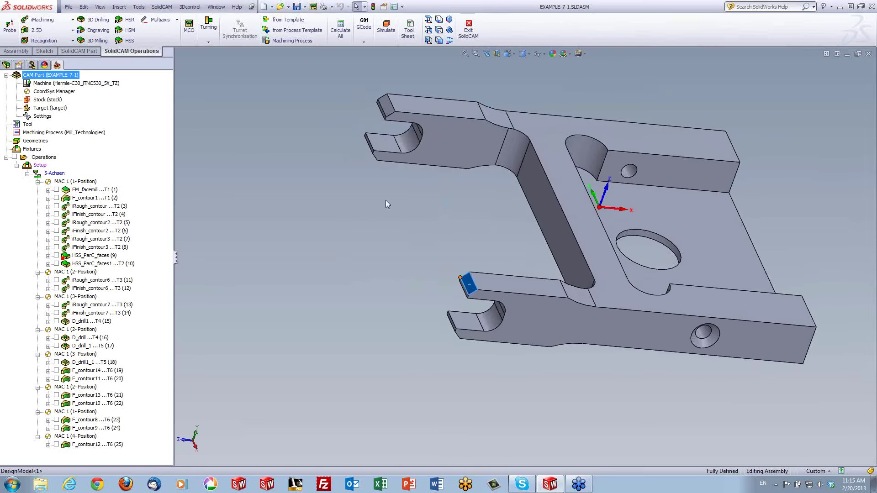
left_click(386, 106)
Step: Clear the selection and activate the 'stock' configuration with vise and screws
left_click(329, 198)
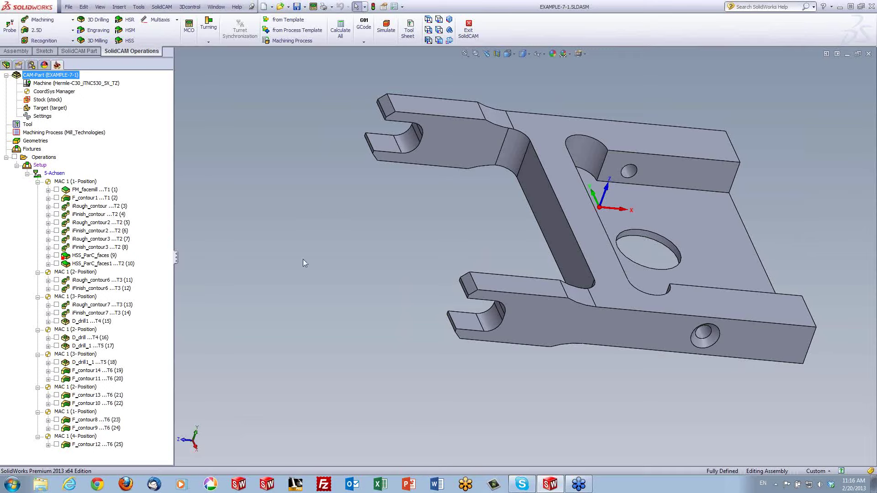
left_click(31, 65)
double_click(41, 100)
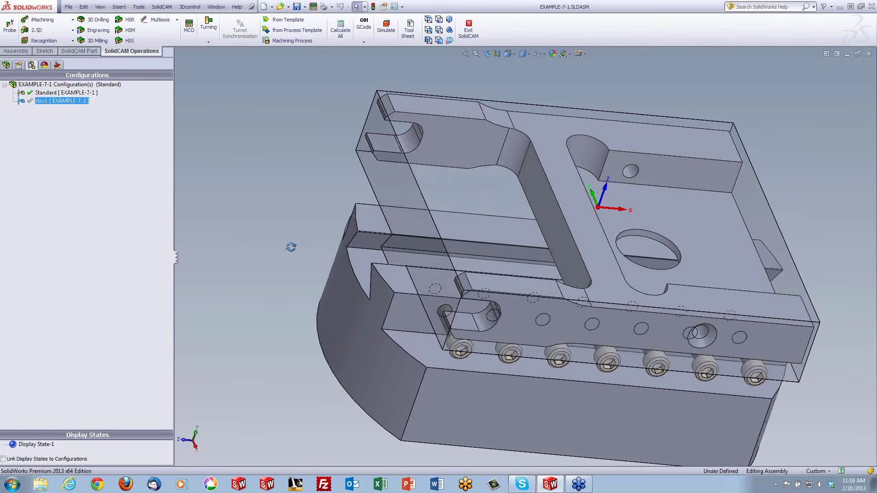
Step: Orbit around the vise and clamping screws, then activate the Standard [EXAMPLE-7-1] configuration
mouse_move(295, 250)
middle_mouse_down()
mouse_move(247, 215)
mouse_move(251, 192)
mouse_move(249, 215)
middle_mouse_up()
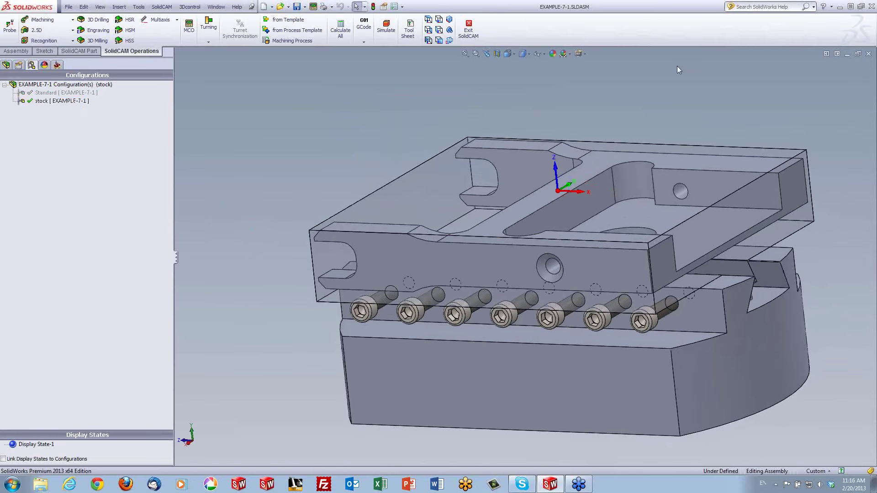
mouse_move(609, 181)
middle_mouse_down()
mouse_move(614, 132)
mouse_move(649, 114)
mouse_move(646, 96)
middle_mouse_up()
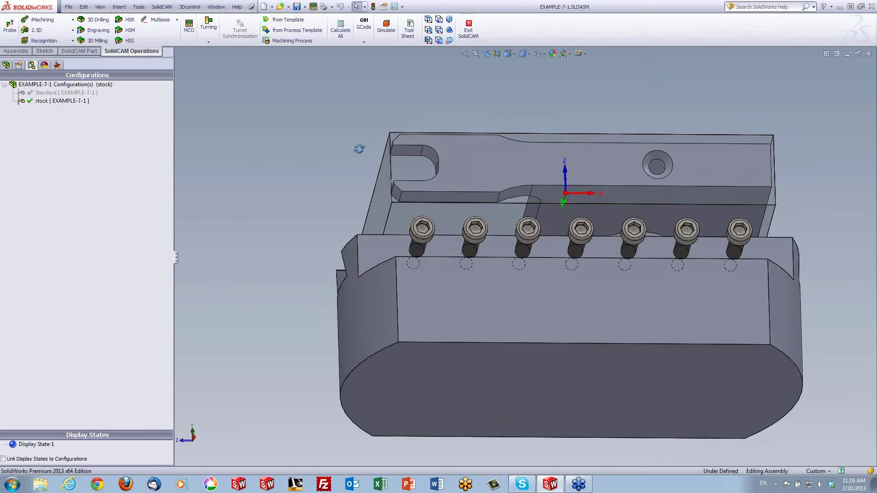
middle_click_drag(359, 149, 267, 243)
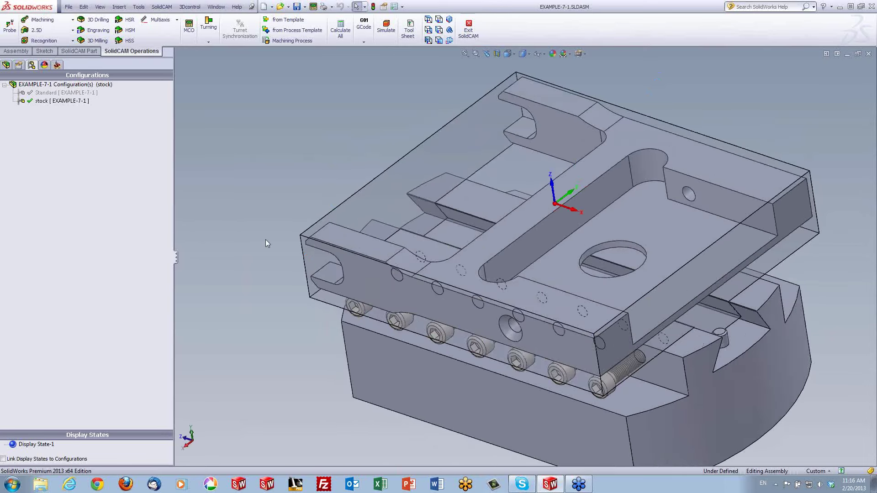
left_click(53, 93)
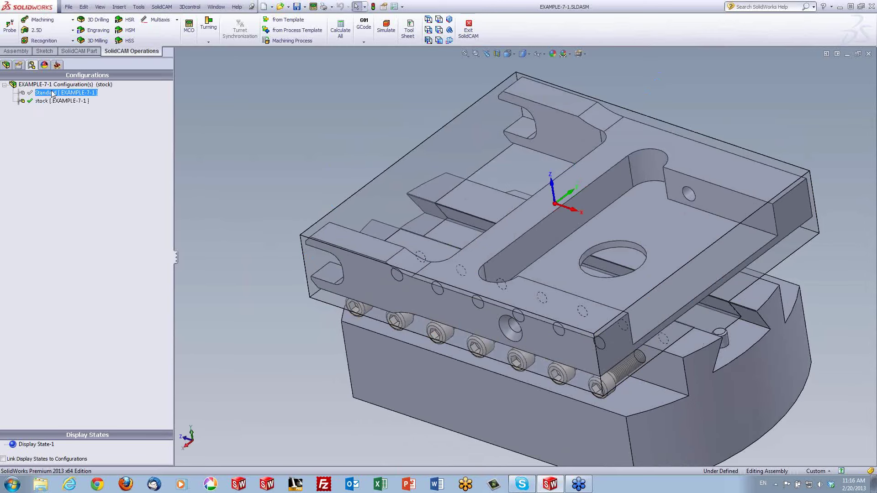
double_click(39, 91)
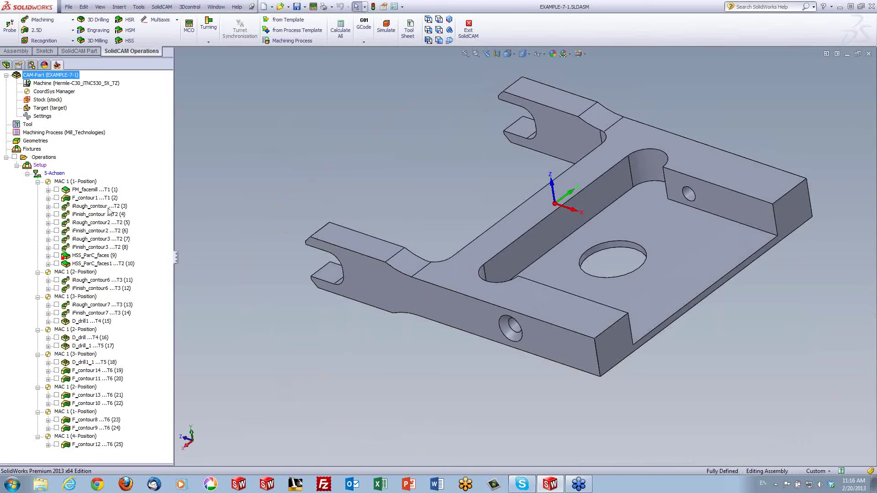
Step: Display the F_contour1 toolpath on EXAMPLE-7-1 and orbit slightly to see it
left_click(90, 190)
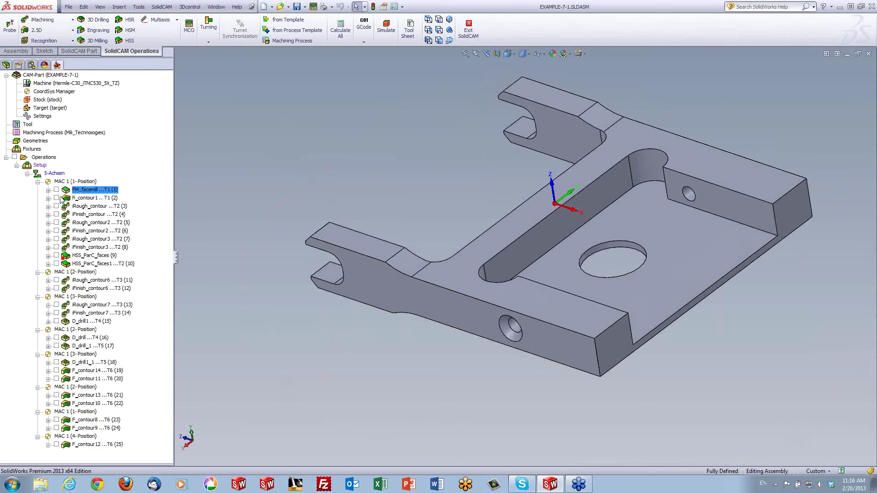
left_click(56, 198)
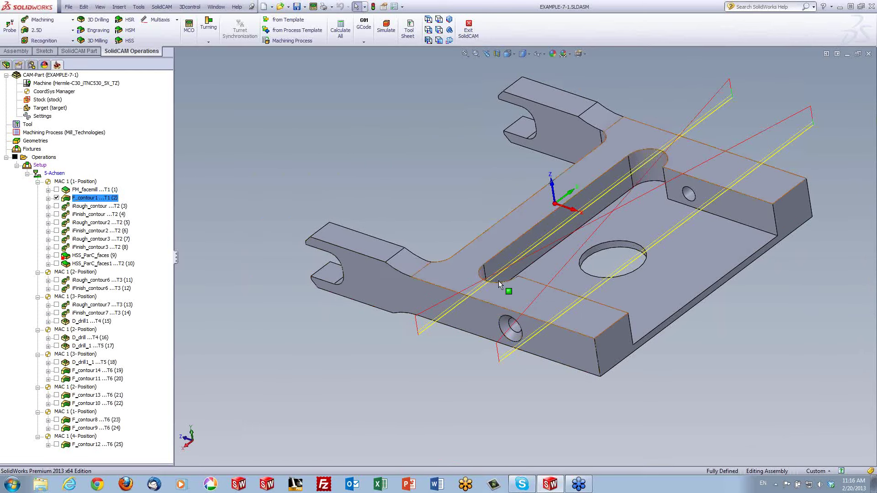
mouse_move(568, 293)
middle_mouse_down()
mouse_move(567, 287)
mouse_move(512, 292)
middle_mouse_up()
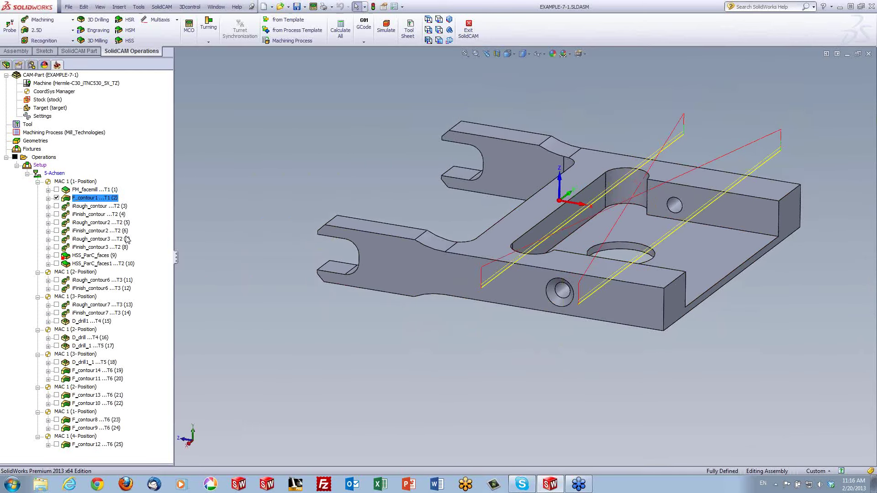
Step: Preview F_contour1's contour1 geometry and review its 2.3 step down technology, then close the dialog
double_click(101, 199)
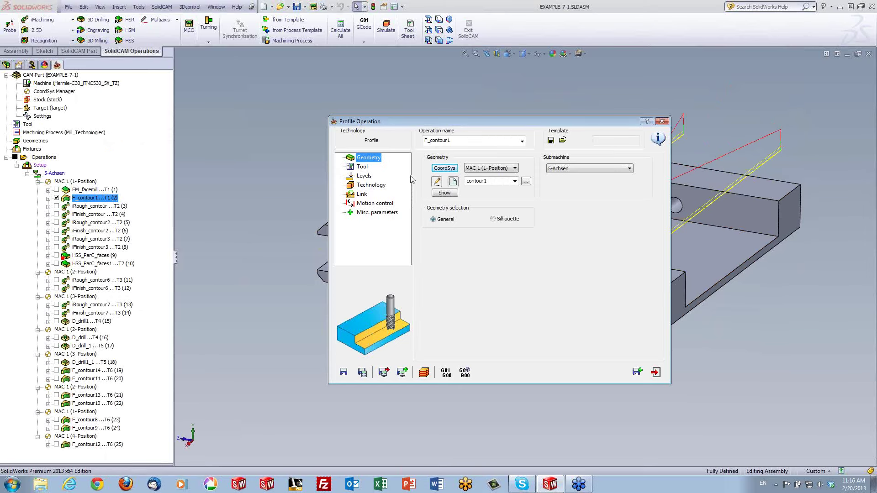
left_click(443, 193)
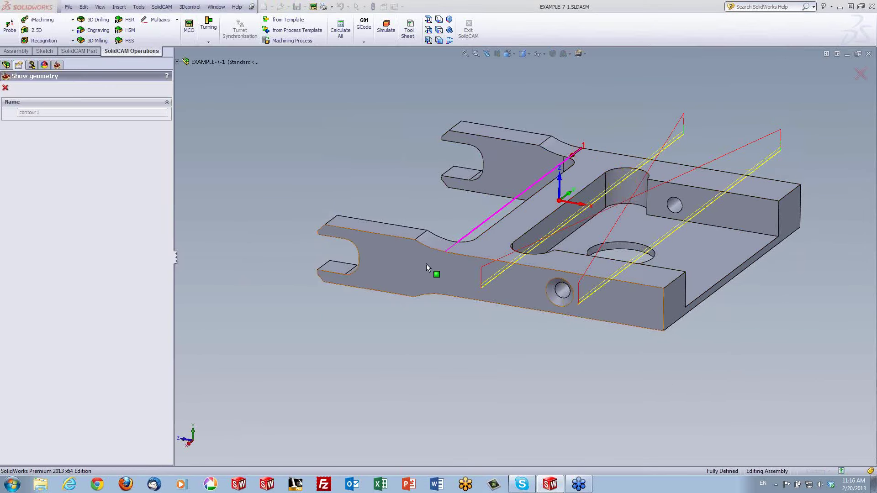
left_click(6, 87)
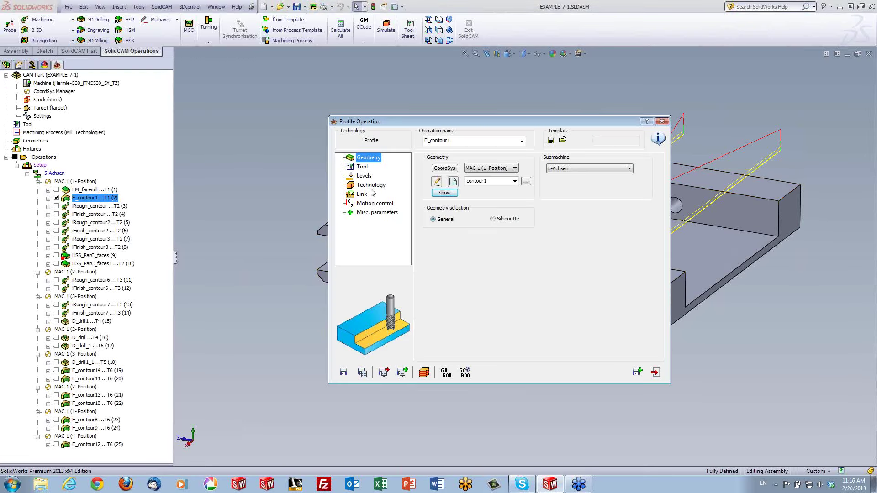
left_click(371, 187)
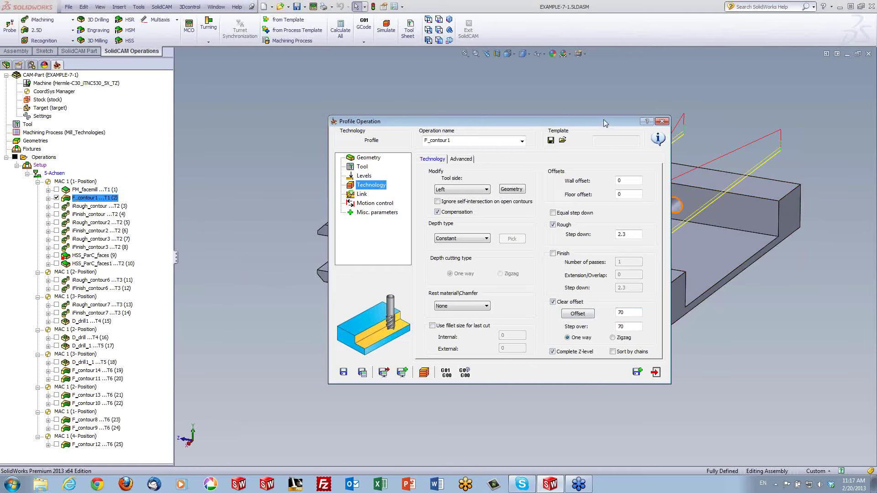
left_click_drag(605, 119, 626, 77)
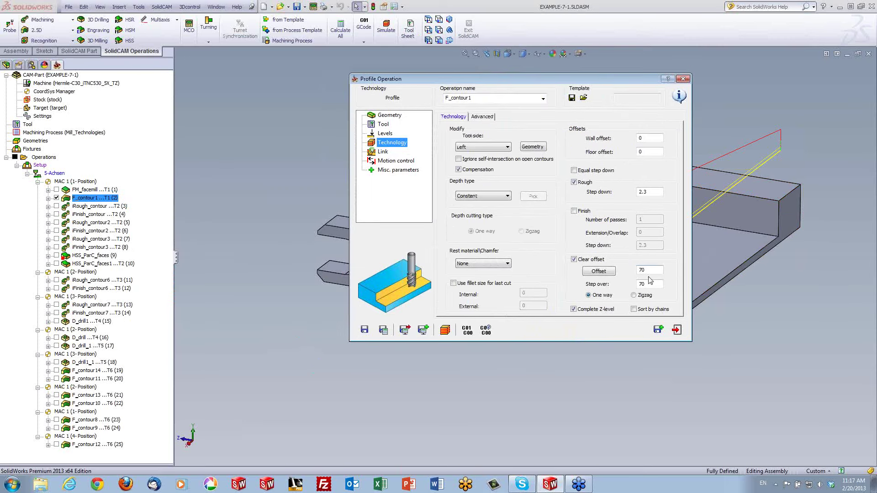
left_click(676, 330)
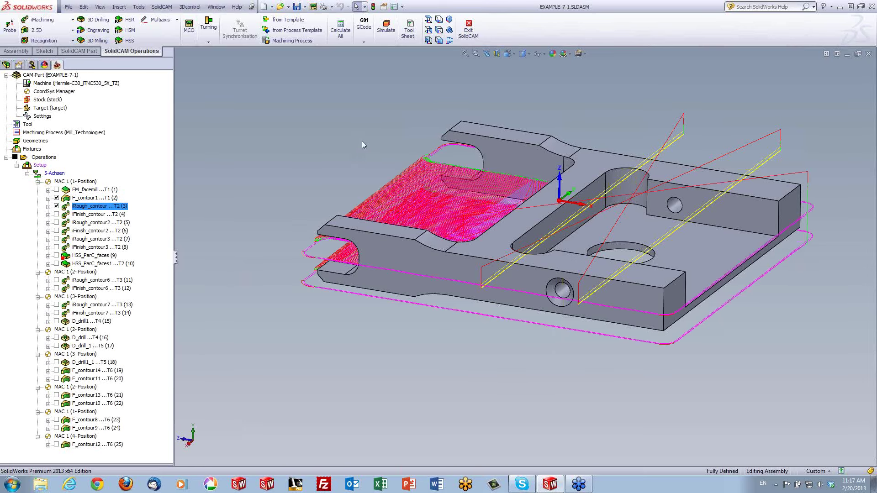
Step: Show only the iRough_contour toolpath, hiding F_contour1, and orbit around its roughing passes
mouse_move(362, 141)
middle_mouse_down()
mouse_move(426, 151)
mouse_move(421, 254)
mouse_move(288, 281)
middle_mouse_up()
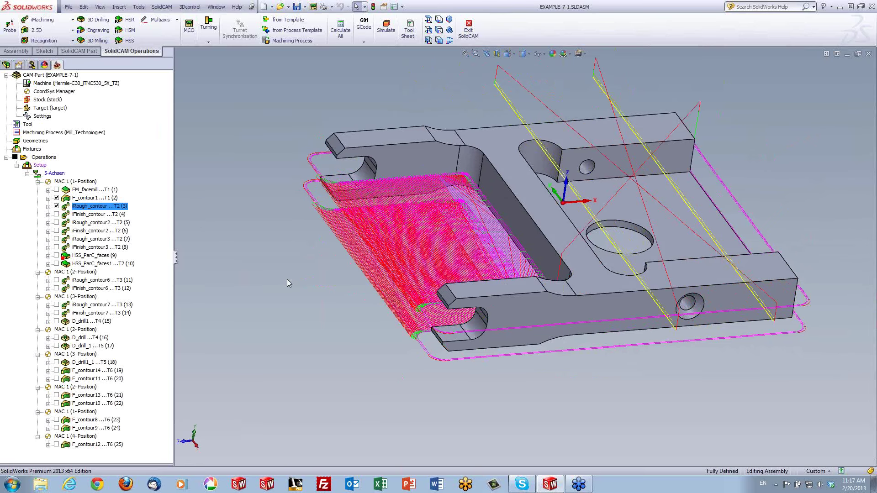
left_click(56, 198)
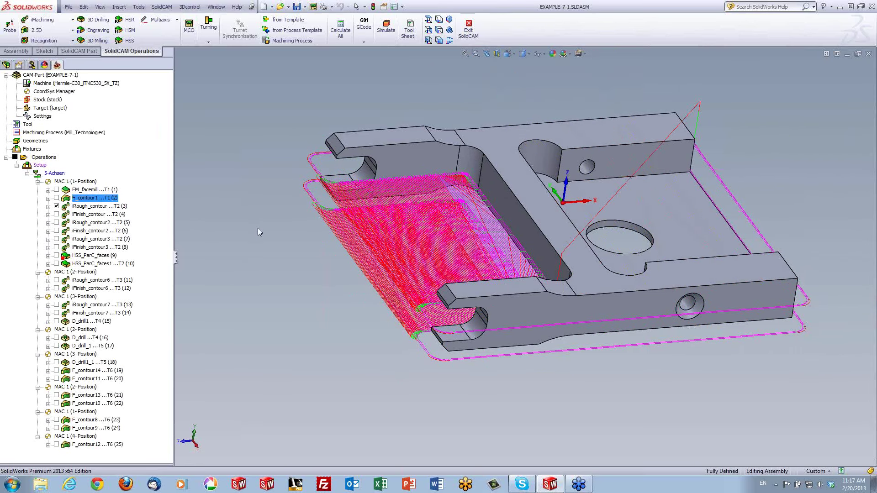
mouse_move(258, 231)
middle_mouse_down()
mouse_move(313, 221)
mouse_move(258, 231)
middle_mouse_up()
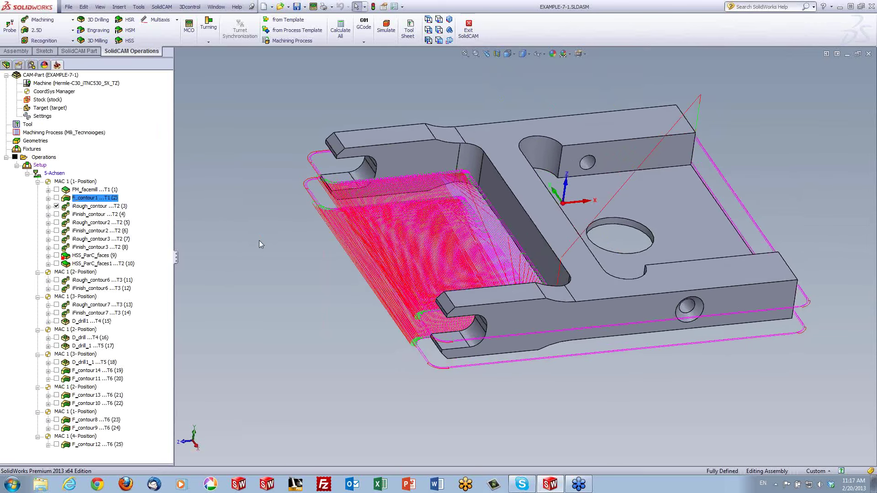
mouse_move(314, 248)
middle_mouse_down()
mouse_move(342, 255)
mouse_move(417, 242)
middle_mouse_up()
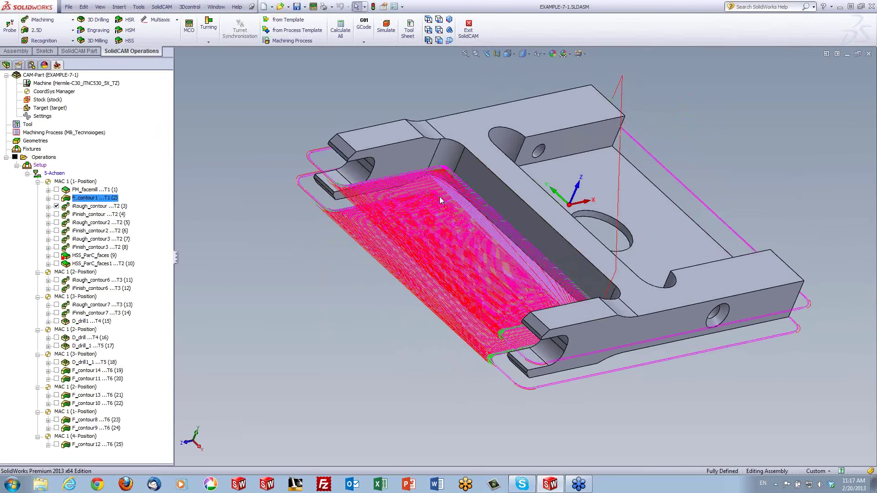
mouse_move(395, 294)
middle_mouse_down()
mouse_move(335, 251)
mouse_move(475, 272)
middle_mouse_up()
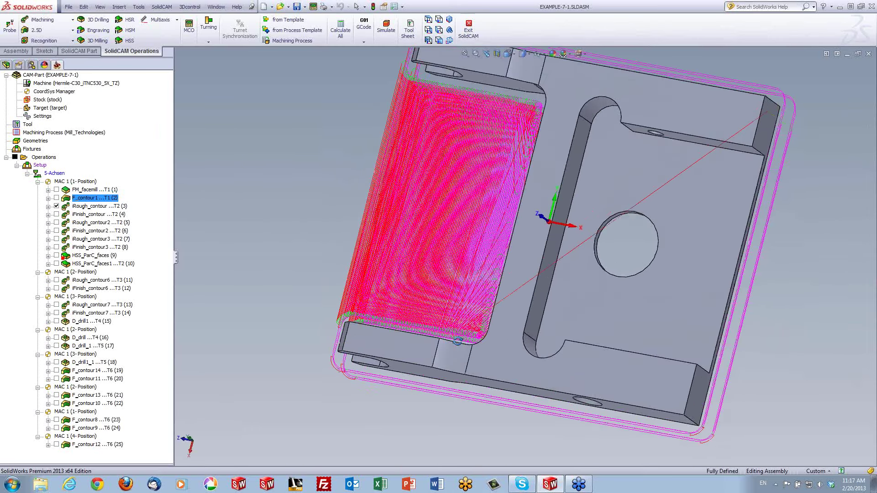
middle_click_drag(475, 272, 829, 259)
Step: From a near-front view, hide the iRough_contour toolpath and open its operation settings
middle_click_drag(542, 436, 538, 375)
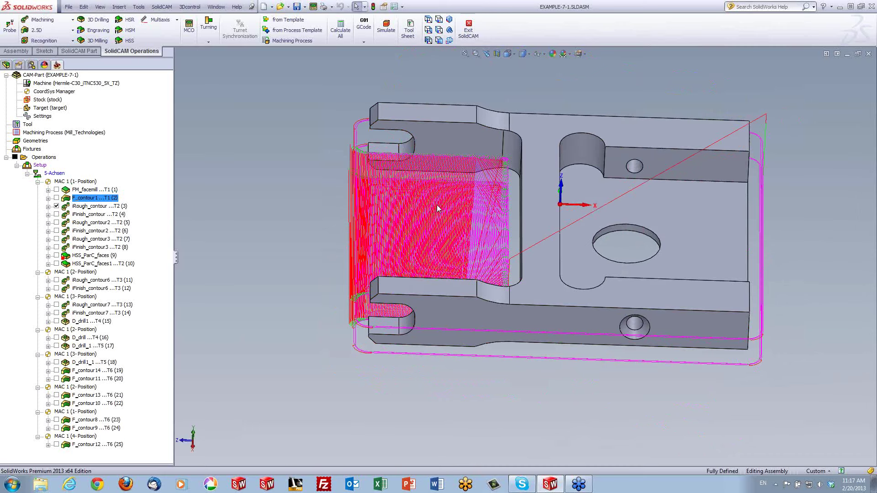
left_click(74, 206)
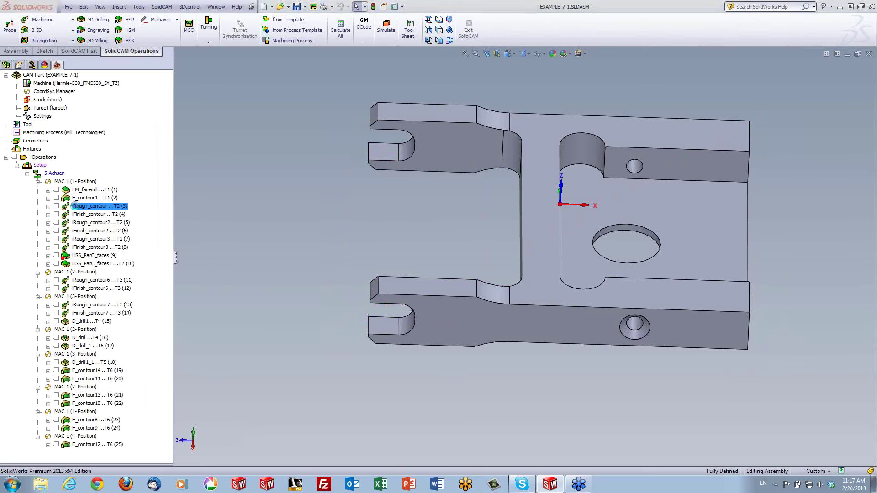
double_click(74, 206)
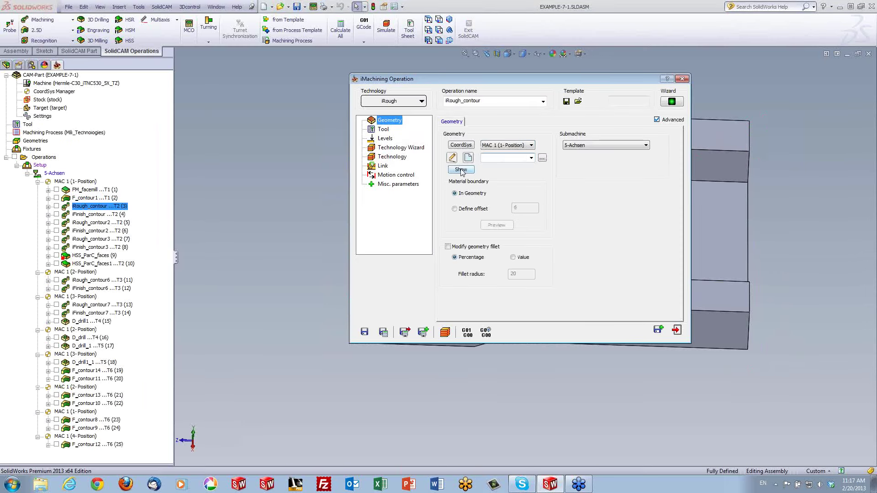
Step: Preview iRough_contour's contour geometry from the top view, then launch its SolidVerify simulation
left_click(461, 169)
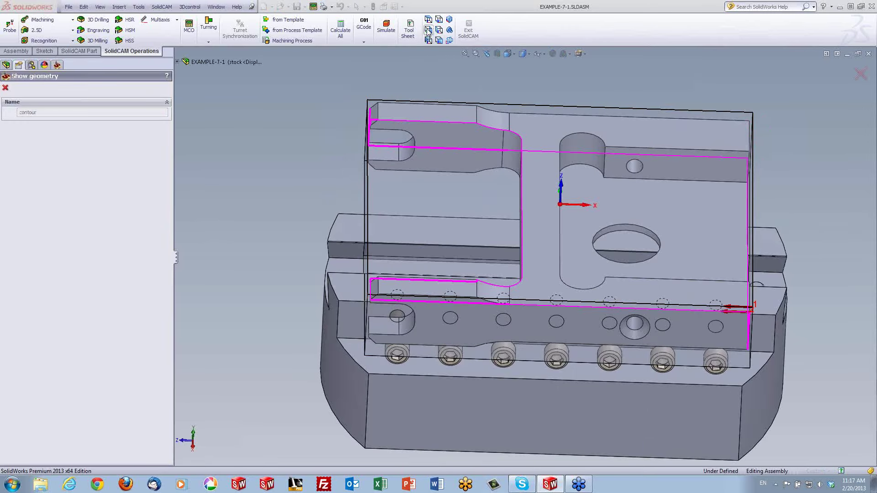
left_click(428, 30)
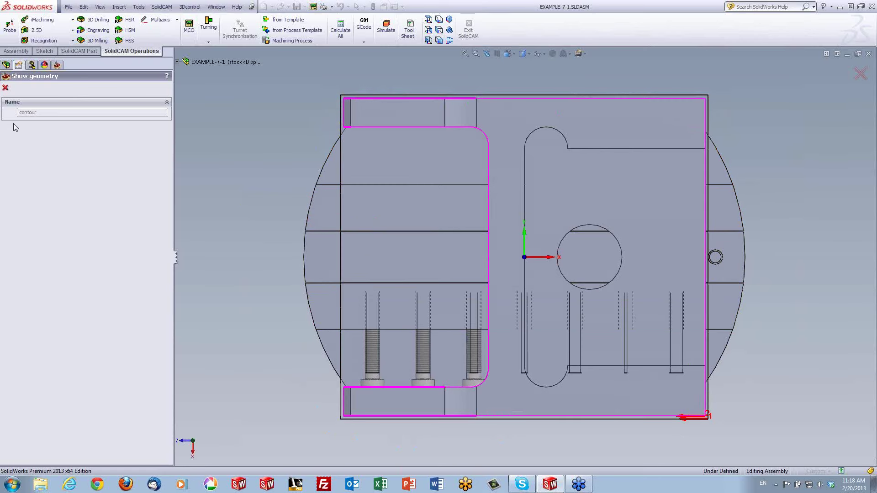
left_click(6, 89)
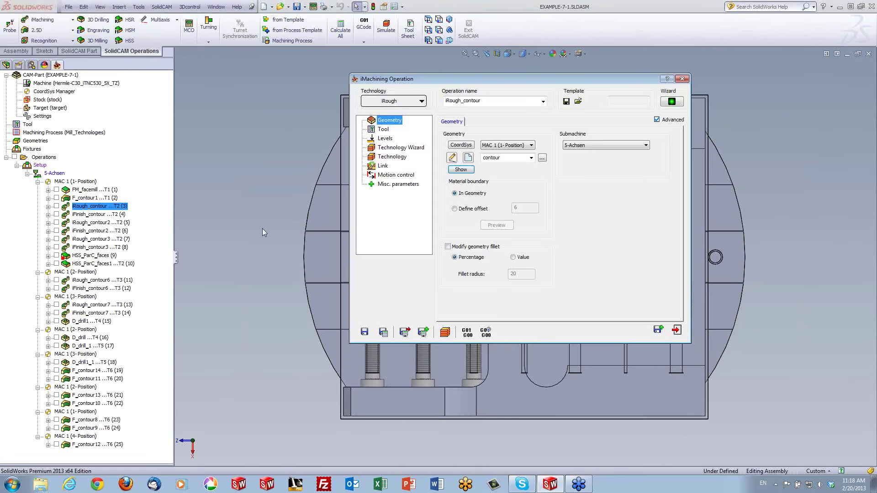
left_click(447, 332)
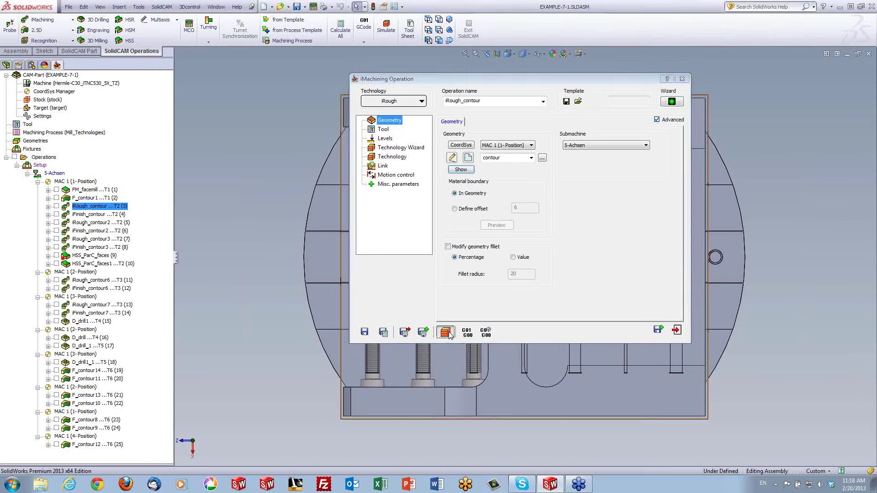
left_click(172, 99)
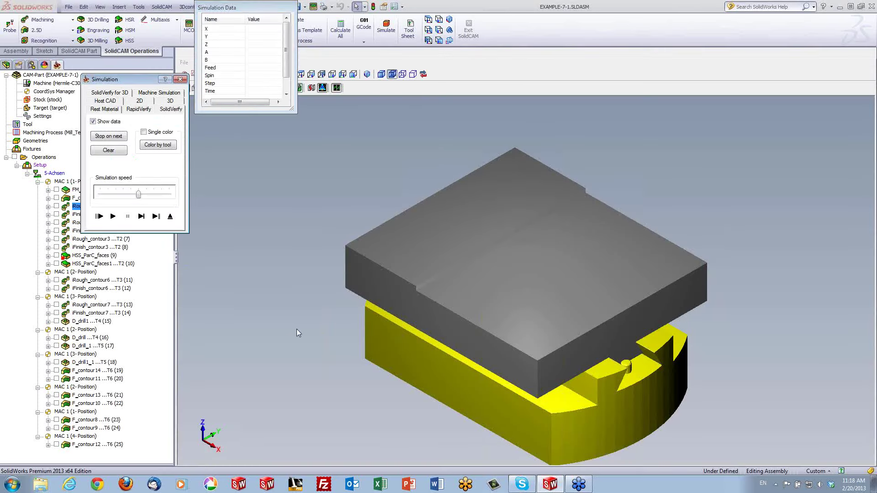
Step: Play the iRough_contour SolidVerify run, rotate to inspect the roughed pocket, then exit to Geometry settings
mouse_move(297, 333)
middle_mouse_down()
mouse_move(300, 303)
mouse_move(299, 317)
middle_mouse_up()
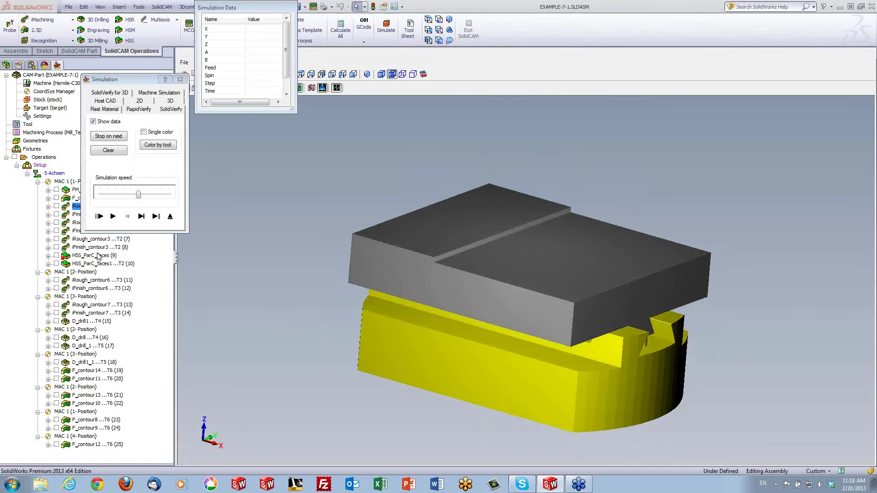
left_click(113, 216)
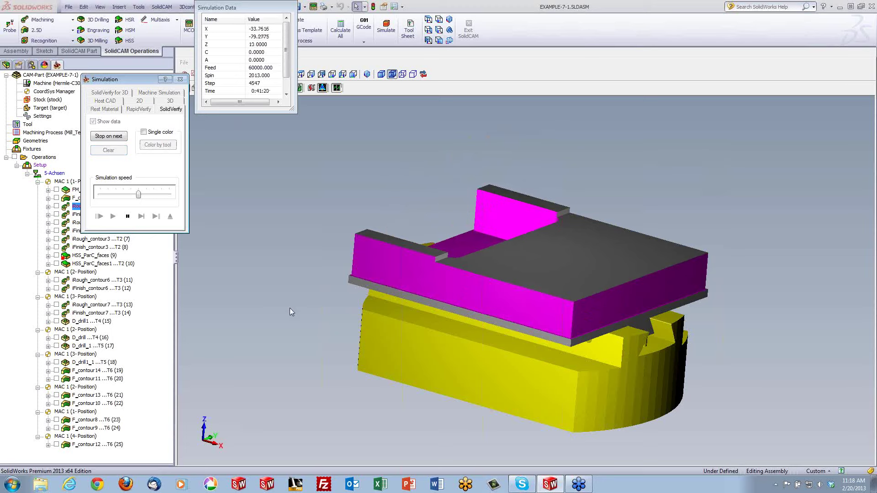
mouse_move(462, 293)
left_mouse_down()
mouse_move(476, 309)
mouse_move(197, 286)
left_mouse_up()
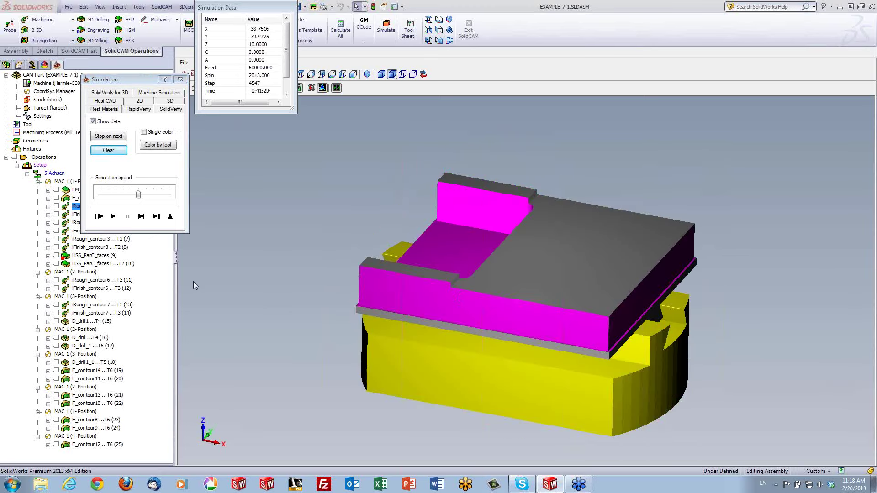
left_click(170, 216)
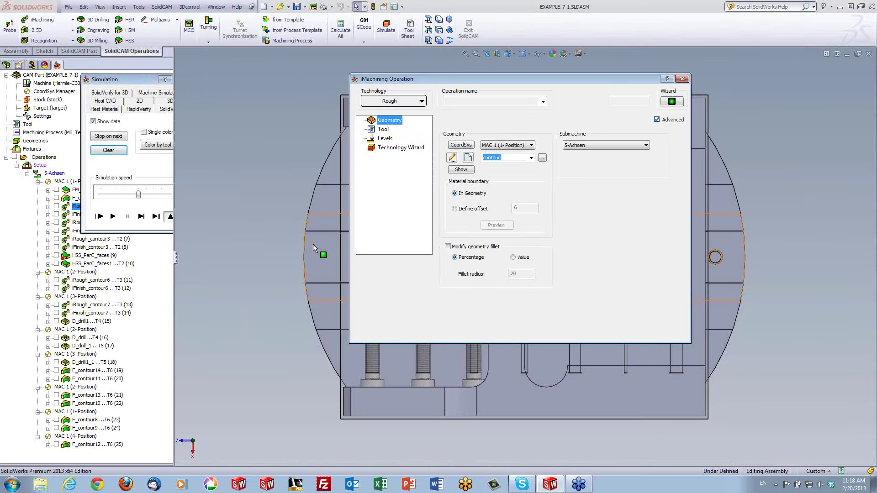
Step: Save and exit iRough_contour, then preview the iFinish_contour toolpath in a tilted 3D view
left_click(676, 330)
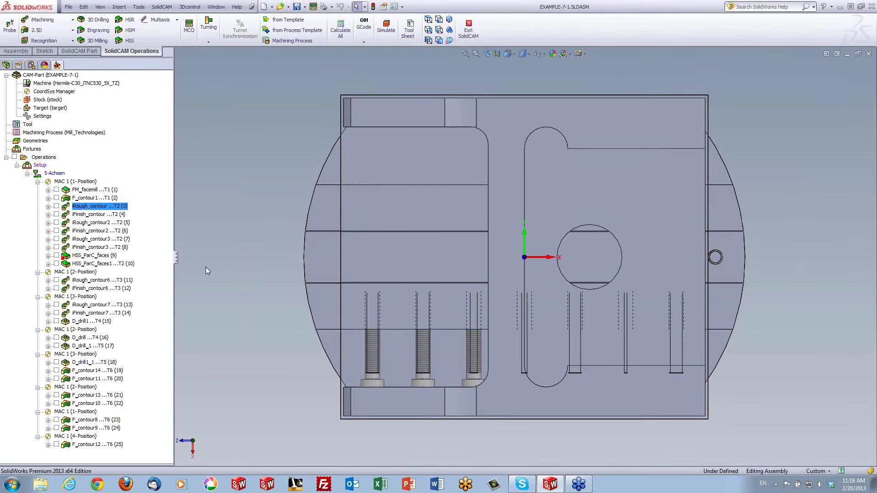
left_click(56, 214)
middle_click_drag(301, 294, 284, 108)
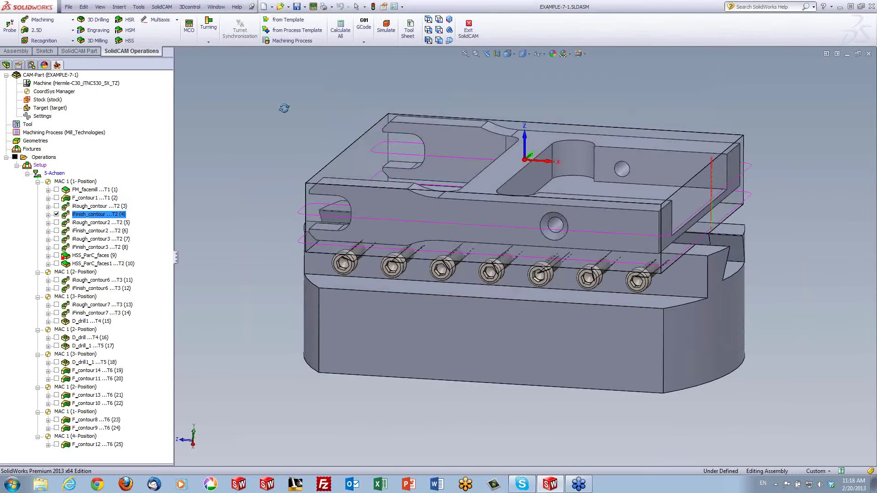
left_click(57, 214)
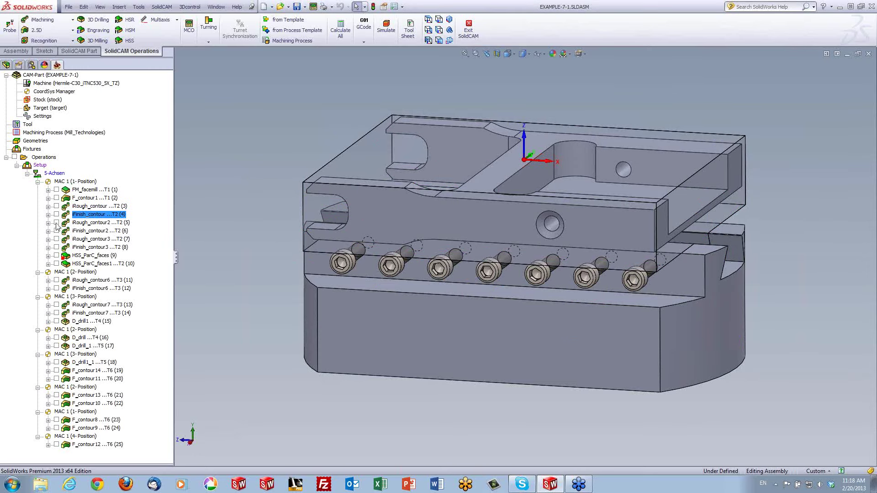
Step: Preview the iRough_contour2 roughing passes in isometric view, then display iFinish_contour2 instead
left_click(57, 223)
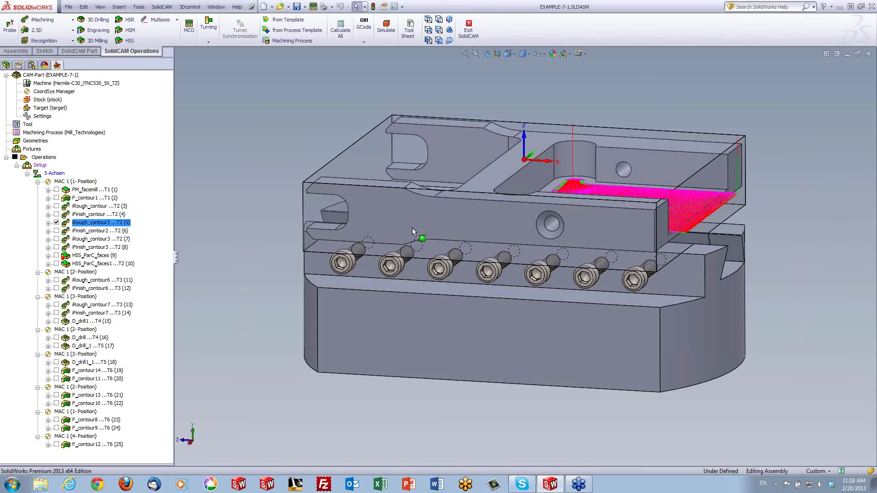
middle_click_drag(489, 217, 489, 218)
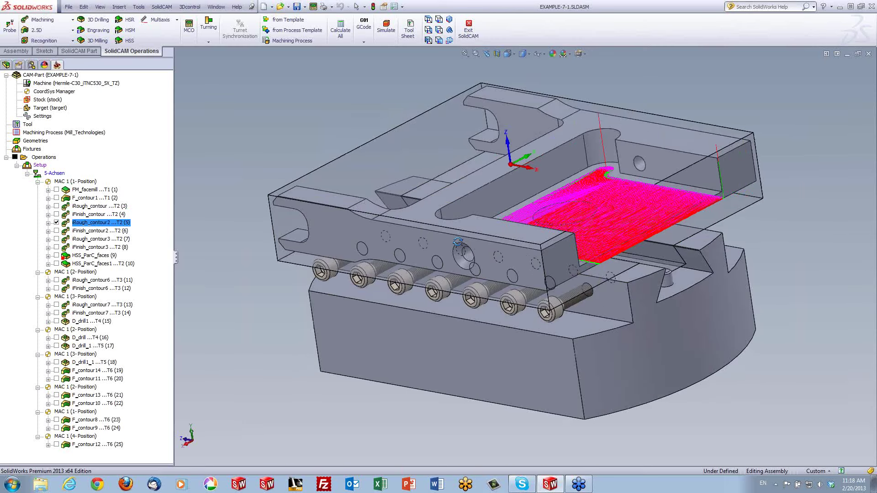
middle_click_drag(457, 241, 603, 278)
key("ctrl+shift+z")
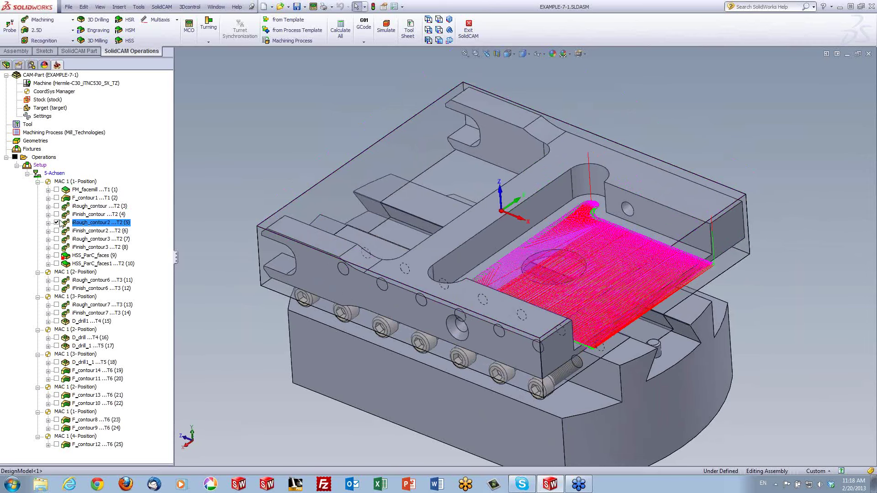
left_click(57, 223)
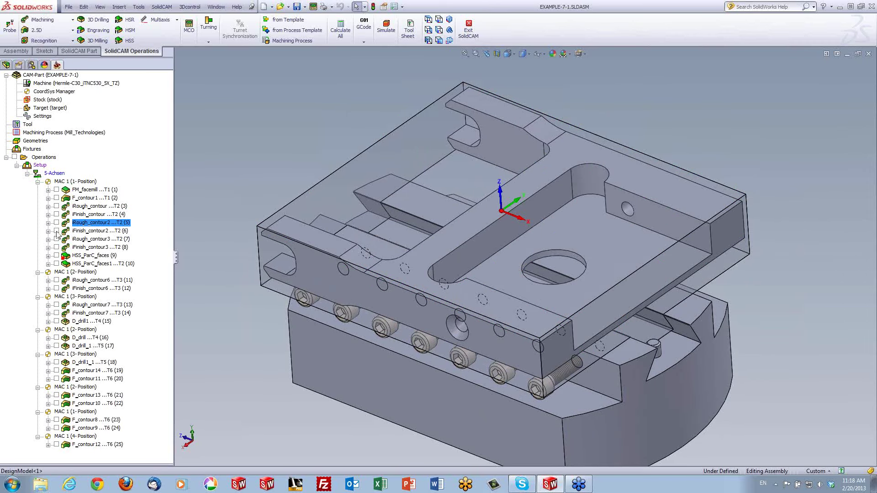
left_click(56, 231)
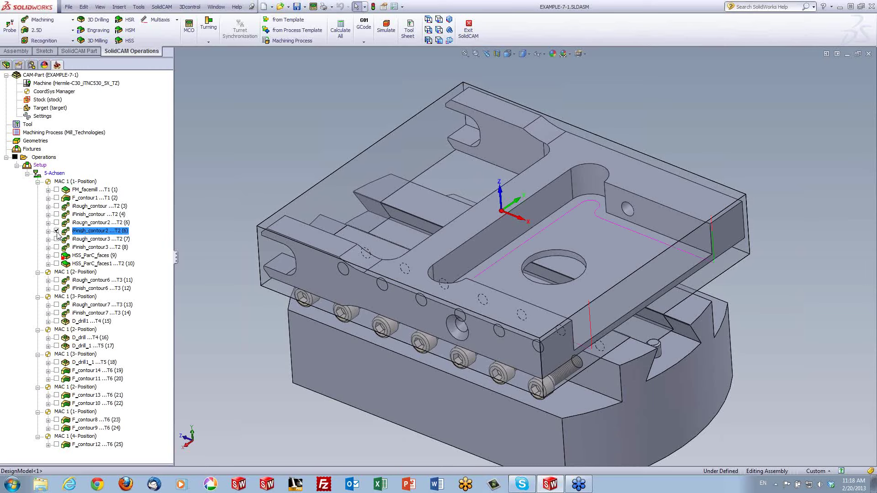
Step: Hide iFinish_contour2, briefly preview iRough_contour3 and iFinish_contour3, then select HSS_ParC_faces
left_click(57, 231)
mouse_move(574, 234)
middle_mouse_down()
mouse_move(586, 218)
mouse_move(544, 246)
middle_mouse_up()
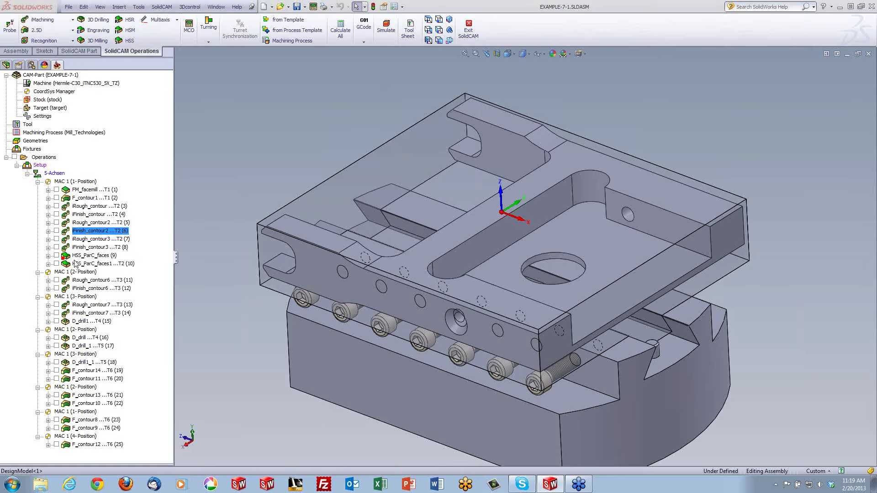
left_click(56, 239)
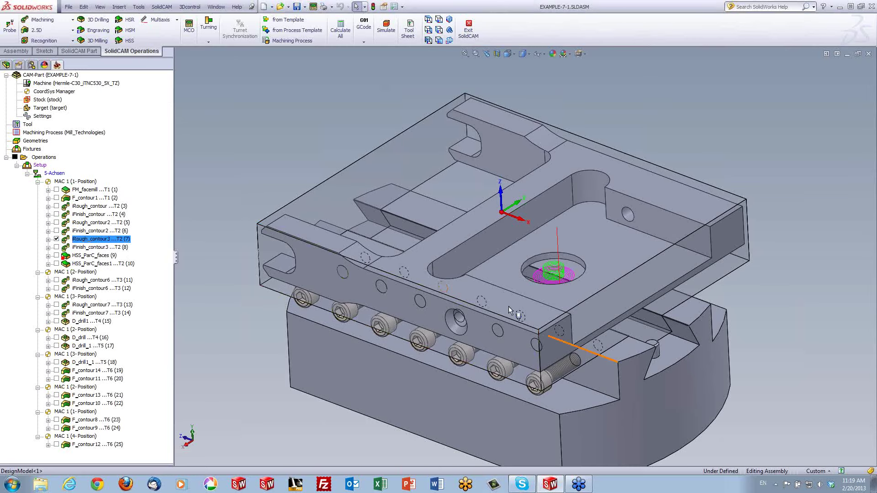
left_click(57, 239)
left_click(56, 248)
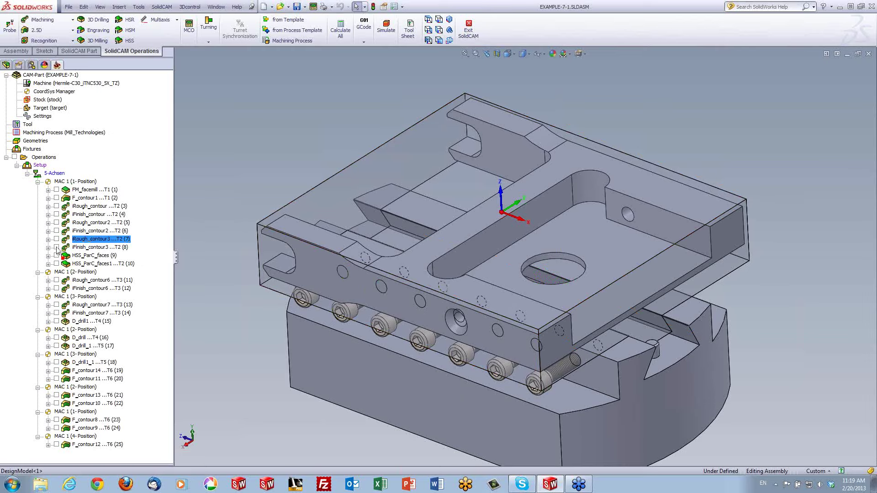
left_click(56, 247)
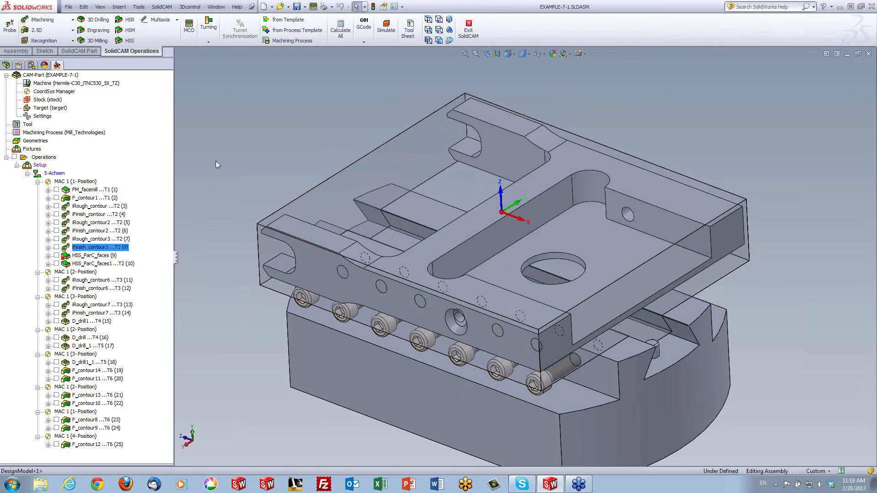
left_click(89, 256)
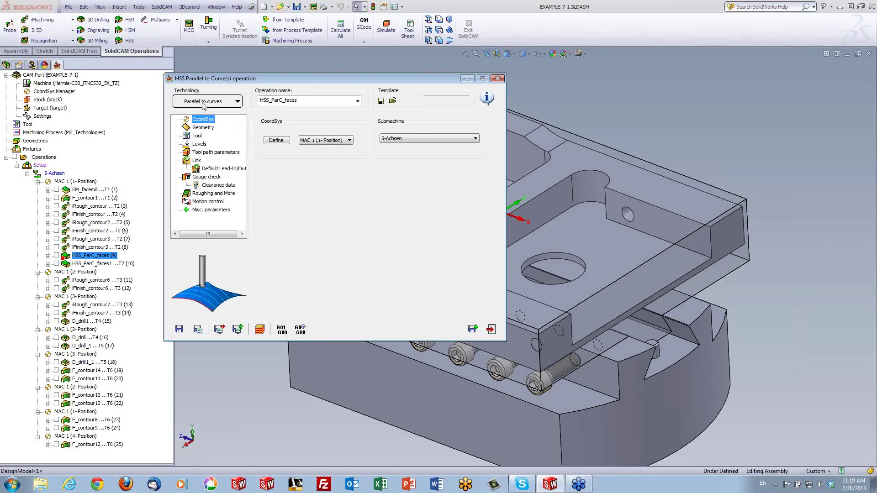
Step: Display HSS_ParC_faces's drive surface faces and edge curves on the part
left_click(203, 128)
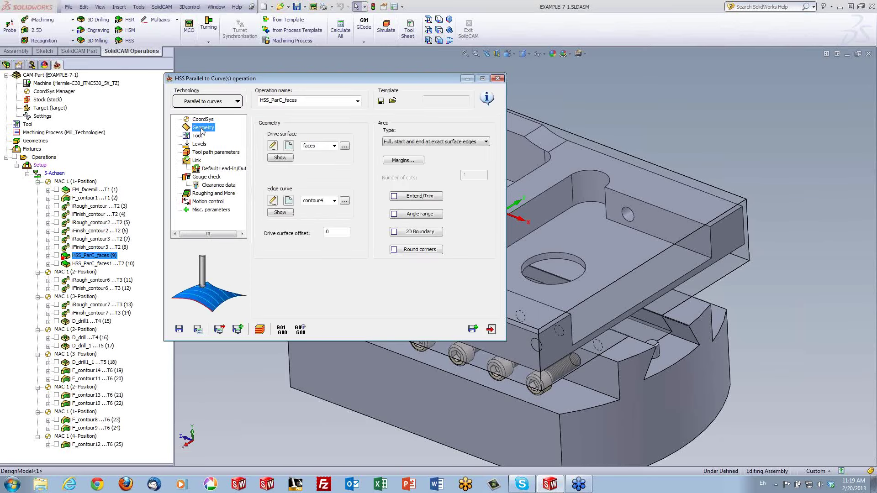
left_click(280, 158)
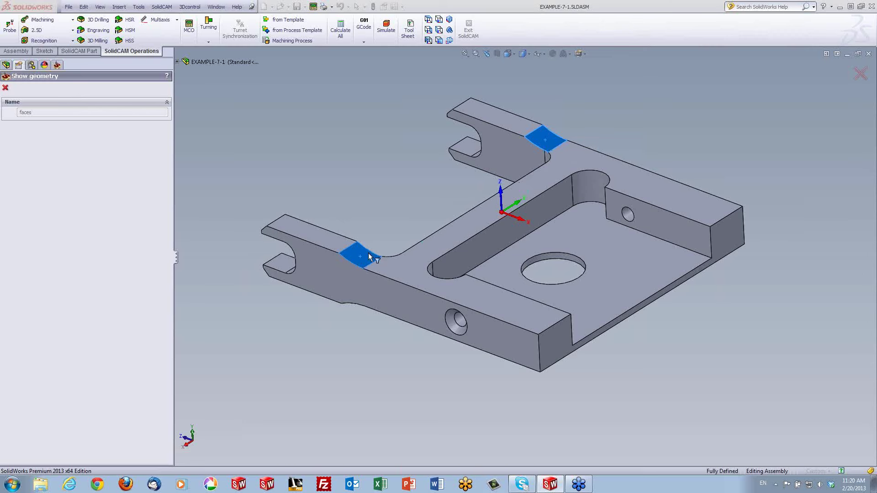
left_click(5, 87)
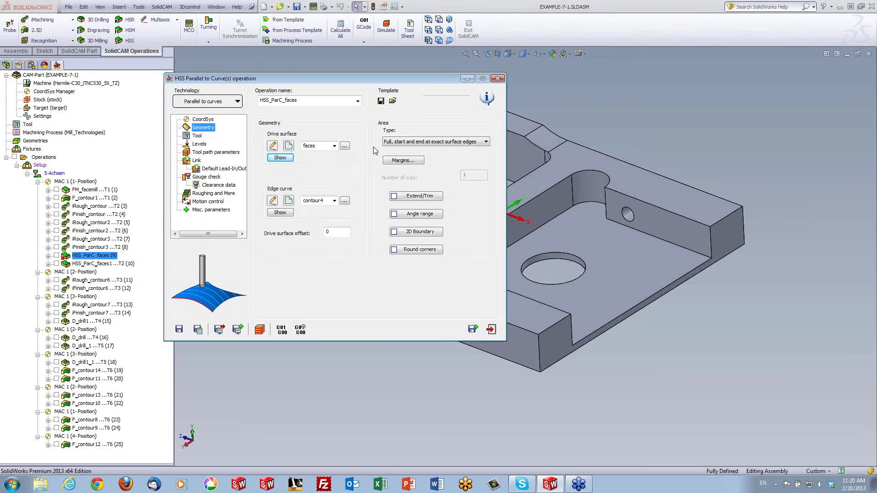
left_click(280, 212)
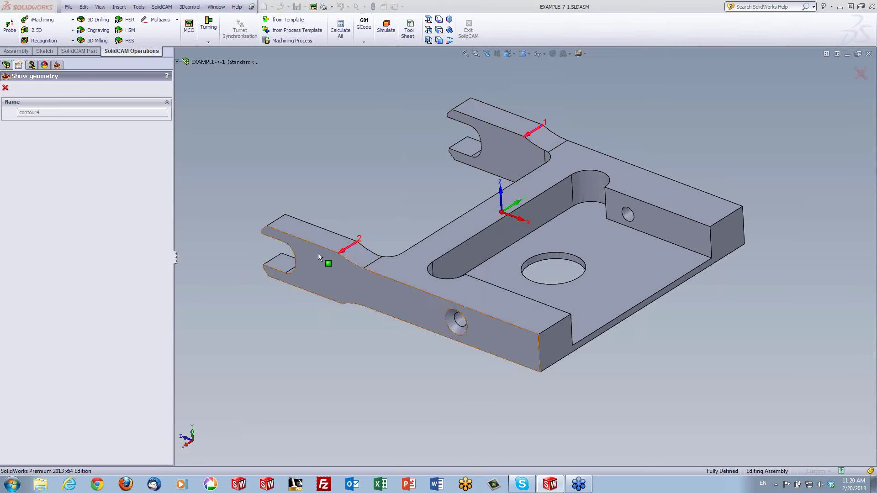
left_click(6, 88)
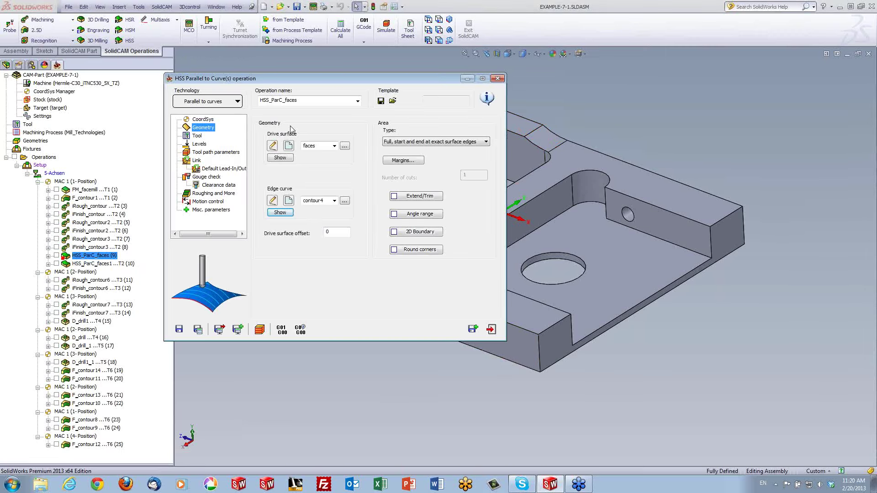
Step: Review the Tool, Tool path parameters and Gouge check pages, then attempt to save
left_click(198, 136)
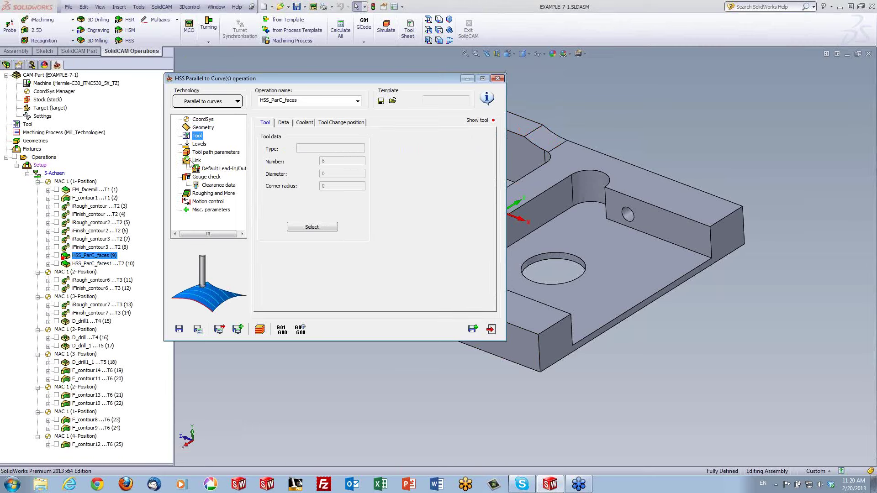
left_click(202, 153)
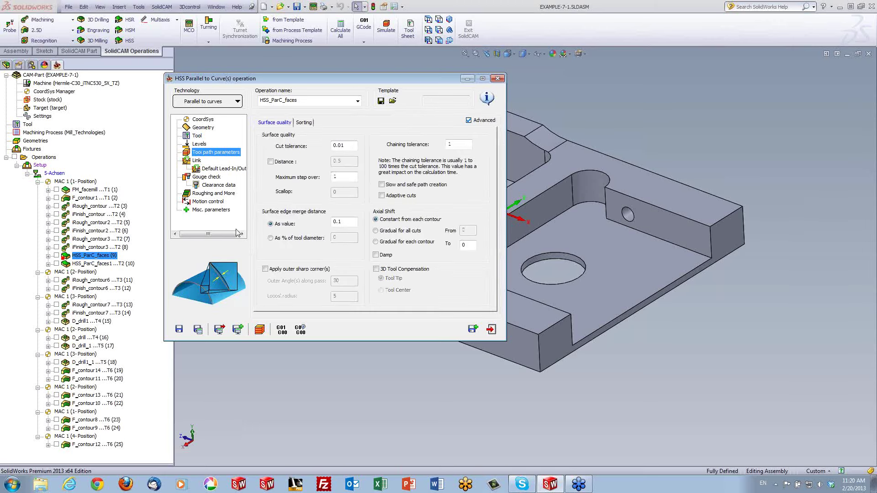
left_click(210, 178)
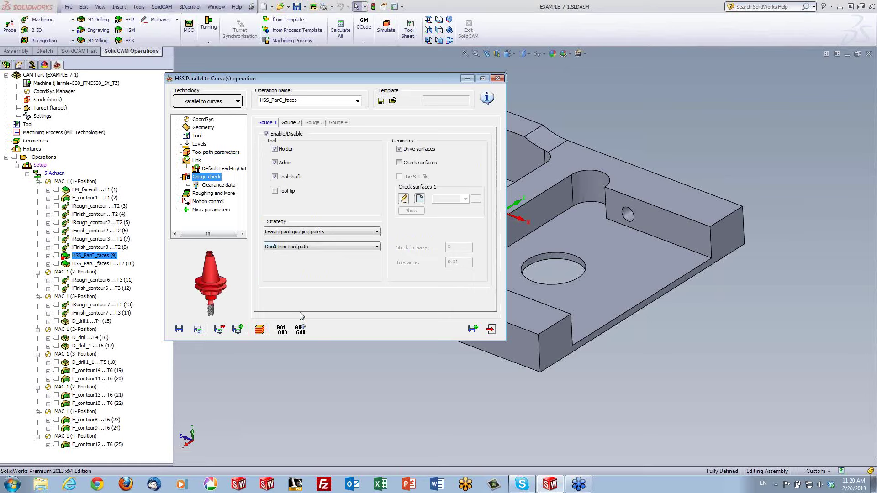
left_click(260, 330)
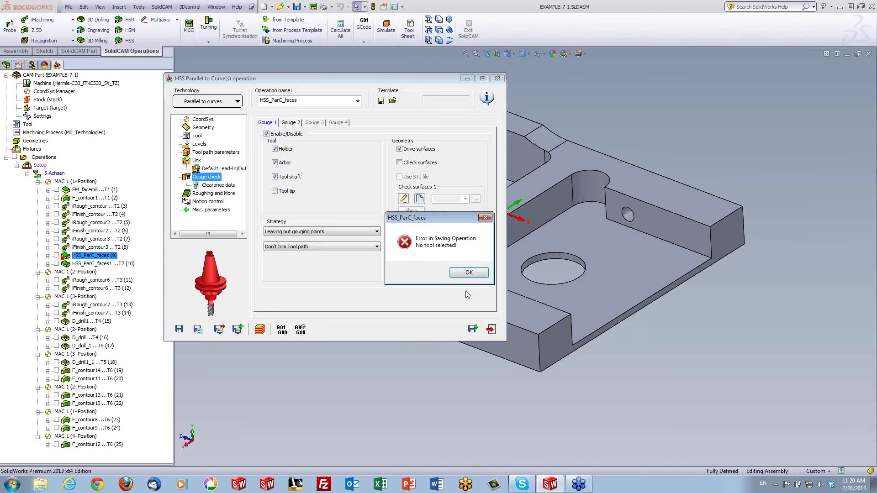
Step: Dismiss the 'No tool selected!' error twice and bring up the tool list for HSS_ParC_faces
left_click(469, 272)
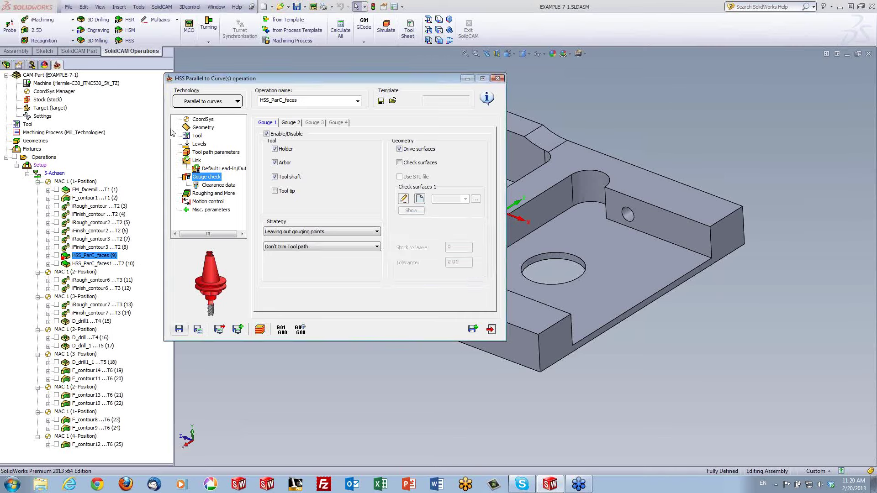
left_click(201, 138)
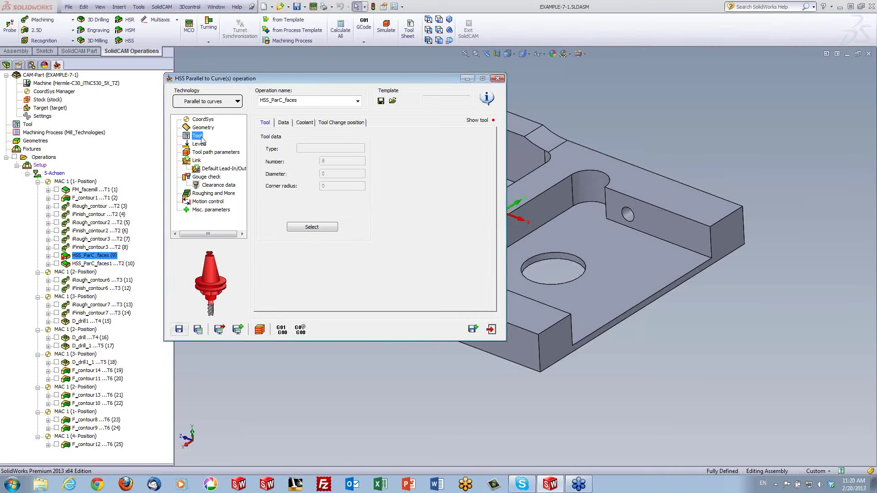
left_click(198, 331)
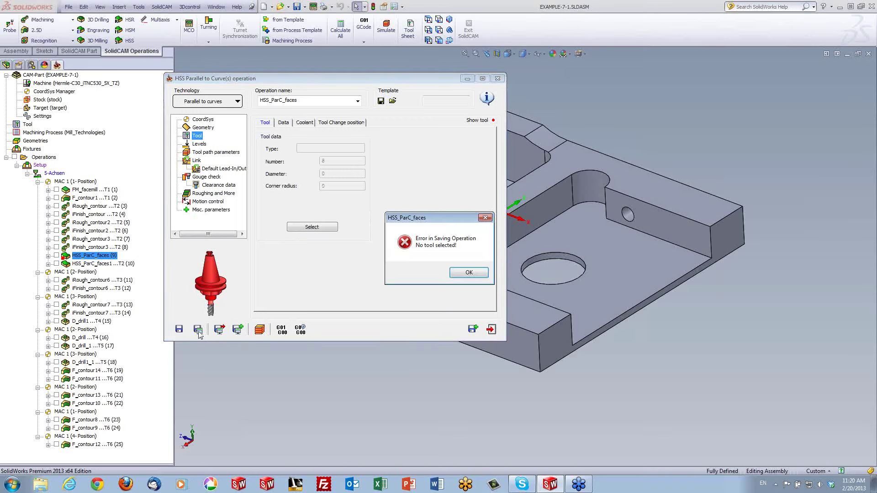
left_click(471, 279)
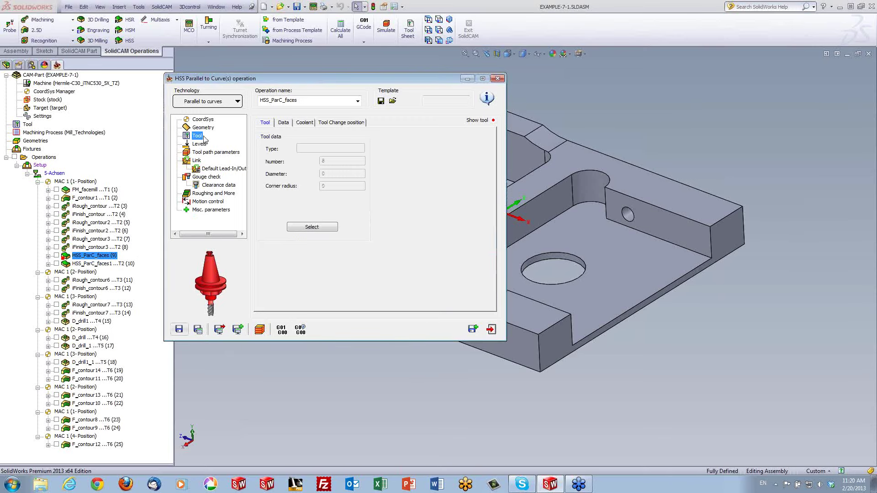
left_click(301, 226)
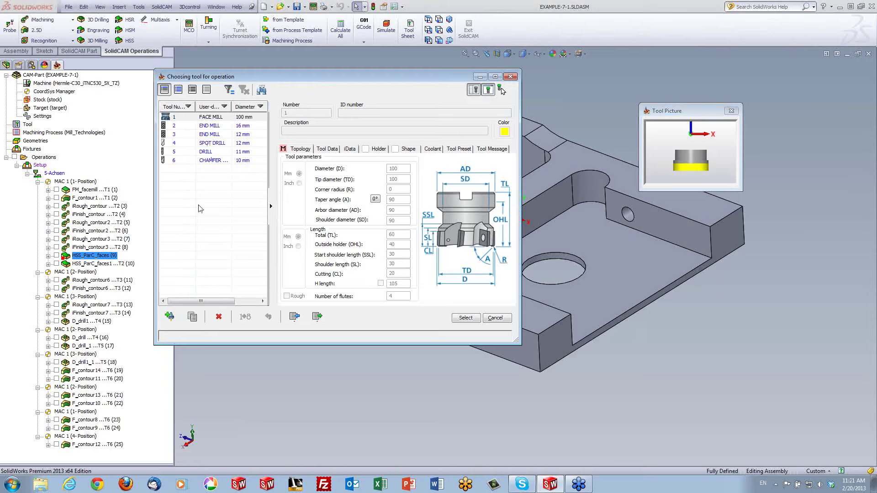
Step: Add a new 8 mm BALL NOSE MILL as tool 7 to HSS_ParC_faces and save it
left_click(170, 316)
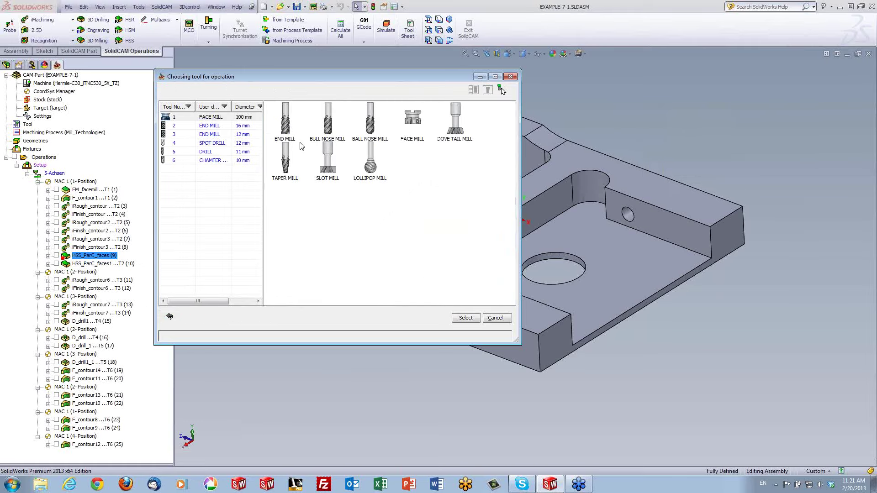
left_click(370, 124)
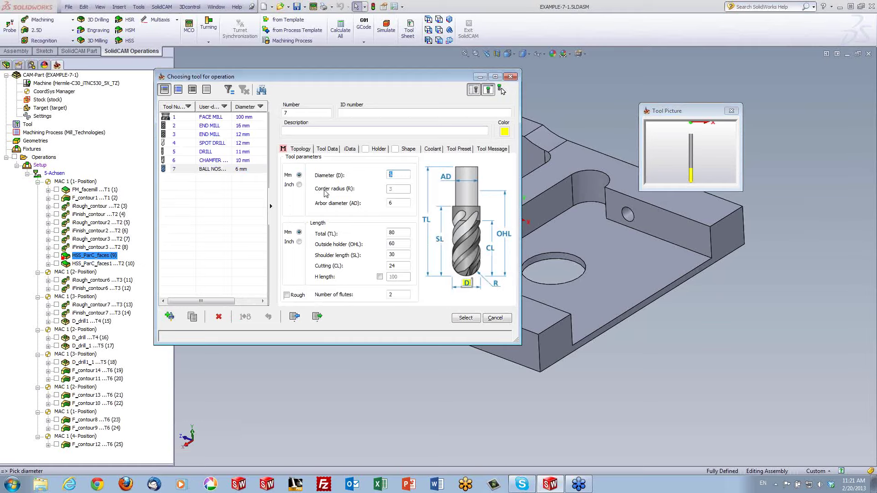
type("8")
left_click(467, 319)
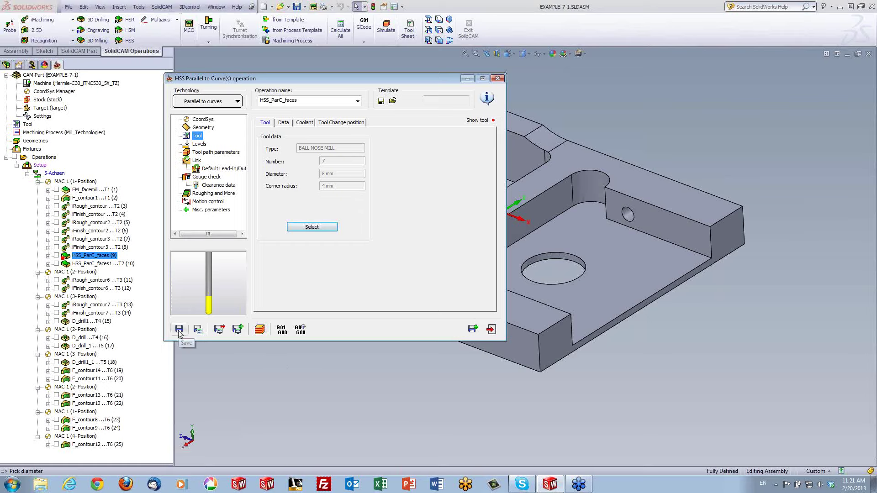
left_click(179, 329)
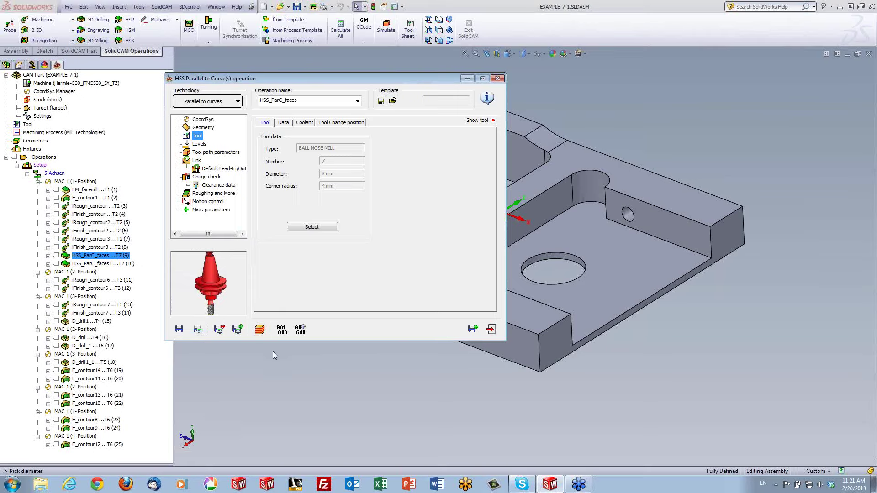
Step: Calculate HSS_ParC_faces, play its SolidVerify simulation to 0:02:40, then close the operation
left_click(259, 329)
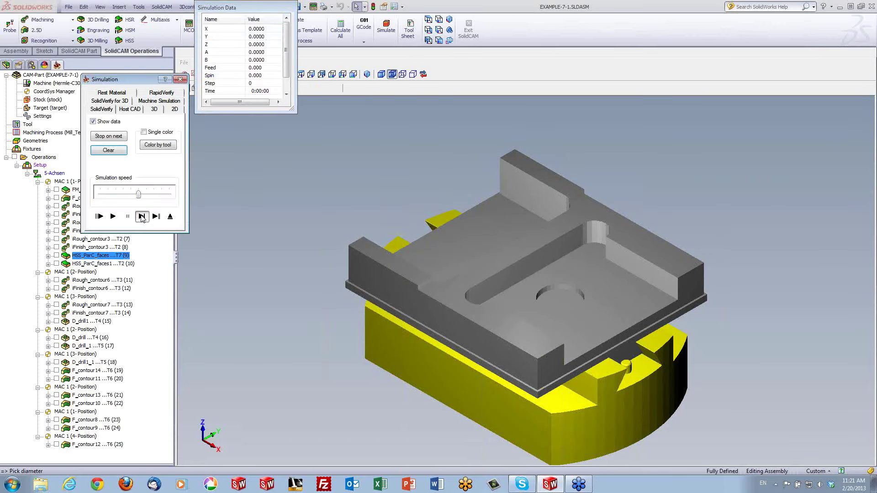
left_click(114, 217)
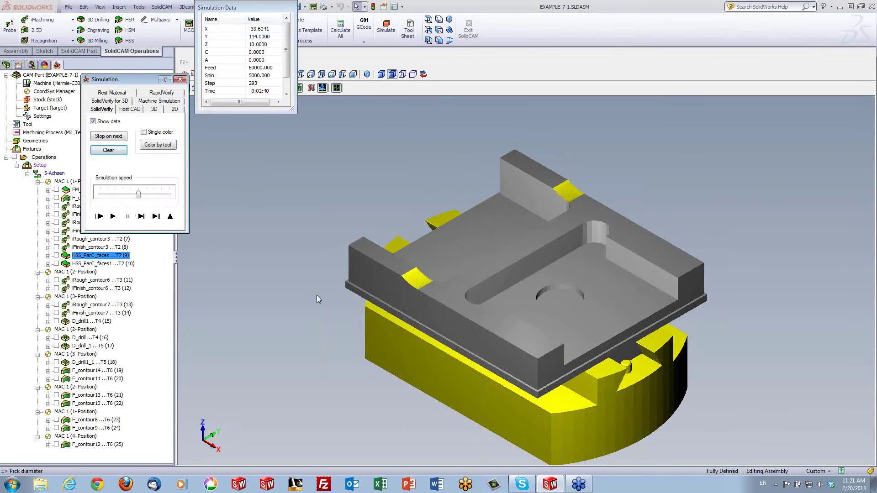
middle_click_drag(316, 295, 495, 271)
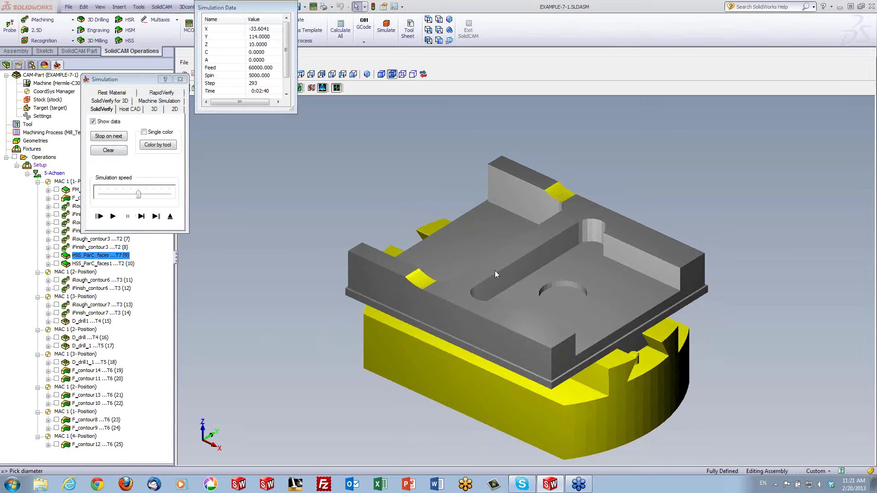
scroll(494, 271, "down", 2)
scroll(455, 283, "up", 3)
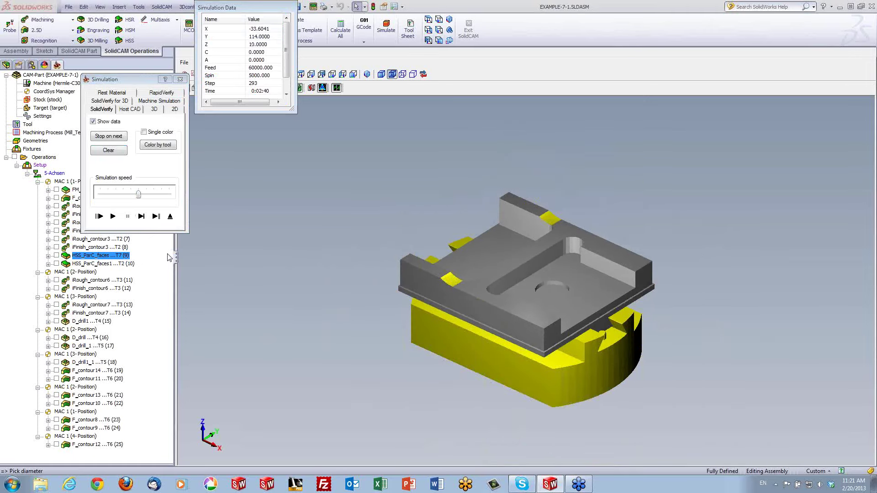
left_click(170, 217)
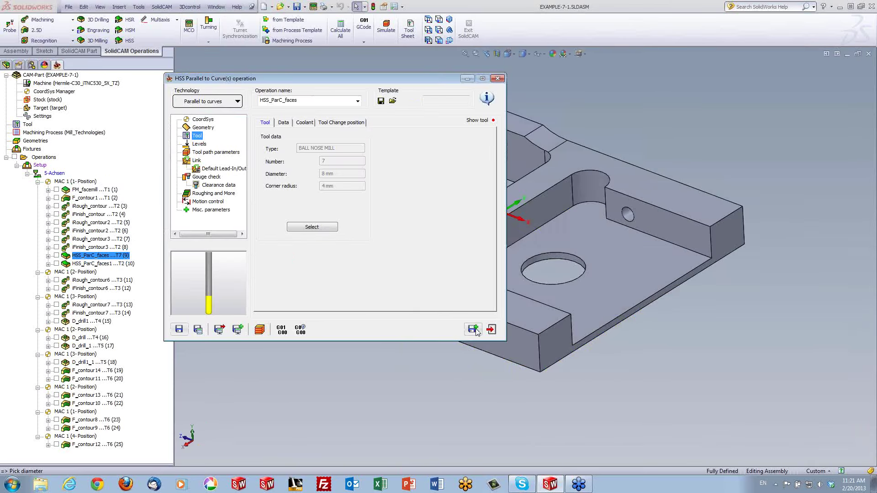
left_click(473, 330)
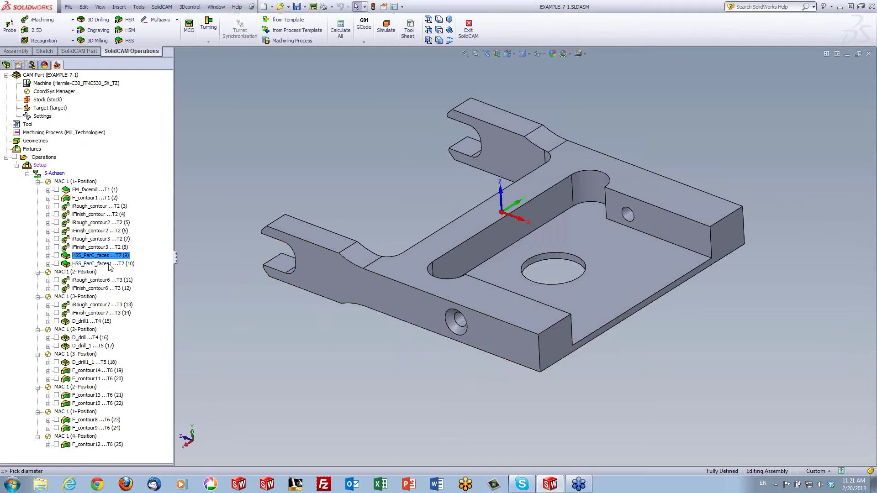
Step: Open HSS_ParC_faces1, show its faces1 drive surface, and check its 16 mm END MILL tool 2
double_click(97, 264)
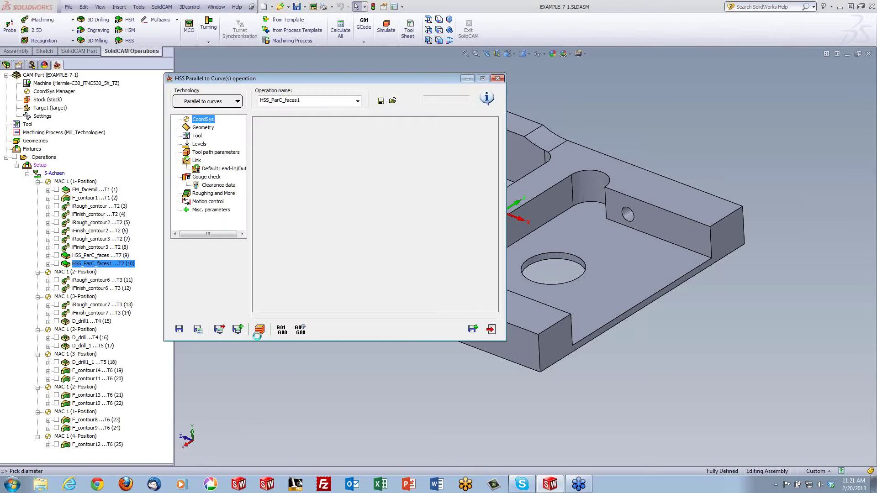
left_click(205, 129)
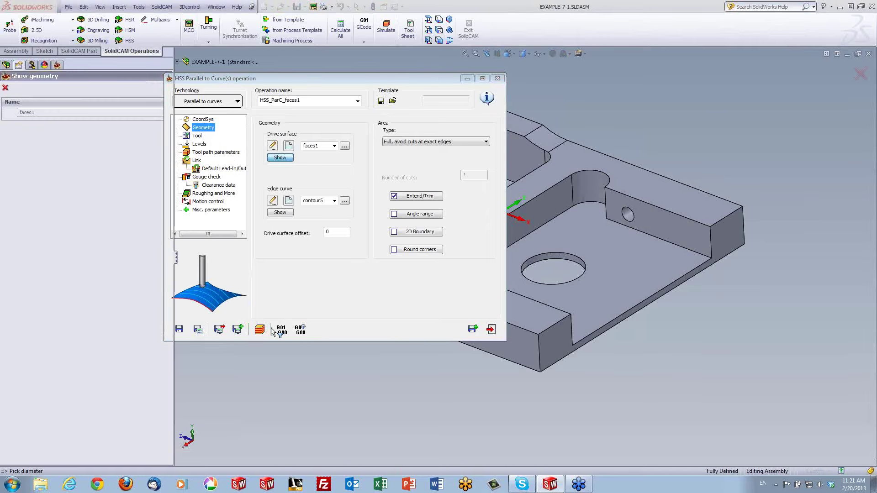
mouse_move(363, 329)
middle_mouse_down()
mouse_move(372, 324)
mouse_move(366, 364)
middle_mouse_up()
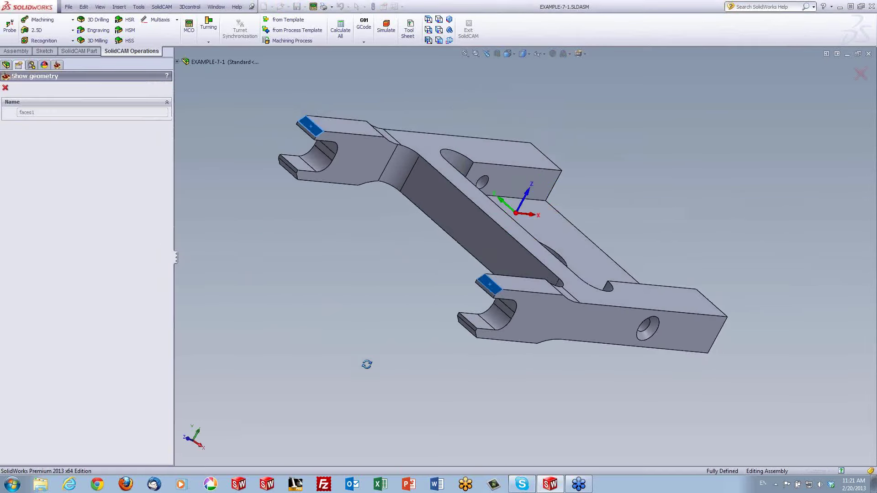
scroll(497, 291, "down", 2)
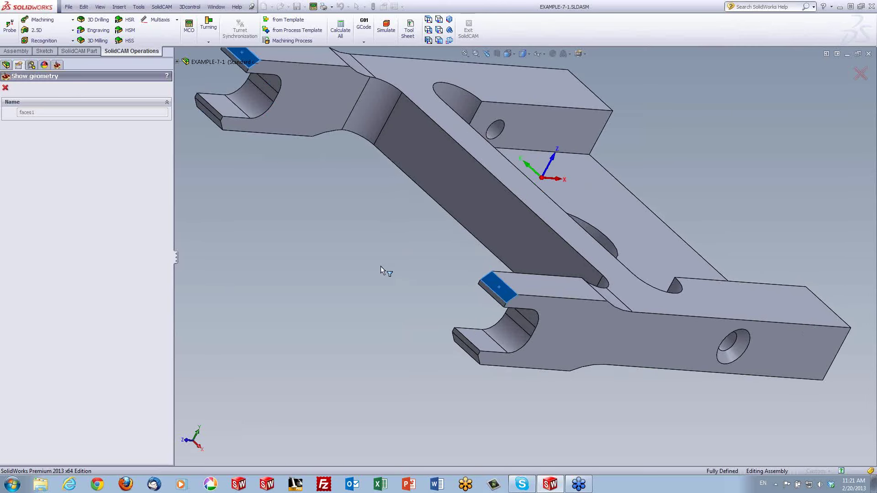
left_click(6, 88)
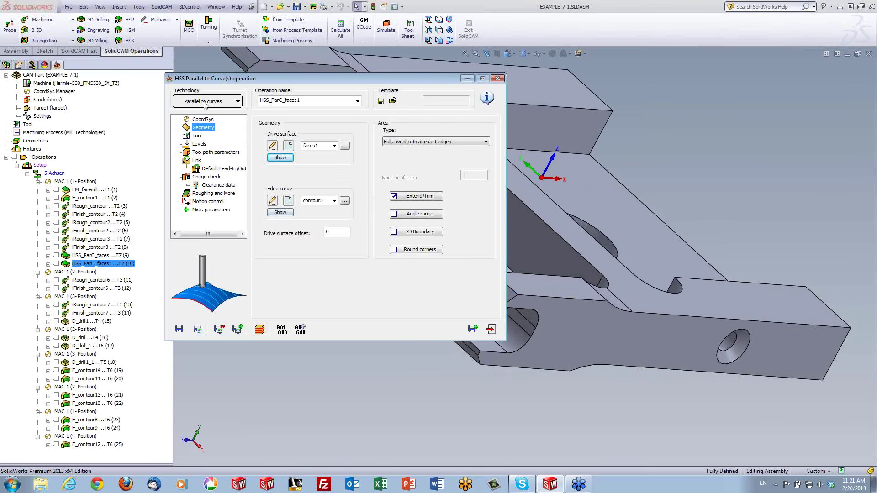
left_click(197, 136)
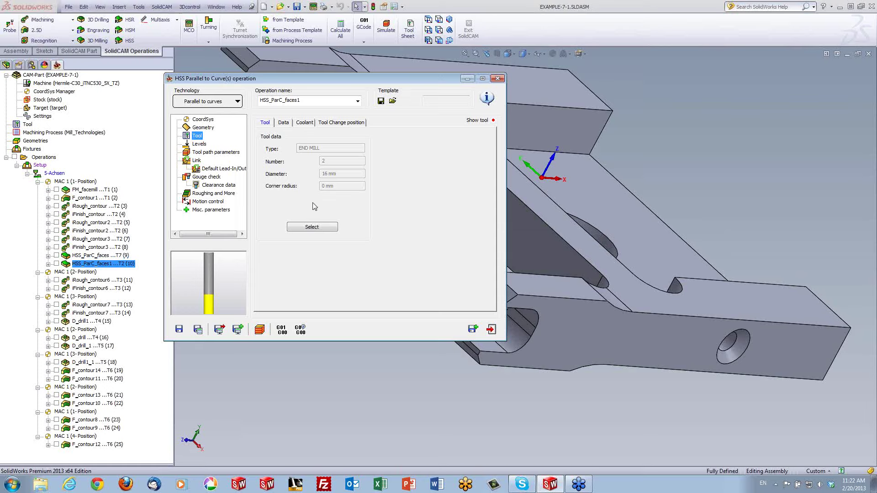
Step: Run the HSS_ParC_faces1 SolidVerify simulation through to 0:55:32, then exit to its tool settings
left_click(259, 330)
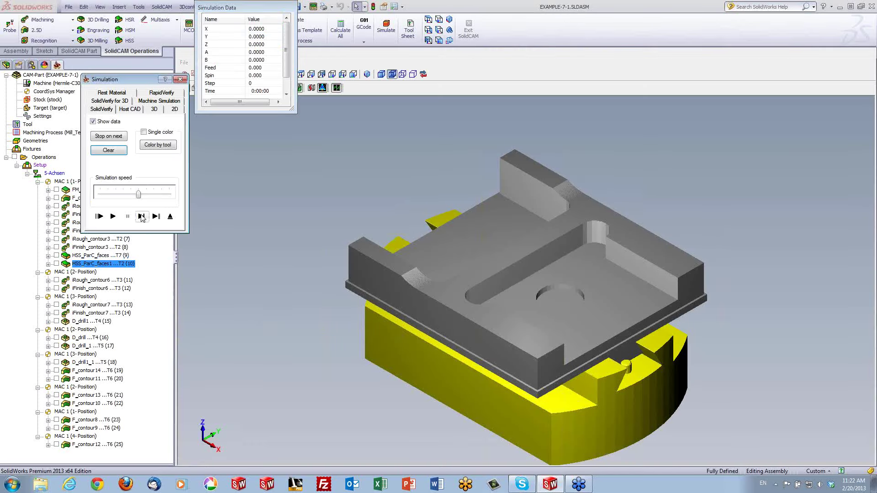
left_click(141, 216)
left_click(141, 216)
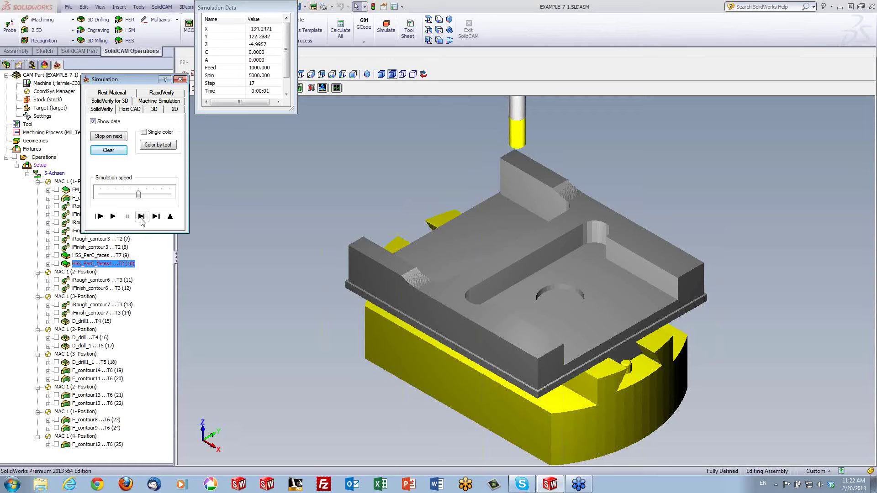
left_click(155, 216)
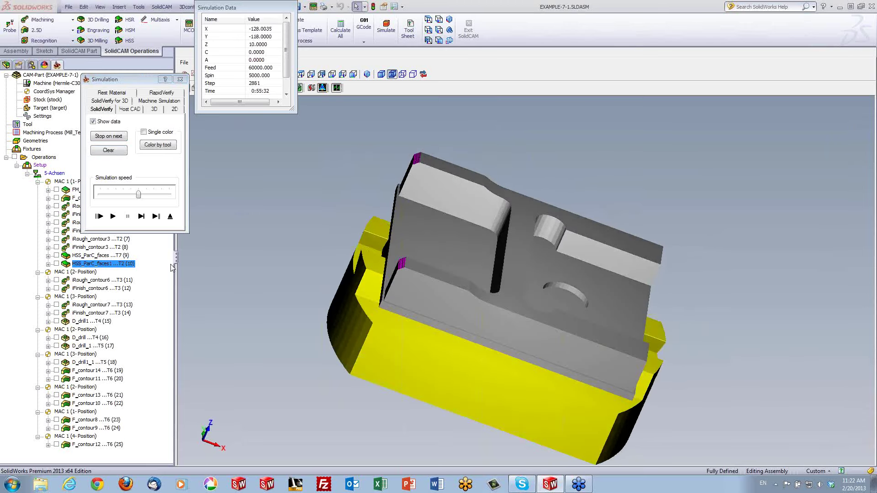
left_click(113, 217)
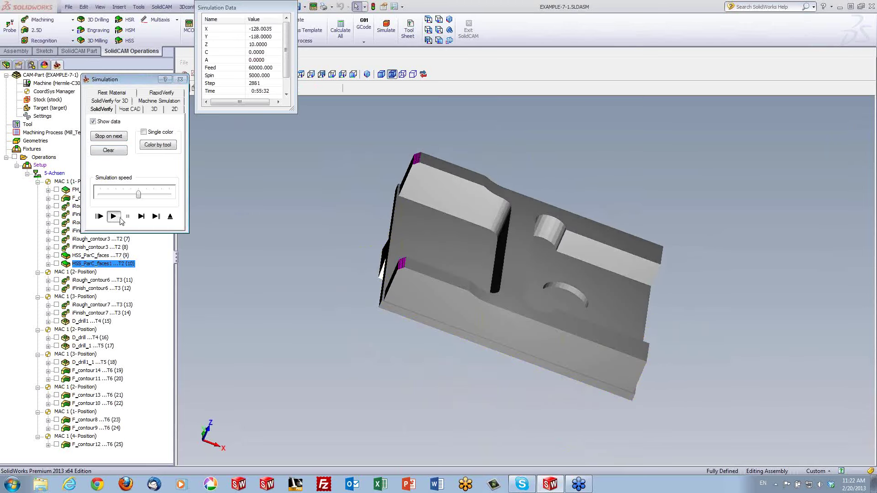
left_click(170, 217)
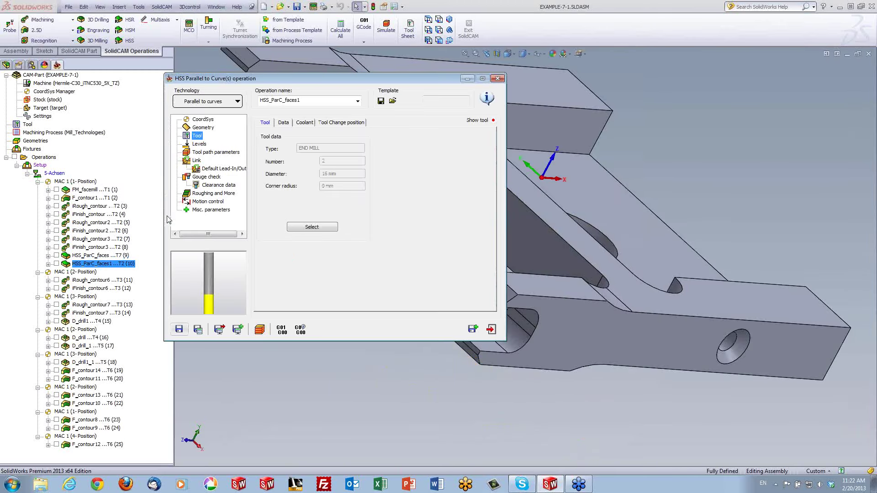
Step: Close the operation settings and orbit and zoom to inspect the EXAMPLE-7-1 part
left_click(491, 329)
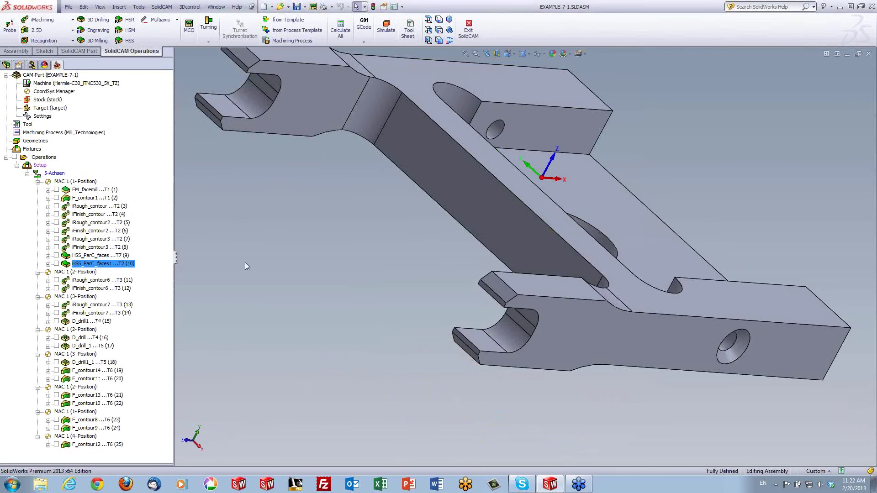
middle_click_drag(328, 241, 293, 239)
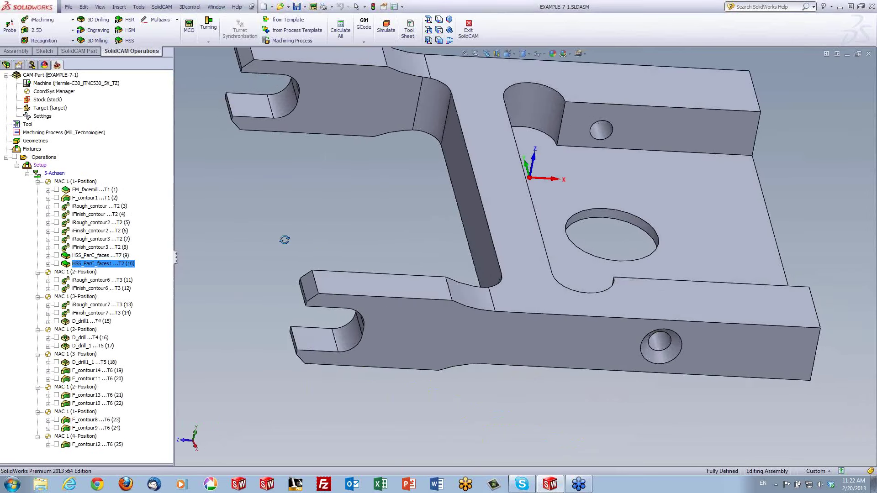
scroll(287, 261, "down", 4)
scroll(287, 262, "up", 3)
scroll(287, 261, "up", 3)
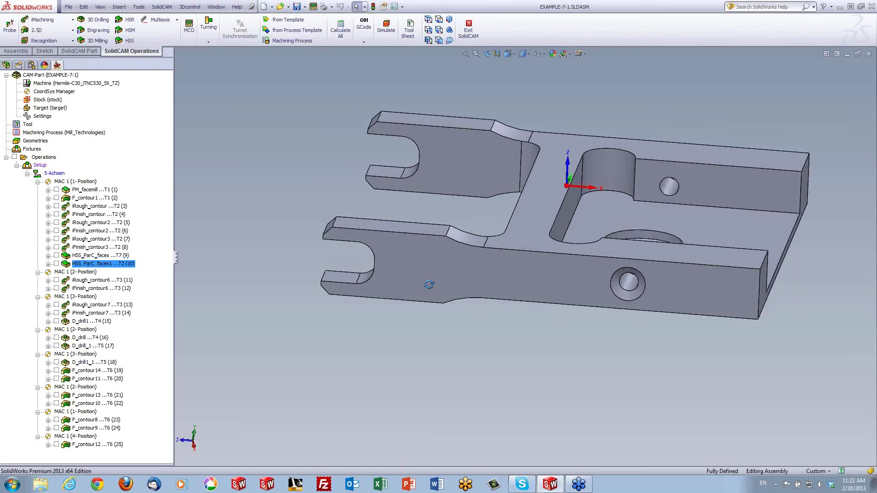
middle_click_drag(287, 261, 305, 298)
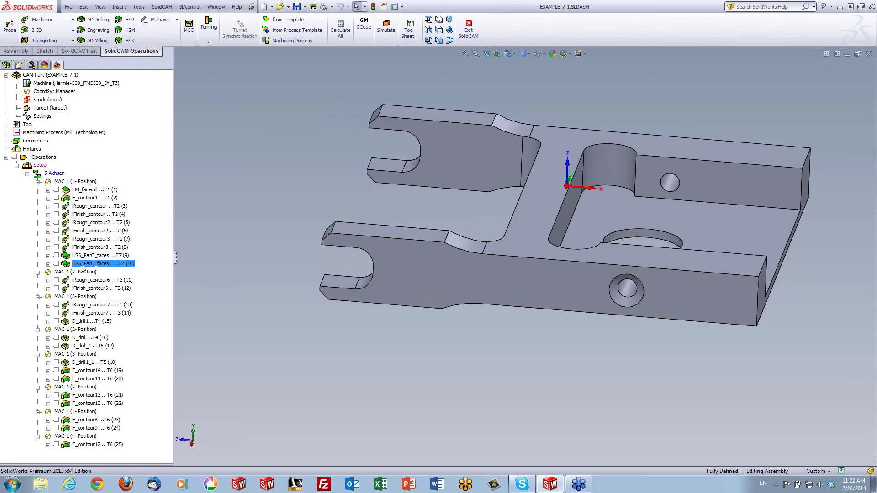
Step: Activate the 'stock' configuration in the ConfigurationManager, then return to the SolidCAM operations tree
left_click(32, 65)
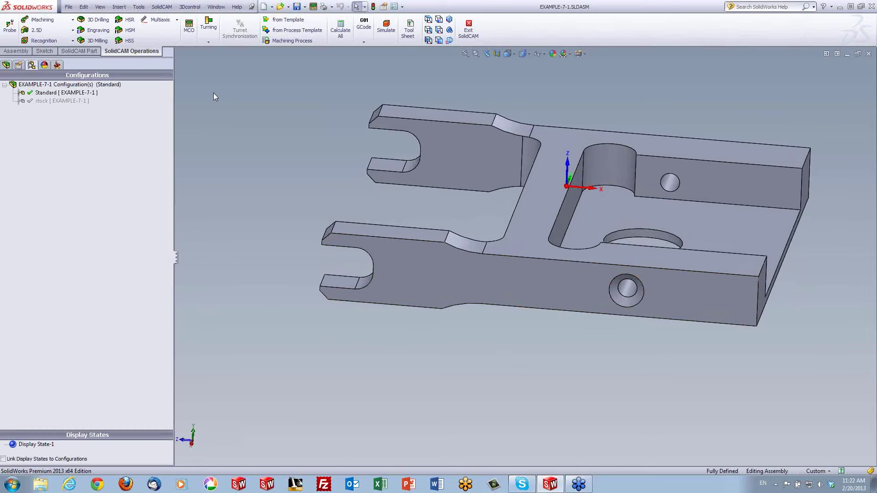
mouse_move(616, 308)
middle_mouse_down()
mouse_move(642, 257)
mouse_move(639, 275)
middle_mouse_up()
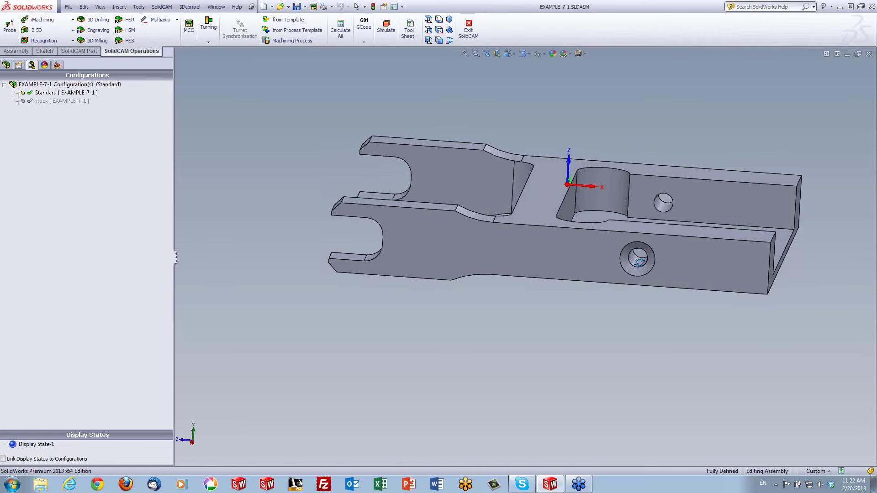
left_click(84, 86)
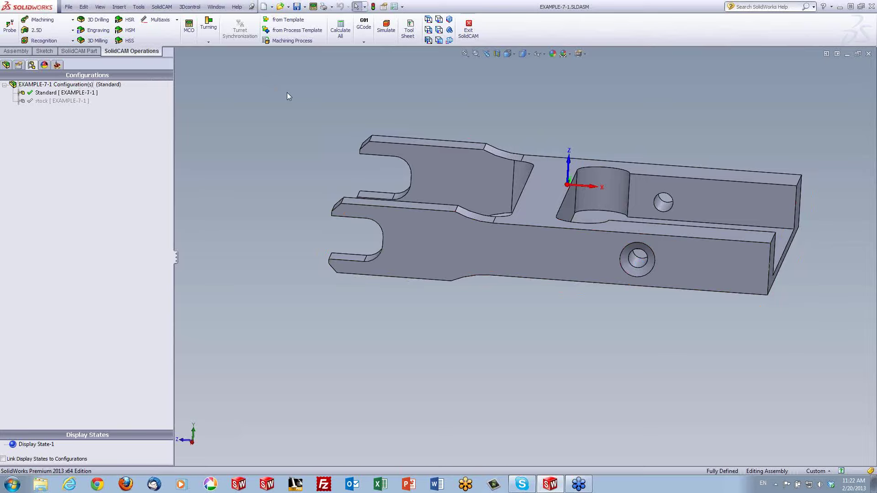
double_click(64, 103)
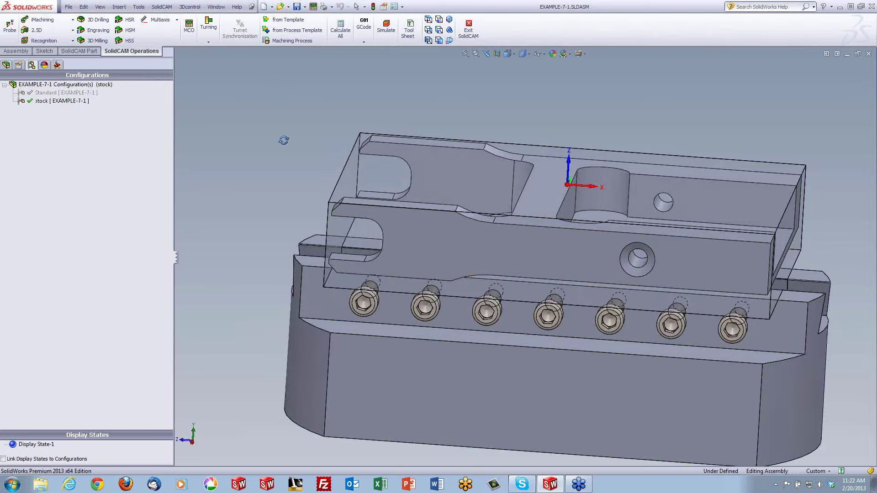
scroll(275, 163, "down", 2)
scroll(522, 370, "up", 2)
mouse_move(522, 370)
middle_mouse_down()
mouse_move(555, 319)
mouse_move(545, 358)
mouse_move(511, 338)
middle_mouse_up()
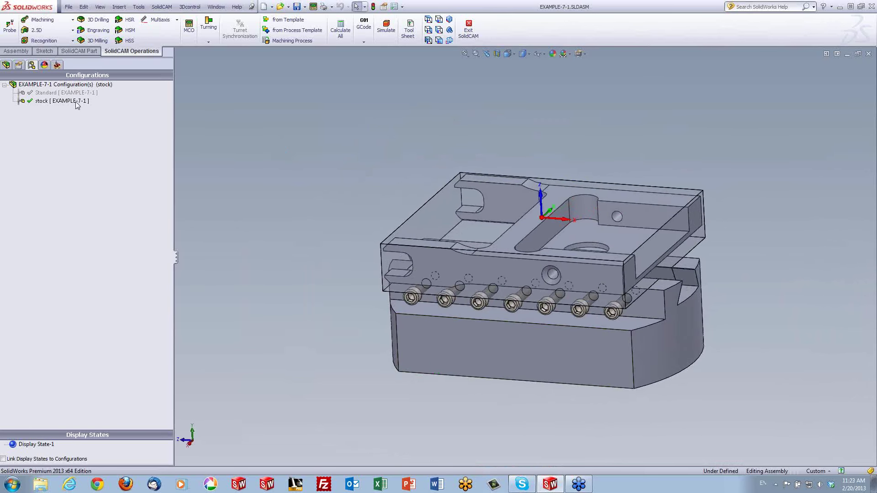
left_click(57, 65)
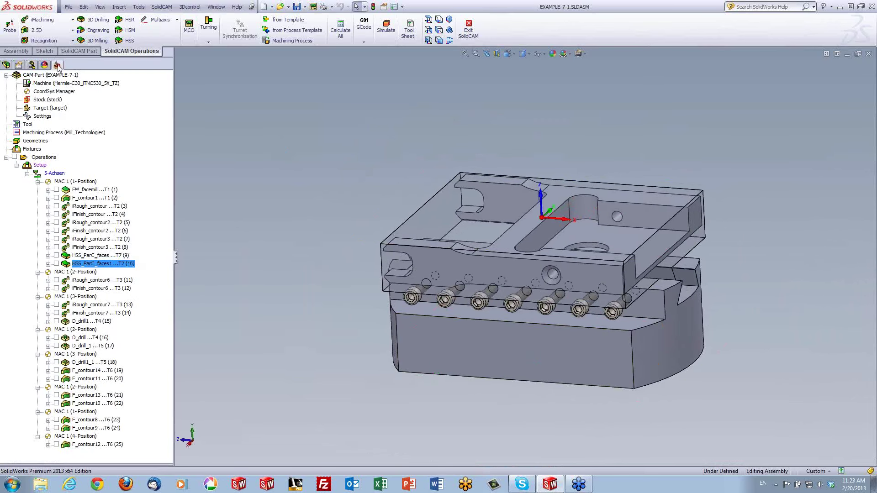
Step: Launch a Machine Simulation of all operations from the Operations menu
right_click(39, 158)
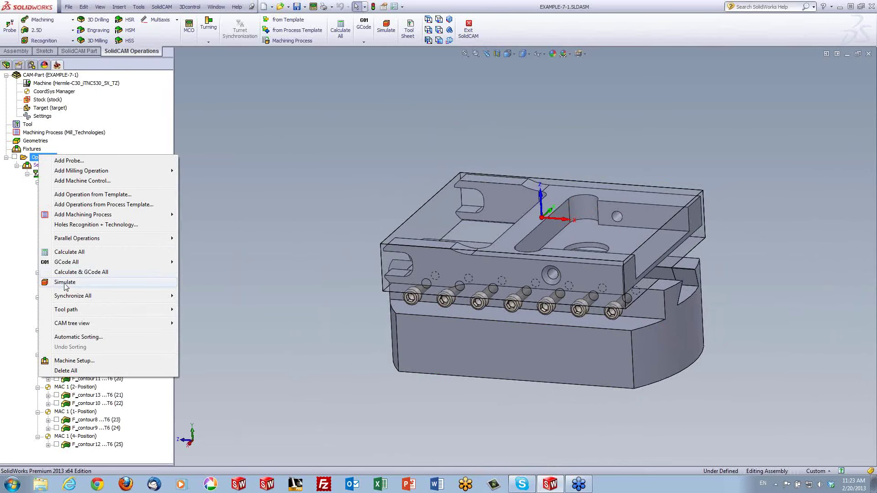
left_click(64, 283)
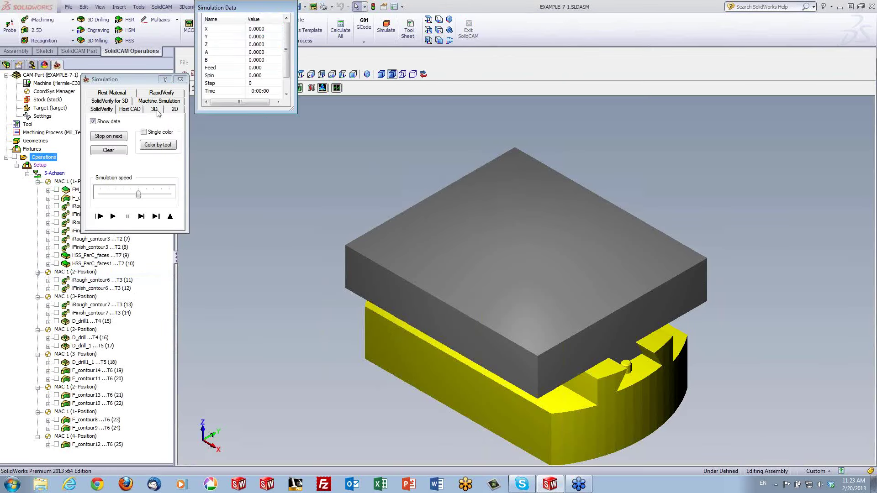
left_click(153, 102)
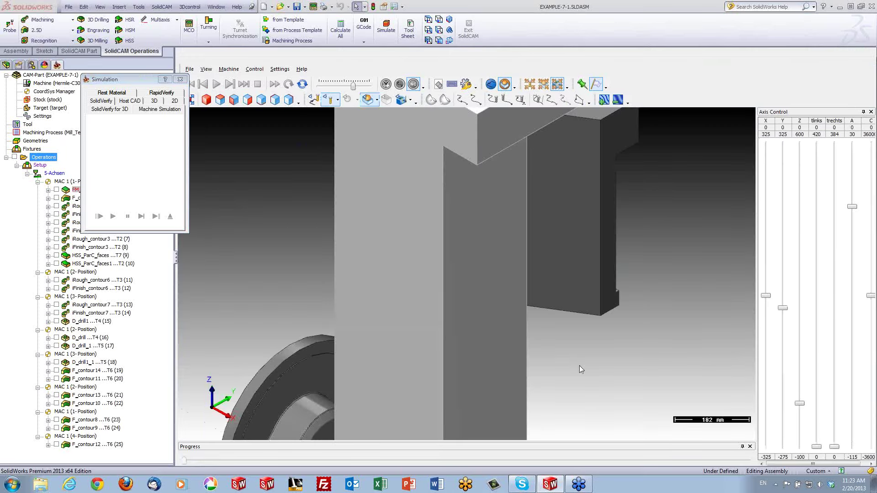
Step: Toggle the machine housing on and off, then zoom in on the workpiece on the table
left_click(406, 103)
scroll(442, 372, "down", 3)
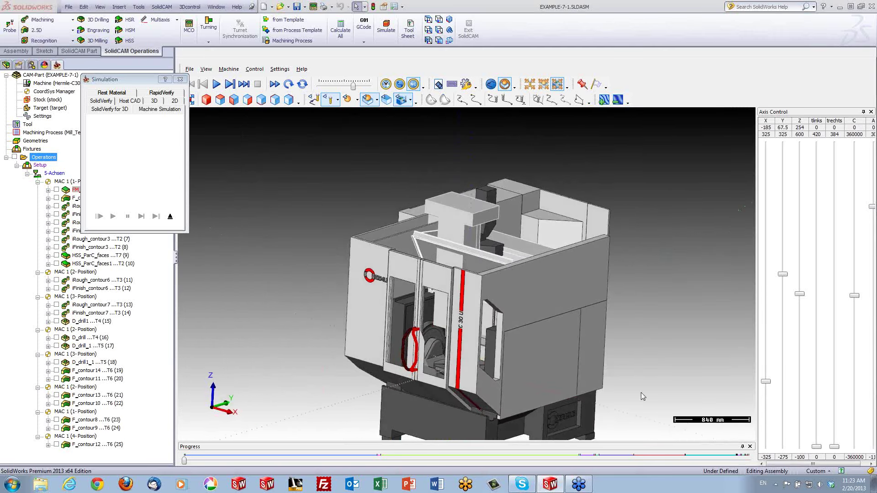
scroll(640, 393, "up", 2)
scroll(640, 392, "up", 3)
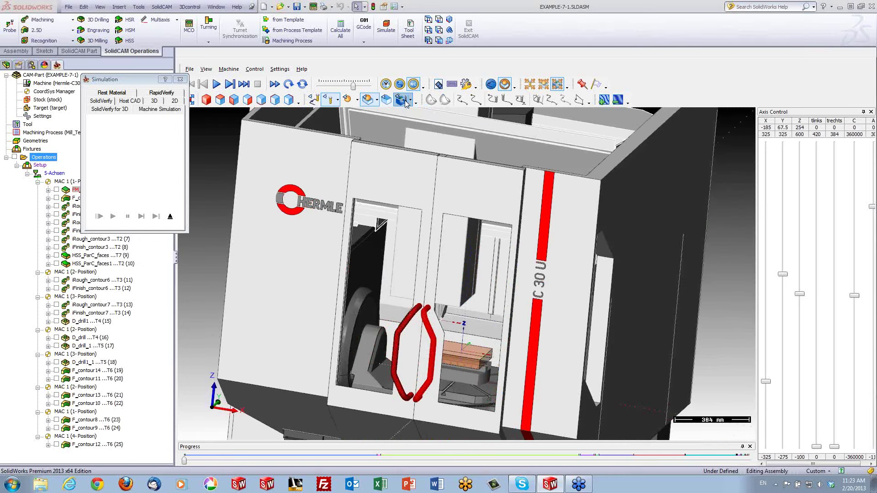
left_click(406, 104)
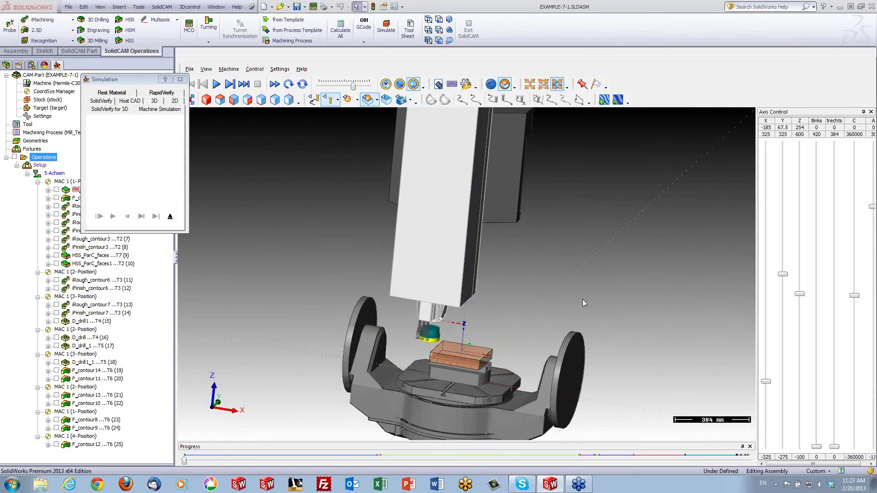
scroll(579, 295, "up", 1)
scroll(580, 295, "up", 2)
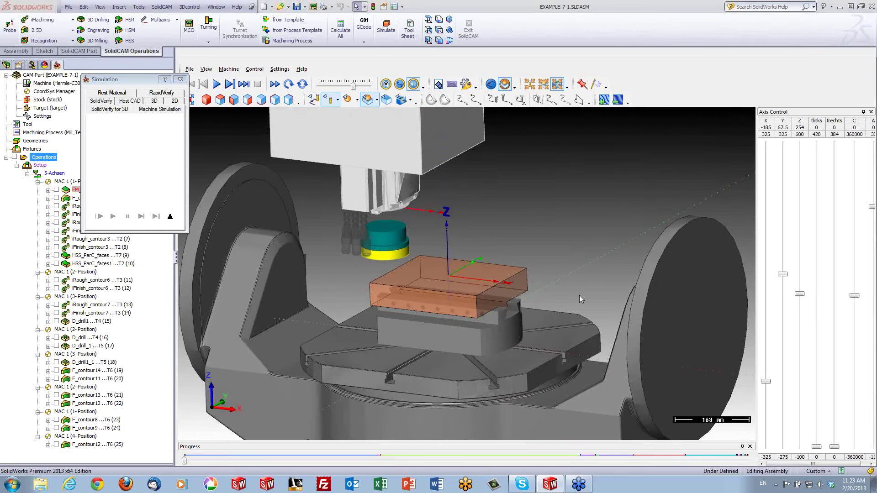
scroll(579, 296, "up", 2)
scroll(579, 295, "up", 2)
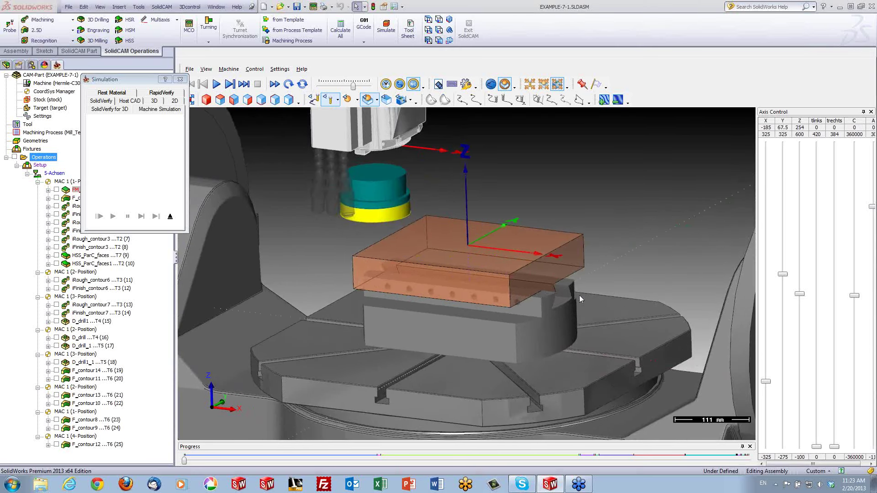
Step: Play the machine simulation through to the last operation, F_contour12
left_click(216, 84)
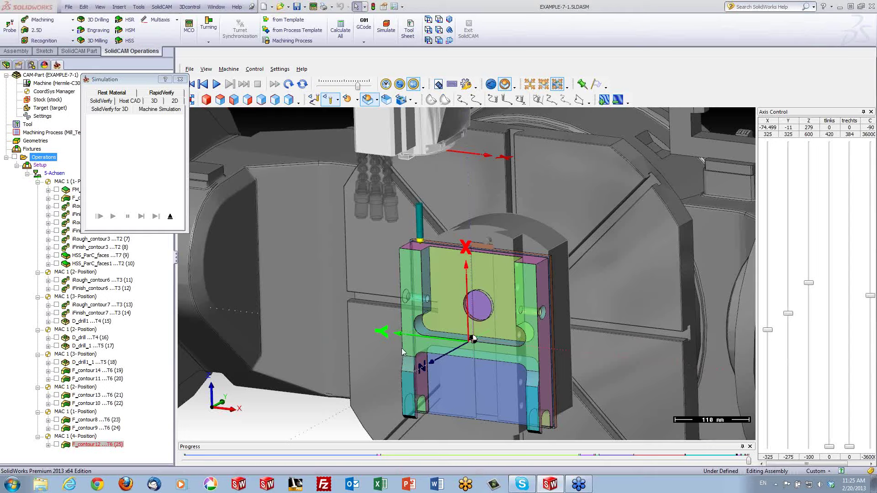
Step: Exit the machine simulation back to EXAMPLE-7-1 and select the part's top face
left_click(169, 217)
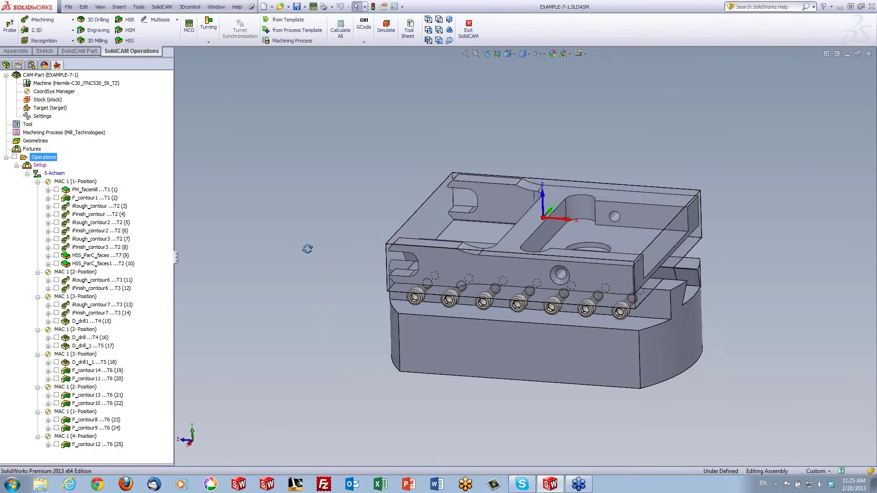
scroll(530, 253, "down", 2)
scroll(526, 228, "down", 3)
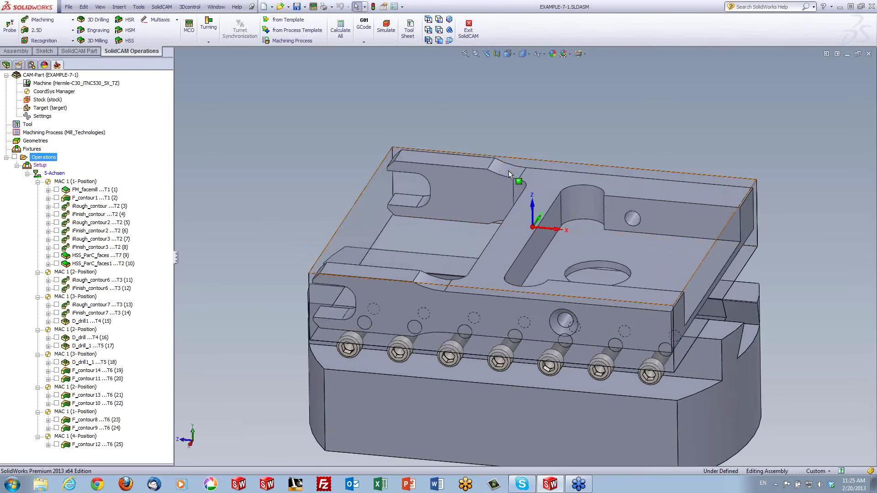
left_click(508, 170)
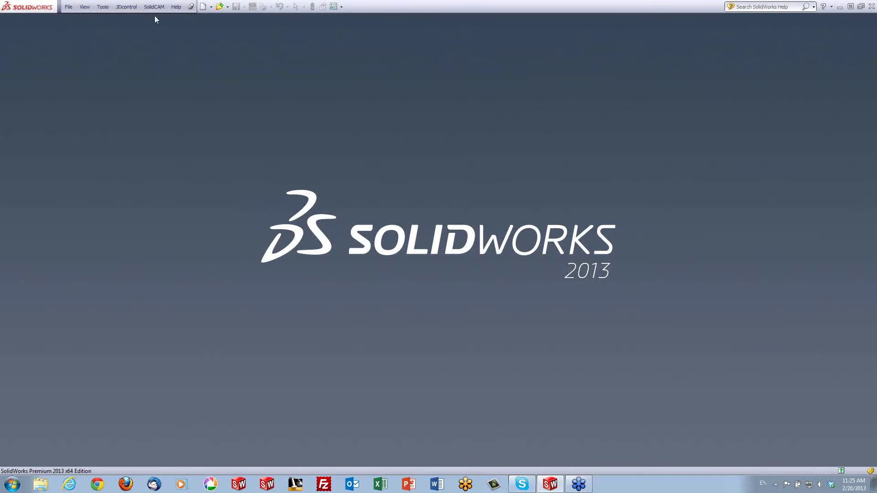
Step: Open the EXAMPLE-15-1 CAM part from SolidCAM's Browse Recent Parts list
left_click(155, 7)
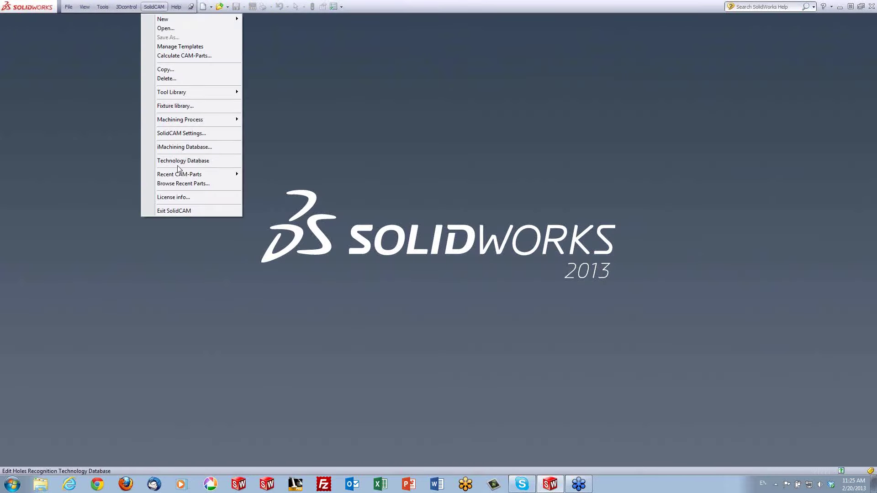
left_click(179, 185)
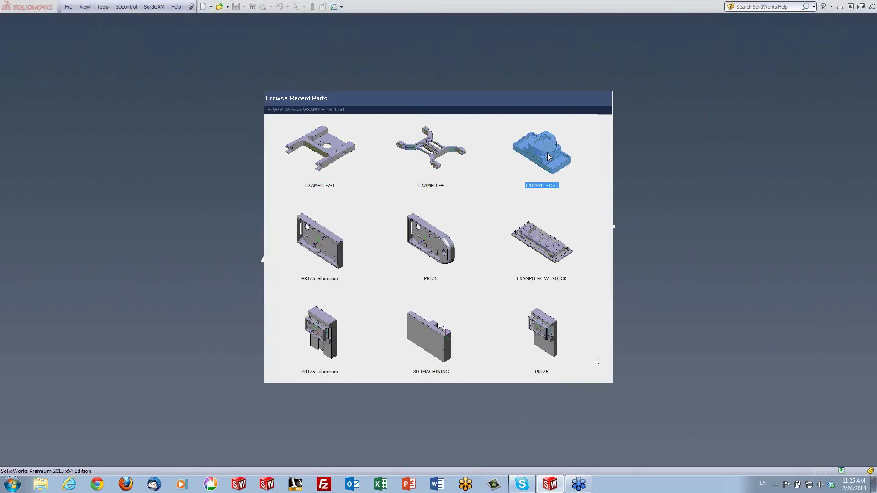
left_click(548, 156)
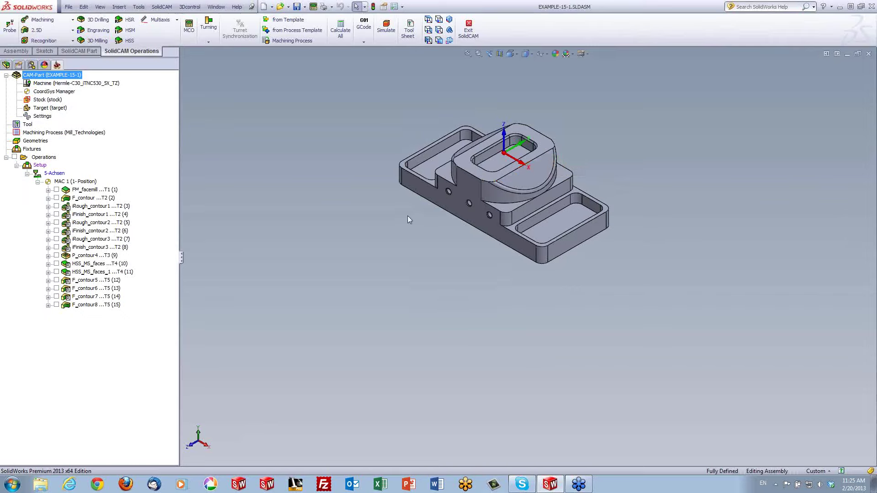
mouse_move(409, 220)
middle_mouse_down()
mouse_move(543, 131)
mouse_move(523, 194)
middle_mouse_up()
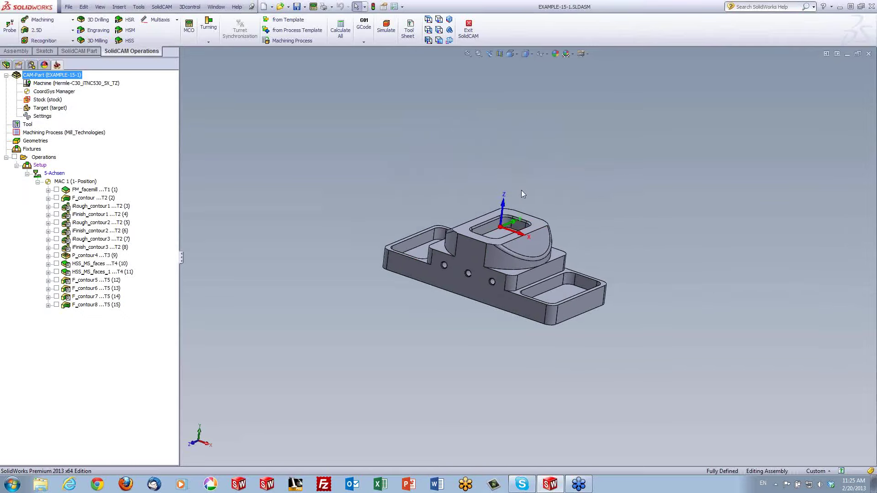
scroll(486, 298, "down", 2)
scroll(498, 287, "down", 3)
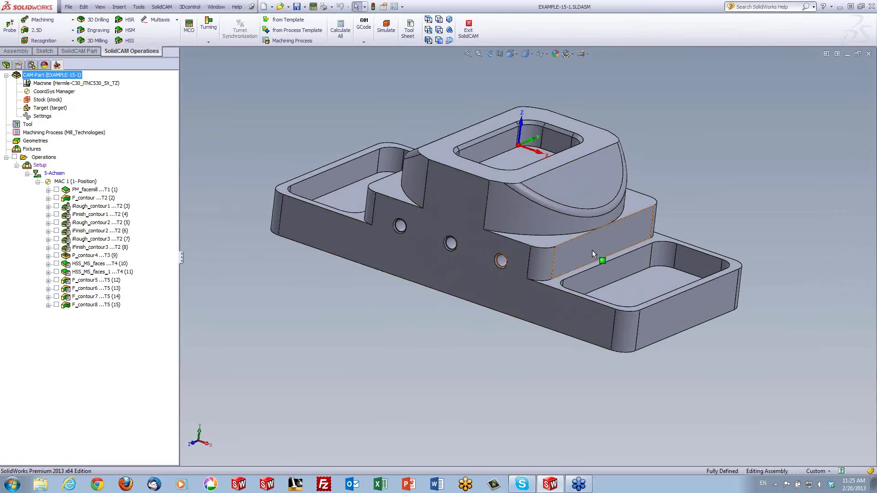
middle_click_drag(592, 251, 590, 259)
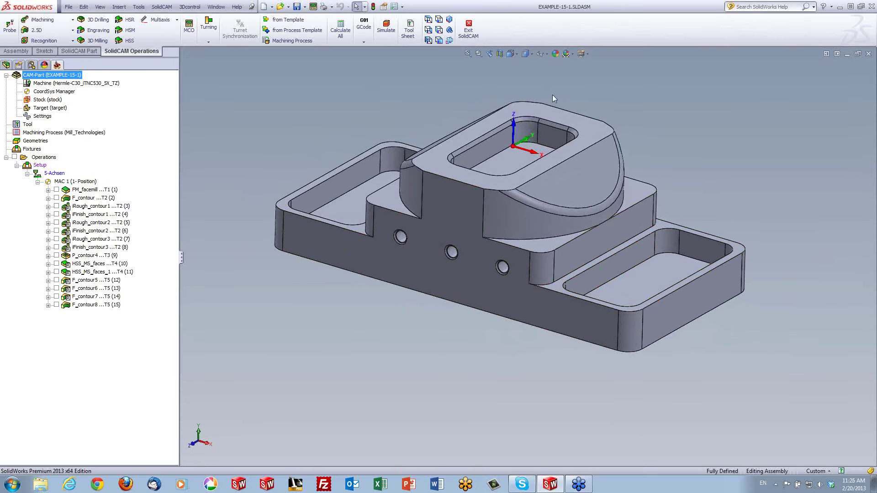
scroll(573, 130, "down", 2)
scroll(525, 235, "down", 2)
scroll(519, 319, "up", 5)
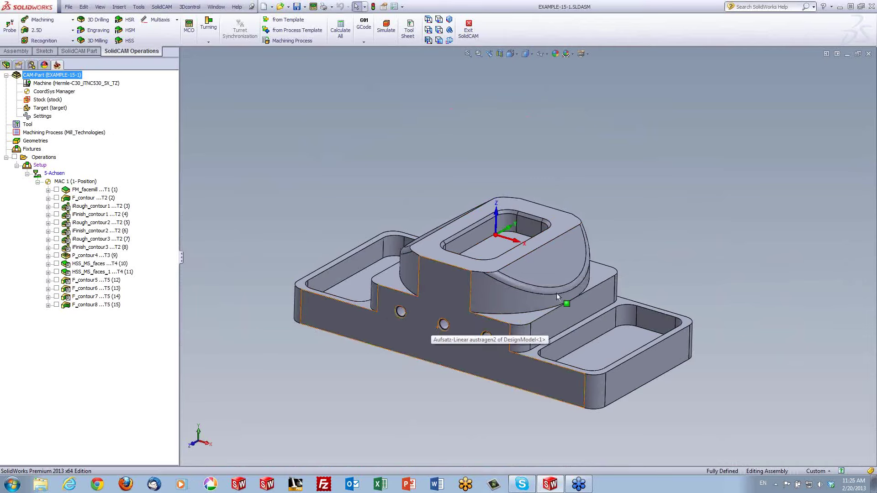
mouse_move(599, 244)
middle_mouse_down()
mouse_move(555, 278)
mouse_move(562, 255)
middle_mouse_up()
left_click(562, 255)
left_click(682, 210)
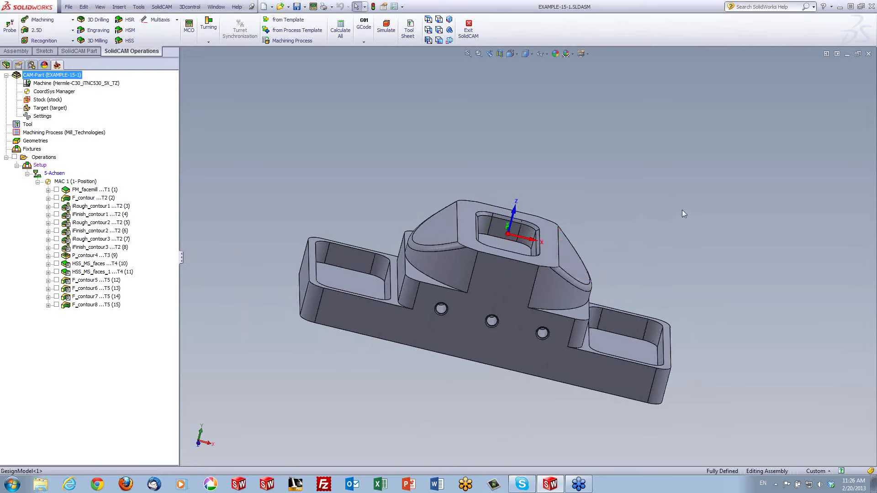
mouse_move(684, 210)
middle_mouse_down()
mouse_move(667, 204)
mouse_move(545, 283)
middle_mouse_up()
scroll(544, 279, "down", 3)
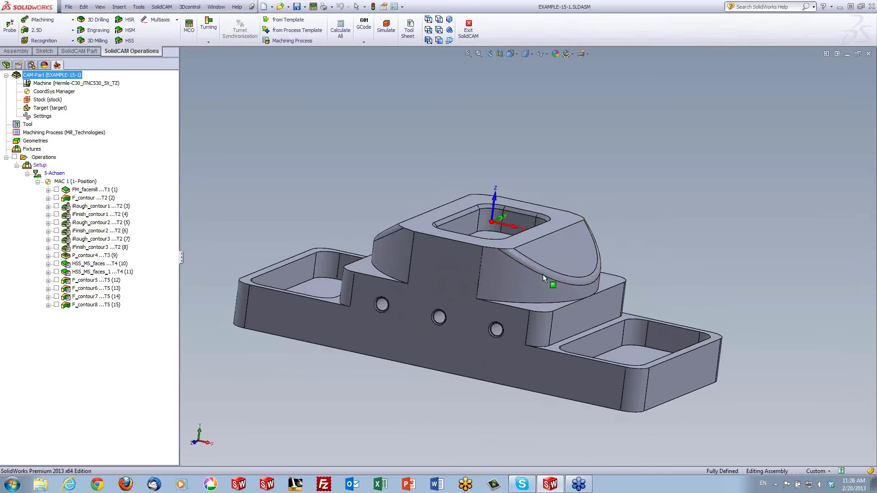
scroll(535, 269, "down", 2)
left_click(527, 264)
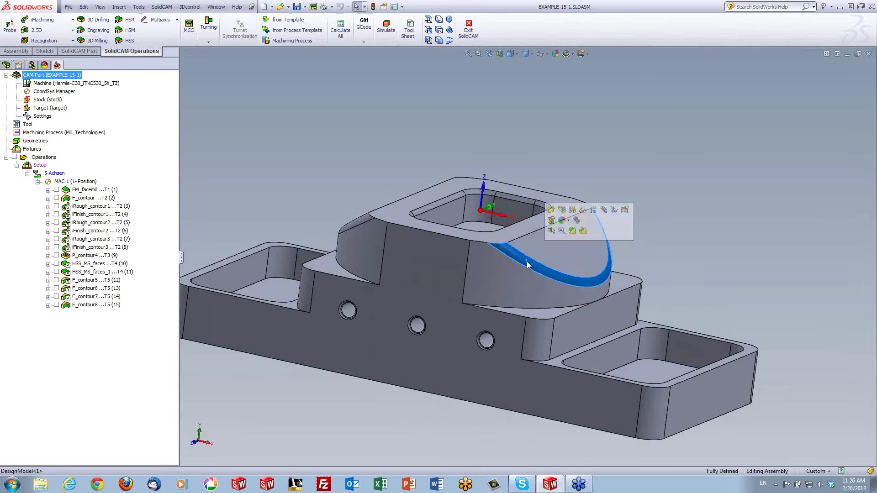
left_click(703, 237)
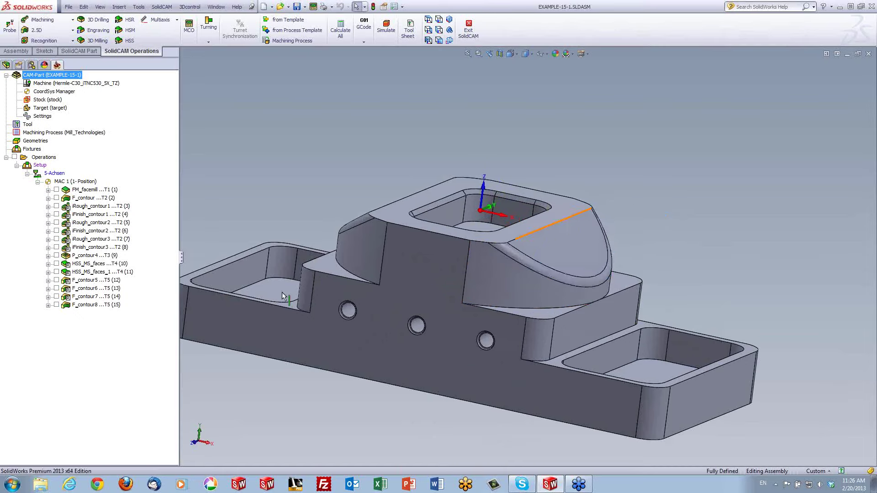
left_click(58, 191)
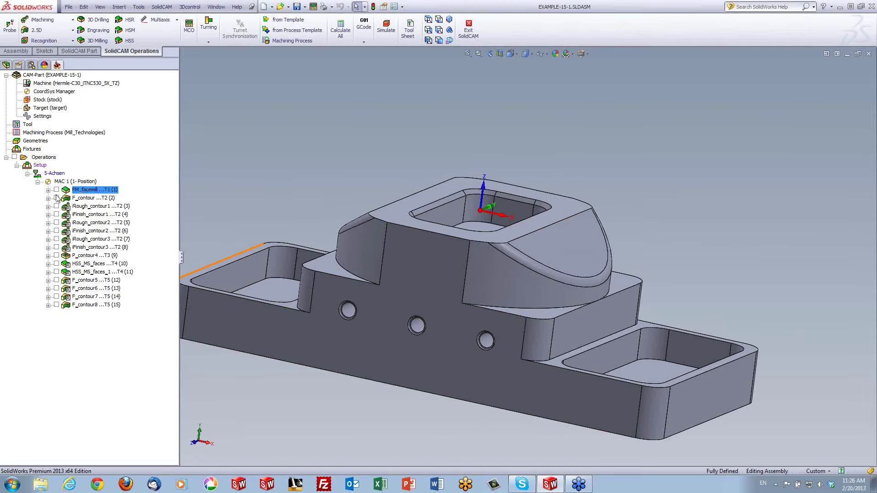
left_click(56, 198)
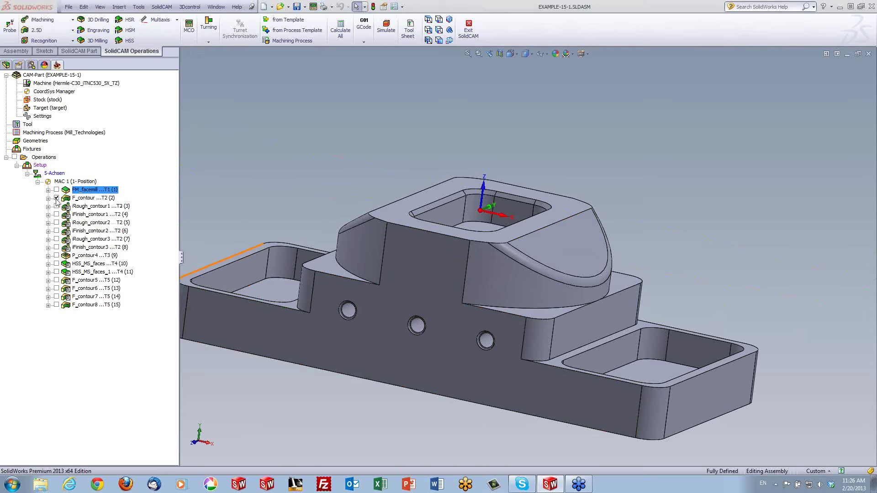
left_click(56, 198)
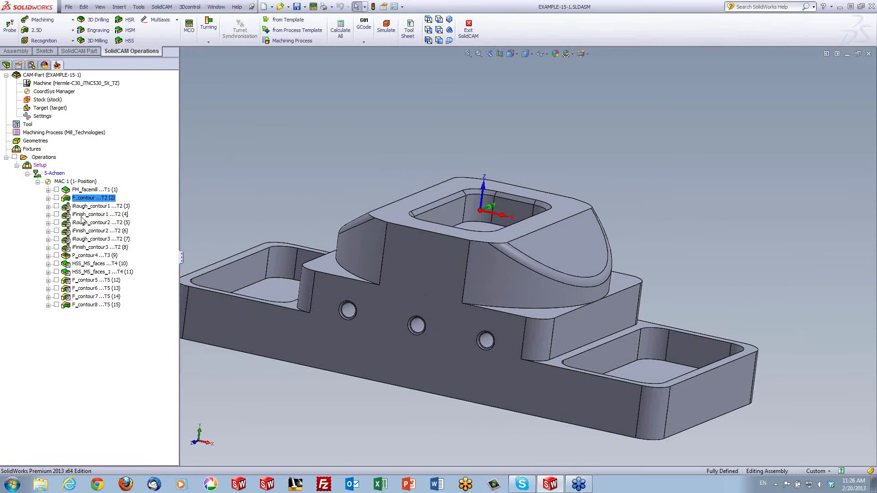
left_click(57, 206)
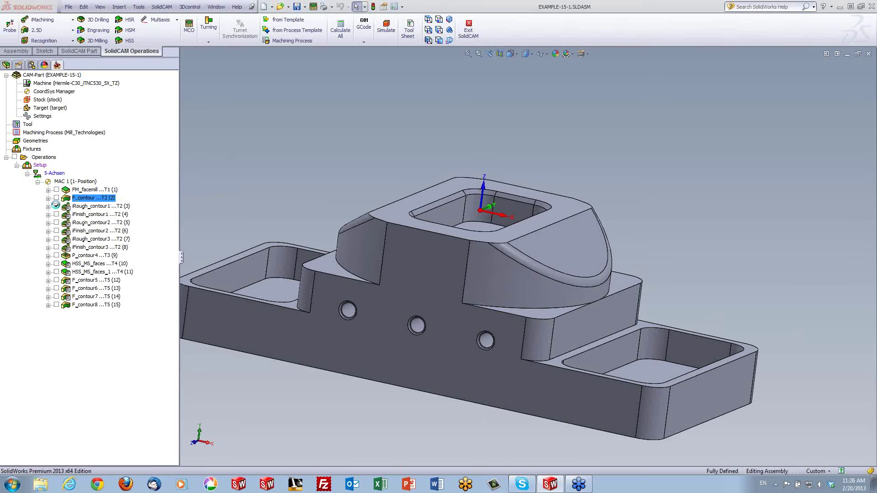
mouse_move(555, 356)
middle_mouse_down()
mouse_move(539, 367)
mouse_move(611, 312)
mouse_move(603, 355)
mouse_move(592, 363)
middle_mouse_up()
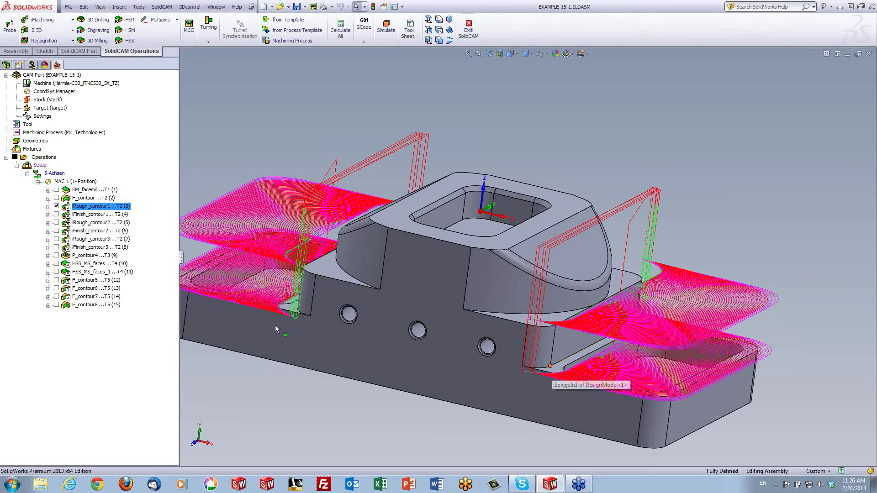
left_click(76, 208)
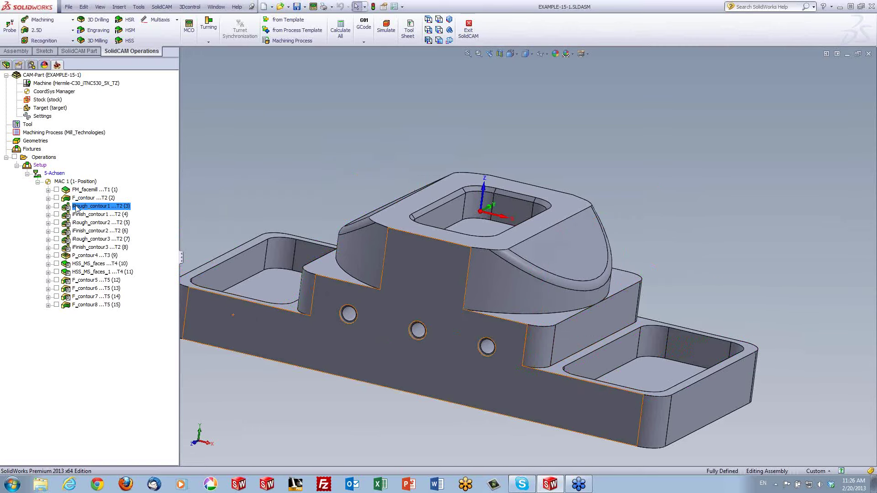
right_click(77, 208)
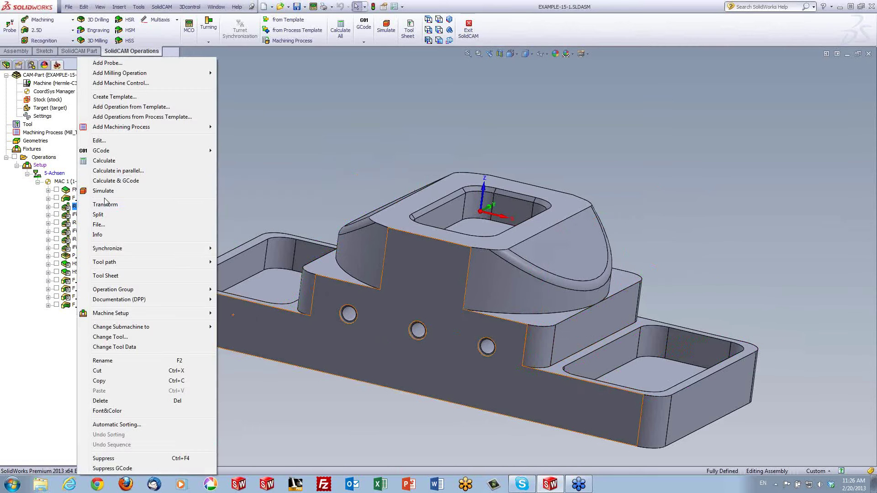
left_click(103, 191)
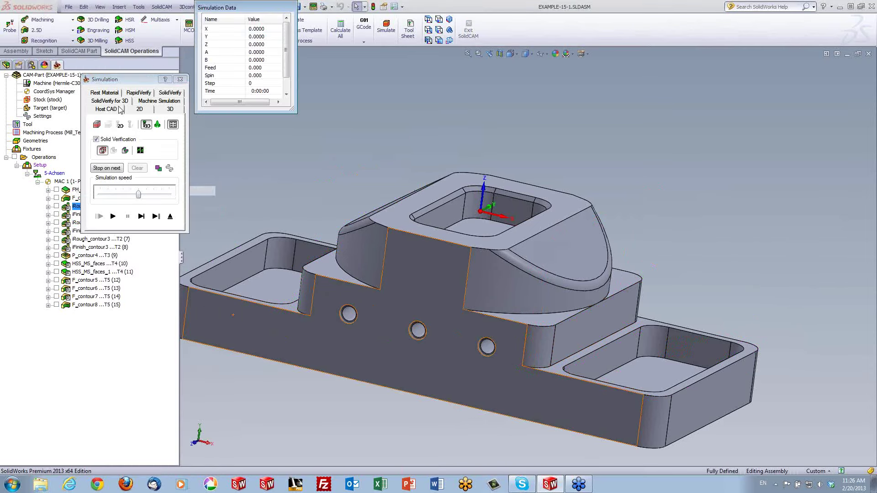
left_click(165, 93)
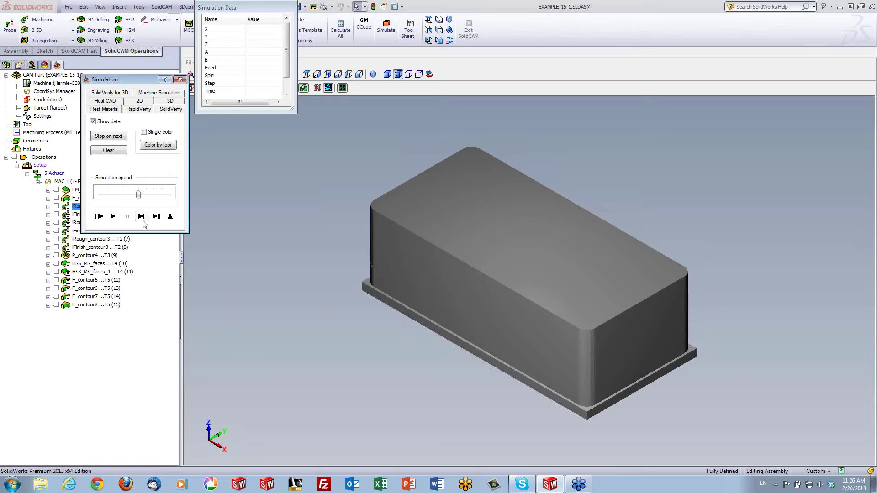
left_click(142, 217)
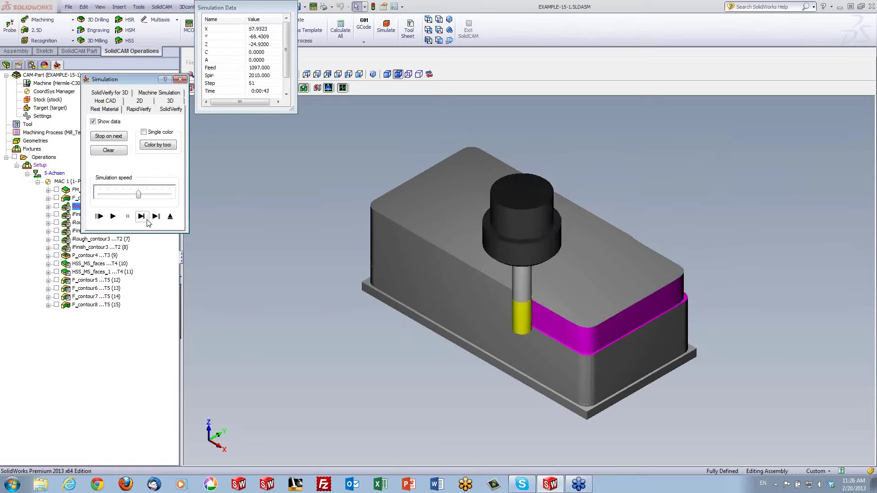
left_click(142, 217)
left_click(113, 216)
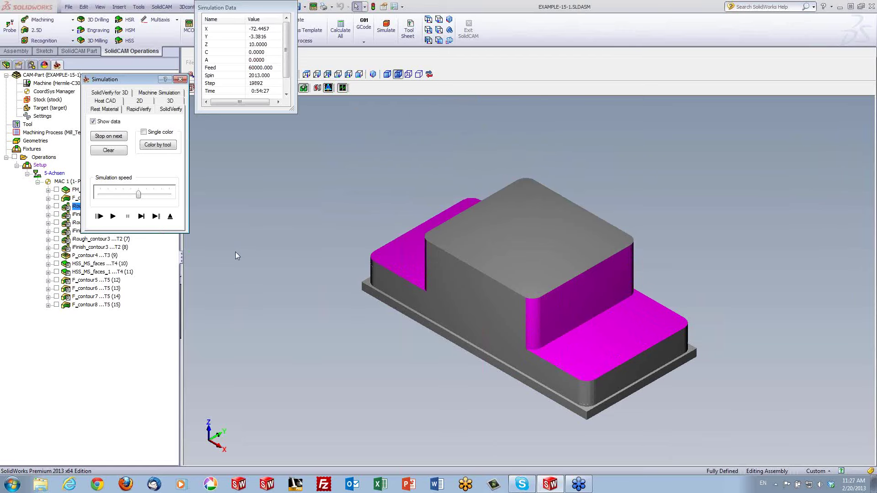
left_click(170, 217)
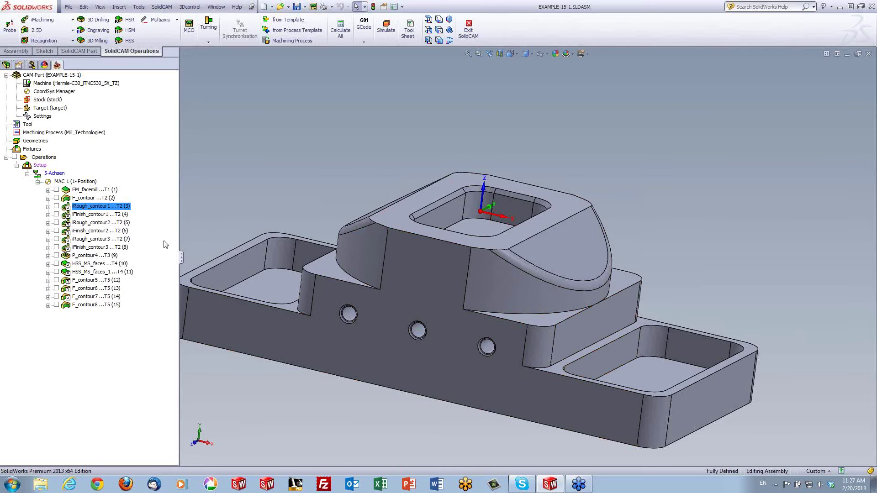
mouse_move(531, 224)
middle_mouse_down()
mouse_move(569, 228)
mouse_move(543, 235)
middle_mouse_up()
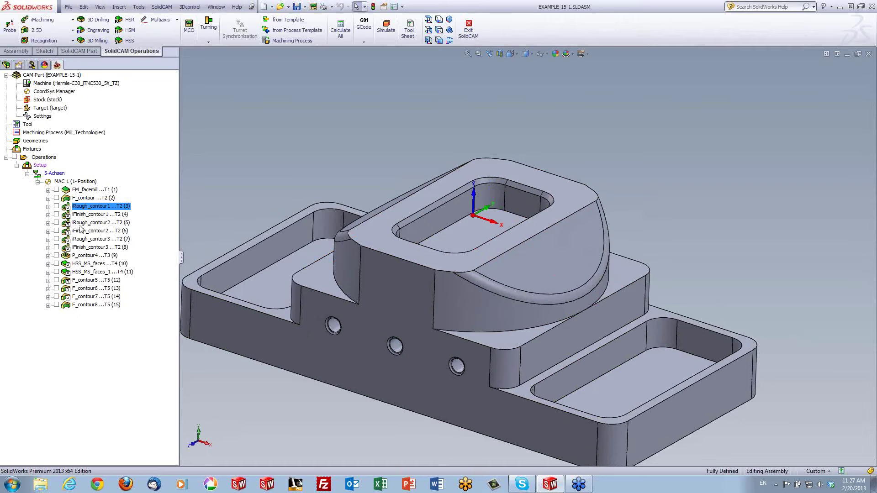
left_click(48, 206)
left_click(48, 207)
right_click(79, 209)
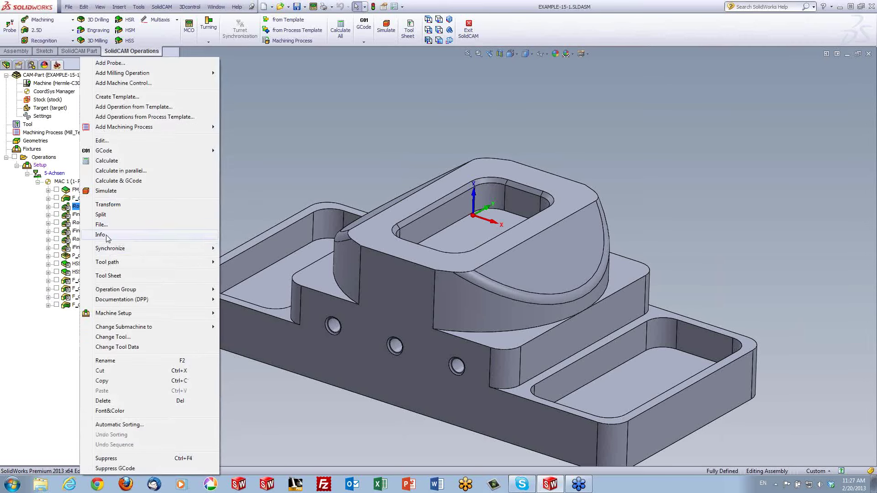
left_click(108, 205)
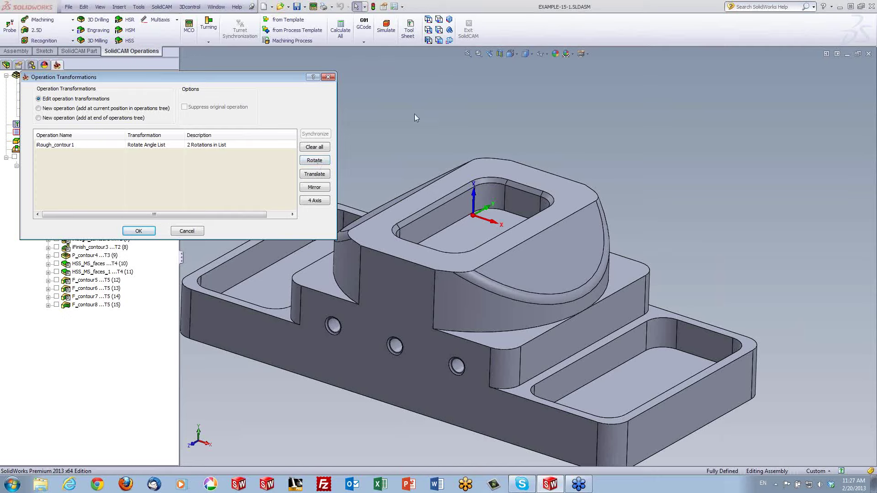
left_click(334, 78)
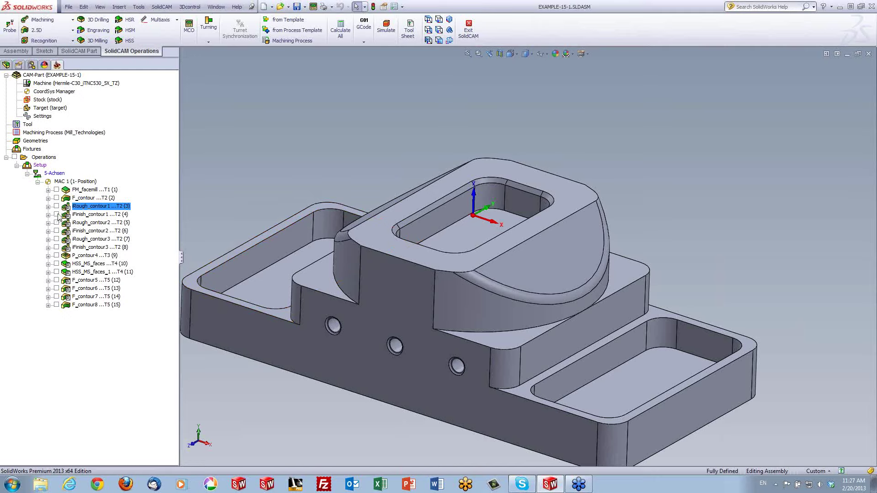
left_click(57, 214)
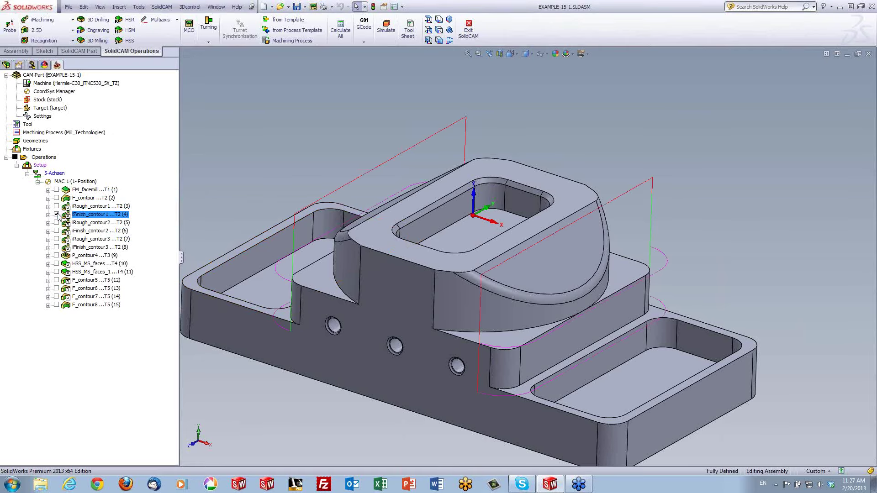
left_click(57, 214)
scroll(358, 161, "up", 1)
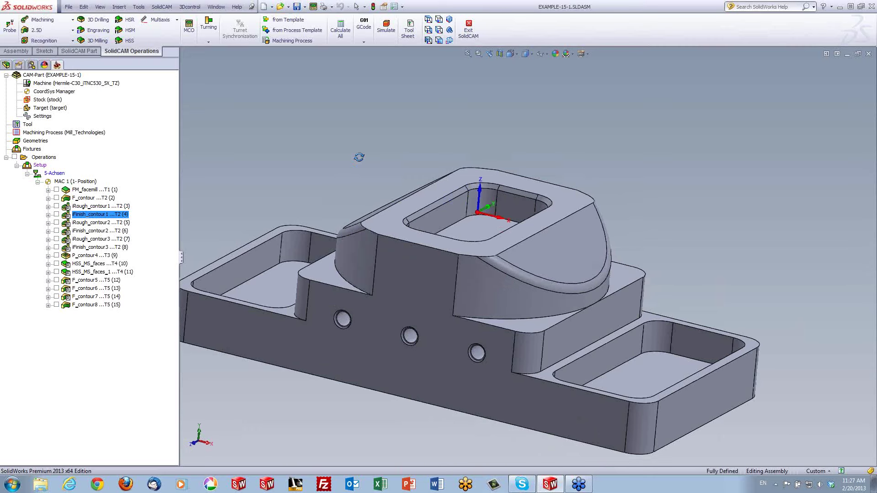
scroll(358, 161, "up", 3)
scroll(497, 283, "down", 3)
scroll(496, 281, "down", 2)
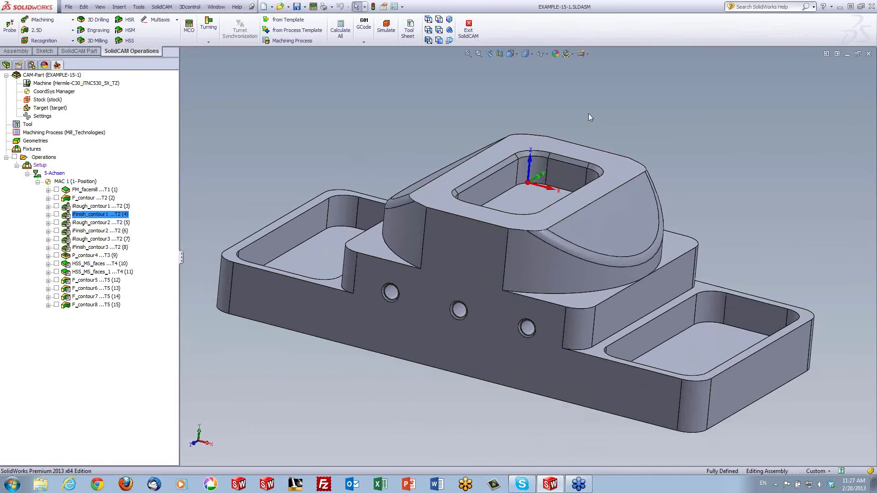
middle_click_drag(591, 118, 587, 118)
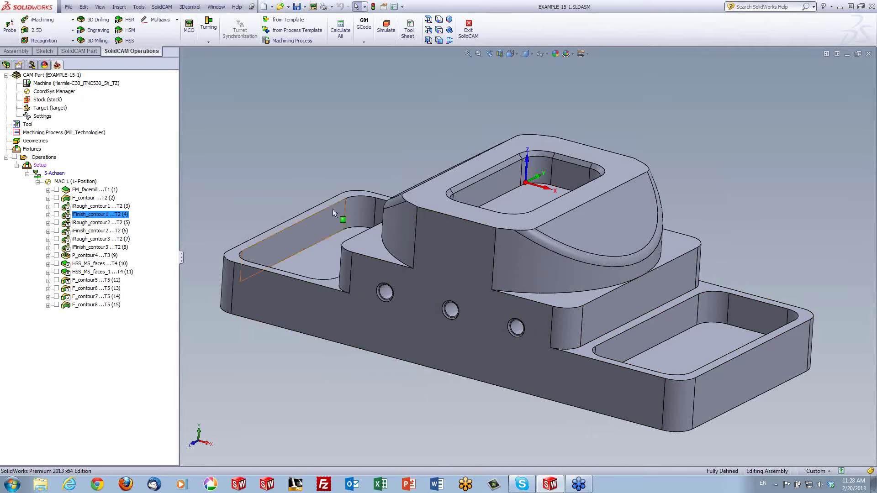
Step: Preview the iRough_contour2, iRough_contour3 and P_contour4 toolpaths on the part one at a time
left_click(538, 333)
left_click(710, 121)
left_click(56, 223)
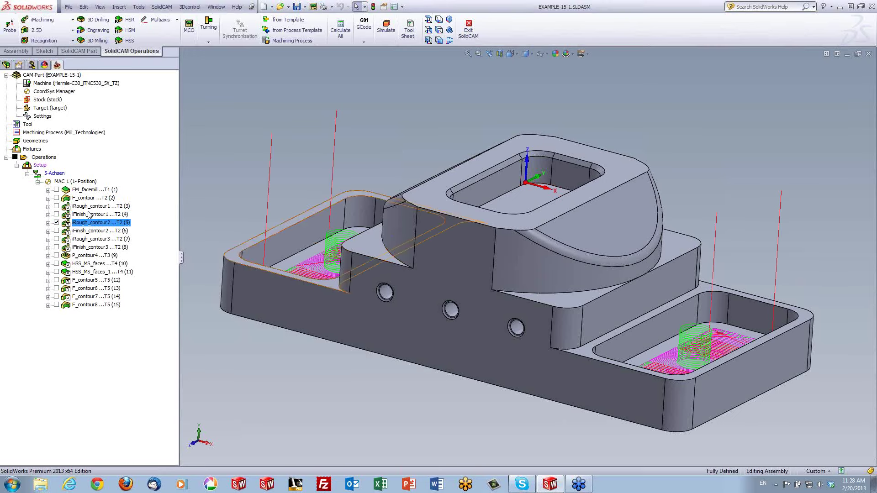
left_click(57, 223)
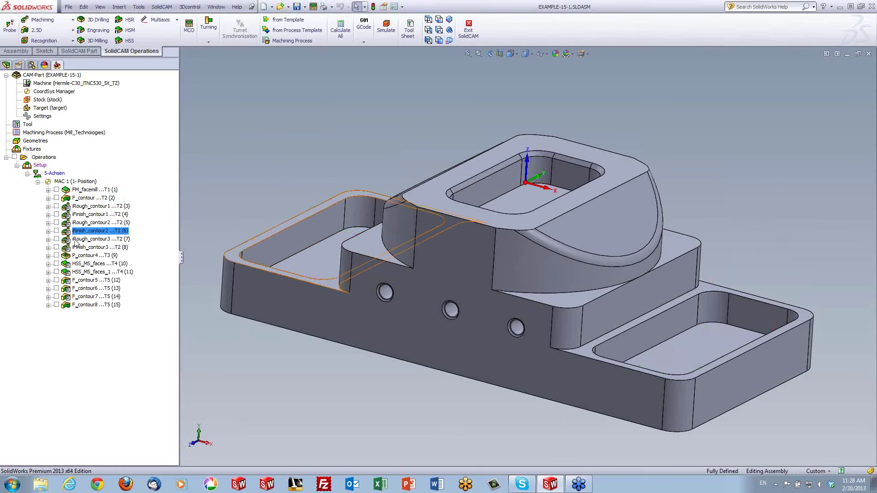
left_click(56, 239)
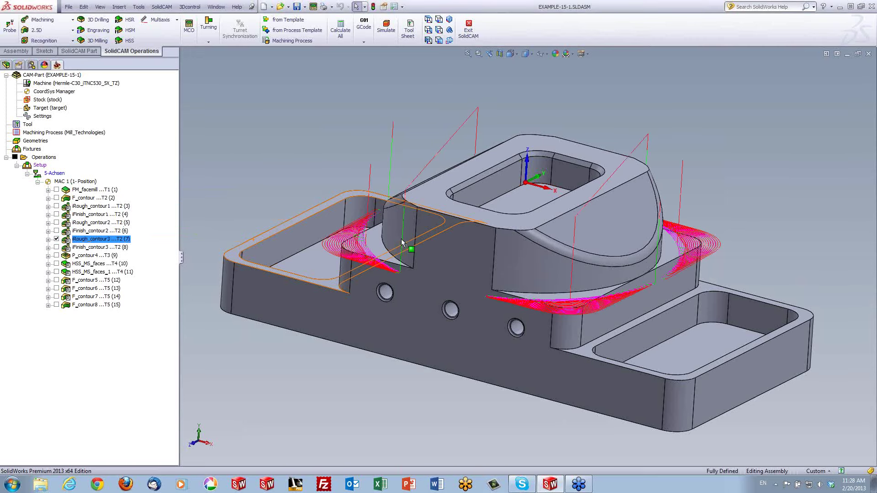
middle_click_drag(409, 243, 393, 256)
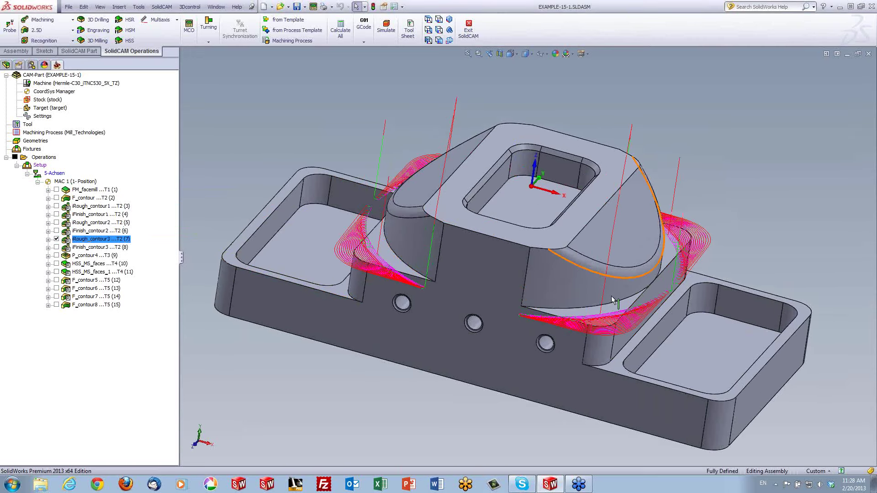
left_click(56, 240)
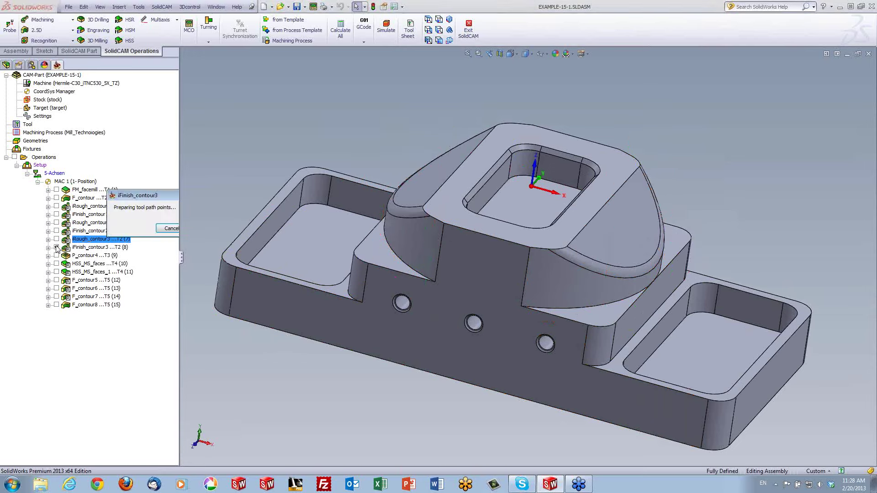
left_click(56, 247)
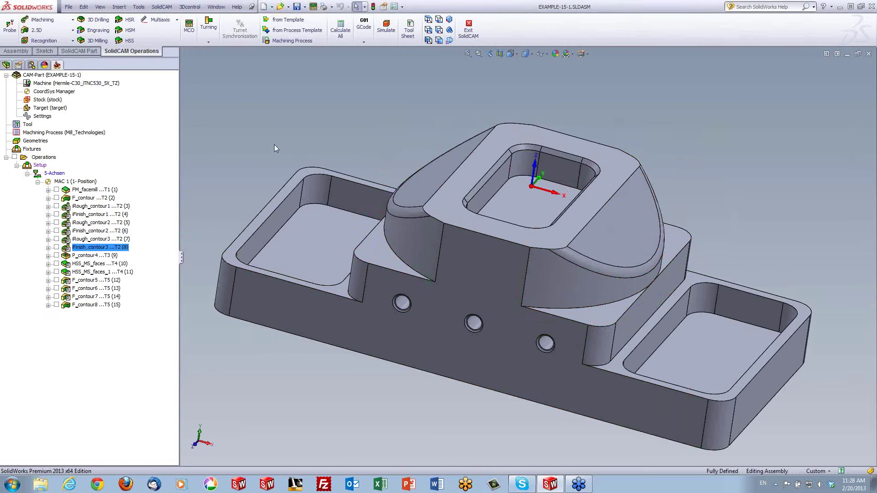
left_click(56, 256)
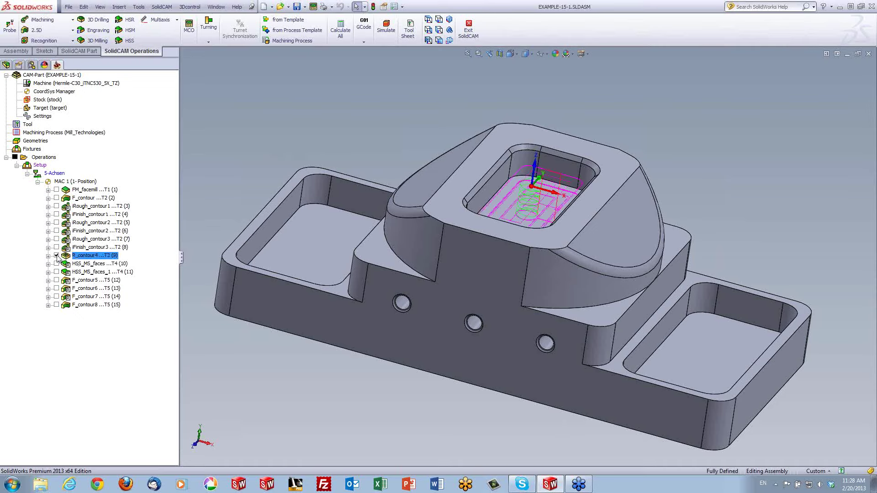
left_click(56, 256)
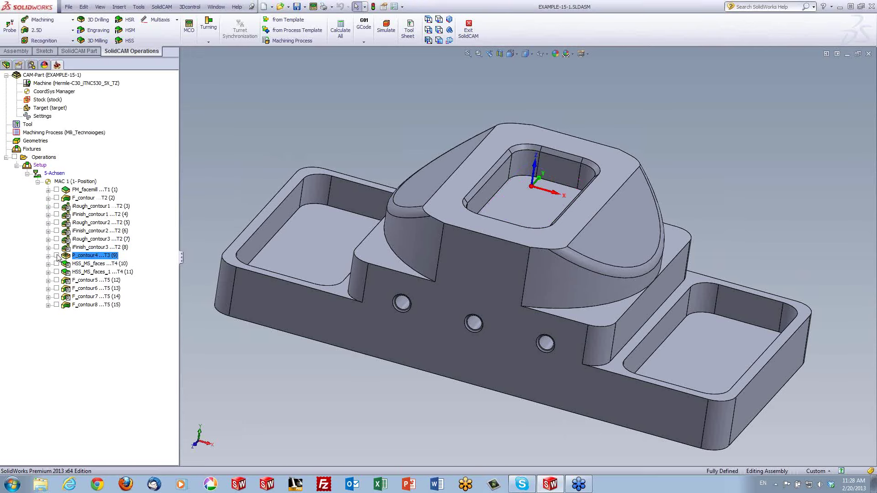
mouse_move(503, 133)
middle_mouse_down()
mouse_move(510, 123)
mouse_move(360, 178)
middle_mouse_up()
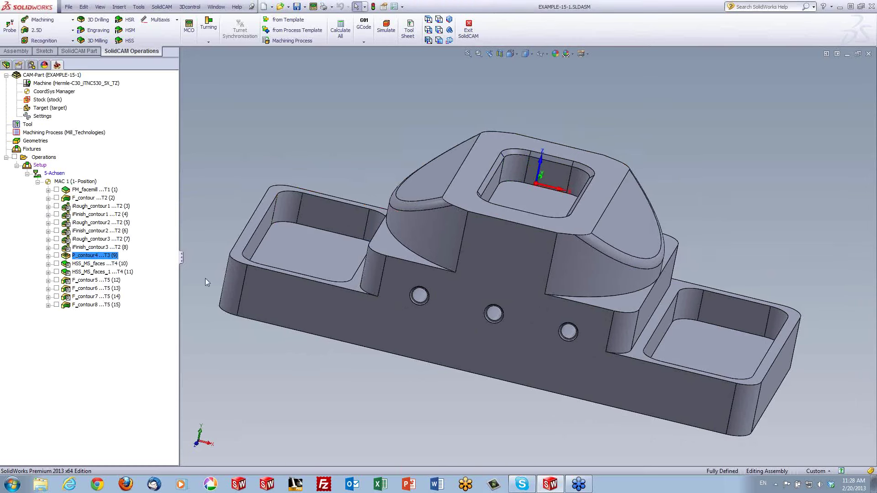
Step: In HSS_MS_faces Geometry, show the drive surface, start-edge faces and end-edge 'faces2' on the part
left_click(91, 264)
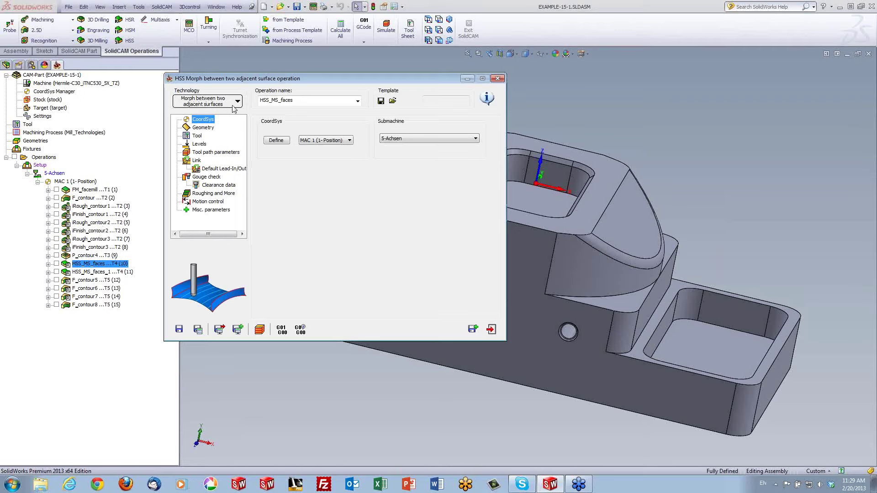
left_click(203, 127)
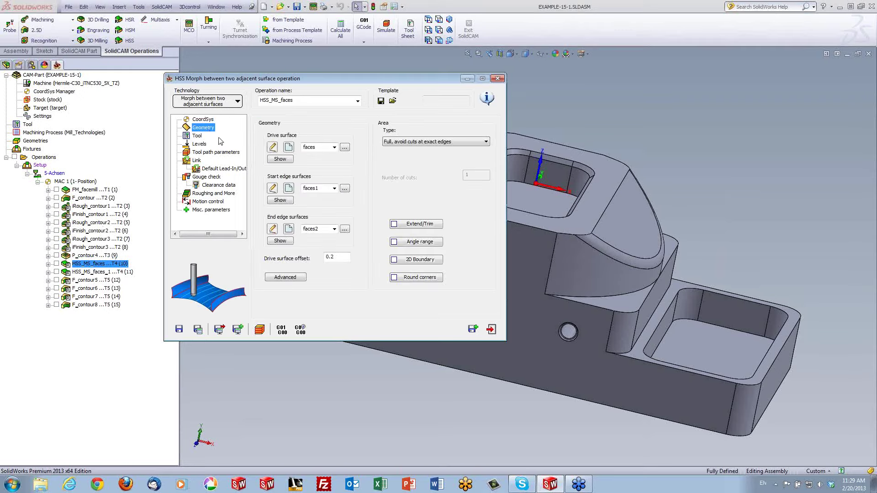
left_click(276, 161)
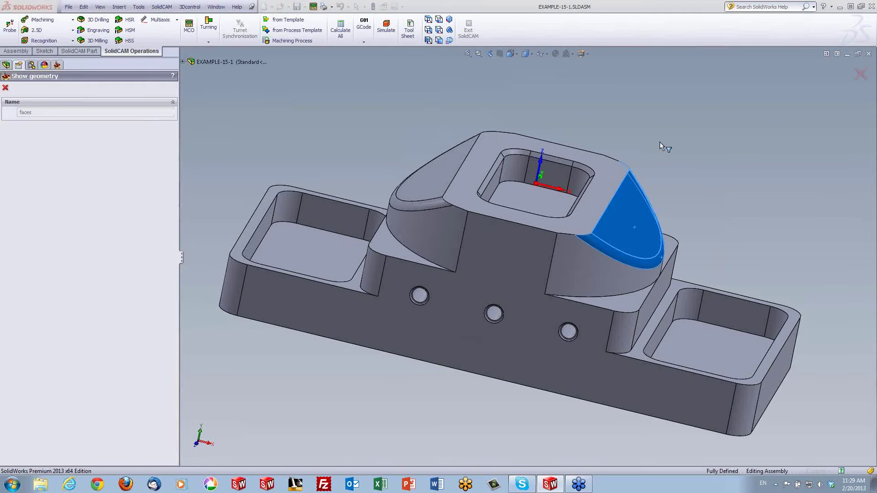
mouse_move(701, 180)
middle_mouse_down()
mouse_move(703, 173)
mouse_move(591, 220)
middle_mouse_up()
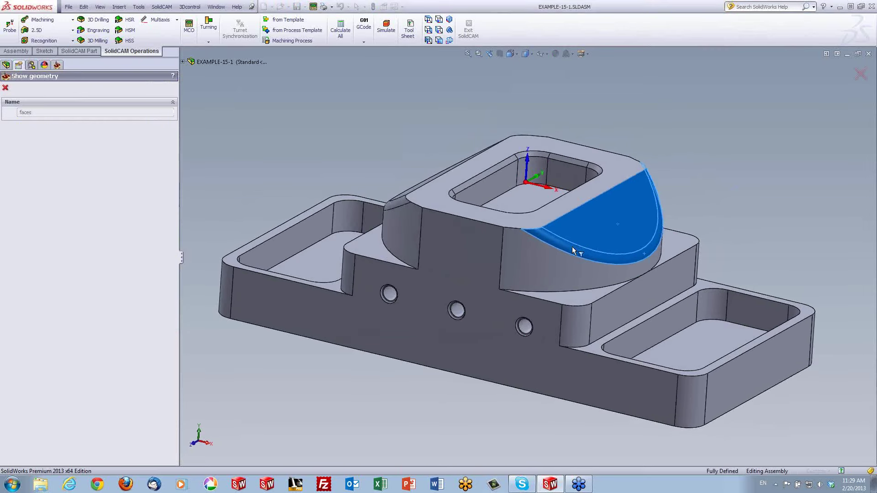
left_click(5, 88)
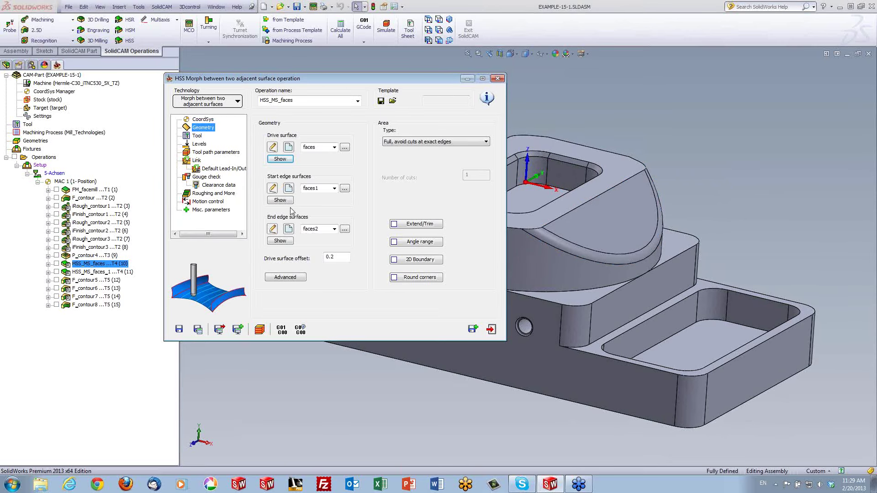
left_click(281, 200)
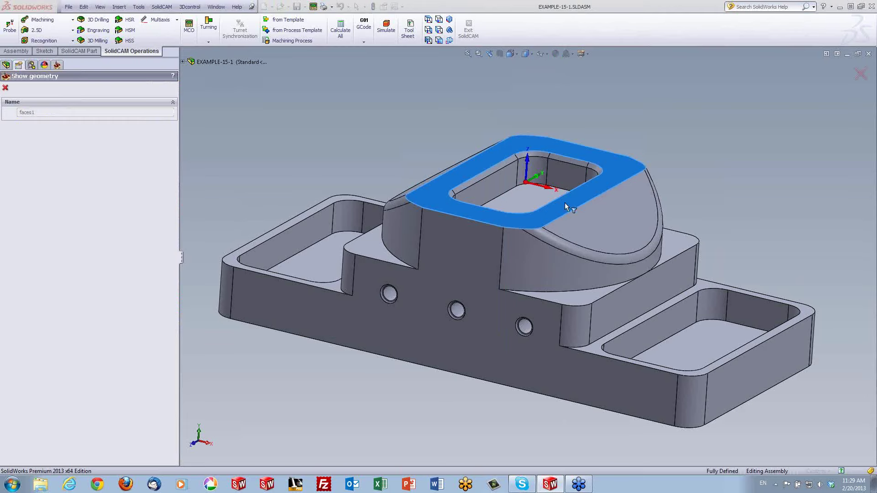
left_click(5, 89)
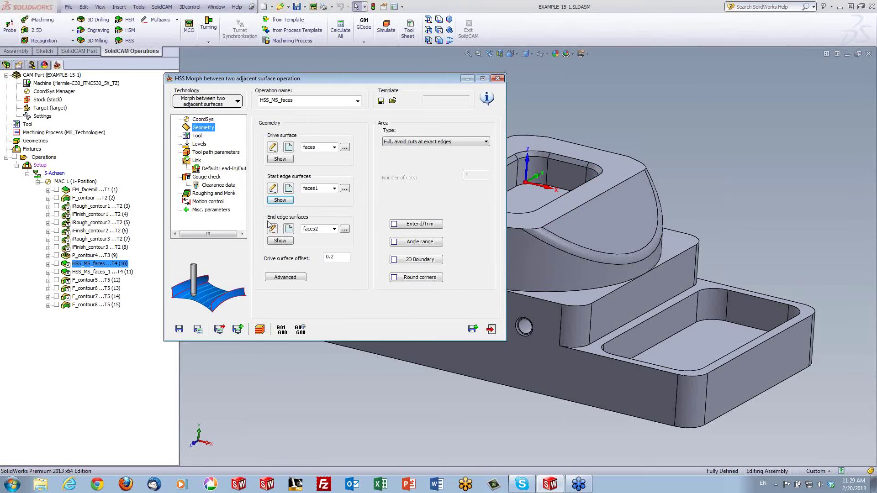
left_click(279, 240)
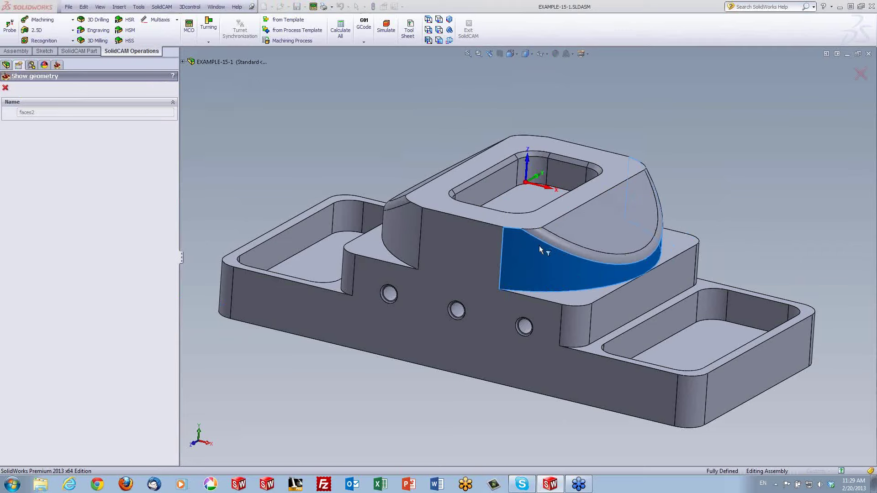
left_click(6, 89)
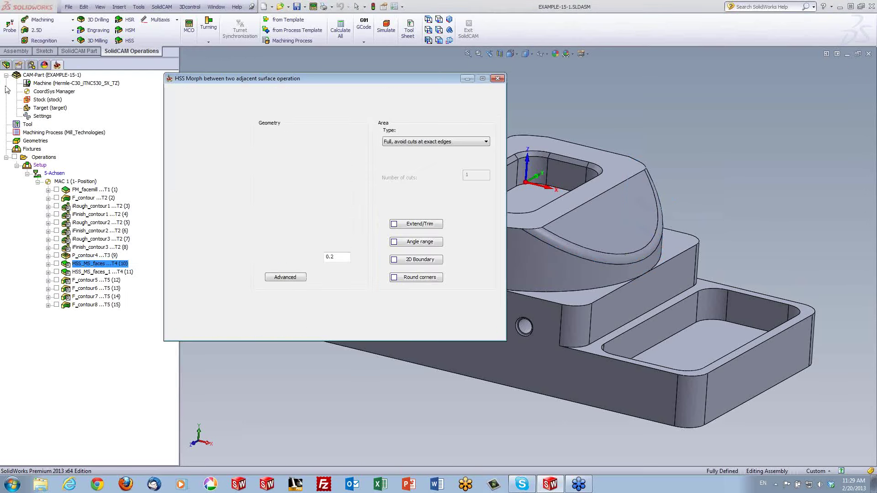
Step: Review HSS_MS_faces tool, drive offset, roughing and tool path pages, then Save & Calculate
left_click(196, 136)
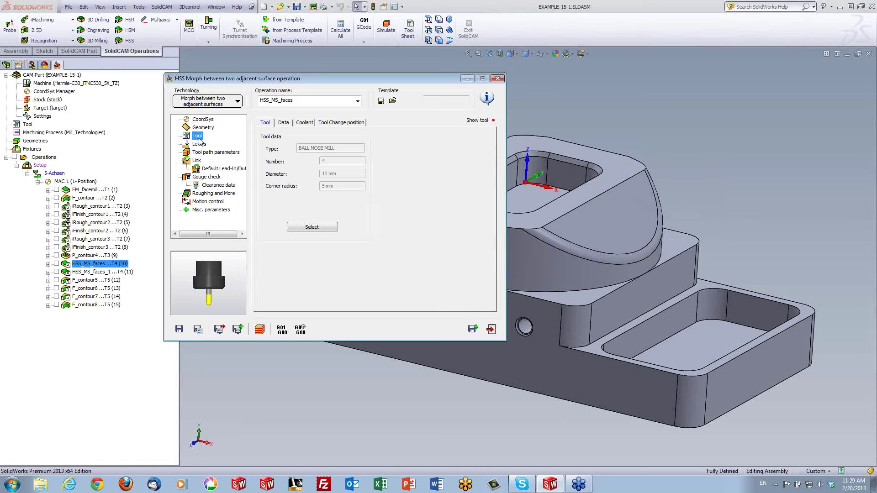
left_click(194, 129)
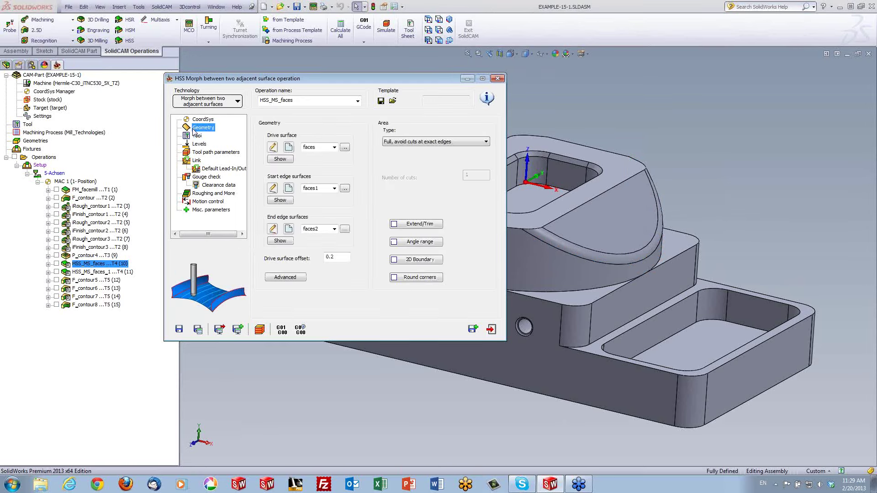
left_click(340, 259)
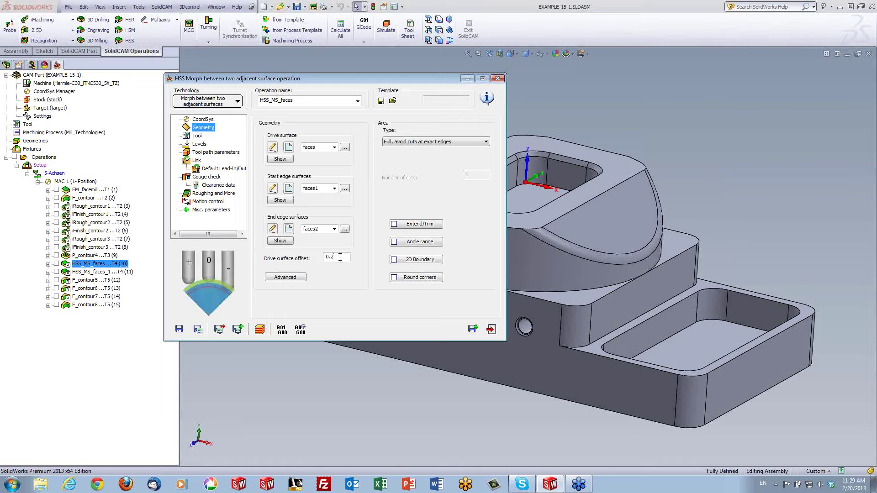
left_click(212, 195)
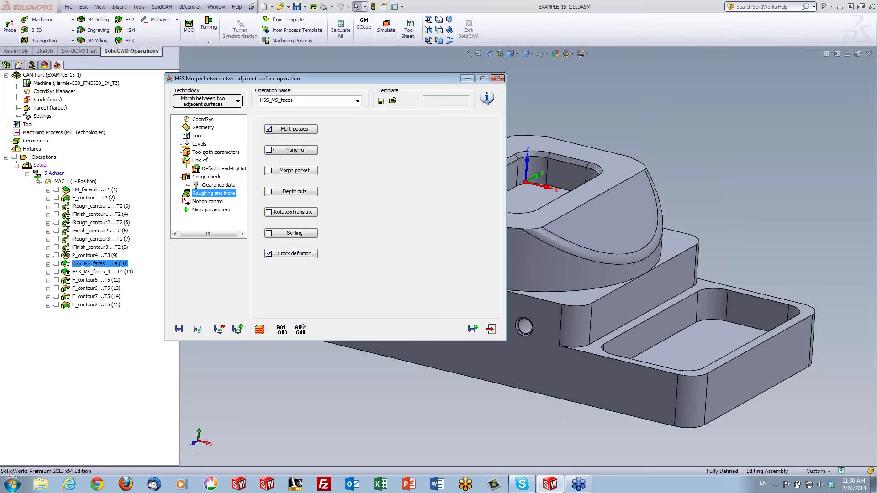
left_click(204, 154)
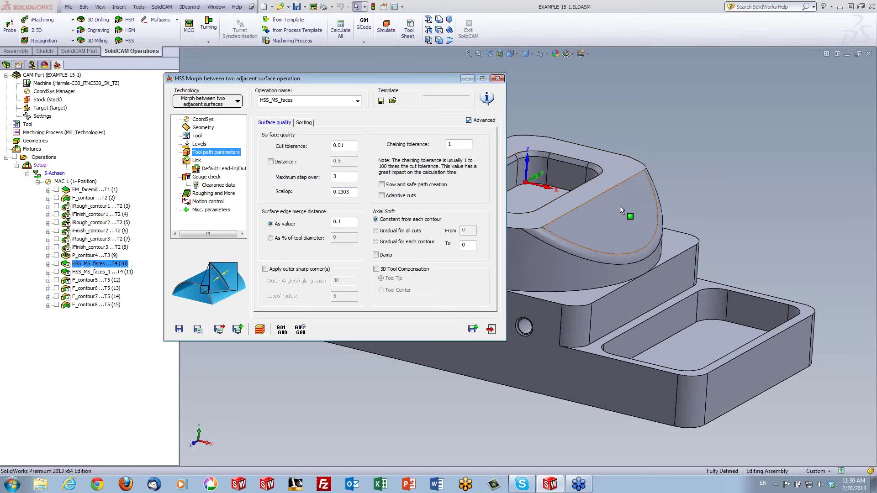
left_click(260, 330)
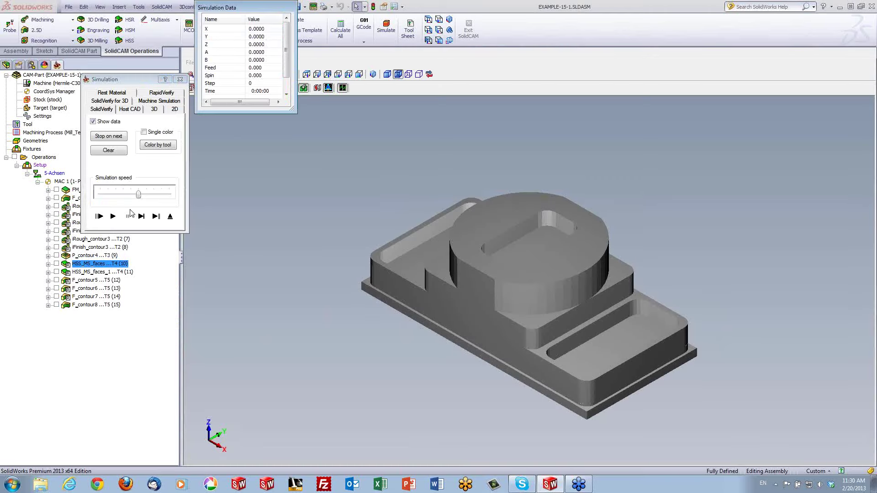
Step: Play the HSS_MS_faces SolidVerify simulation at varied speed, then exit it and the operation settings
left_click(142, 218)
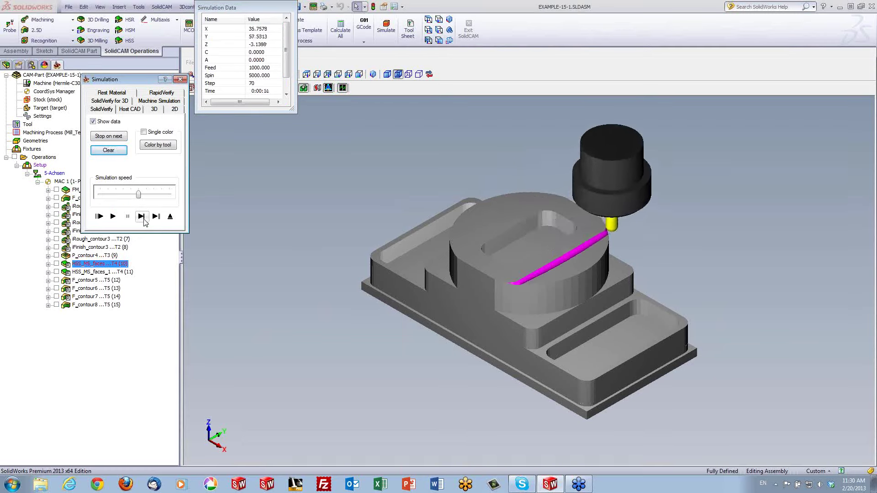
left_click_drag(138, 194, 100, 194)
left_click(113, 216)
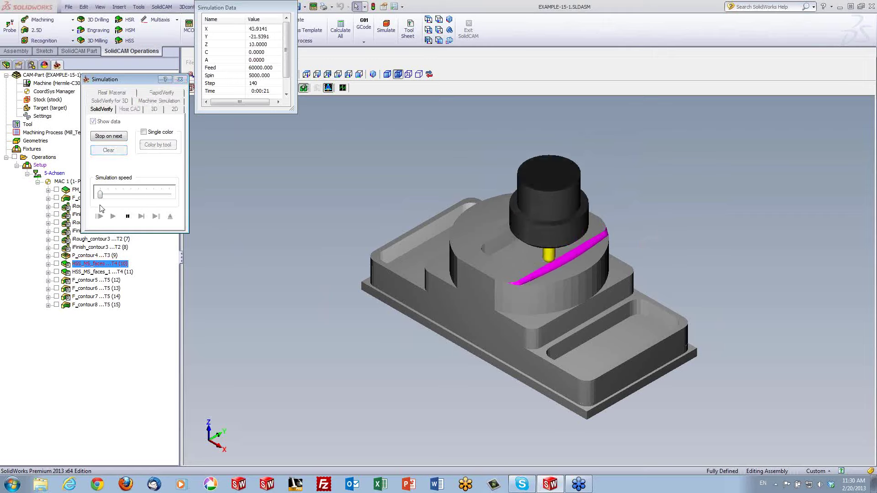
left_click_drag(100, 195, 123, 195)
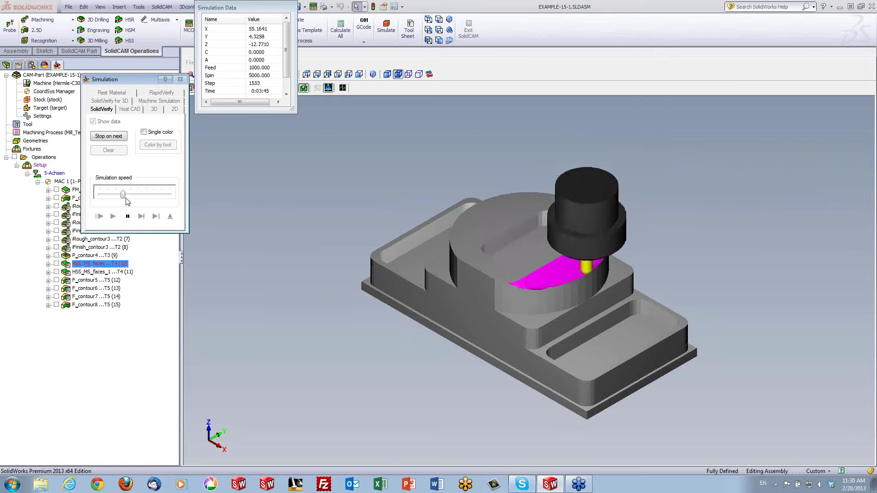
left_click_drag(123, 195, 161, 195)
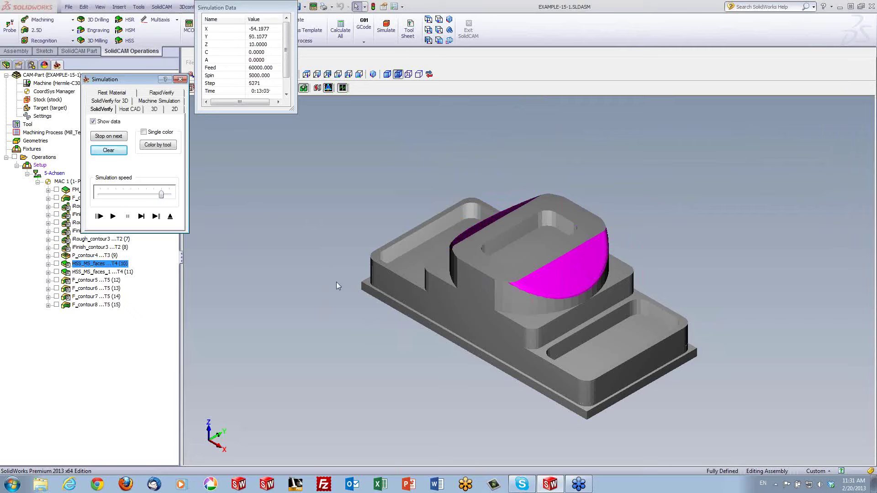
middle_click_drag(336, 278, 329, 270)
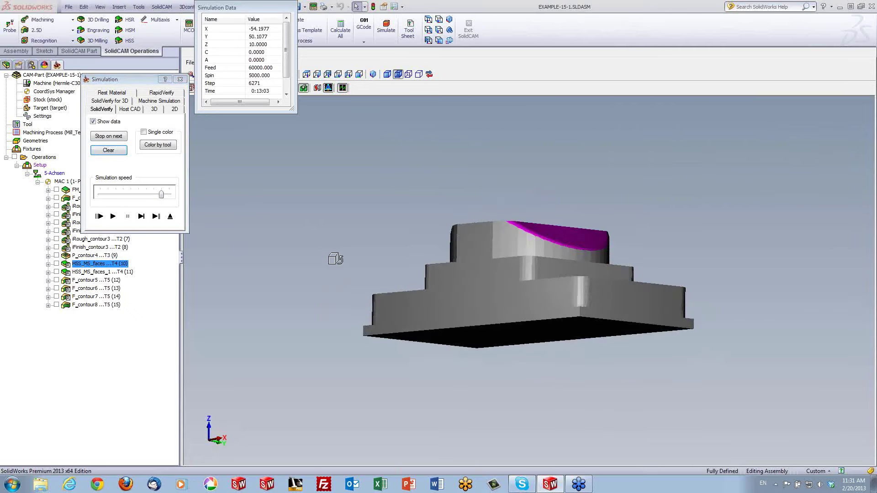
left_click(170, 217)
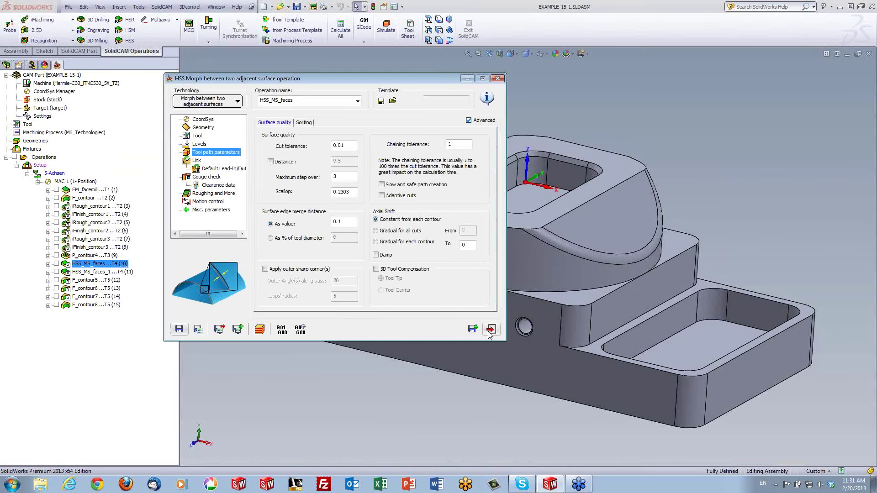
left_click(491, 330)
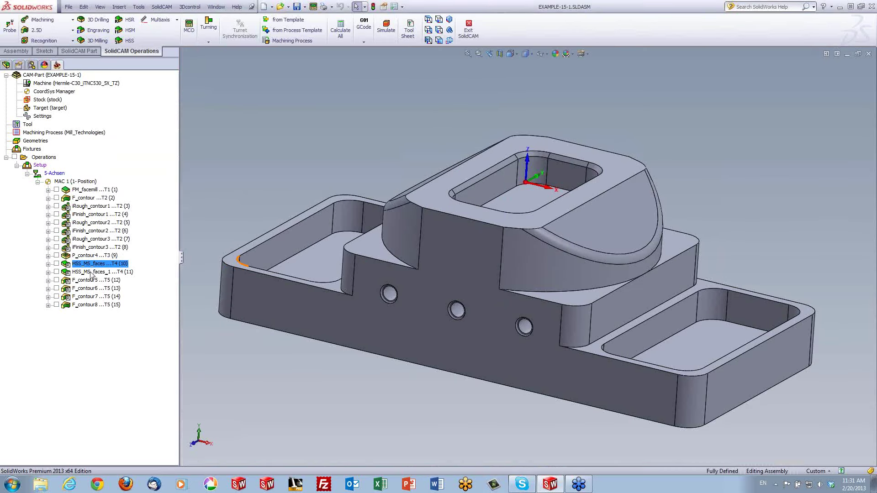
Step: Open HSS_MS_faces_1 and review its roughing (step over 1), geometry and tool path pages before simulating
left_click(83, 272)
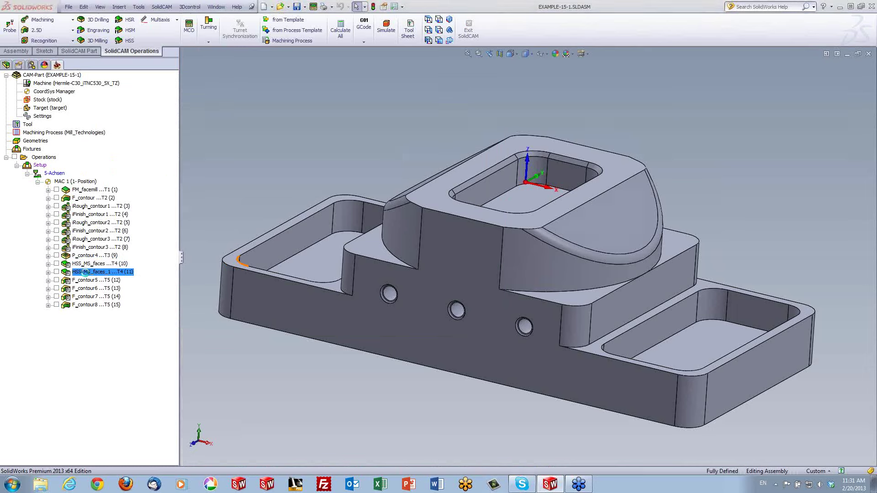
double_click(85, 272)
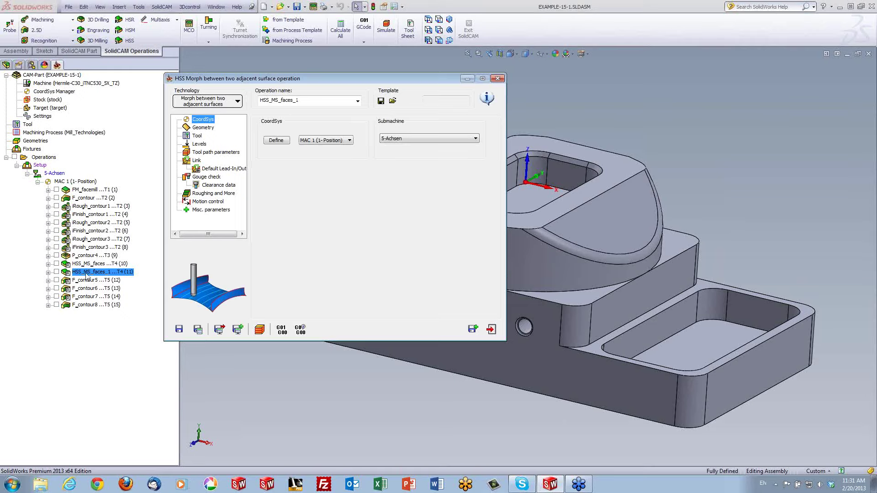
left_click(201, 194)
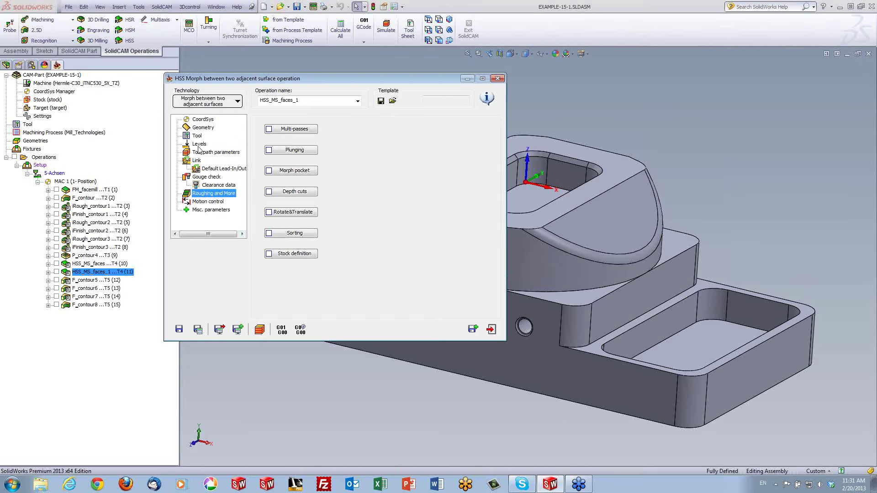
left_click(200, 128)
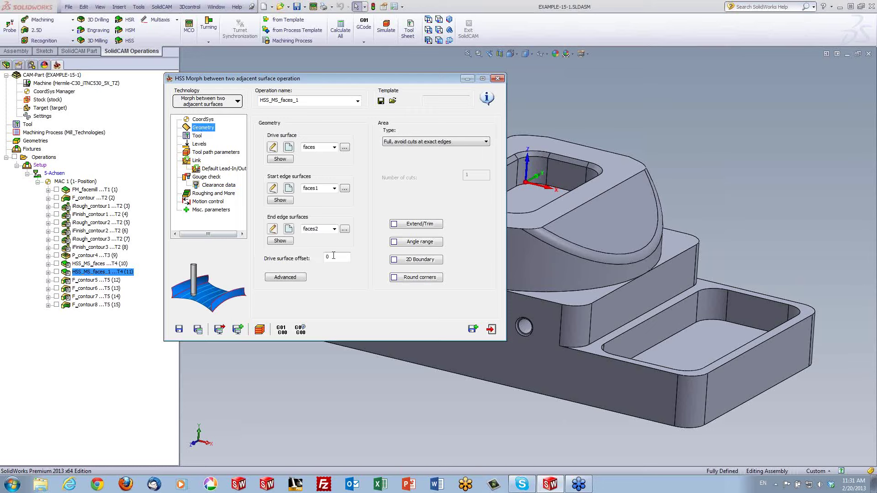
left_click(213, 152)
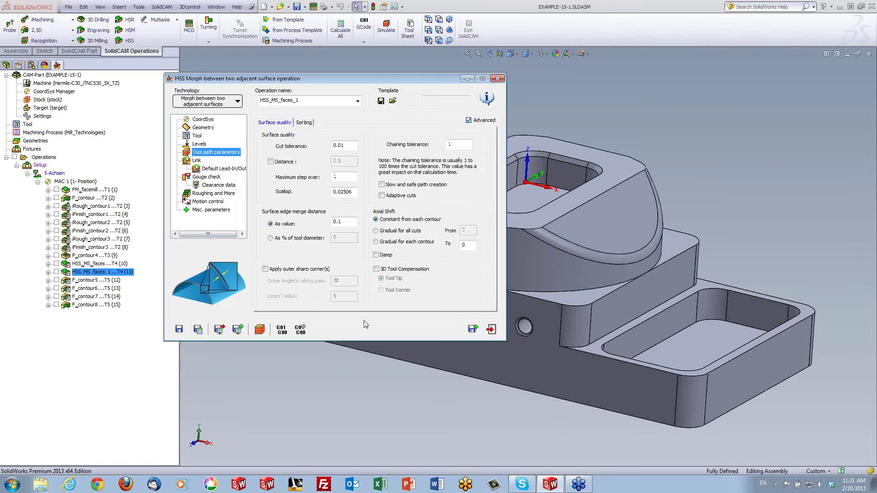
left_click(260, 331)
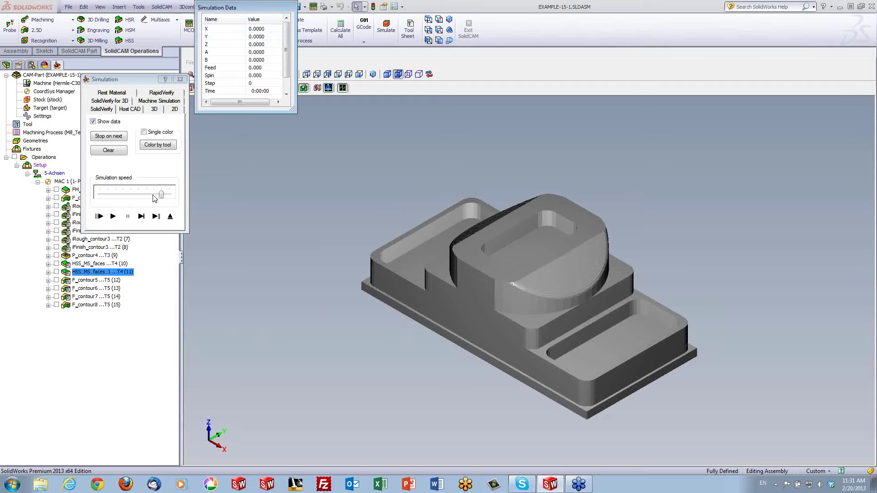
Step: Play the HSS_MS_faces_1 simulation, inspecting the cut face, then close the simulation and settings
left_click_drag(161, 195, 131, 194)
left_click(113, 218)
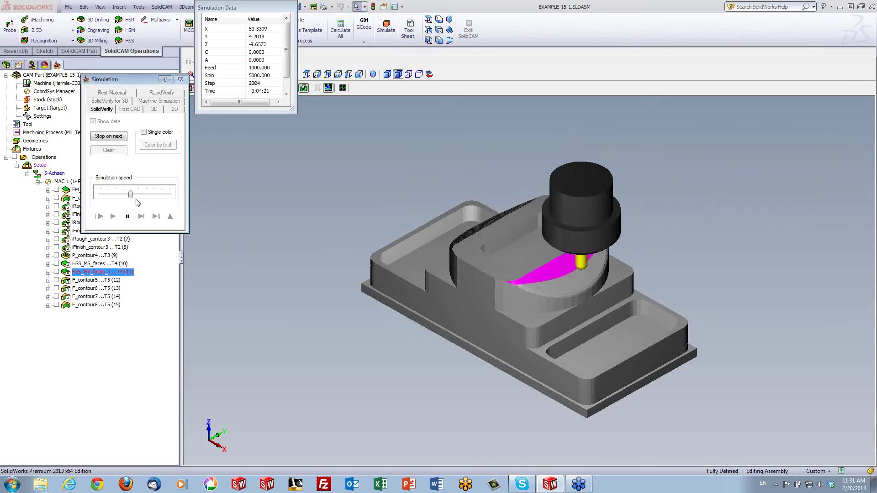
left_click_drag(131, 195, 146, 194)
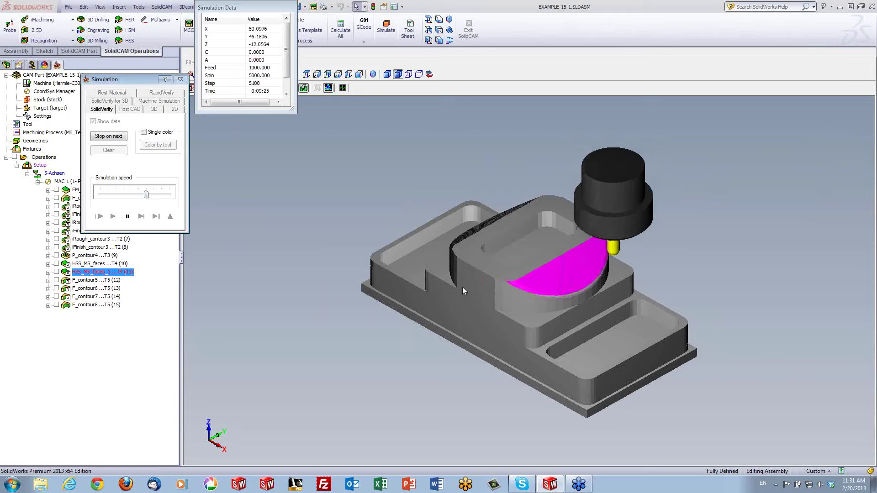
middle_click_drag(683, 258, 538, 257)
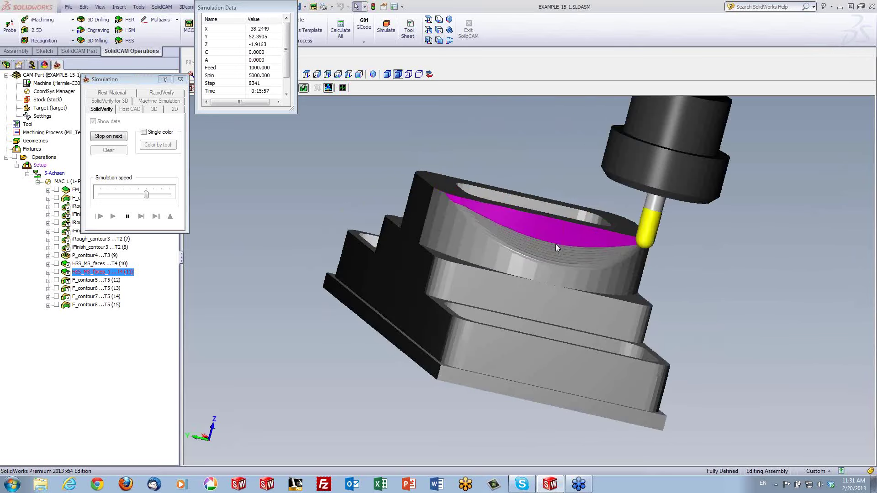
middle_click_drag(528, 249, 632, 243)
scroll(632, 243, "up", 5)
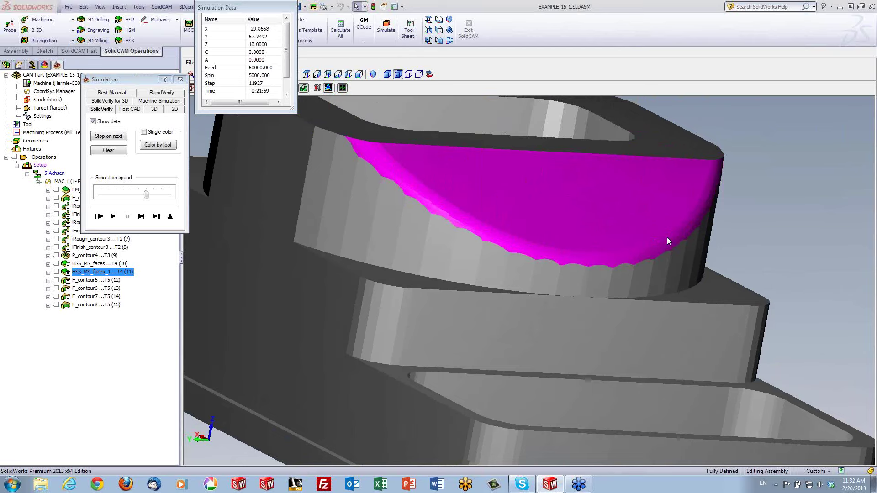
scroll(667, 237, "down", 5)
mouse_move(667, 237)
middle_mouse_down()
mouse_move(643, 249)
mouse_move(640, 237)
mouse_move(587, 248)
mouse_move(630, 243)
mouse_move(596, 253)
mouse_move(628, 250)
middle_mouse_up()
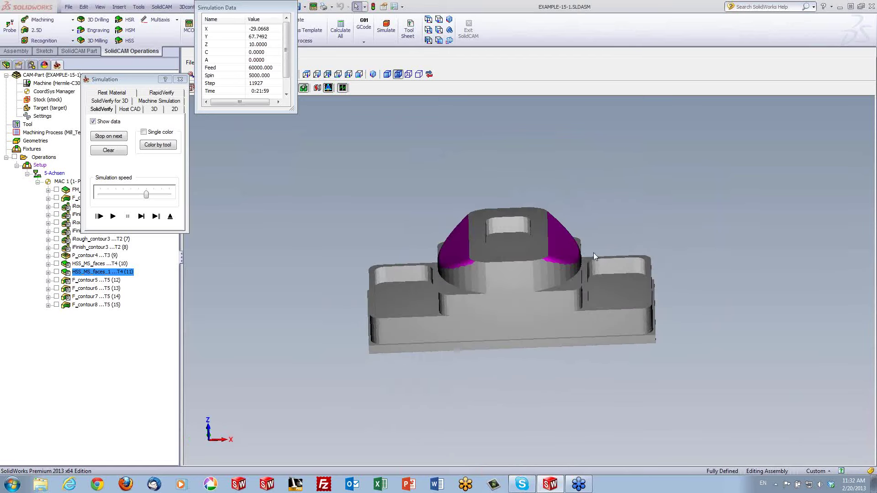
left_click(171, 217)
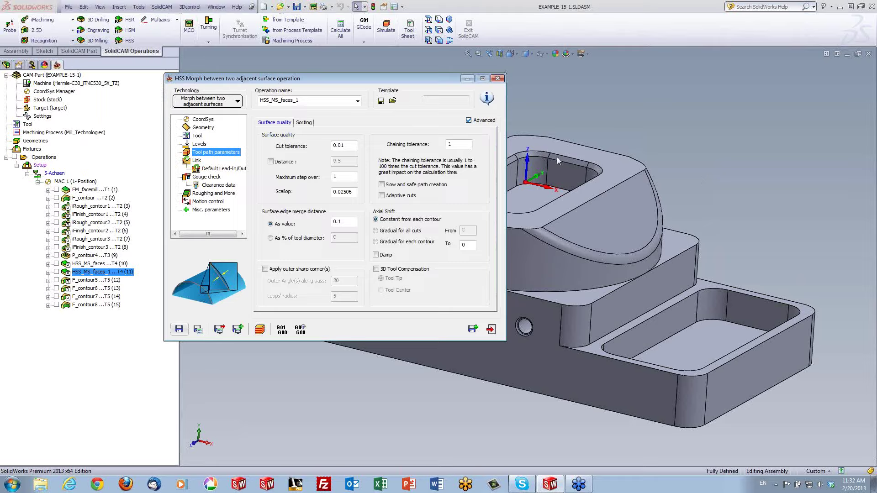
left_click(498, 79)
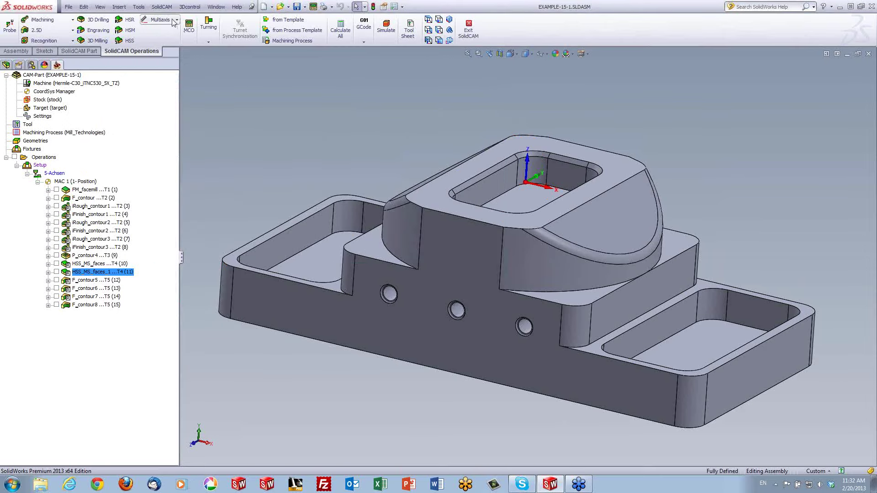
Step: Open the PRIZ5_aluminum CAM part from SolidCAM's recent parts list
left_click(163, 7)
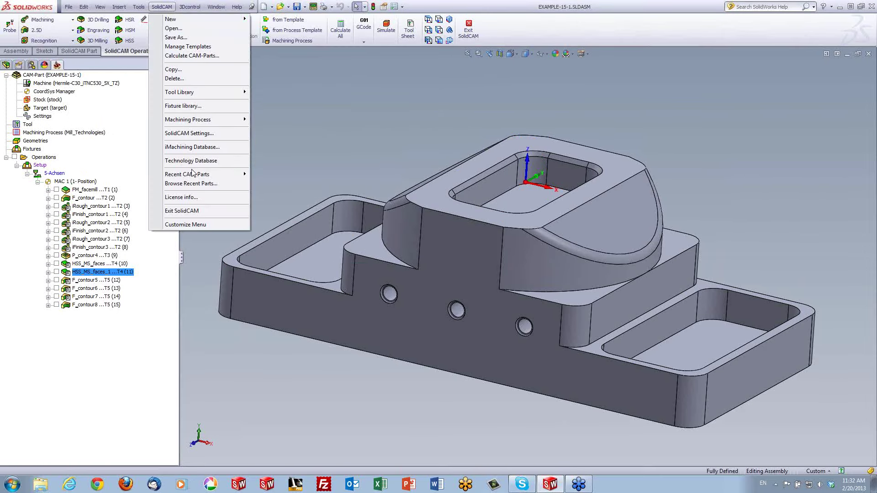
left_click(191, 183)
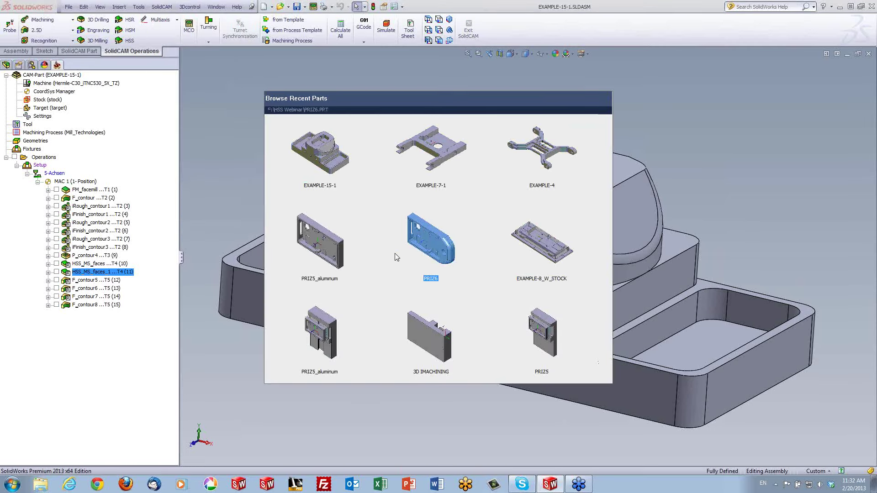
left_click(324, 241)
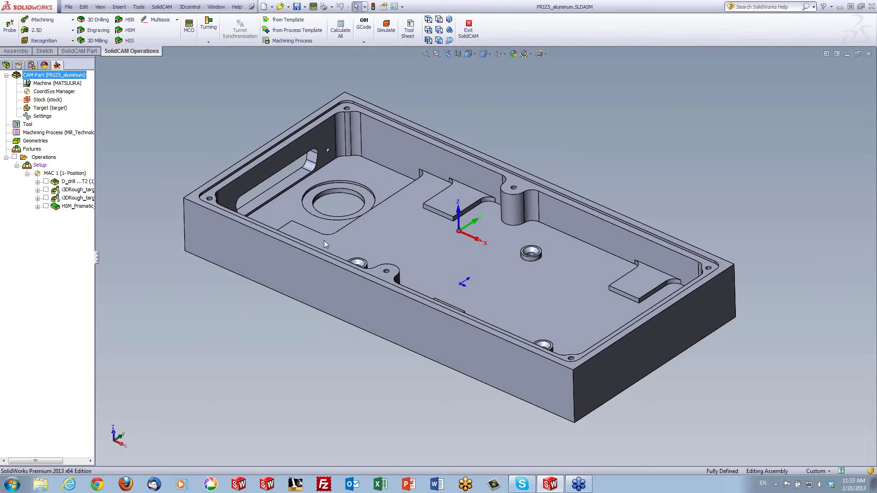
middle_click_drag(324, 240, 381, 300)
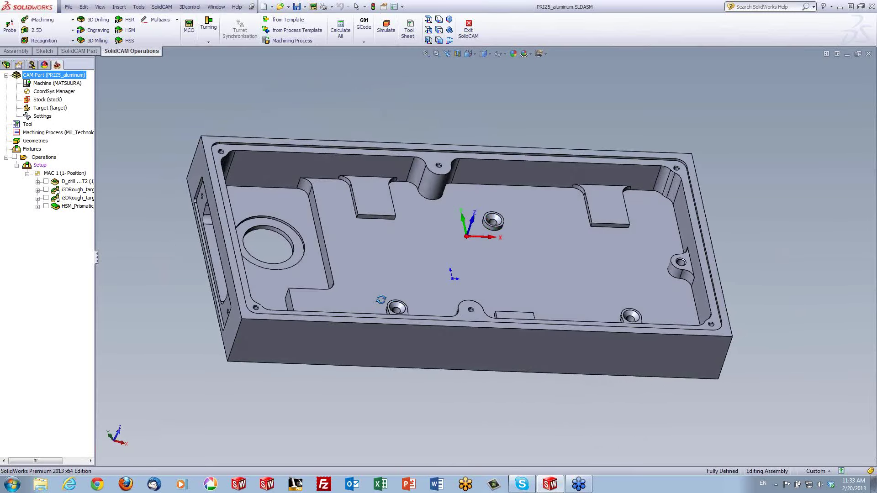
scroll(794, 236, "down", 2)
scroll(794, 236, "down", 1)
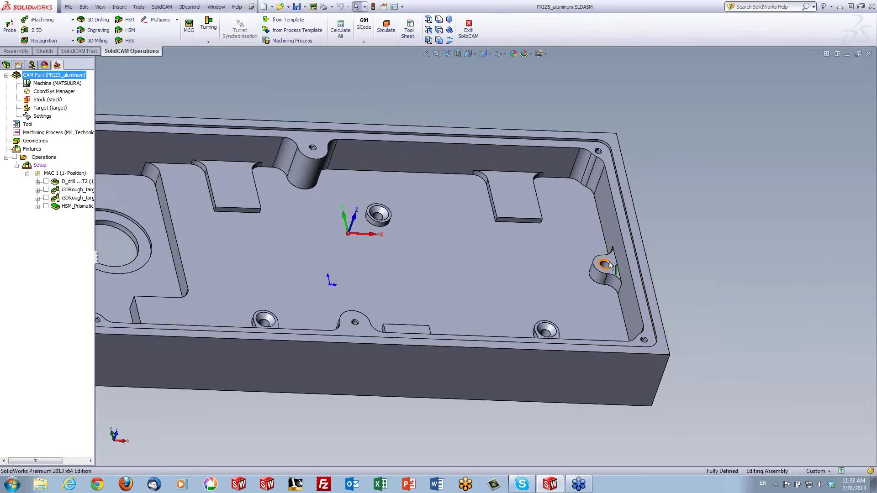
left_click(609, 262)
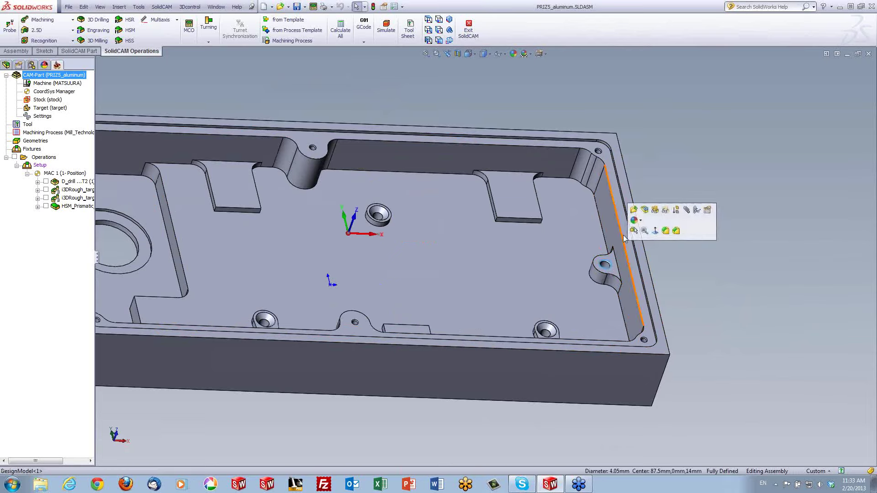
left_click(585, 212)
left_click(510, 210)
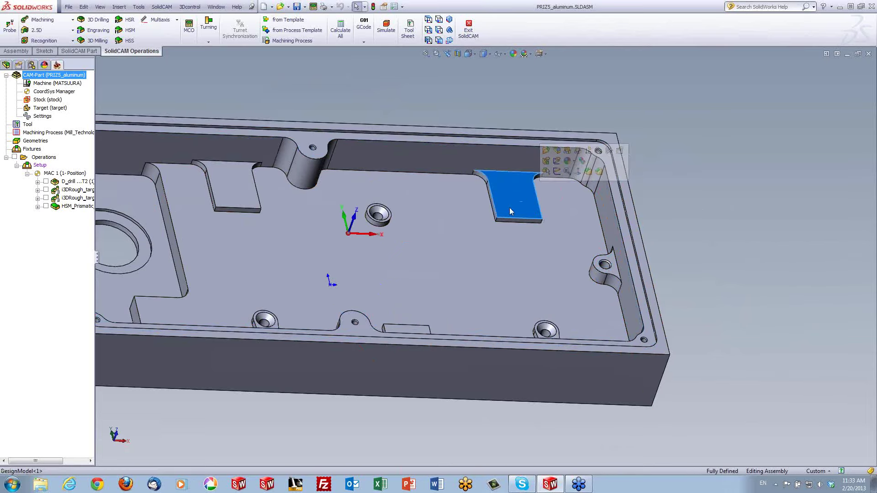
left_click(265, 273)
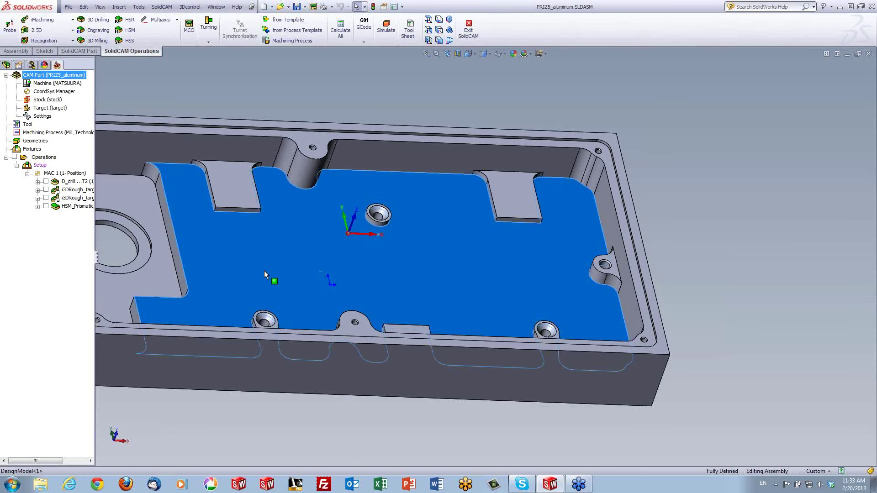
key("f")
left_click(251, 212)
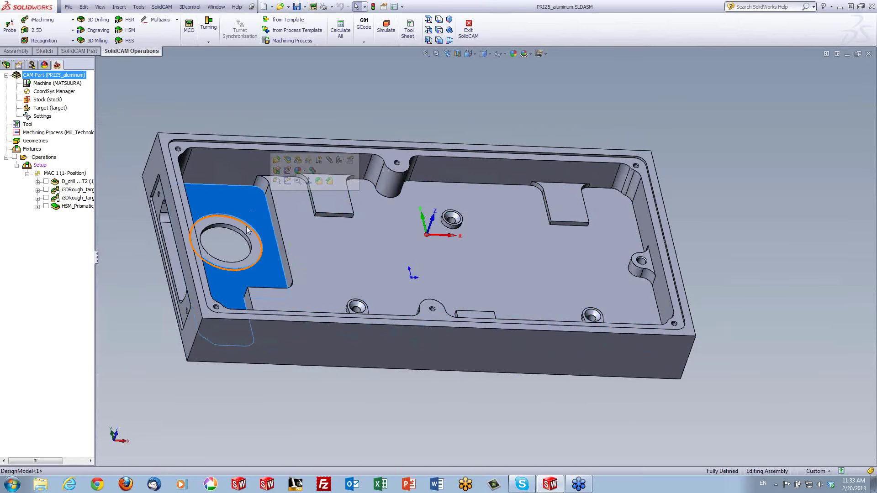
left_click(247, 230)
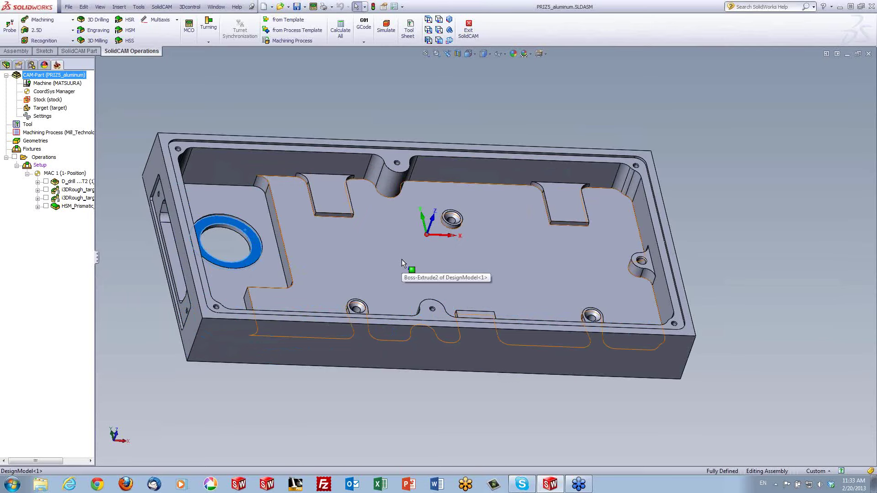
mouse_move(401, 259)
middle_mouse_down()
mouse_move(441, 247)
mouse_move(548, 157)
middle_mouse_up()
left_click(547, 158)
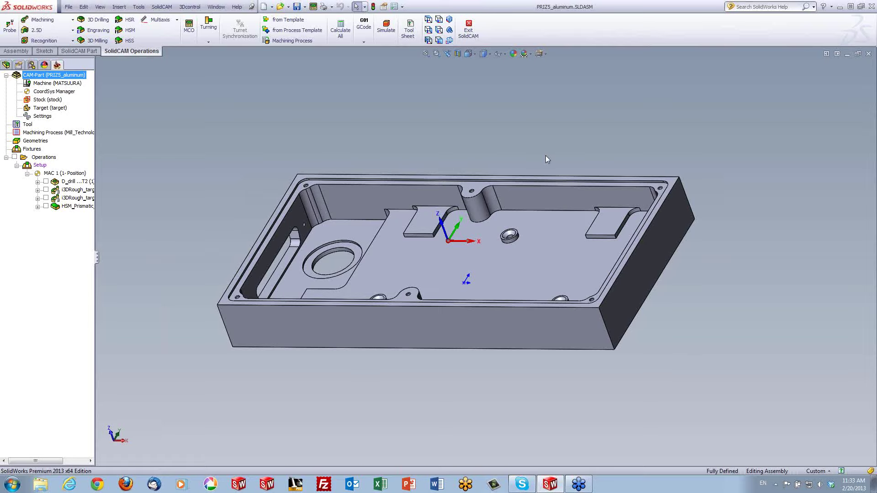
mouse_move(475, 224)
middle_mouse_down()
mouse_move(465, 232)
mouse_move(473, 213)
mouse_move(461, 217)
middle_mouse_up()
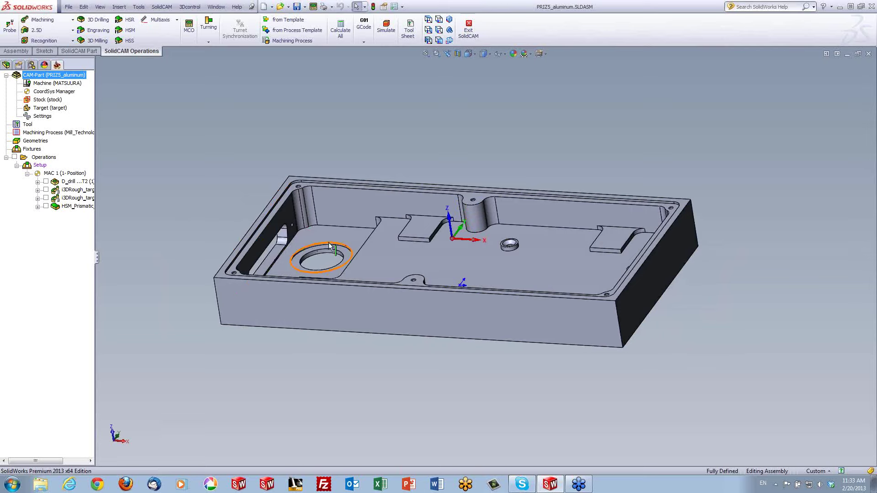
middle_click_drag(323, 255, 321, 258)
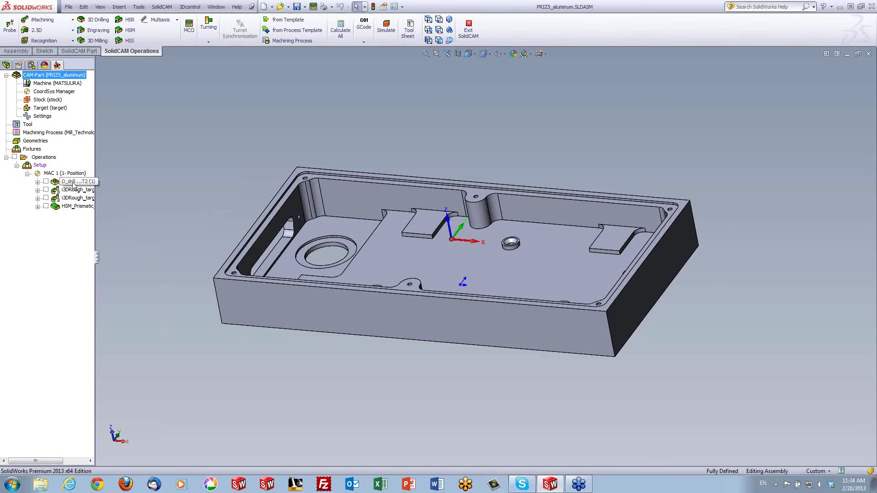
Step: Run the D_drill operation in Machine Simulation on the vise-mounted stock, then exit
right_click(73, 185)
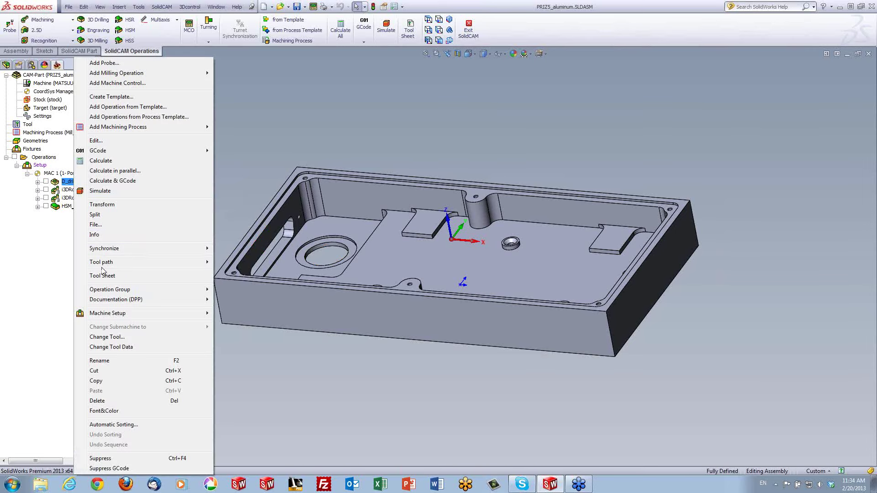
left_click(100, 191)
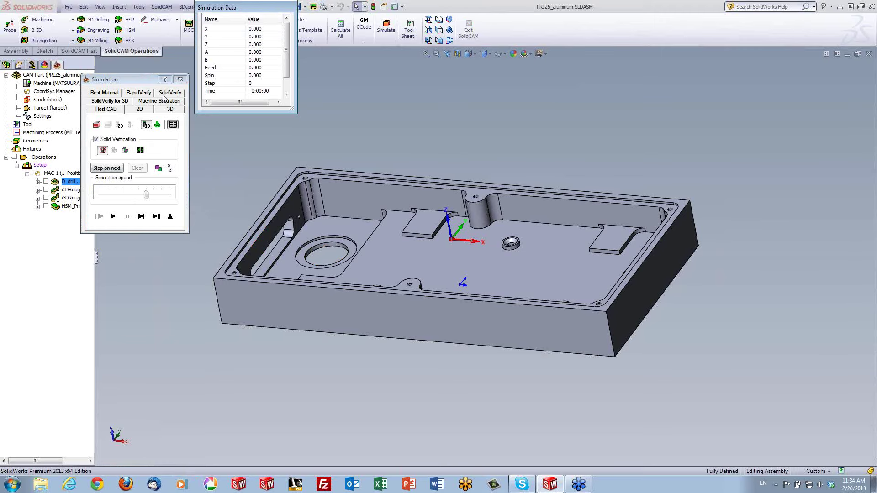
left_click(160, 98)
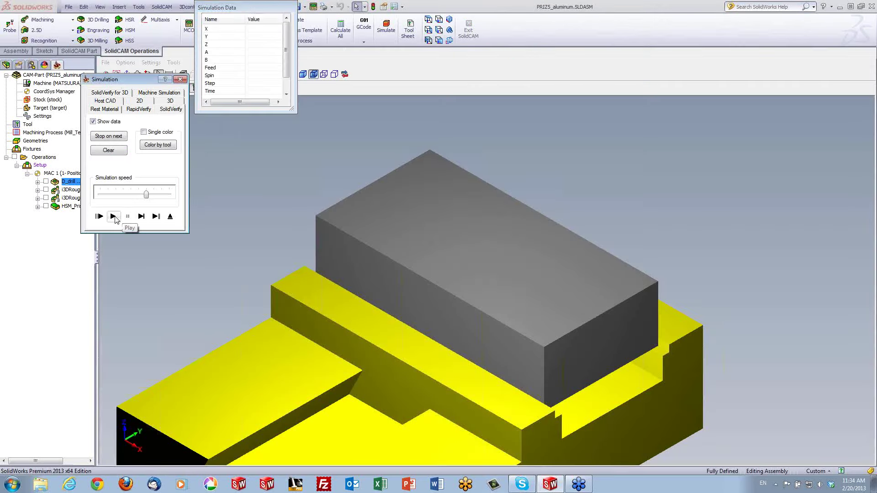
left_click(113, 216)
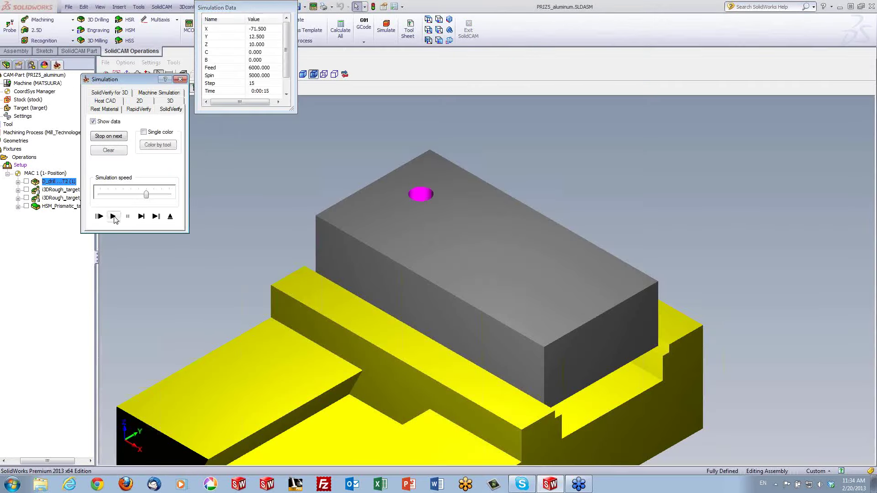
middle_click_drag(386, 161, 318, 195)
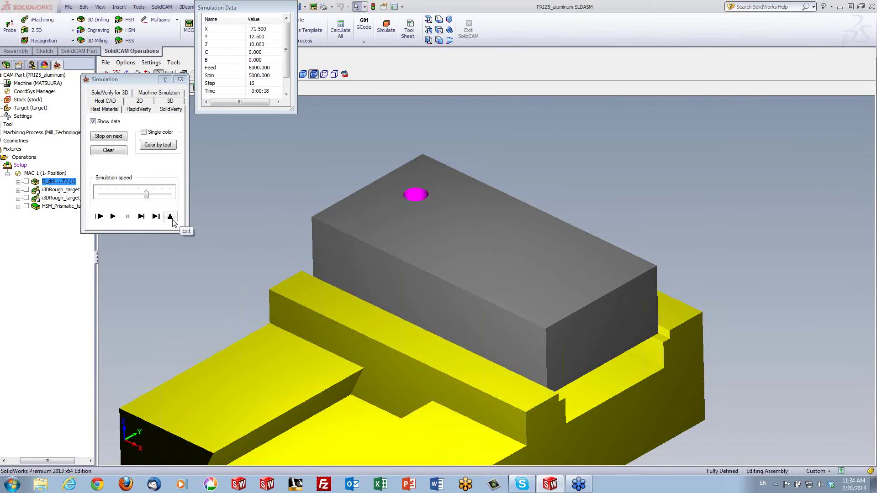
left_click(173, 219)
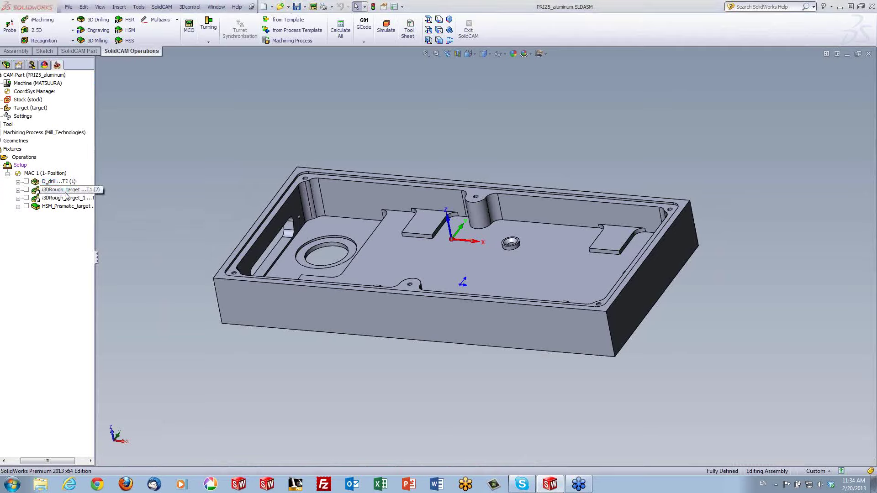
Step: Open i3DRough_target and review its tool, cutting conditions (23.62 step down, 10500 rpm) and technology
double_click(65, 192)
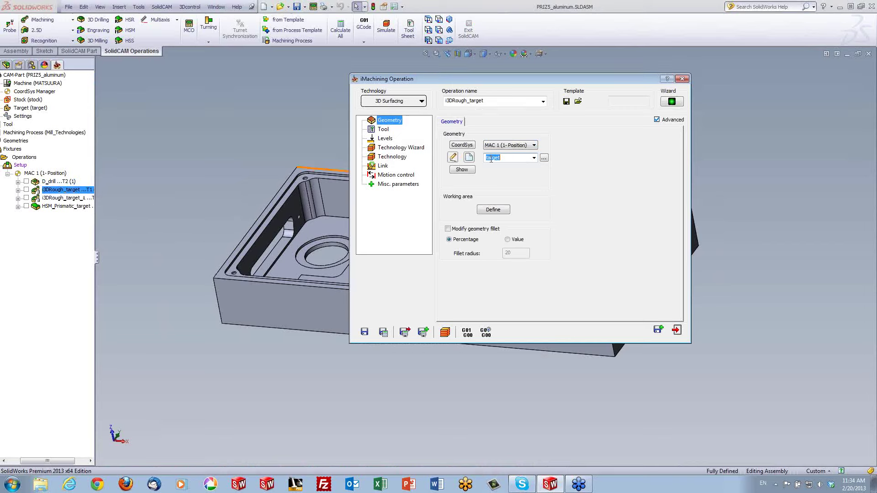
left_click(382, 130)
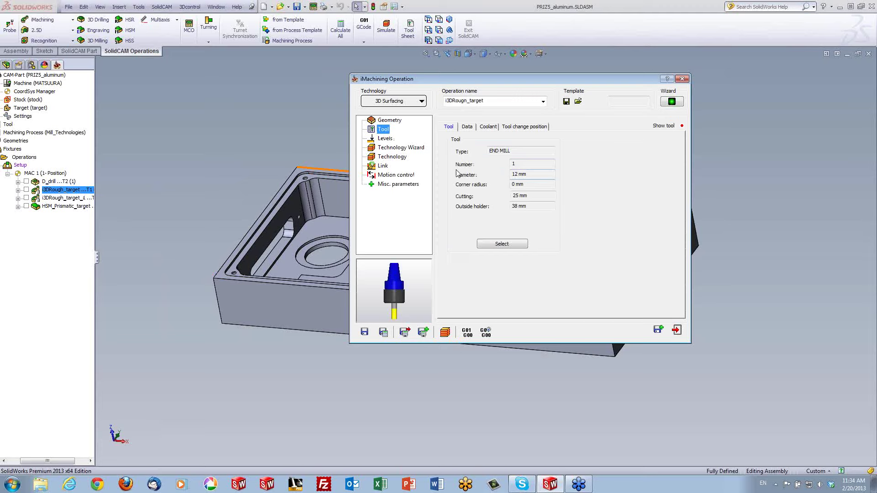
left_click(387, 148)
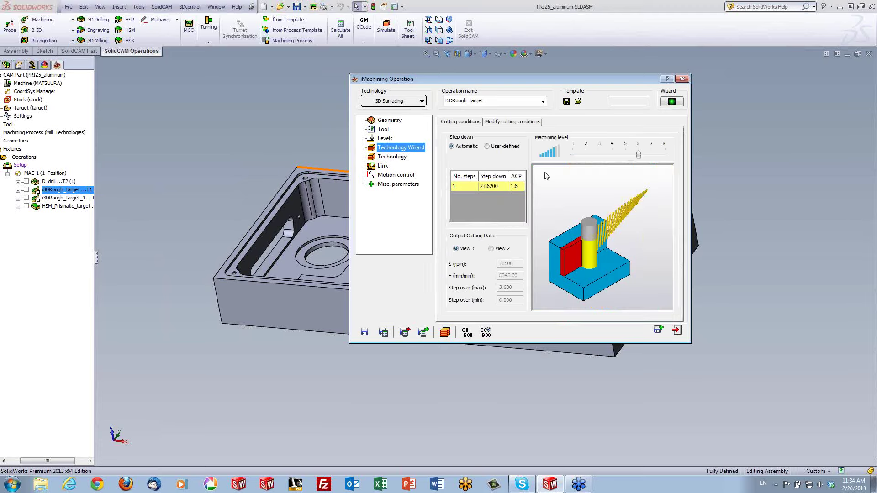
left_click(392, 157)
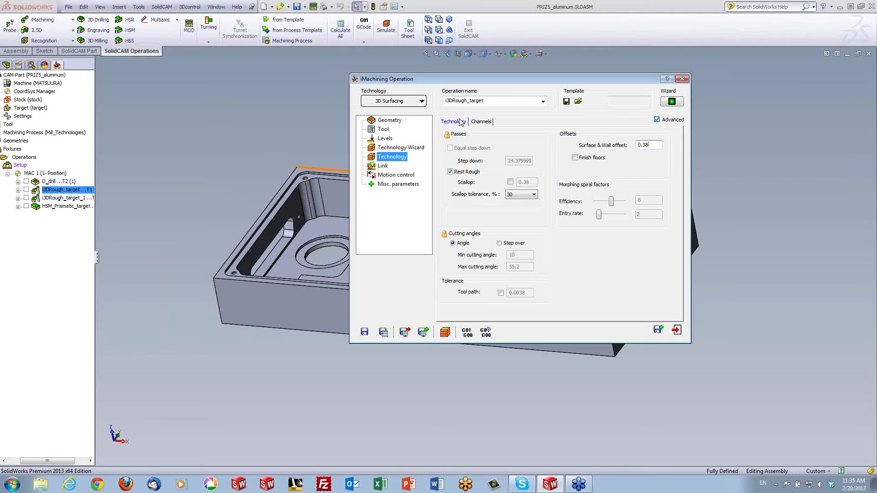
left_click(402, 148)
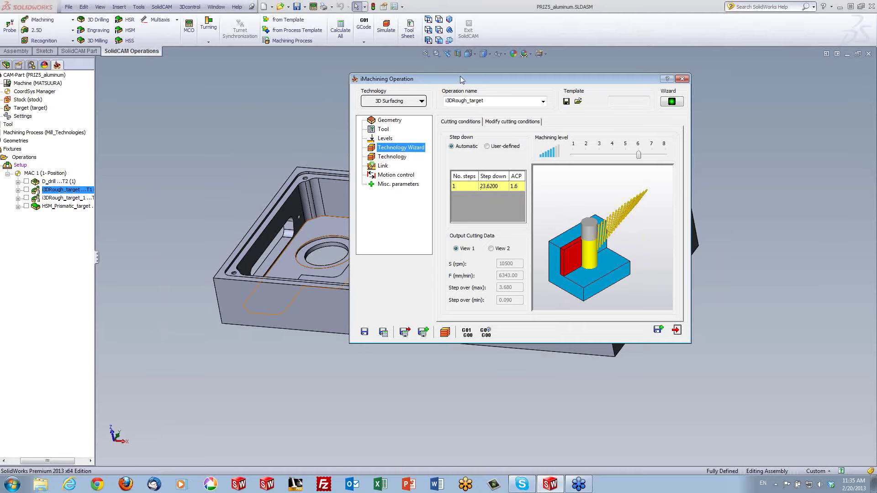
left_click_drag(459, 76, 625, 83)
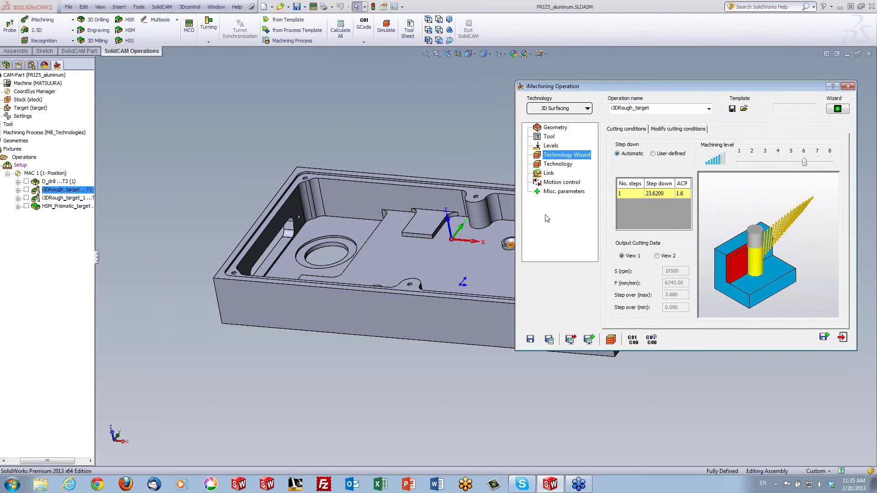
Step: Enable a 1.98 scallop limit on i3DRough_target, pick the boss face, and Save & Calculate
left_click(551, 164)
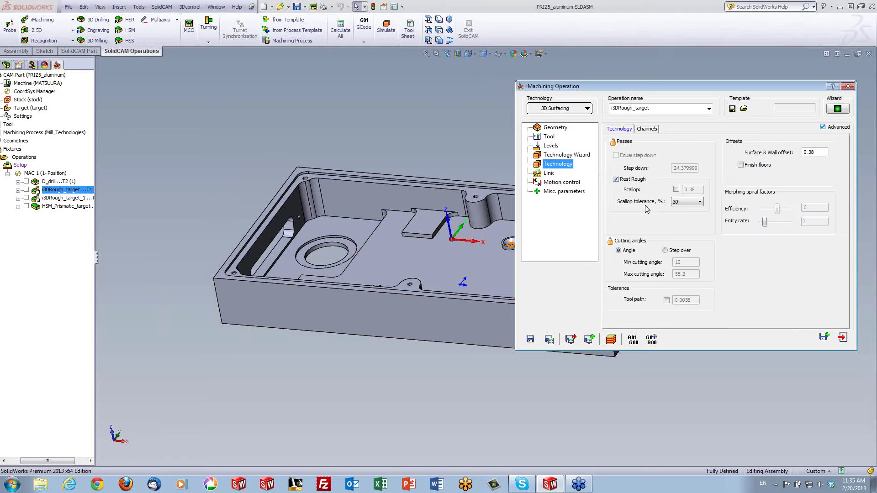
left_click(676, 190)
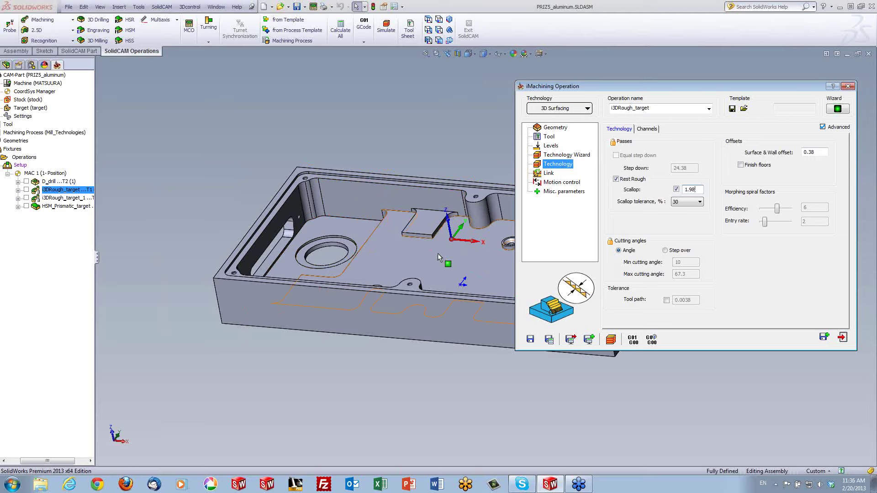
left_click(431, 230)
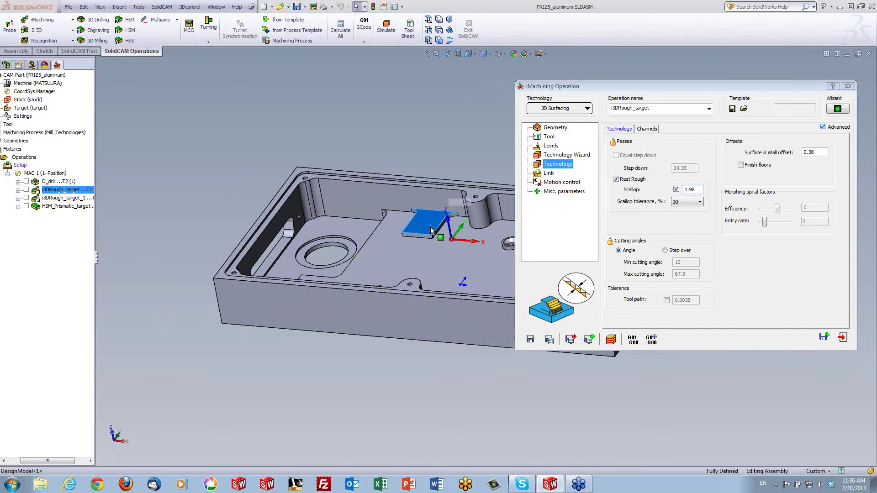
left_click(429, 161)
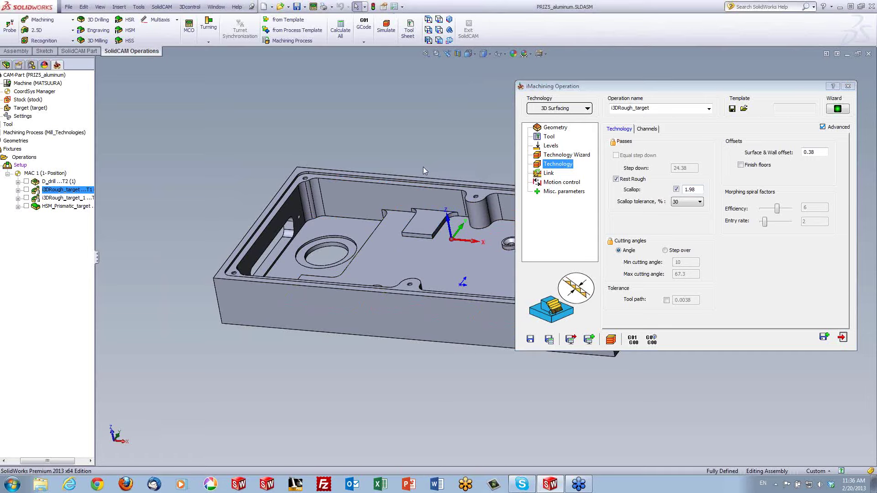
left_click(611, 339)
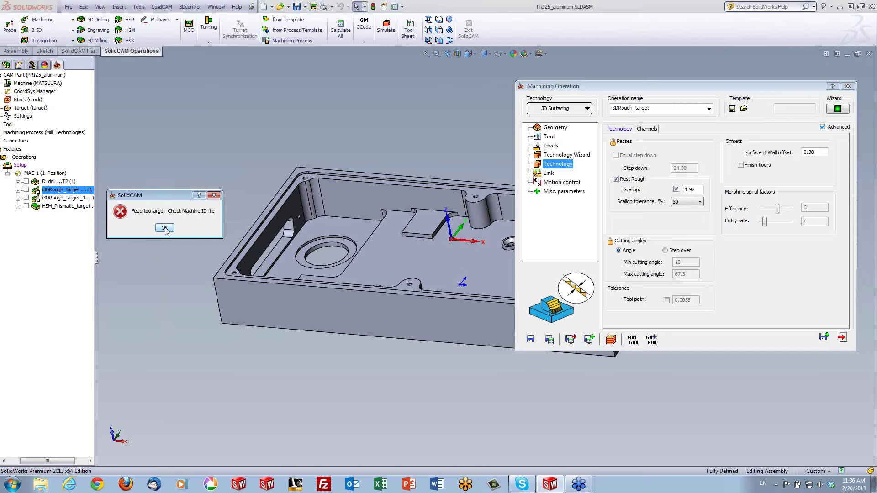
Step: Dismiss the feed error, close the simulation and i3DRough_target editor, and widen the operations tree
left_click(164, 228)
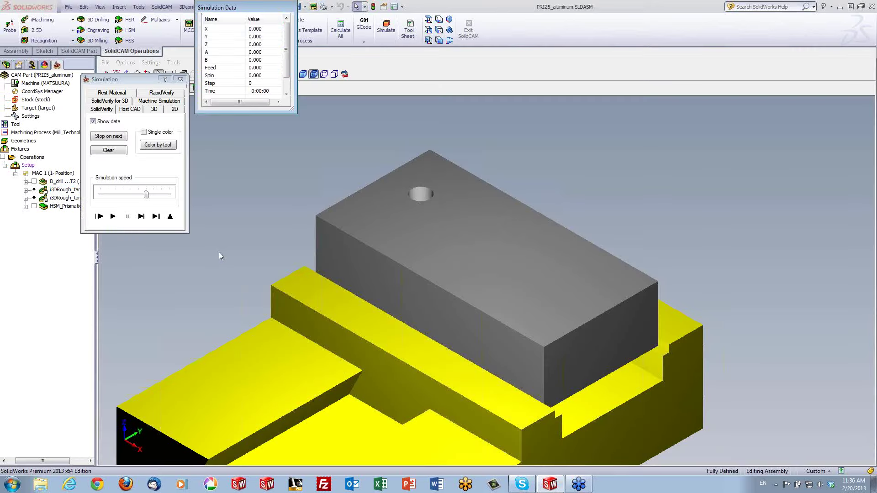
left_click(170, 217)
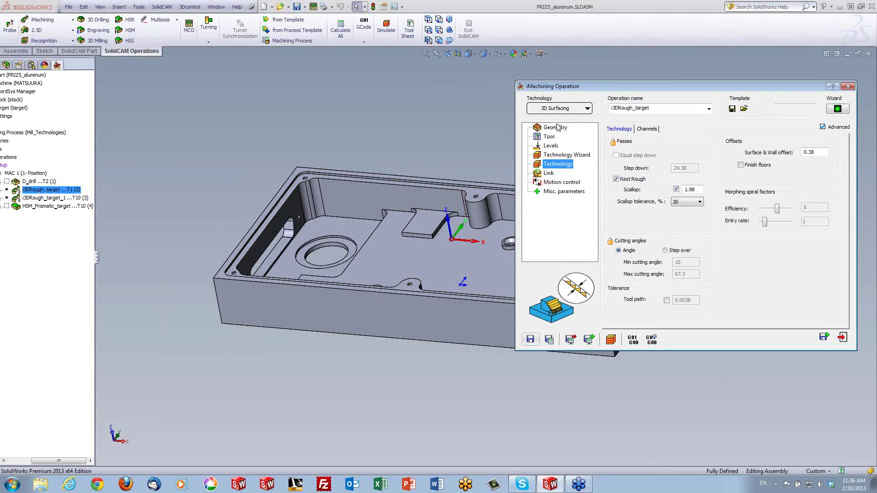
left_click(848, 86)
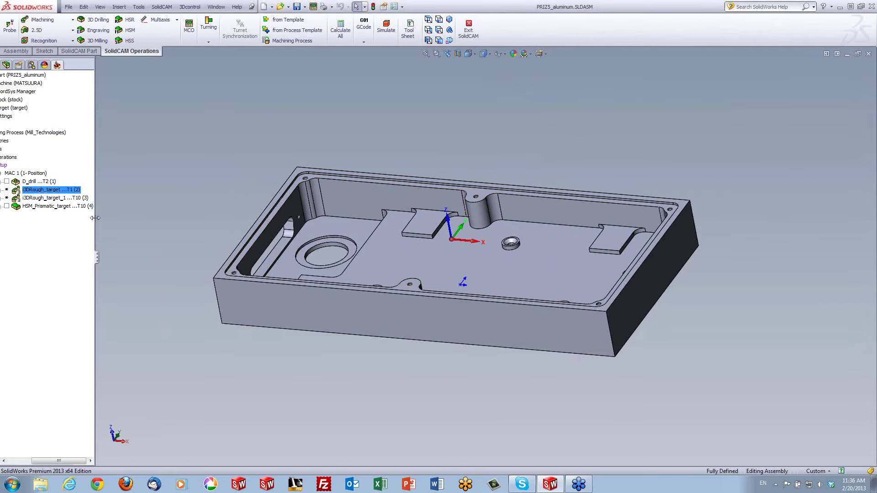
left_click_drag(94, 218, 161, 218)
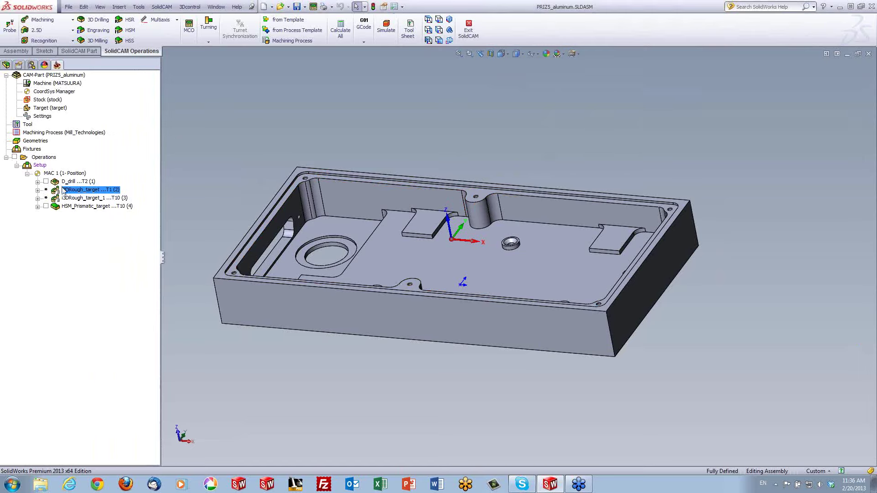
Step: Open the CAM-Part milling data, then close it without changes
left_click(45, 74)
double_click(45, 75)
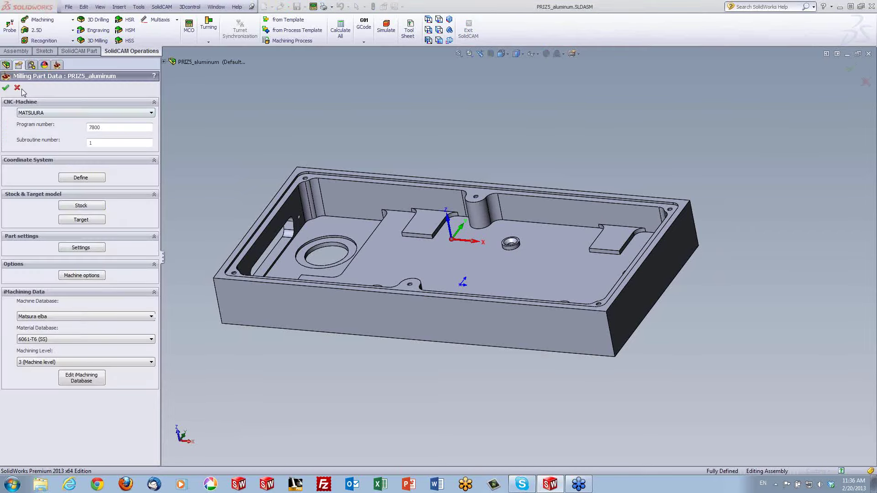
left_click(17, 88)
Step: Recalculate i3DRough_target, dismiss the 'Feed too large' error, and reopen the PRIZ5_aluminum Milling Part Data
double_click(73, 190)
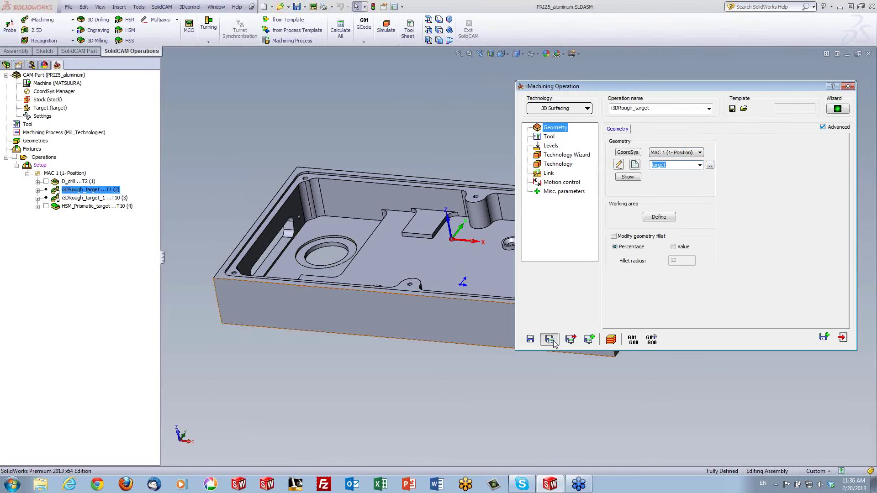
left_click(550, 341)
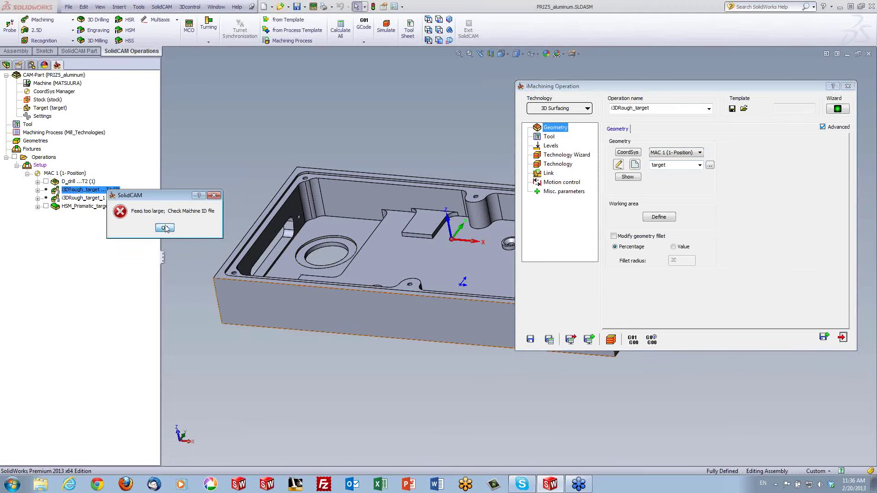
left_click(164, 228)
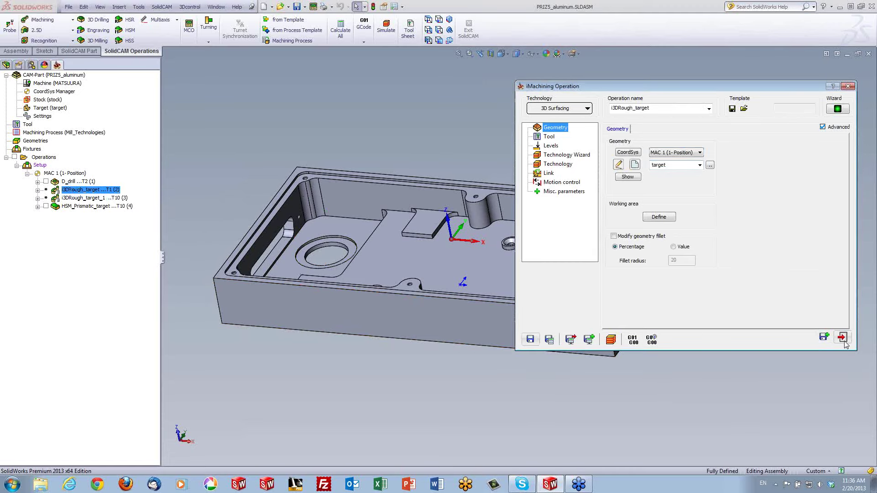
left_click(843, 338)
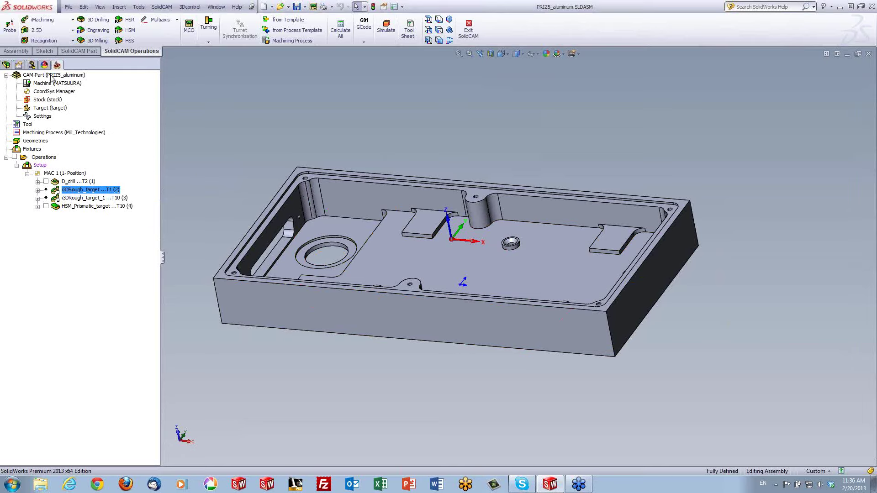
double_click(52, 76)
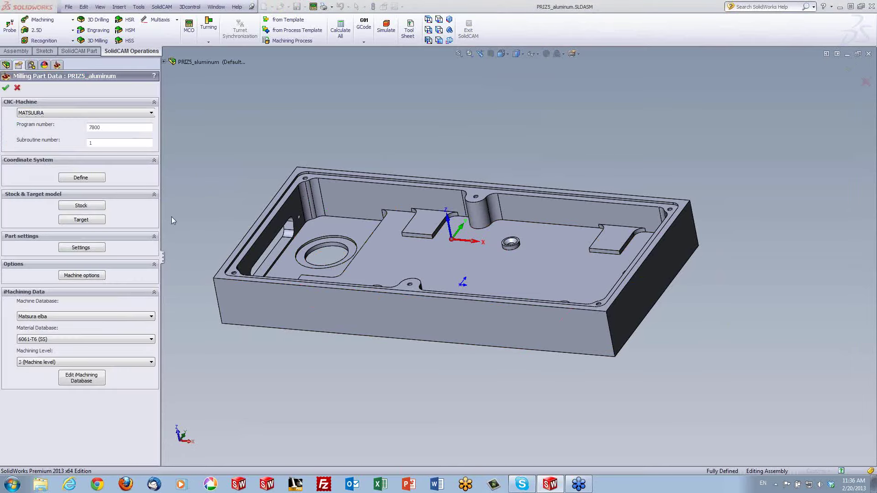
Step: Change Feed Rate Max for the Matsura elba machine from 30000 to 10000 mm/min and save the database
left_click(75, 381)
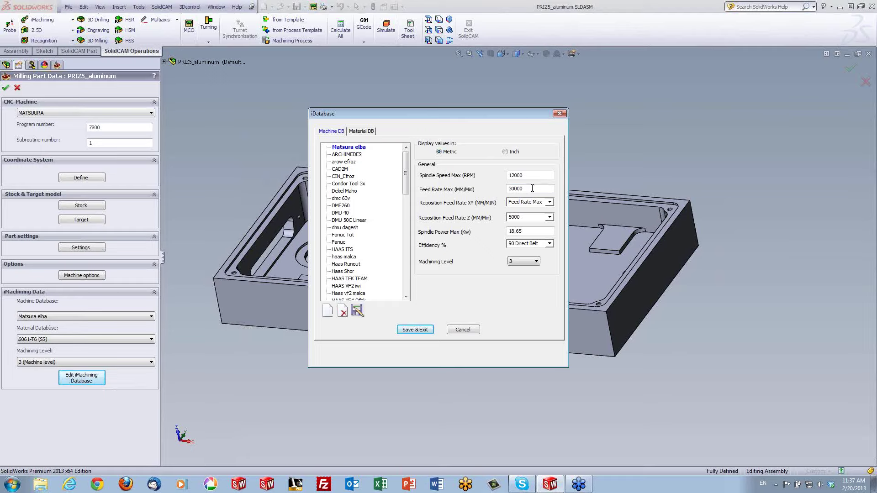
left_click_drag(532, 189, 466, 189)
type("1")
key("BackSpace")
key("BackSpace")
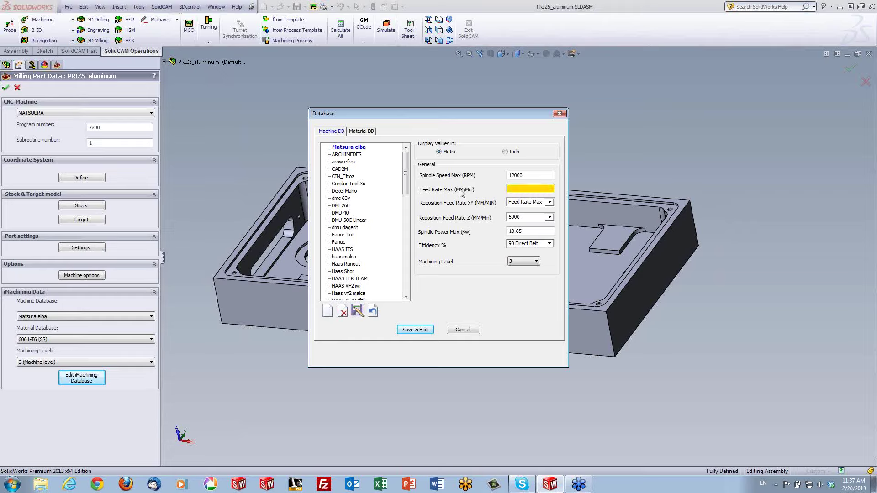
type("10000")
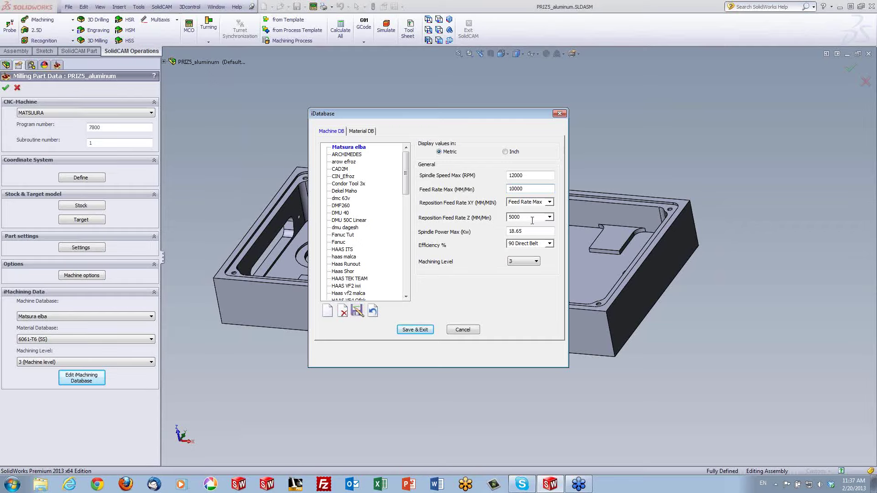
left_click(413, 330)
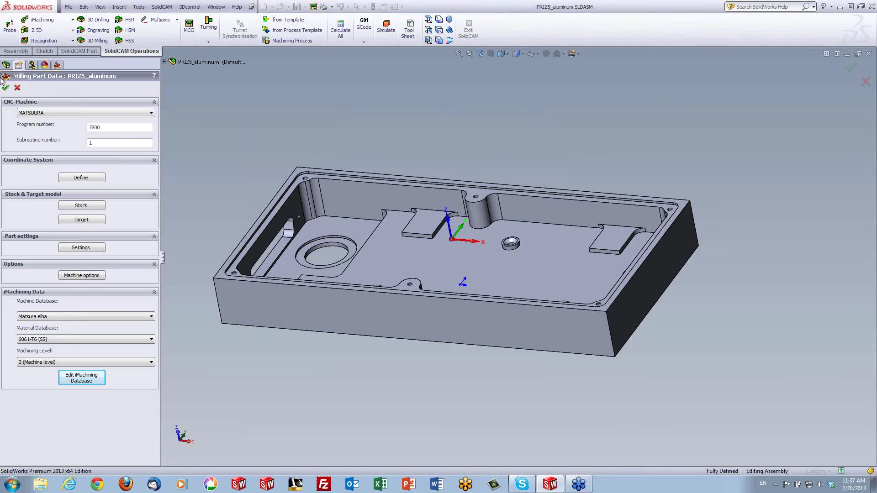
Step: Close the part data and recalculate i3DRough_target, which again fails with 'Feed too large'
left_click(6, 87)
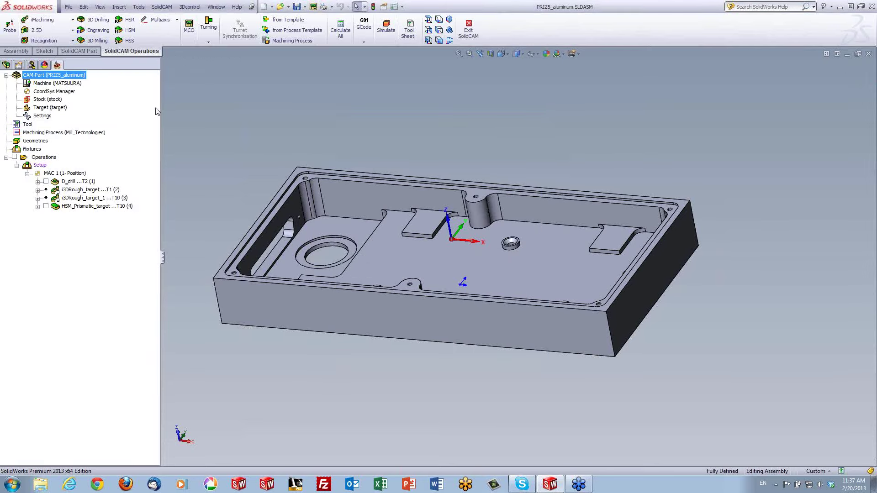
double_click(104, 190)
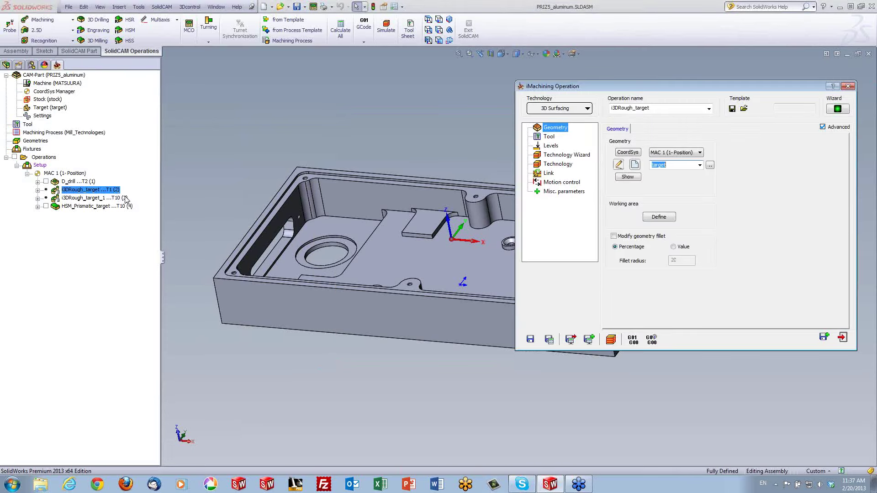
left_click(549, 340)
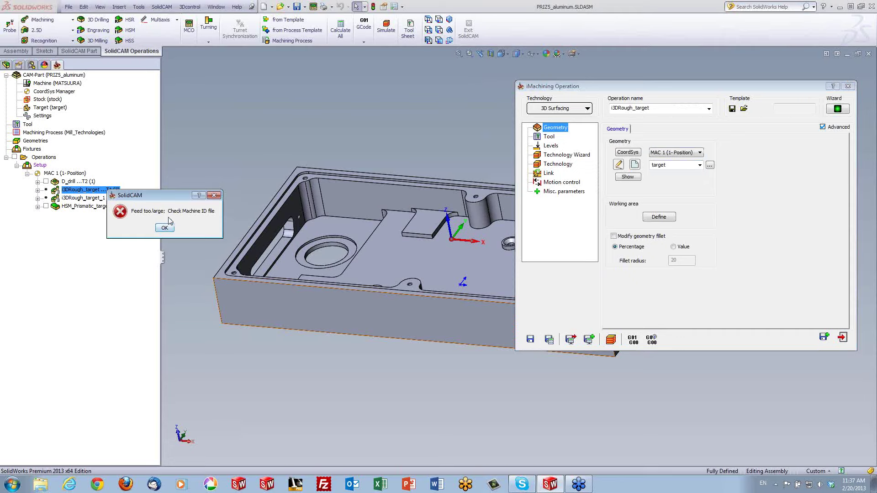
left_click(166, 227)
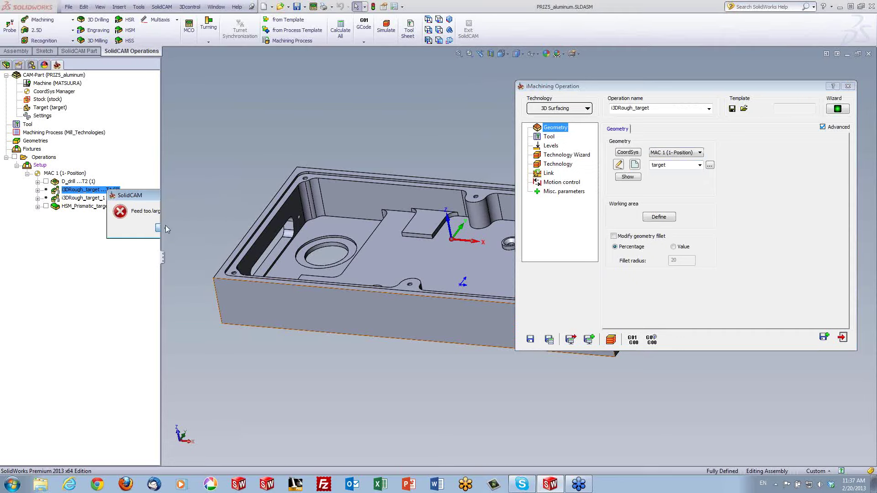
Step: Check the tool's data feeds (Feed XY max 10004), retry, and exit after the same error
left_click(552, 138)
left_click(632, 134)
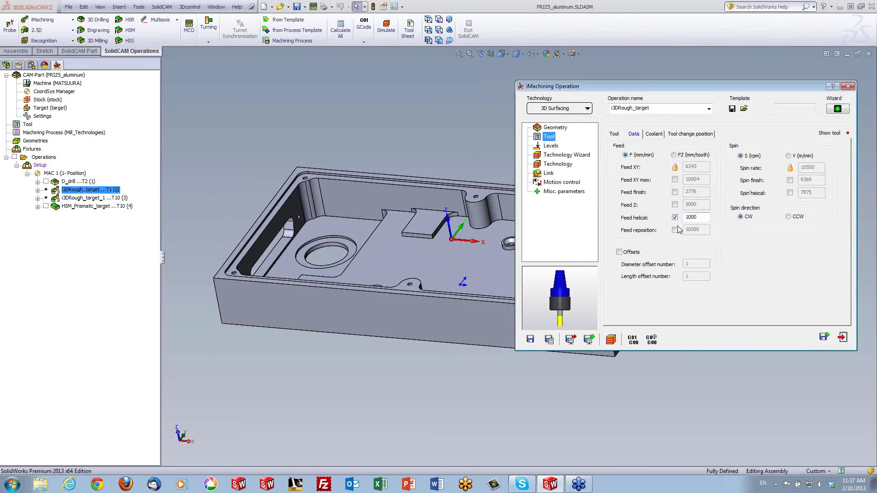
left_click(549, 339)
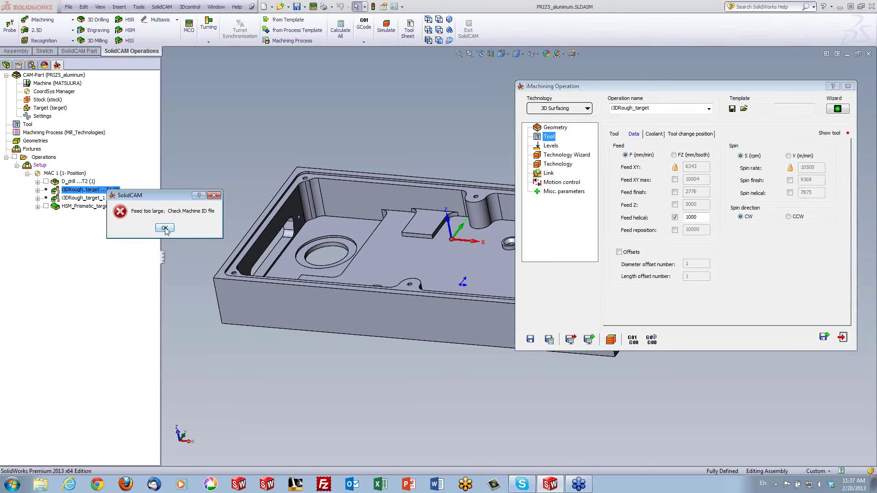
left_click(164, 228)
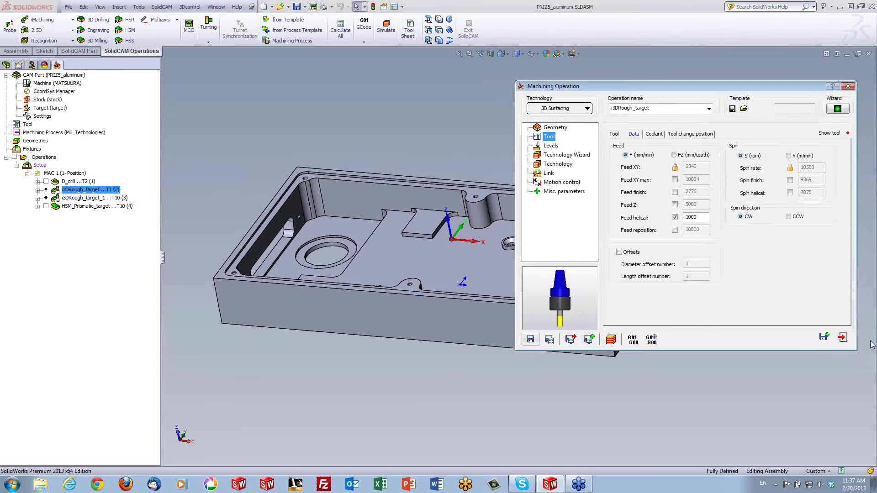
left_click(841, 337)
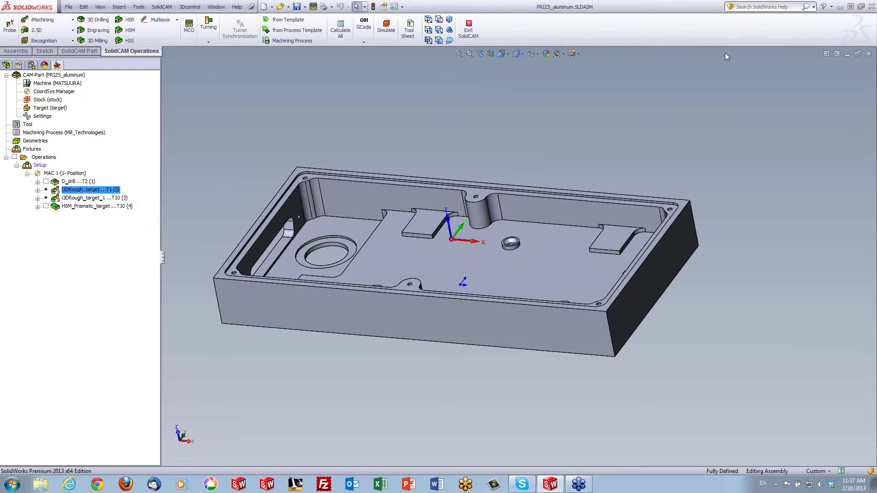
Step: Close the current CAM-Part and browse to the iMachining_3D folder on drive F:
left_click(868, 53)
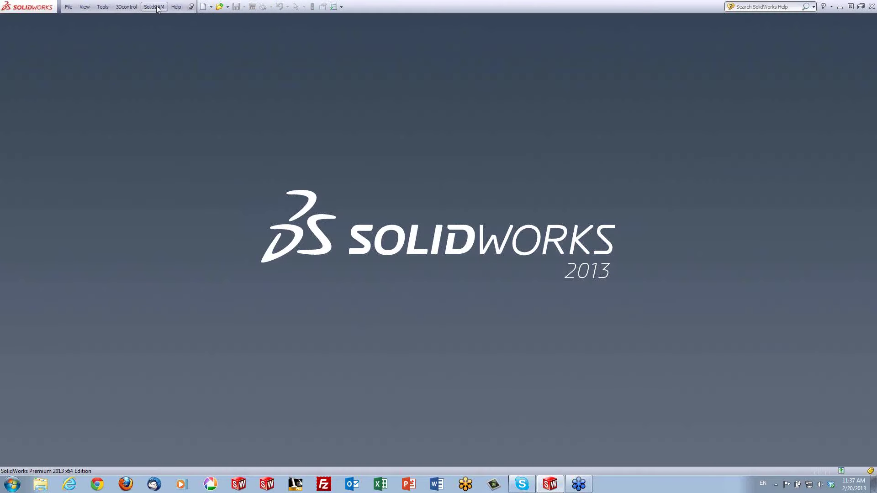
left_click(154, 6)
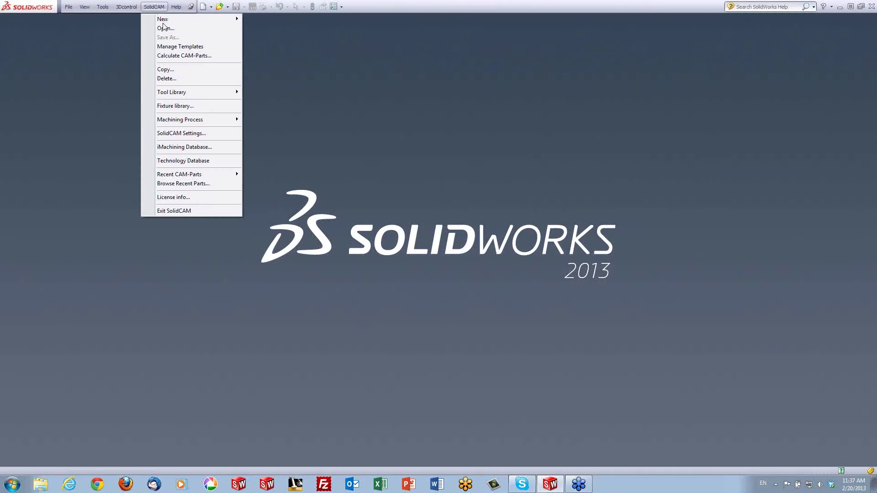
left_click(165, 28)
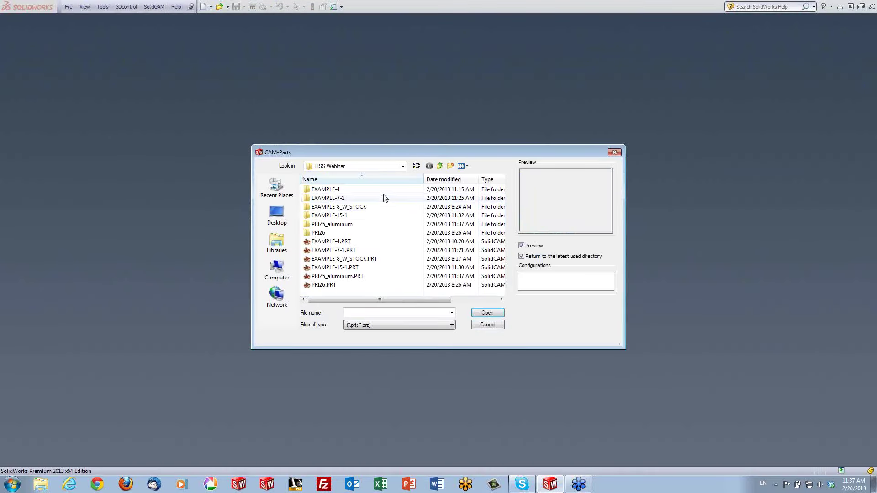
left_click(440, 166)
scroll(316, 245, "down", 1)
scroll(320, 249, "down", 2)
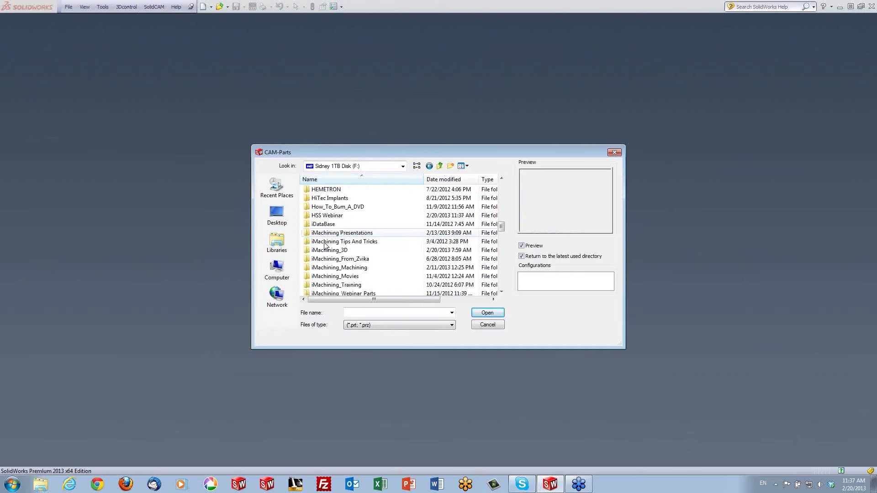
scroll(333, 251, "down", 1)
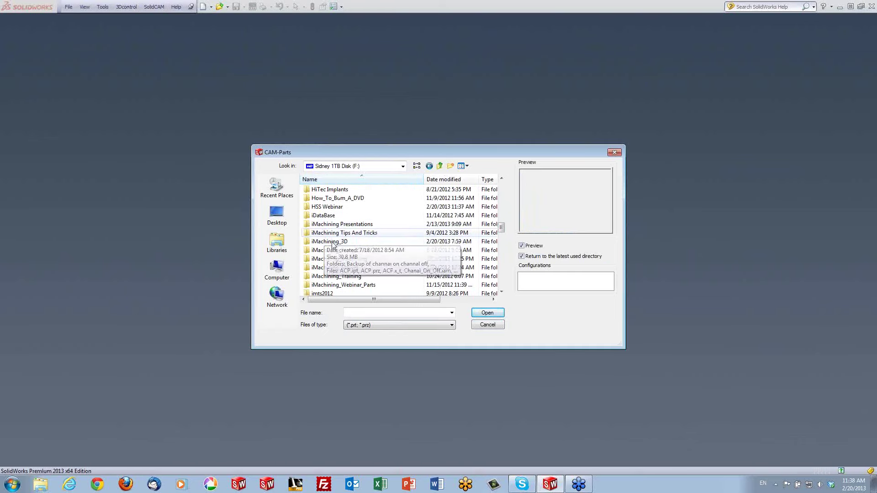
double_click(333, 245)
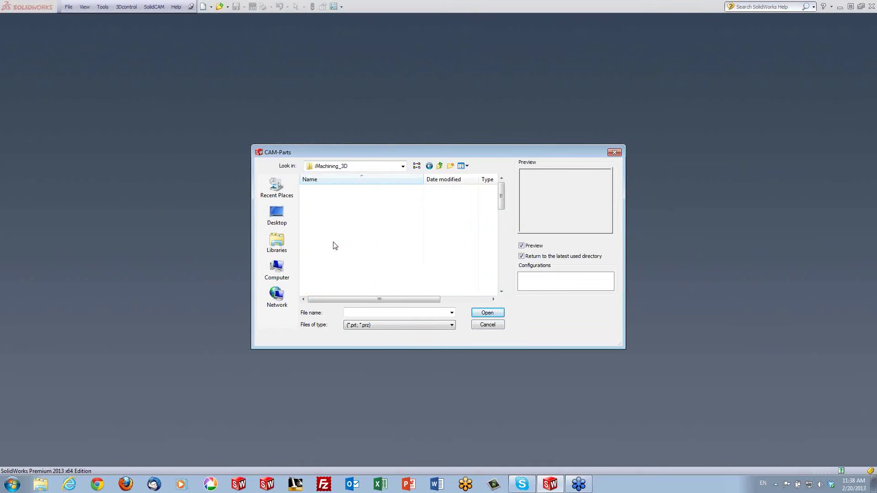
Step: Select PRIZ5_aluminum.PRT in the folder and open it
scroll(338, 249, "down", 2)
scroll(345, 251, "down", 3)
scroll(345, 251, "down", 2)
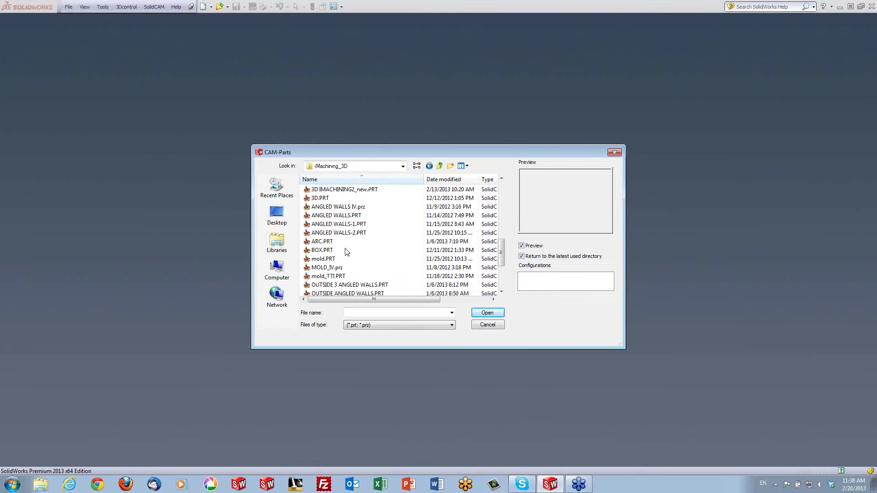
scroll(347, 253, "down", 1)
scroll(349, 255, "down", 2)
scroll(350, 256, "down", 1)
scroll(350, 256, "down", 1)
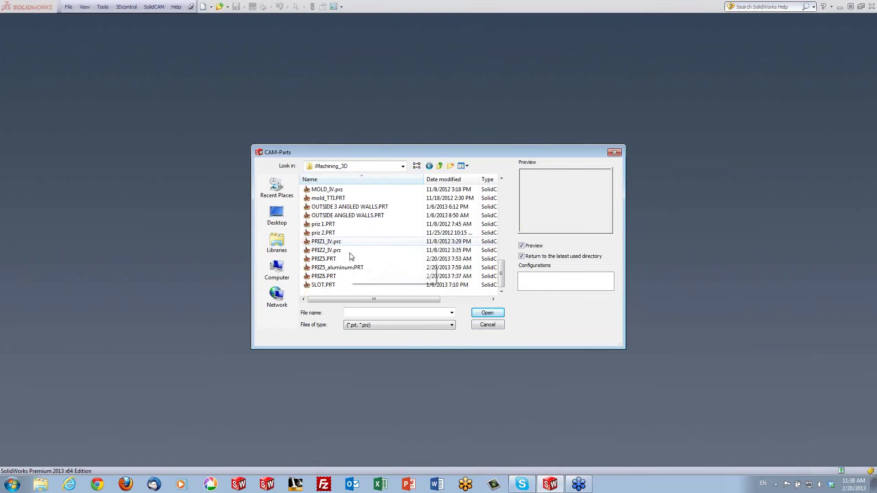
left_click(329, 257)
left_click(328, 251)
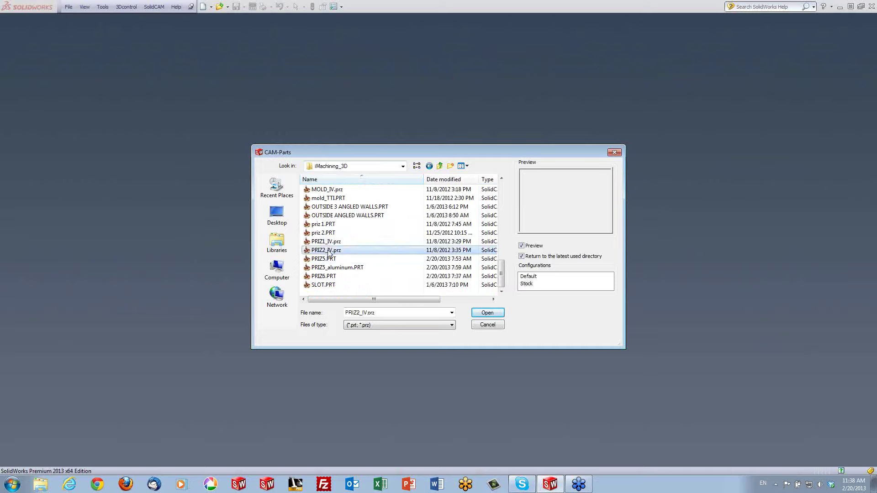
left_click(329, 258)
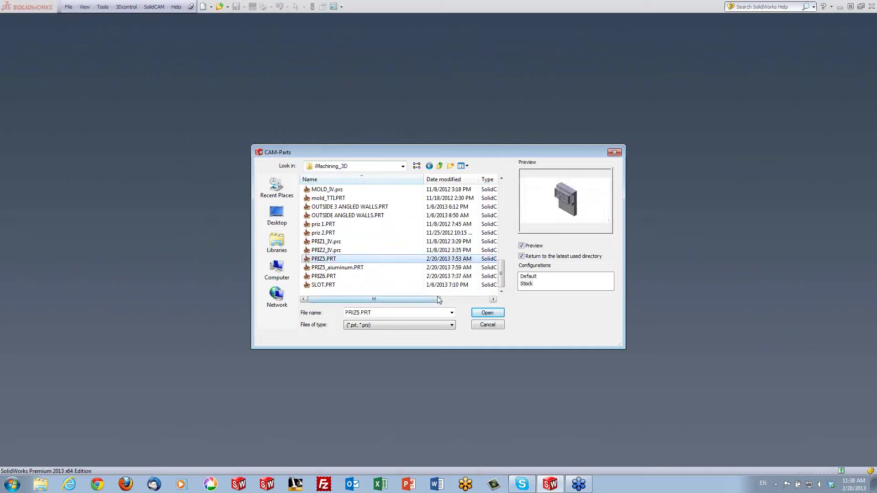
left_click(329, 268)
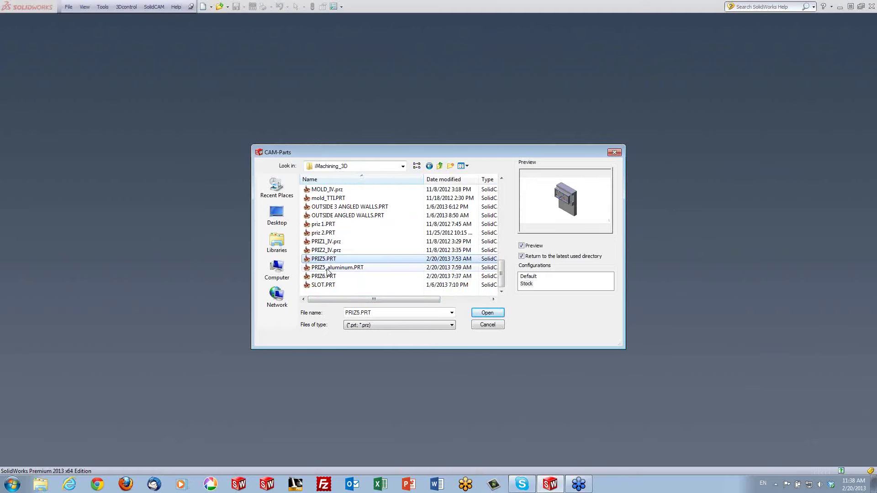
left_click(483, 313)
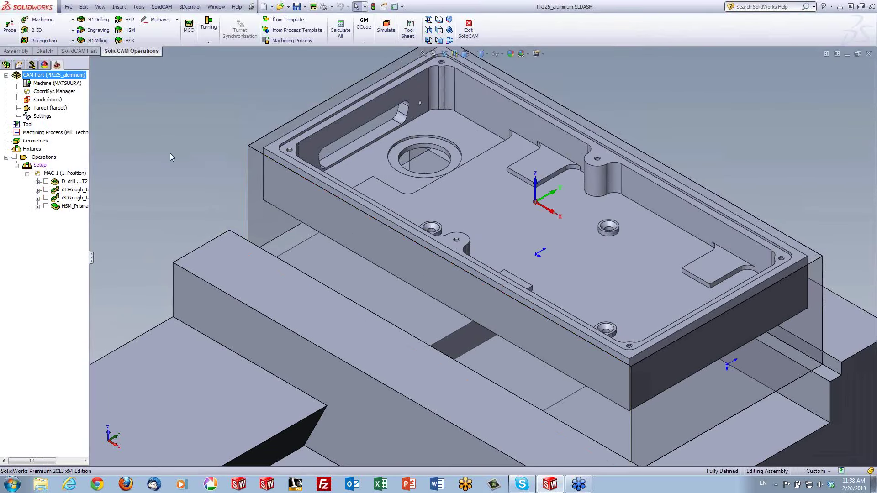
Step: Start a SolidVerify simulation of i3DRough_target, then pause it and slow it to the lowest speed
right_click(63, 176)
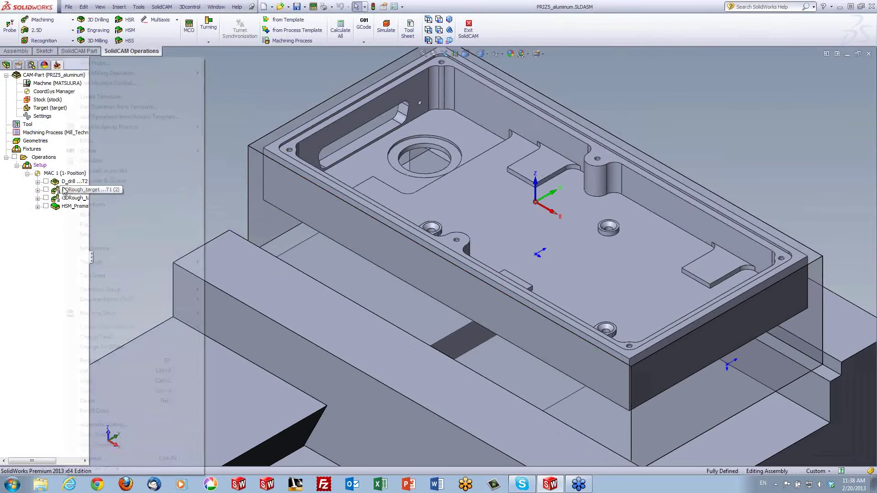
left_click(93, 191)
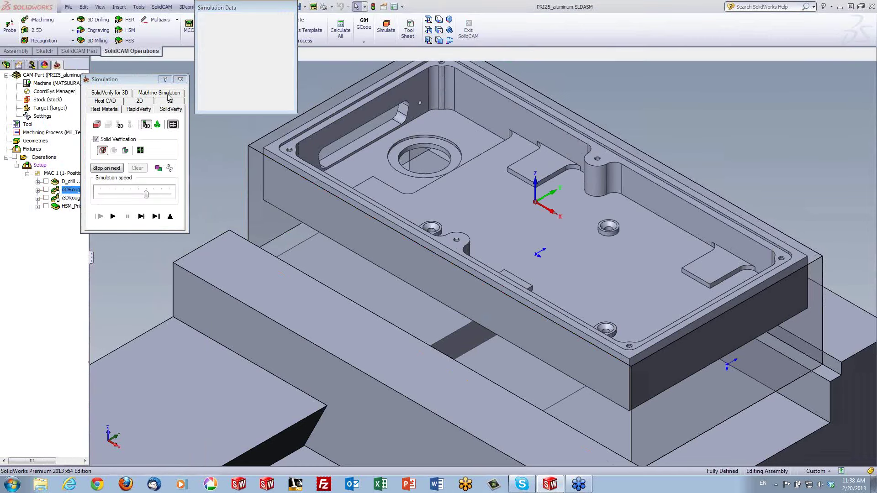
left_click(168, 95)
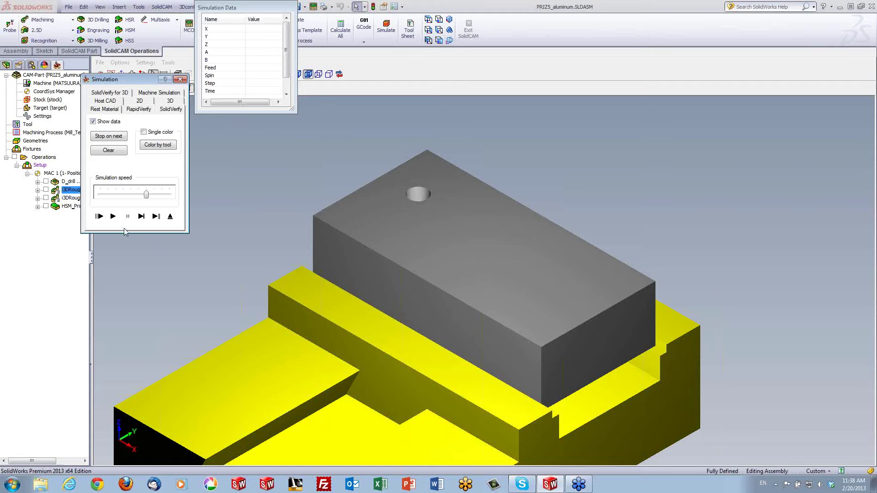
left_click(108, 219)
left_click(127, 217)
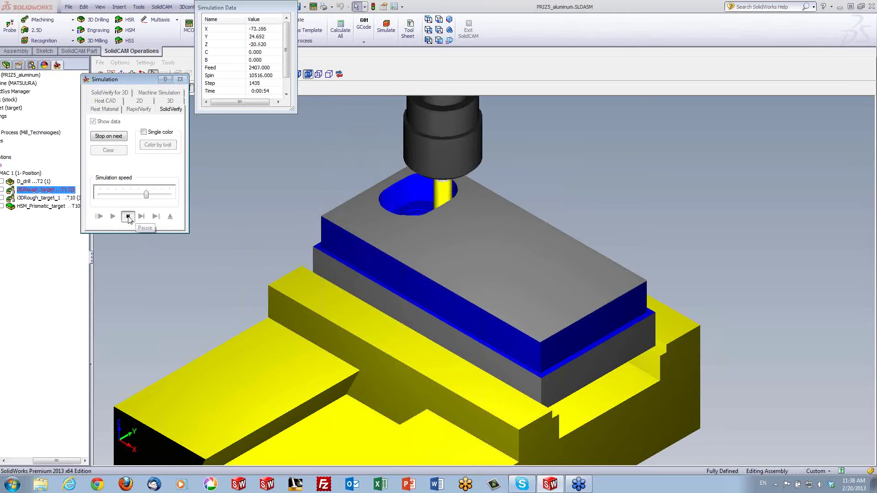
left_click_drag(146, 194, 98, 194)
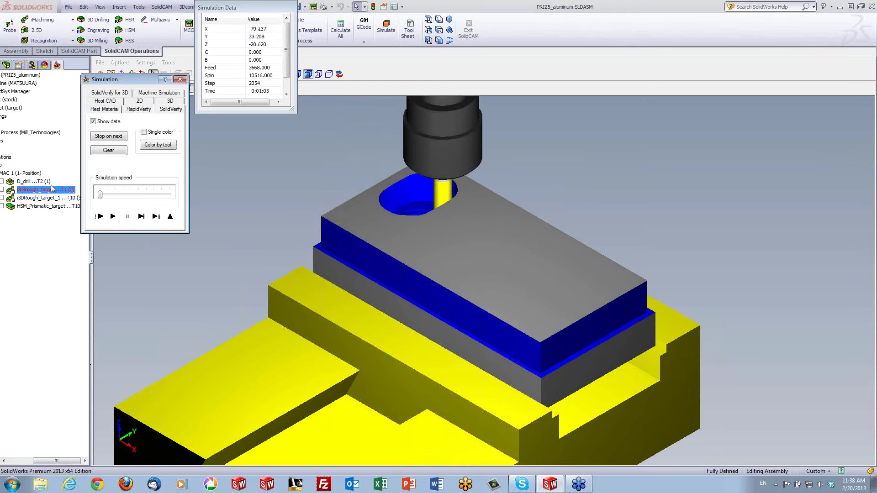
Step: Single-step the roughing simulation and orbit the view around the stock and vise
left_click(141, 217)
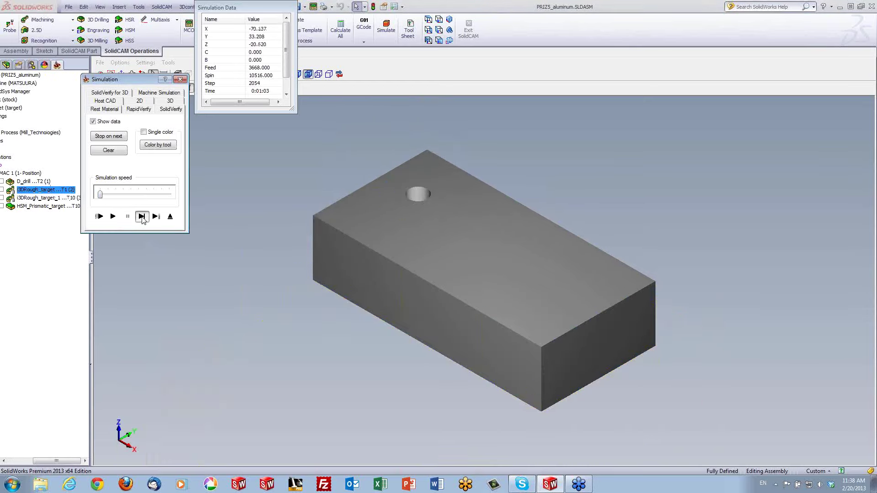
left_click(147, 220)
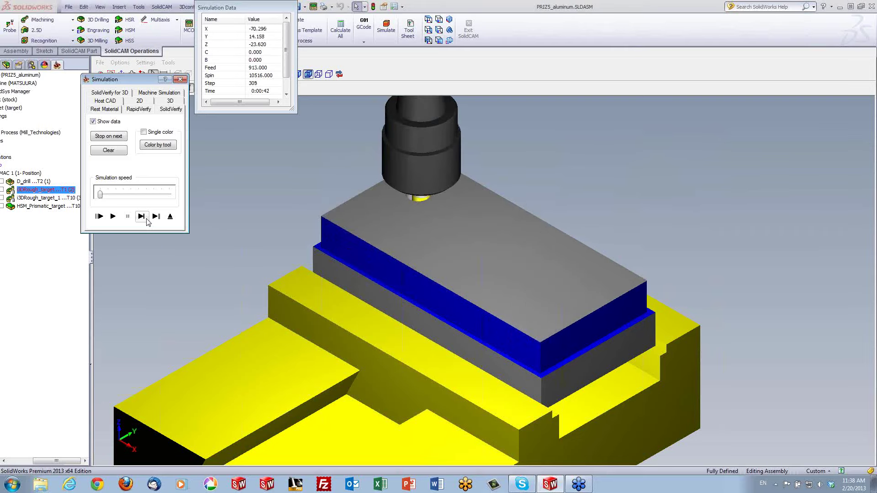
middle_click_drag(410, 258, 395, 230)
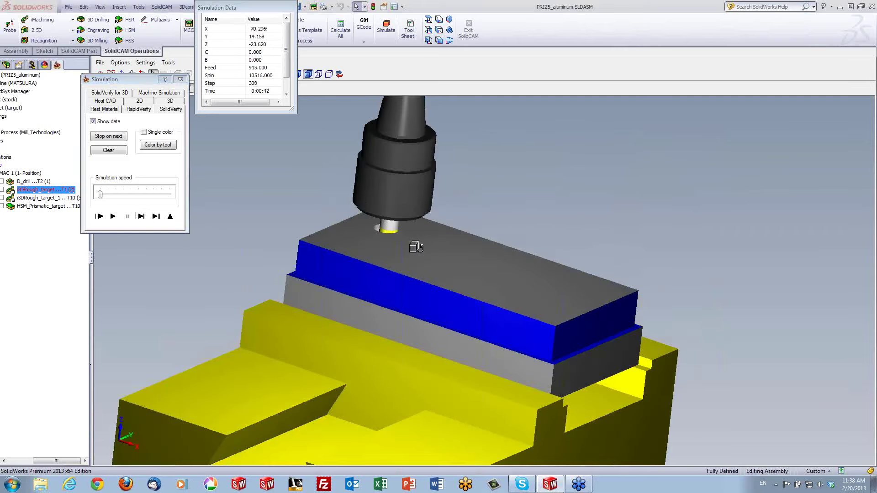
scroll(395, 229, "up", 2)
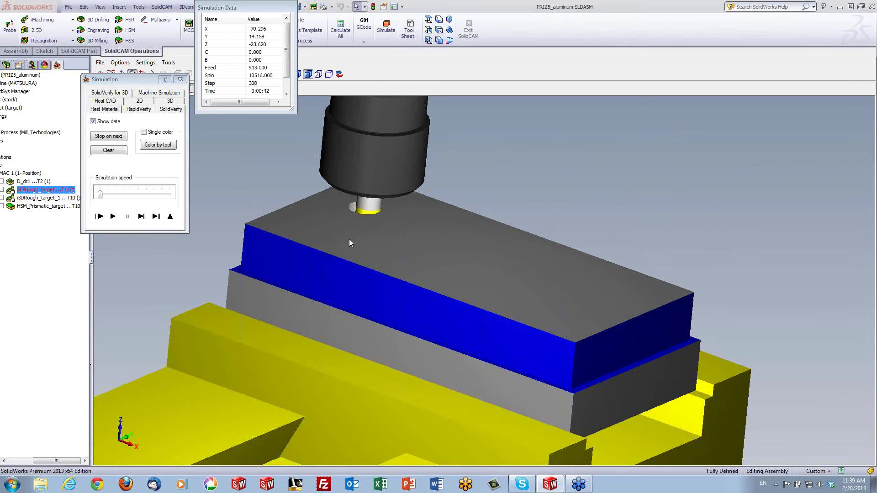
mouse_move(349, 240)
left_mouse_down()
mouse_move(280, 240)
mouse_move(347, 241)
mouse_move(344, 193)
left_mouse_up()
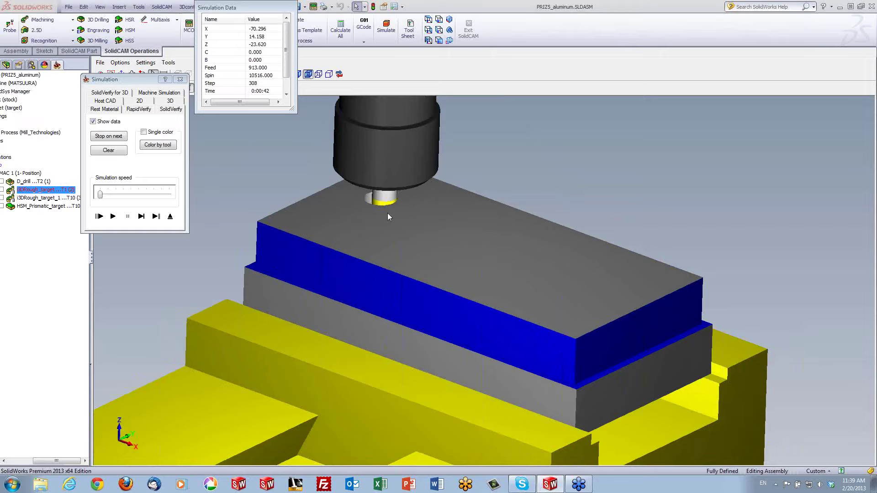
Step: Resume the simulation at higher speed until the pocket is roughed (0:04:59), then exit
left_click(113, 216)
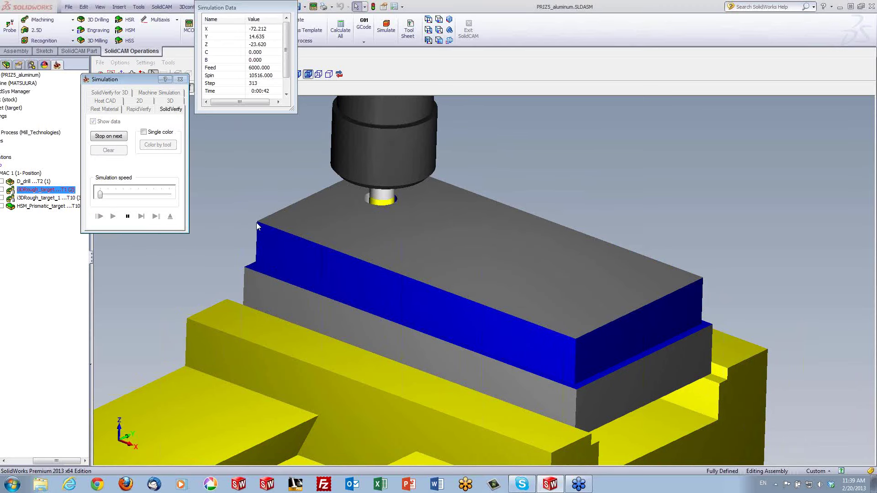
left_click_drag(101, 195, 117, 196)
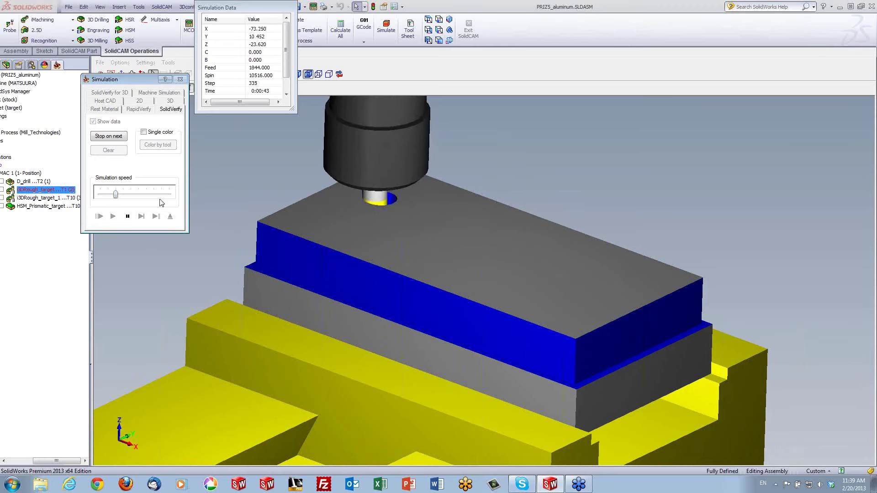
left_click(130, 195)
left_click_drag(130, 196, 146, 195)
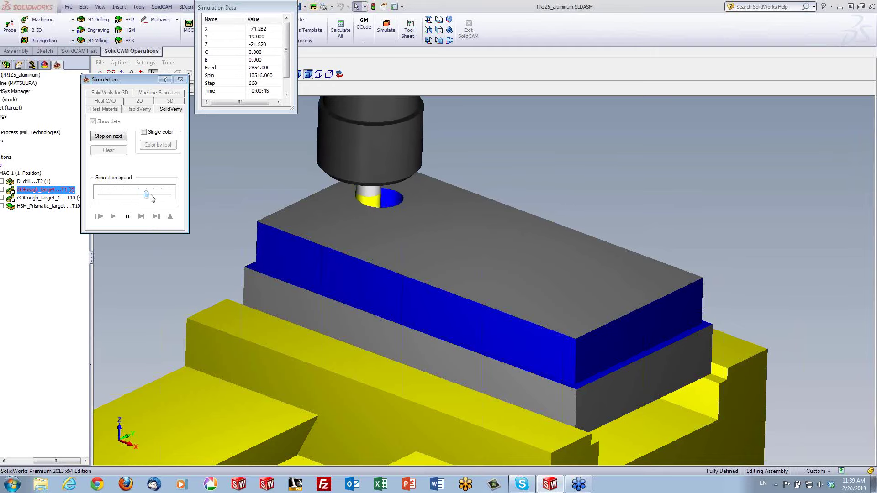
middle_click_drag(368, 290, 353, 214)
scroll(353, 213, "down", 3)
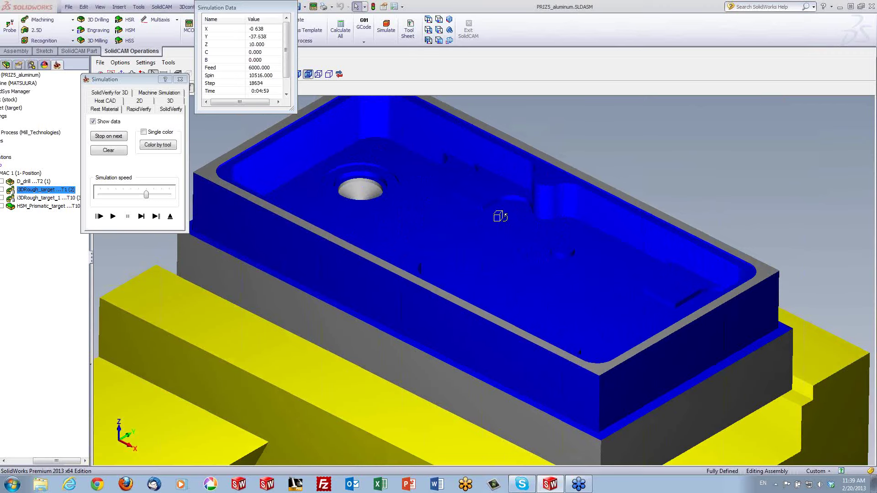
middle_click_drag(501, 217, 503, 151)
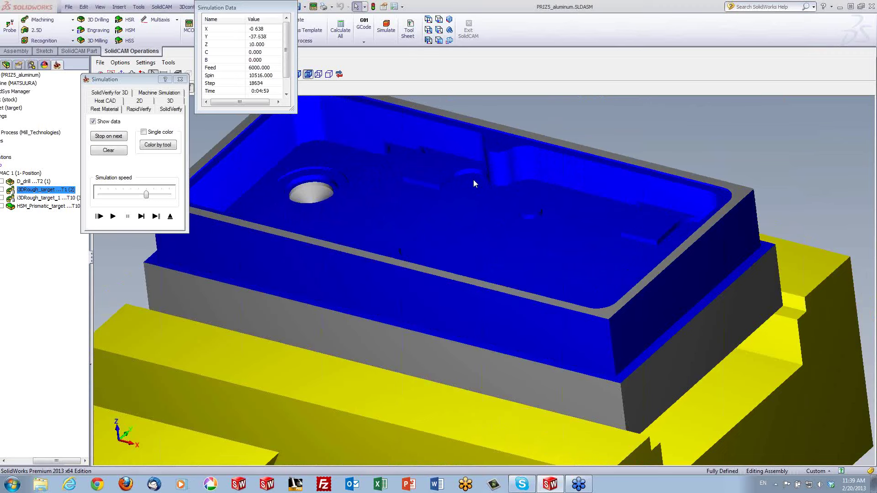
scroll(474, 180, "up", 2)
scroll(474, 179, "up", 1)
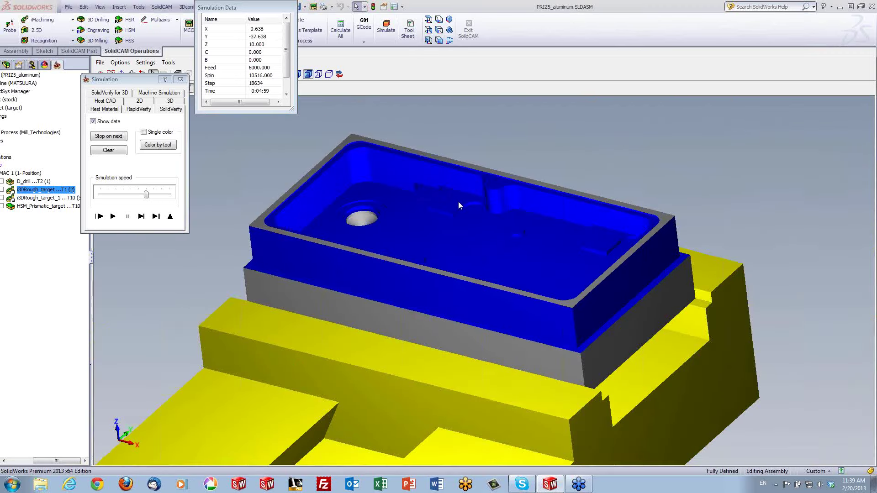
left_click(170, 216)
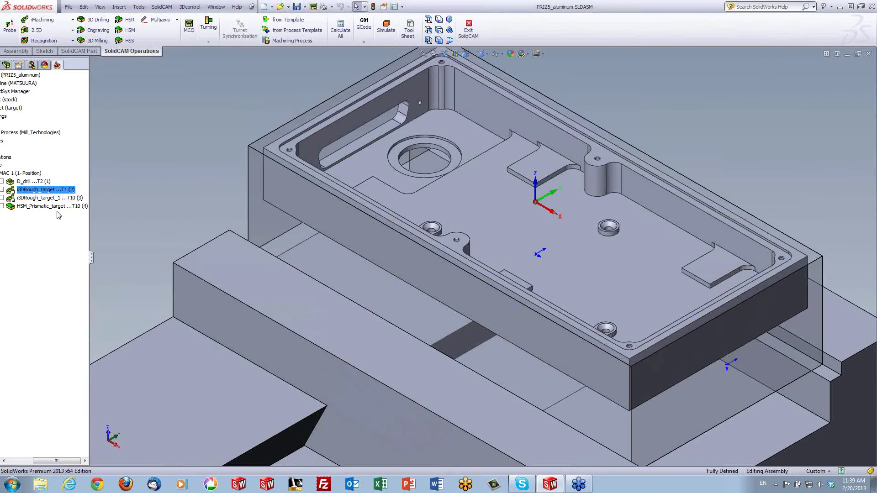
left_click(32, 200)
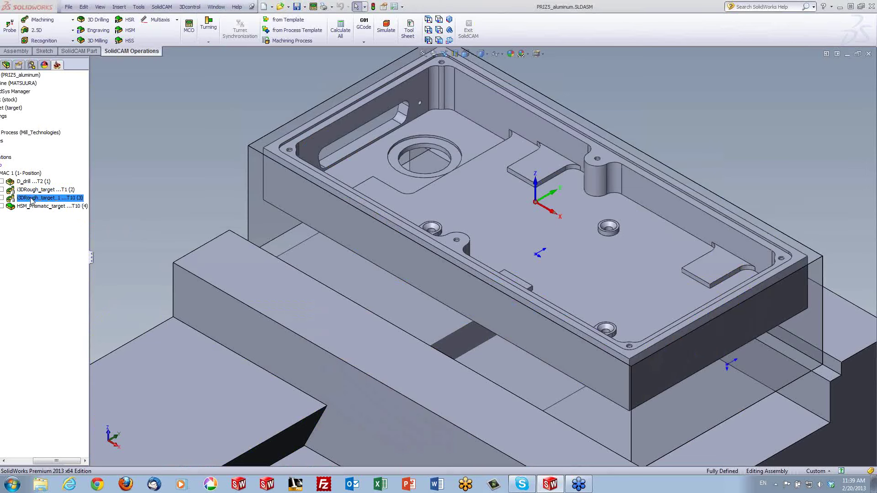
double_click(32, 200)
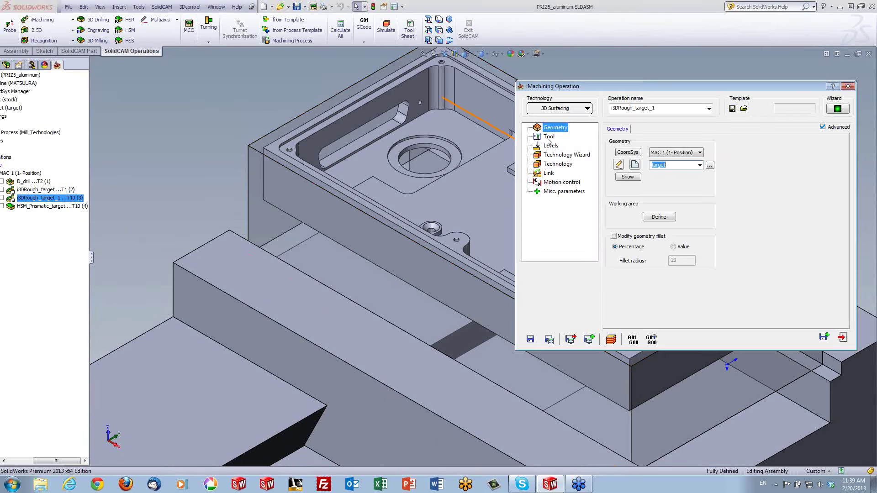
left_click(548, 138)
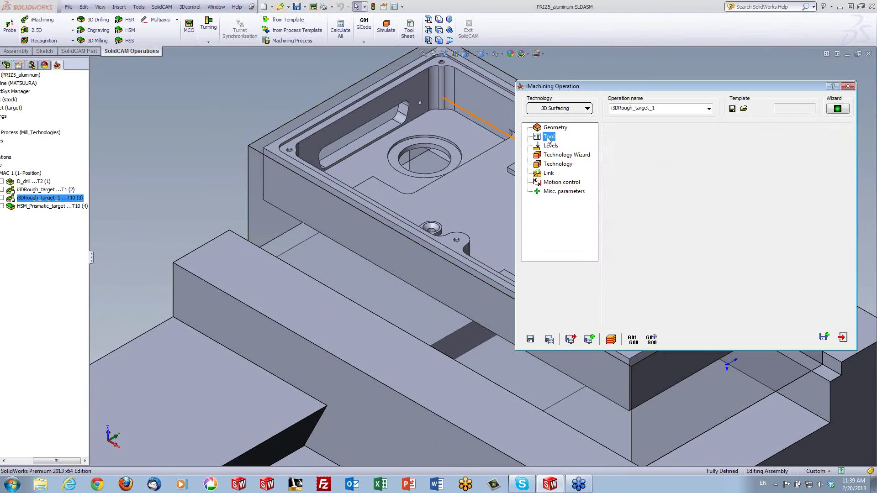
left_click(843, 338)
left_click(148, 229)
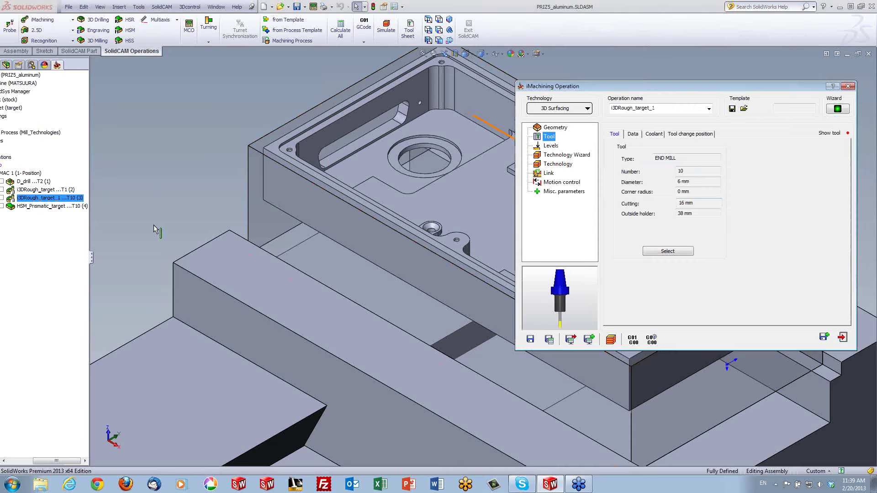
Step: Simulate i3DRough_target_1 (tool T10) in SolidVerify, clearing the pocket's leftover material, then exit
right_click(40, 199)
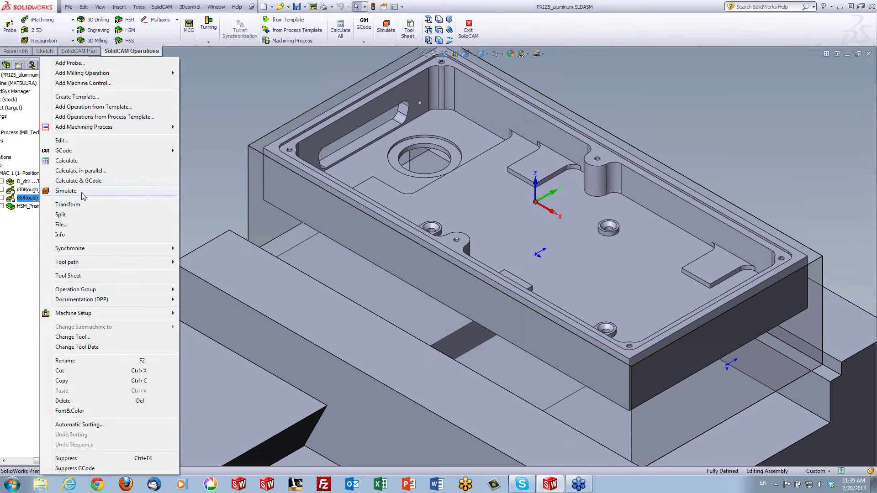
left_click(66, 191)
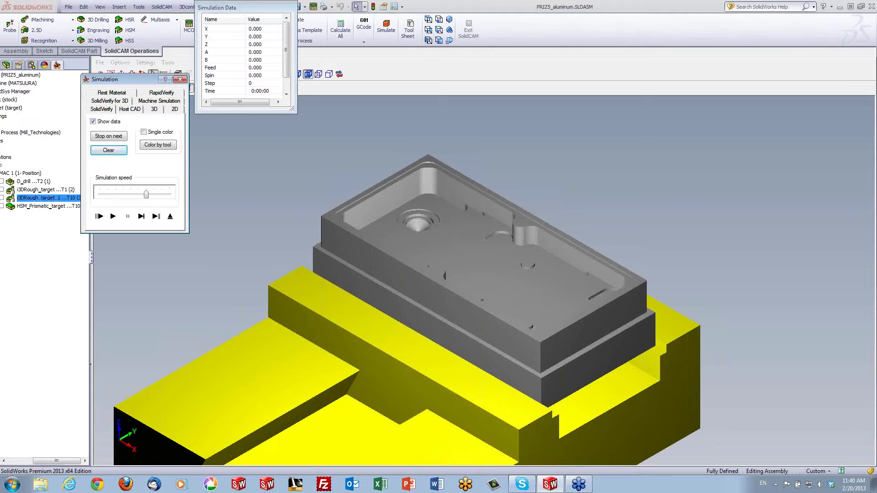
left_click(742, 227)
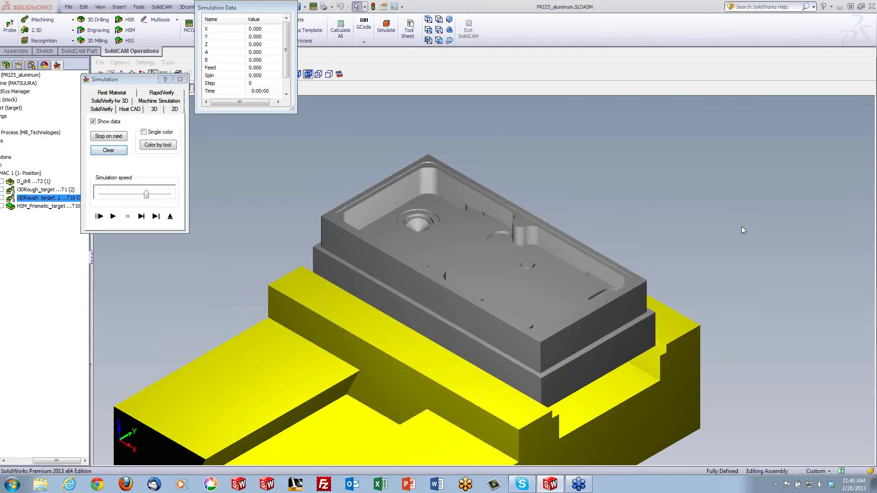
left_click(114, 216)
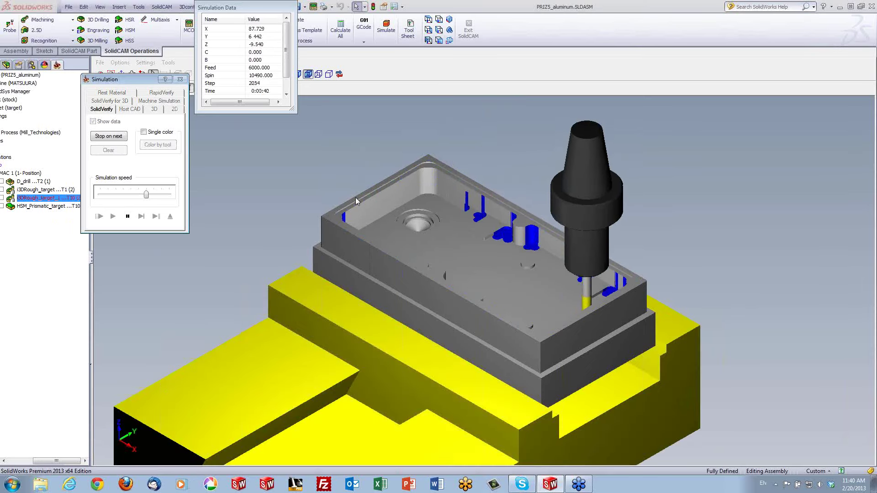
mouse_move(613, 290)
middle_mouse_down()
mouse_move(589, 288)
mouse_move(607, 293)
mouse_move(461, 213)
middle_mouse_up()
scroll(460, 212, "up", 3)
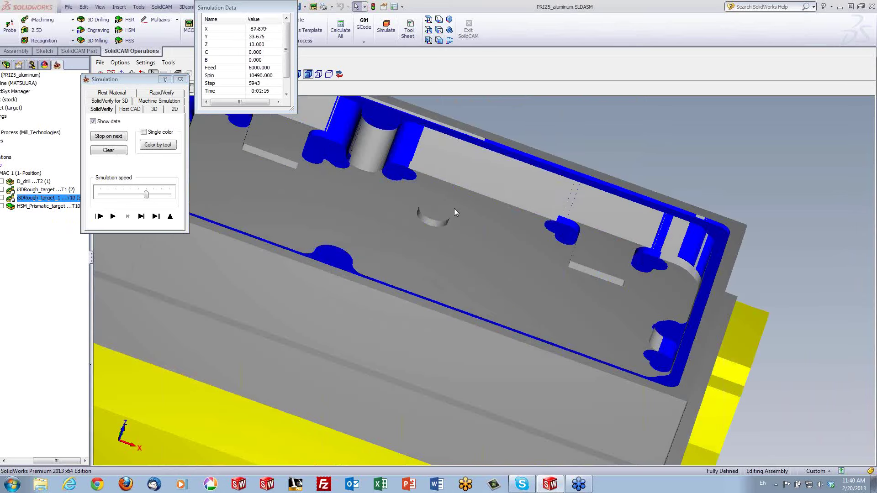
scroll(369, 217, "down", 3)
scroll(371, 204, "up", 3)
scroll(371, 203, "up", 2)
scroll(303, 136, "down", 3)
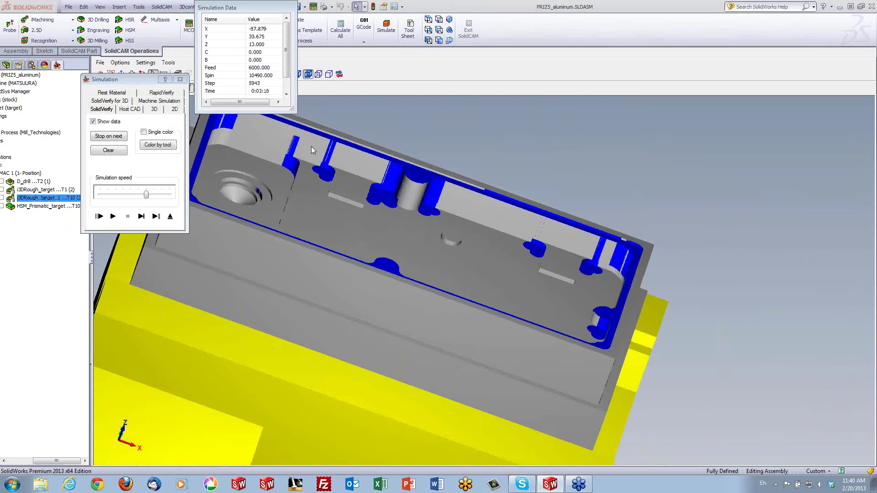
left_click(171, 217)
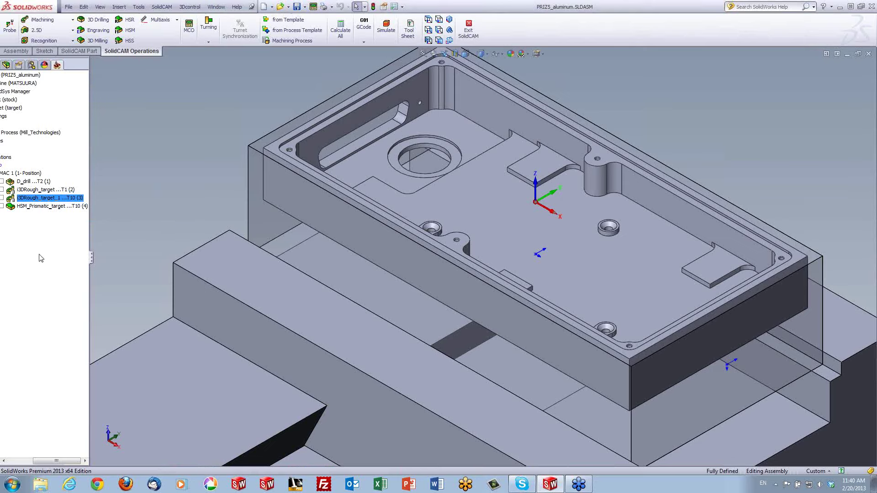
Step: Review HSM_Prismatic_target's 6 mm end mill and passes (step down 5, step over 3), then launch simulation
double_click(37, 206)
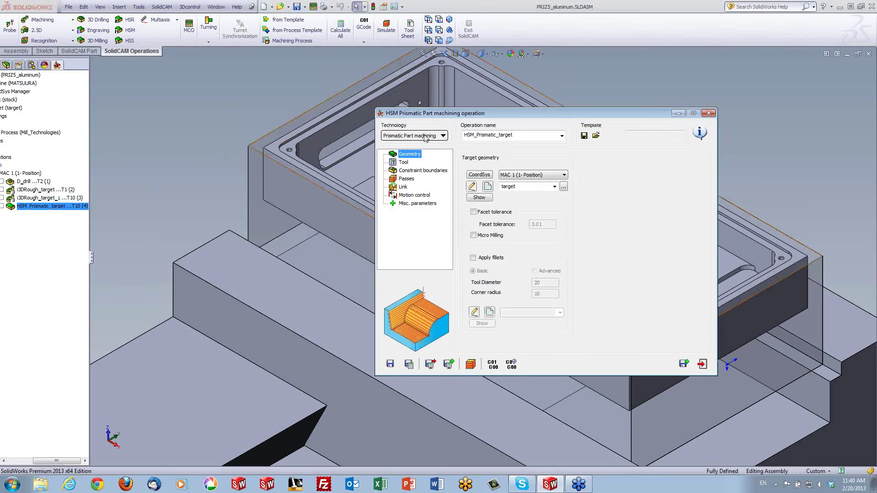
left_click(402, 163)
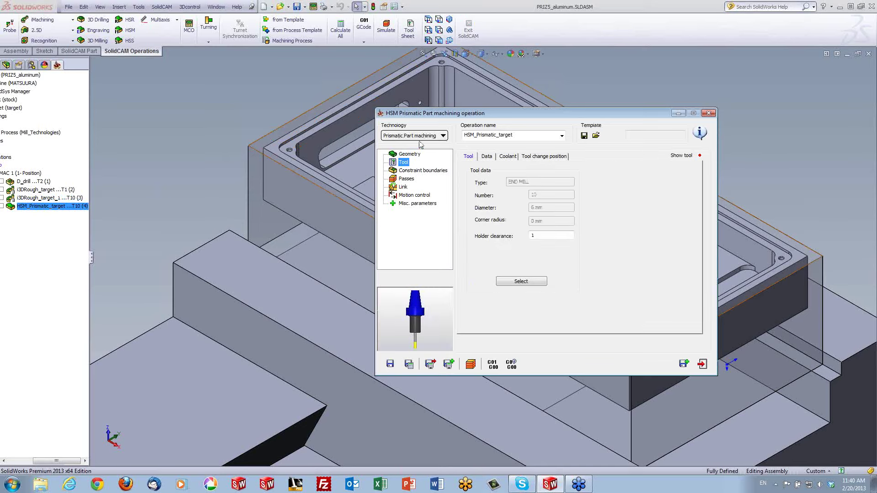
left_click(403, 179)
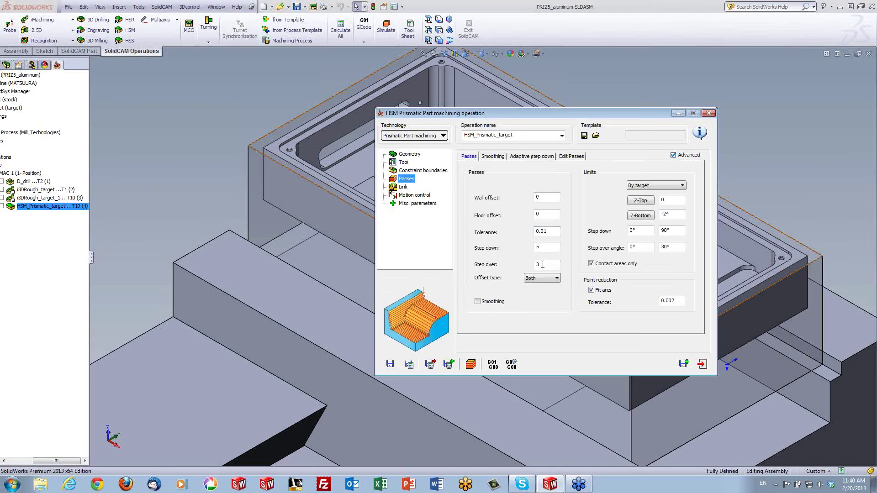
left_click(473, 363)
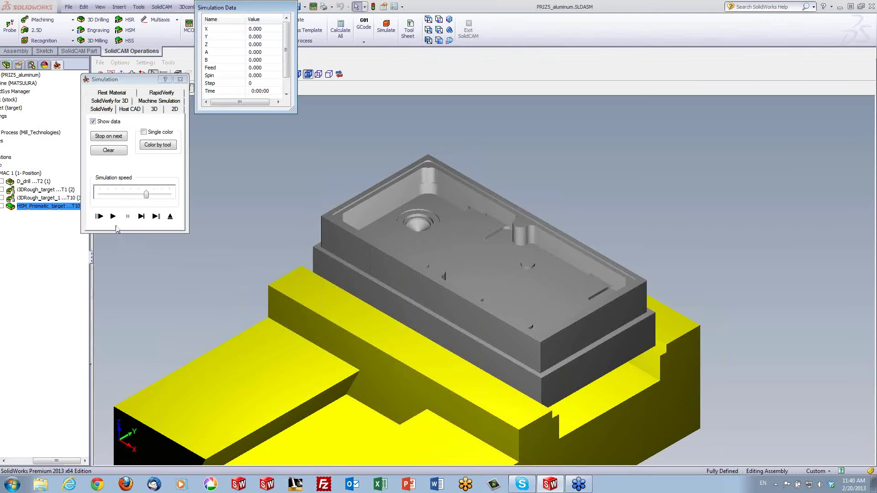
Step: Play the HSM_Prismatic_target simulation to completion (0:18:33), then exit the simulation and operation dialog
left_click(113, 218)
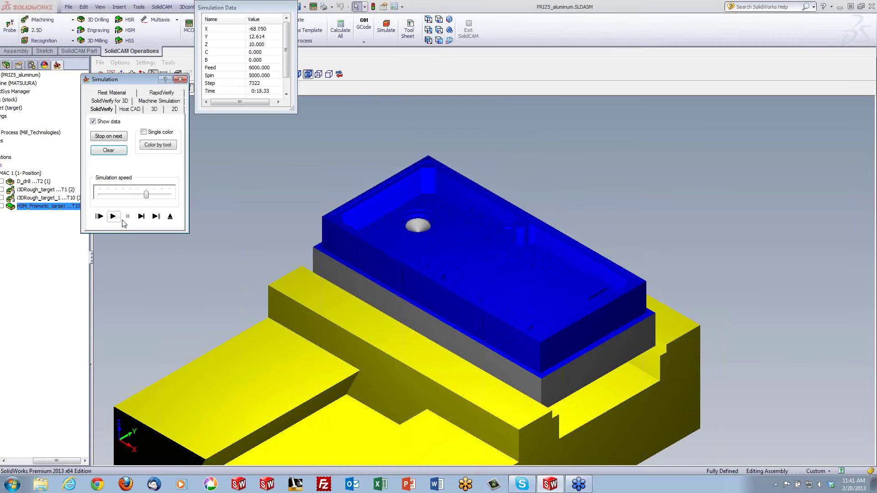
left_click_drag(442, 236, 489, 238)
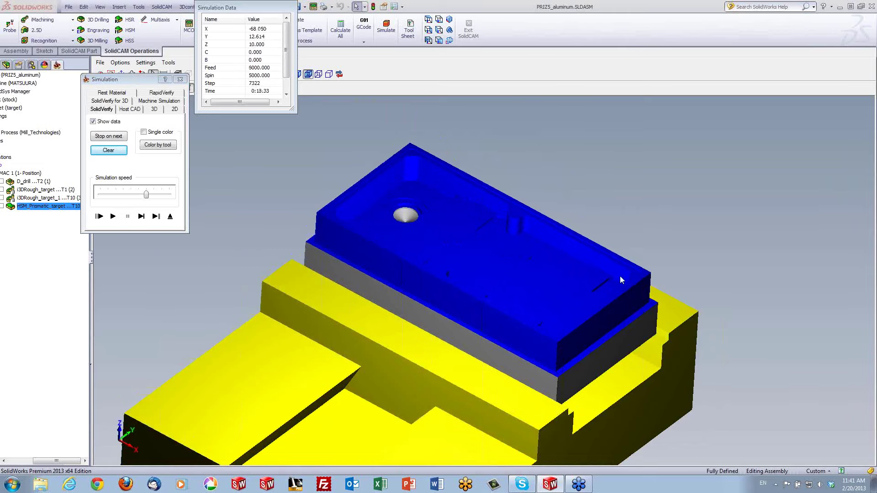
left_click_drag(600, 292, 247, 276)
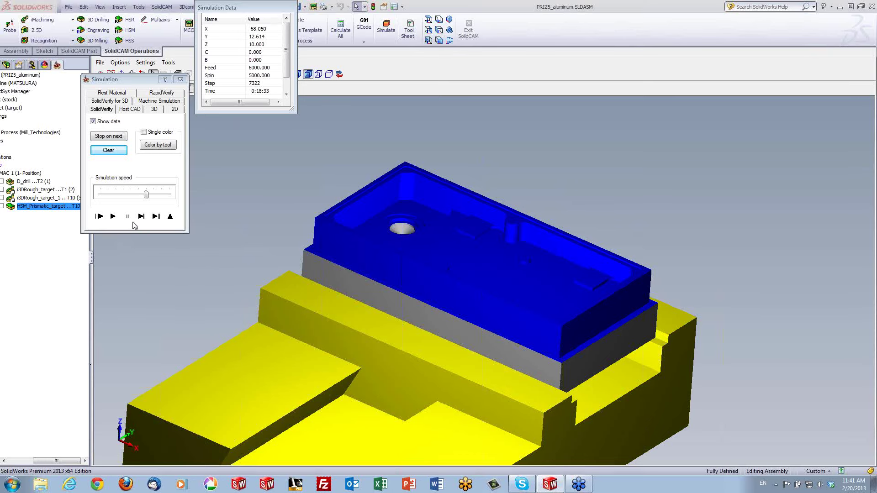
left_click(151, 225)
left_click(173, 221)
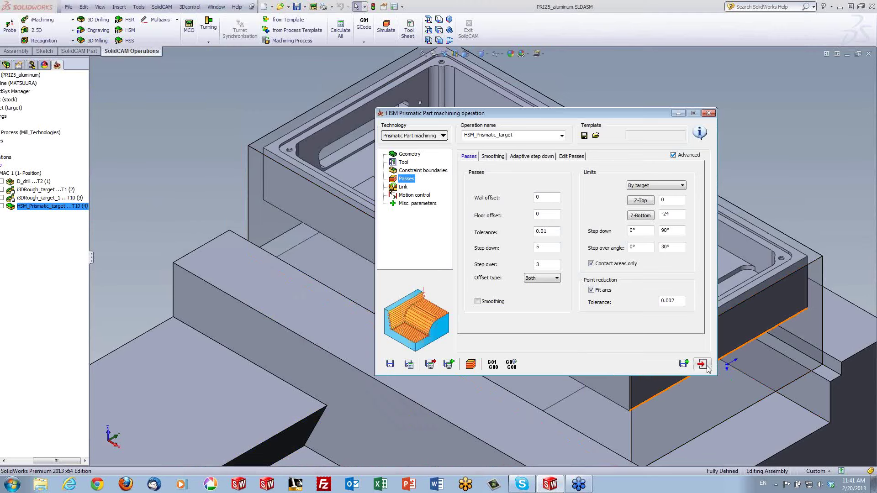
left_click(702, 364)
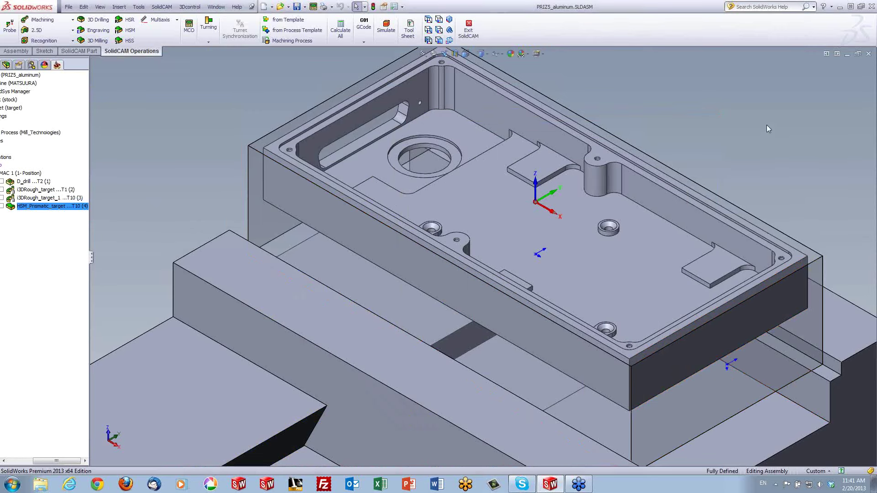
Step: Close PRIZ5_aluminum, open PRIZ6 from the recent parts list, and zoom the model view
left_click(868, 54)
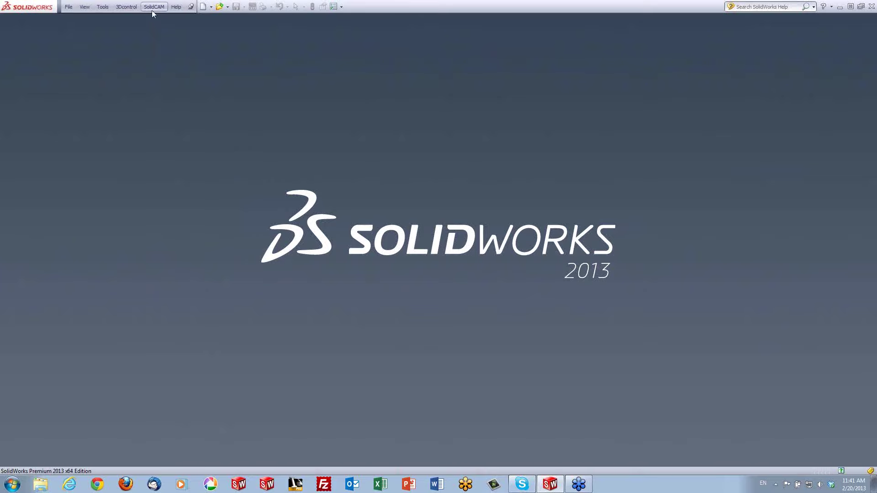
left_click(153, 8)
left_click(179, 184)
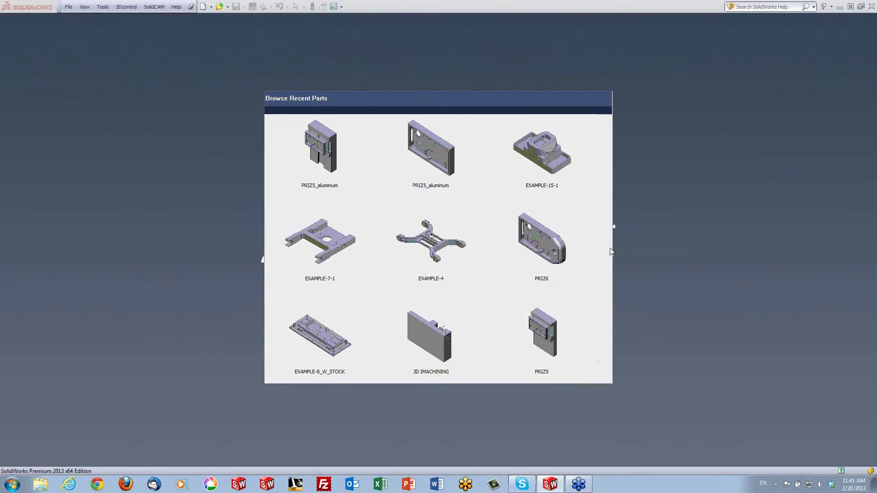
left_click(553, 250)
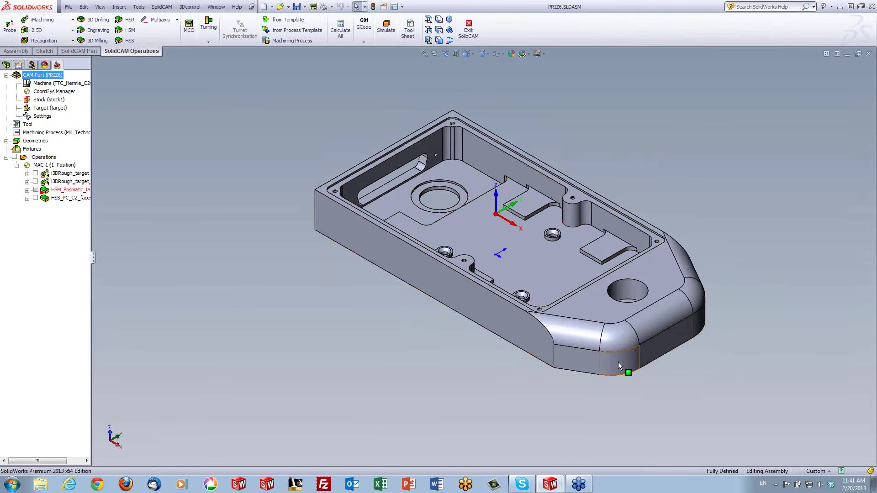
scroll(618, 362, "down", 3)
scroll(621, 366, "up", 3)
scroll(622, 365, "up", 2)
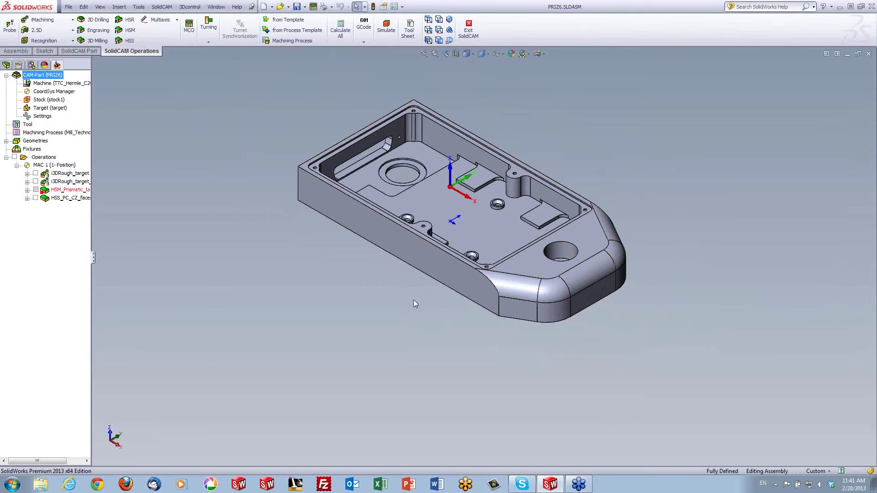
Step: Preview the drive-surface faces of the fourth operation, HSS_PC_CZ_faces, and launch its simulation
left_click(57, 198)
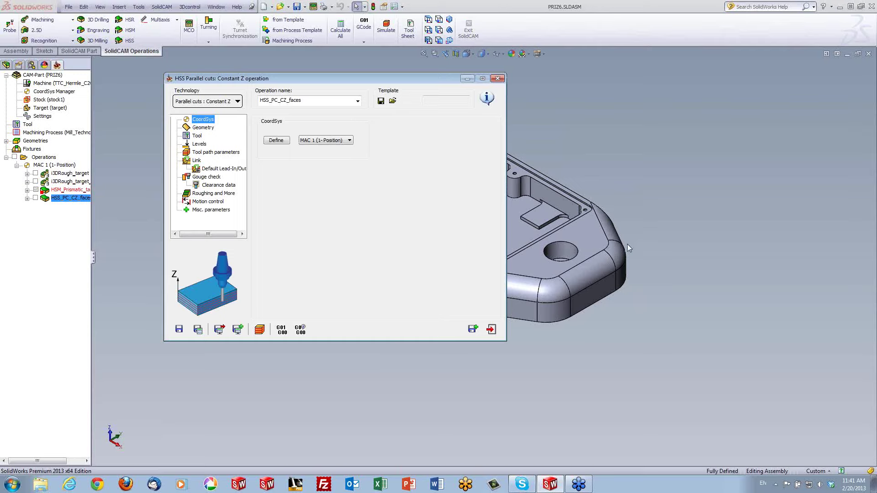
left_click(210, 129)
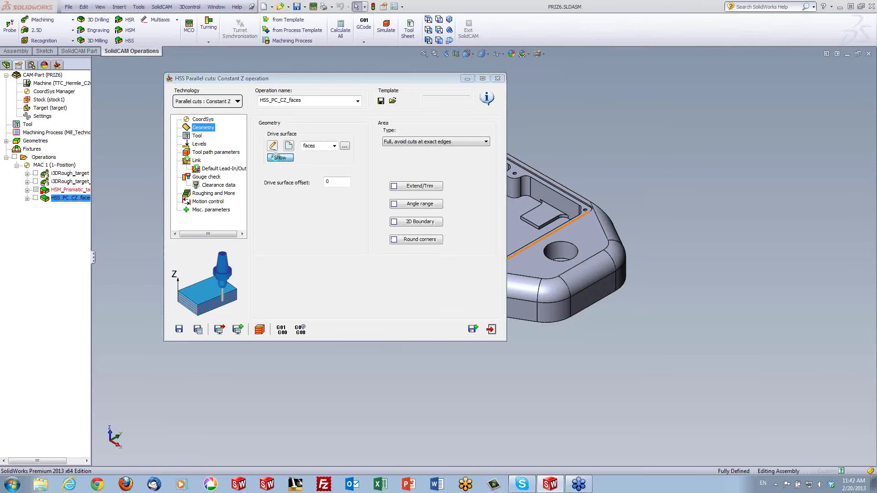
left_click(276, 158)
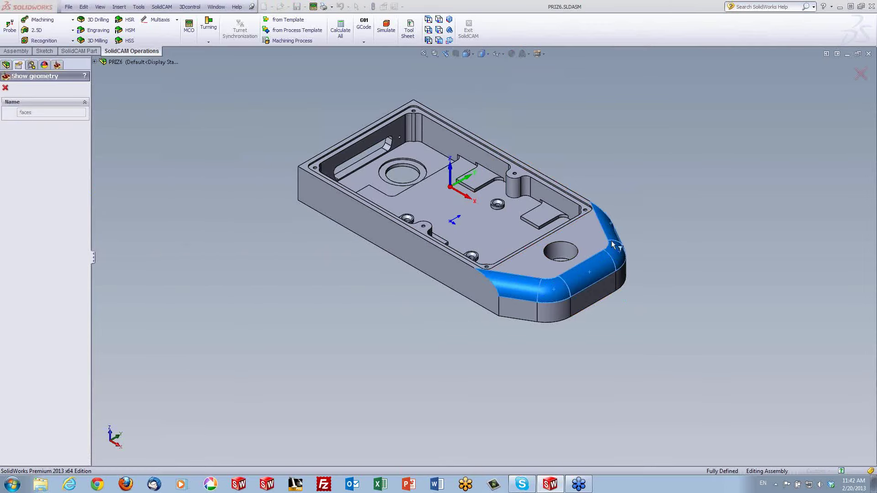
left_click(5, 87)
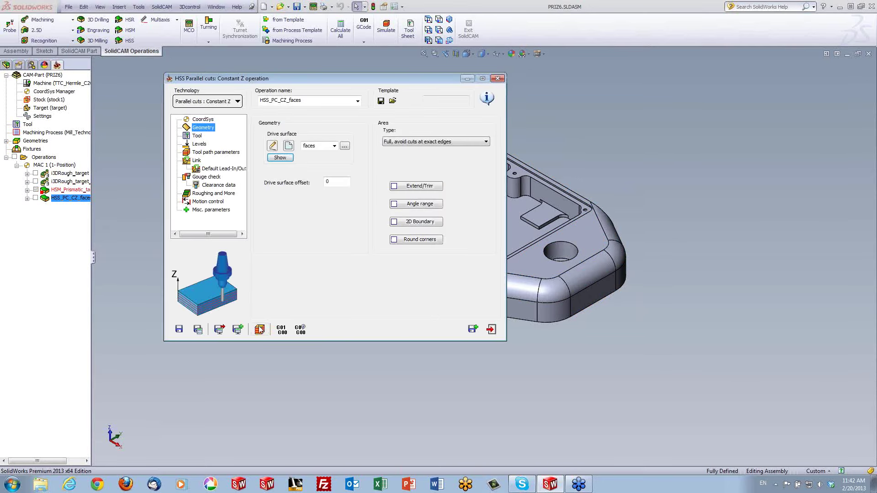
left_click(257, 330)
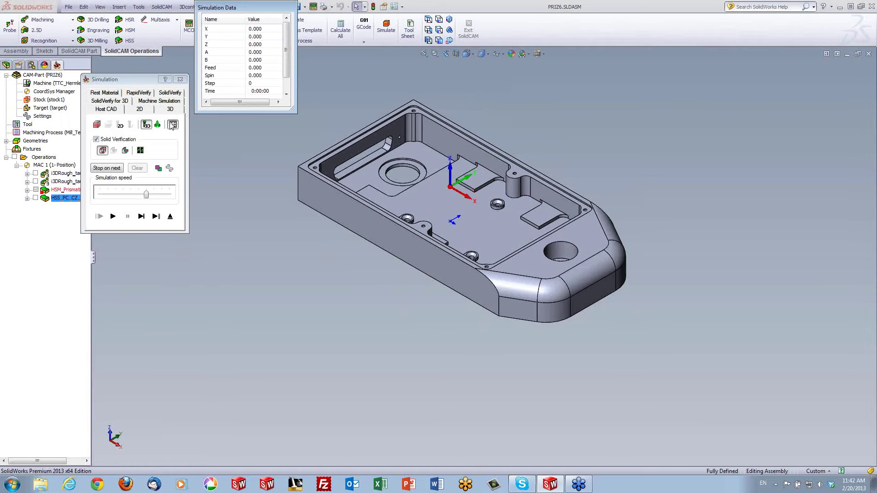
Step: Switch the HSS_PC_CZ_faces simulation to SolidVerify and zoom in on the result
left_click(168, 93)
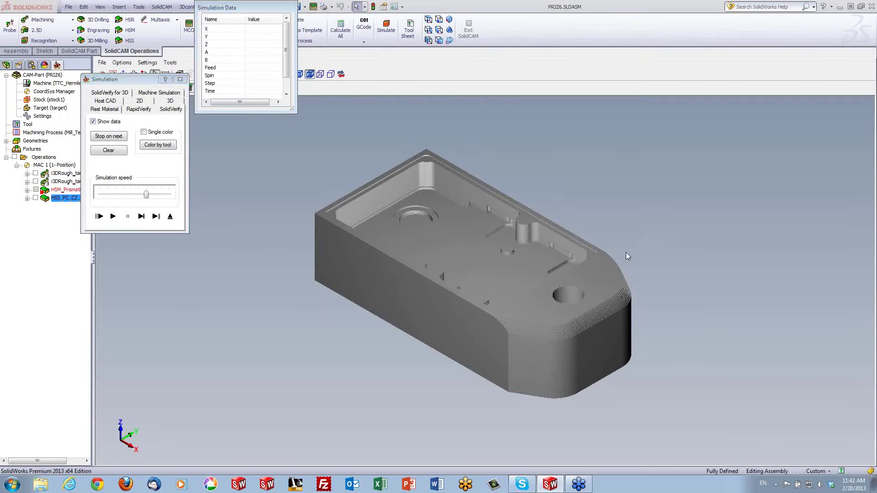
scroll(569, 287, "up", 2)
scroll(565, 287, "up", 2)
scroll(565, 287, "down", 6)
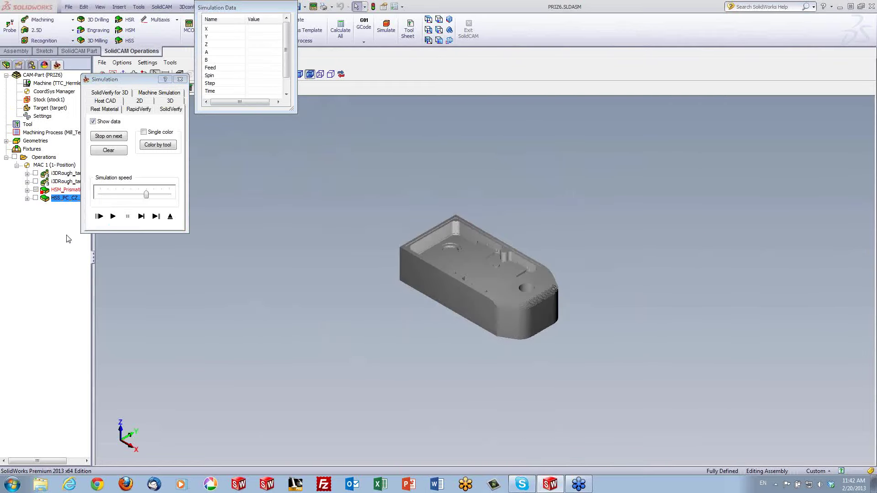
left_click_drag(165, 83, 179, 68)
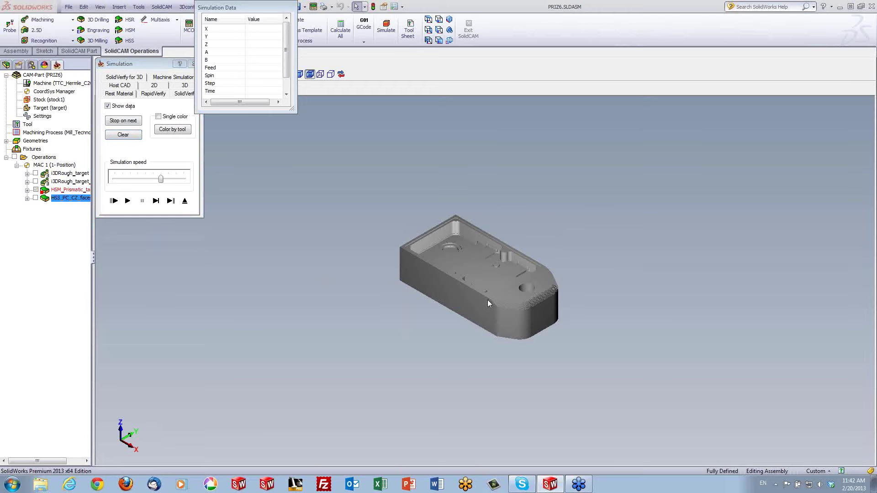
Step: Zoom back out, then close the simulation and the HSS operation settings
scroll(486, 301, "down", 2)
scroll(485, 305, "down", 3)
scroll(548, 328, "down", 2)
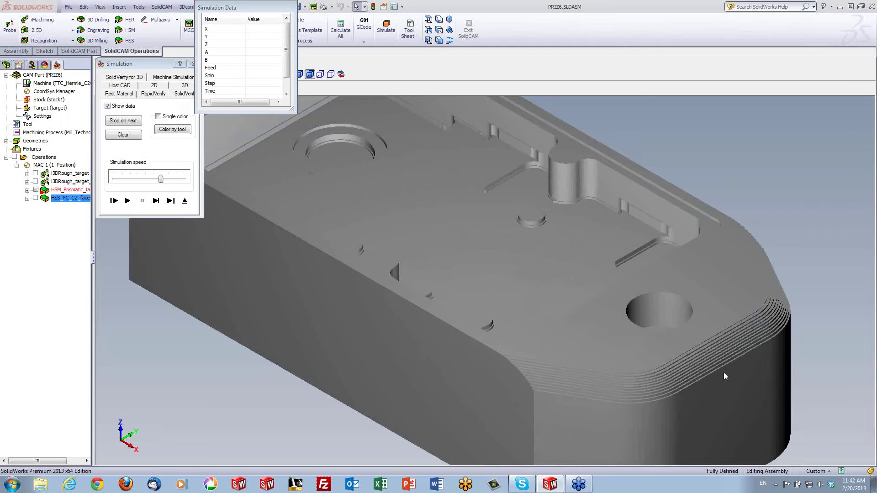
left_click(184, 200)
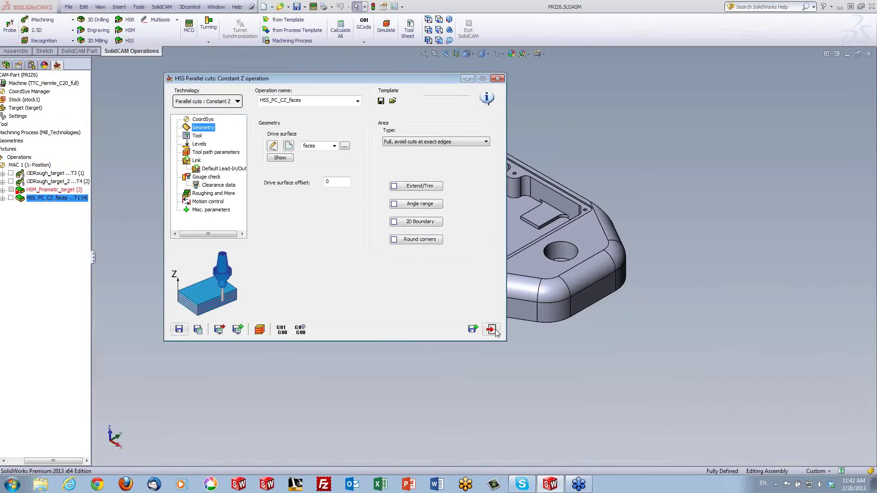
left_click(491, 329)
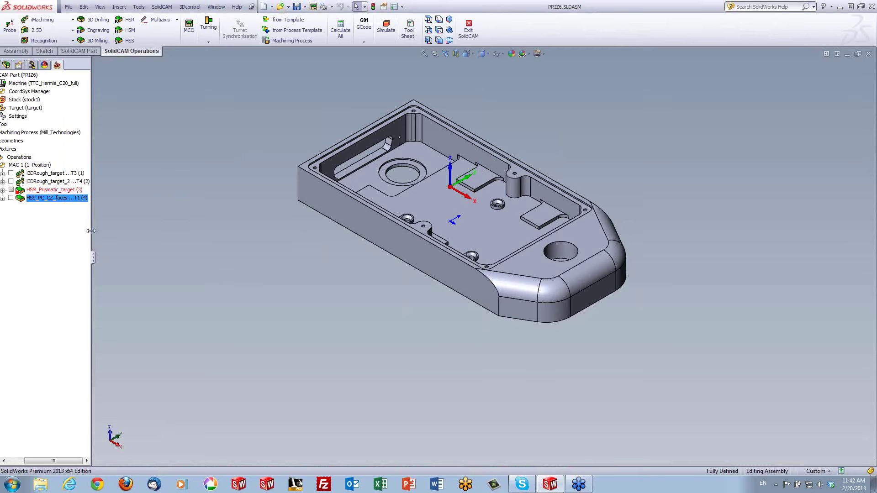
Step: Review i3DRough_target's Technology settings (Rest Rough, Scallop 0.38), then save and exit
left_click(85, 173)
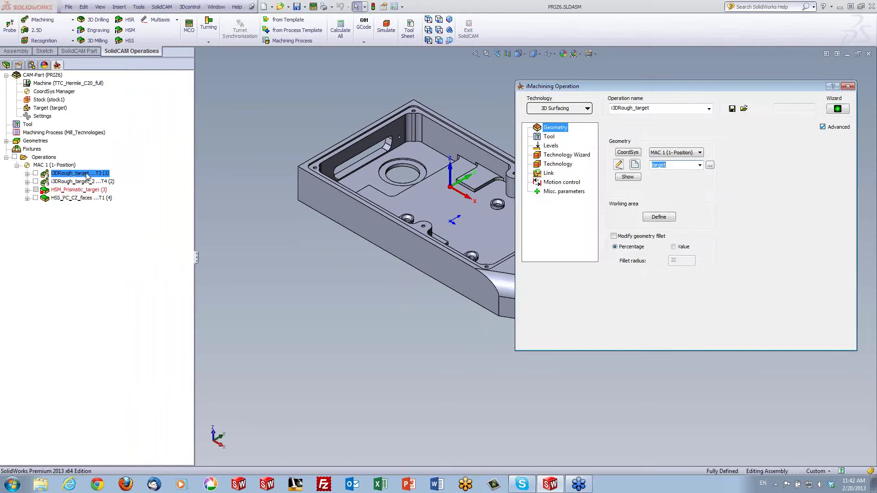
left_click(557, 166)
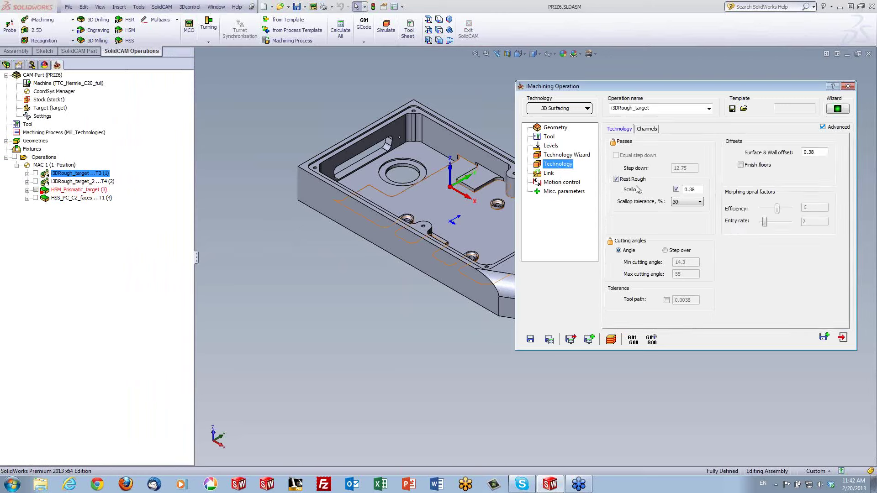
left_click(687, 189)
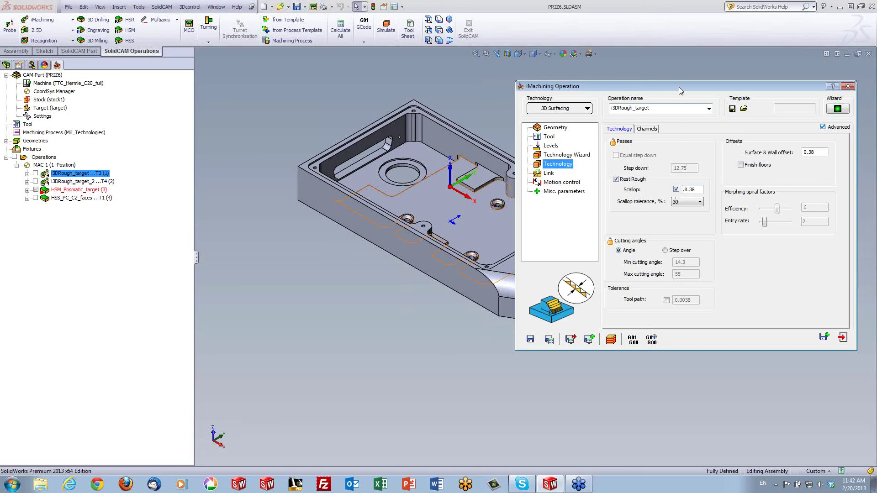
left_click_drag(679, 88, 688, 334)
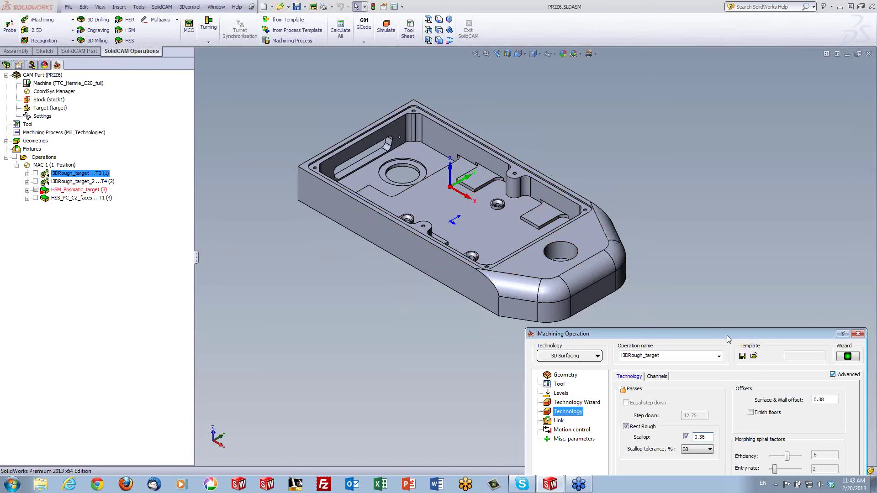
mouse_move(728, 334)
left_mouse_down()
mouse_move(715, 250)
mouse_move(755, 133)
left_mouse_up()
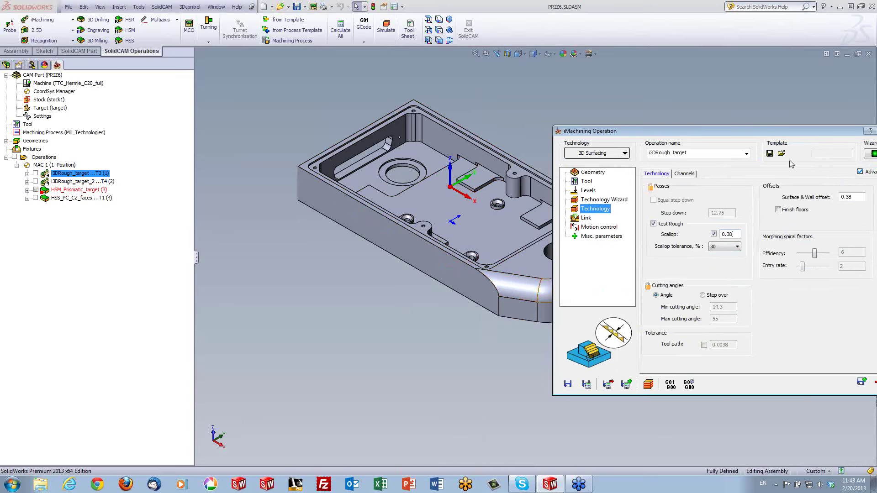
left_click_drag(793, 132, 669, 120)
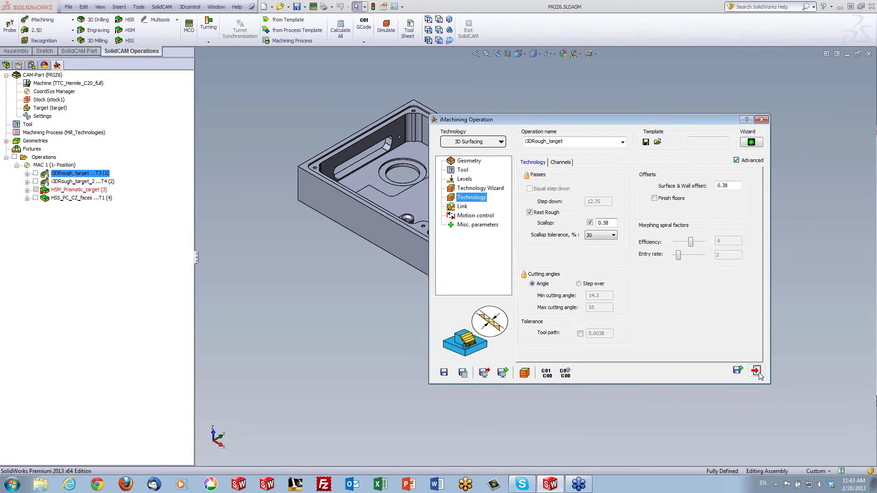
left_click(757, 371)
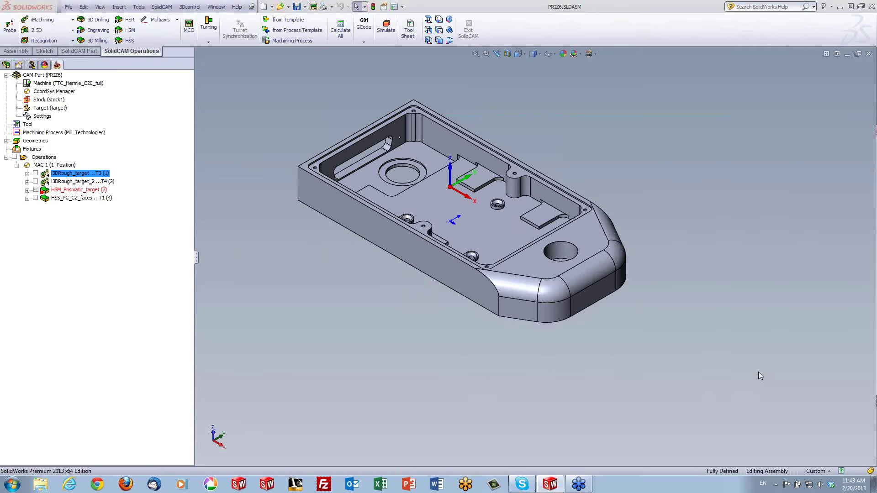
right_click(71, 175)
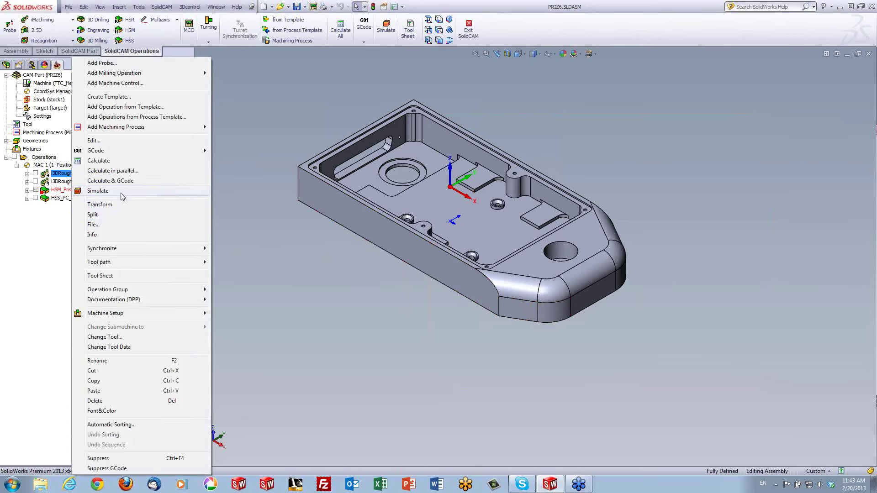
Step: Simulate the i3DRough_target roughing on the stock, slowing then speeding up playback
left_click(98, 191)
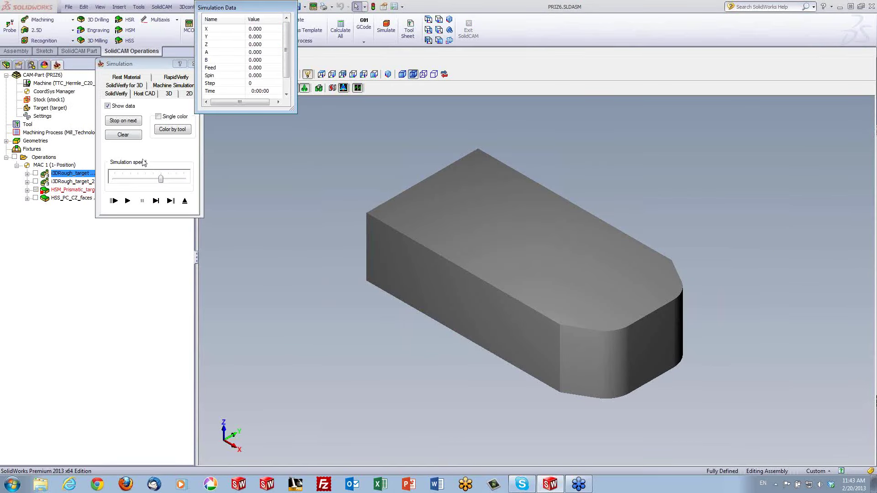
scroll(662, 319, "up", 2)
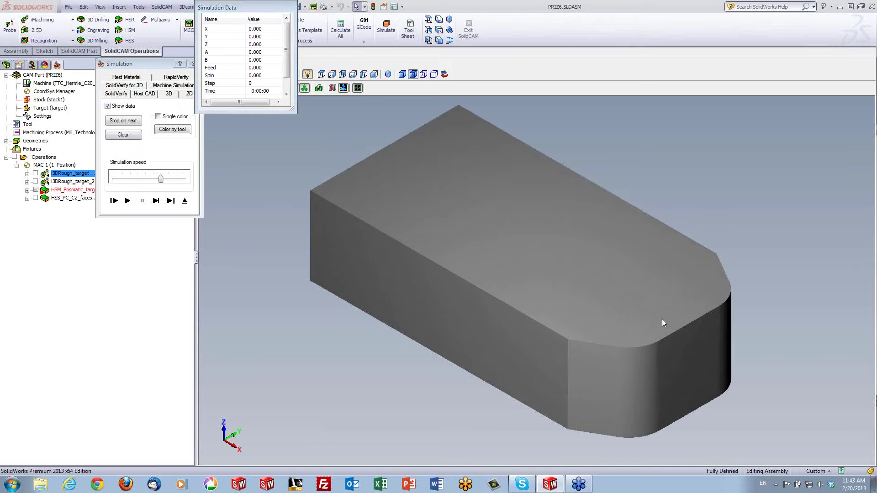
scroll(662, 319, "up", 3)
left_click_drag(164, 182, 131, 180)
left_click(127, 201)
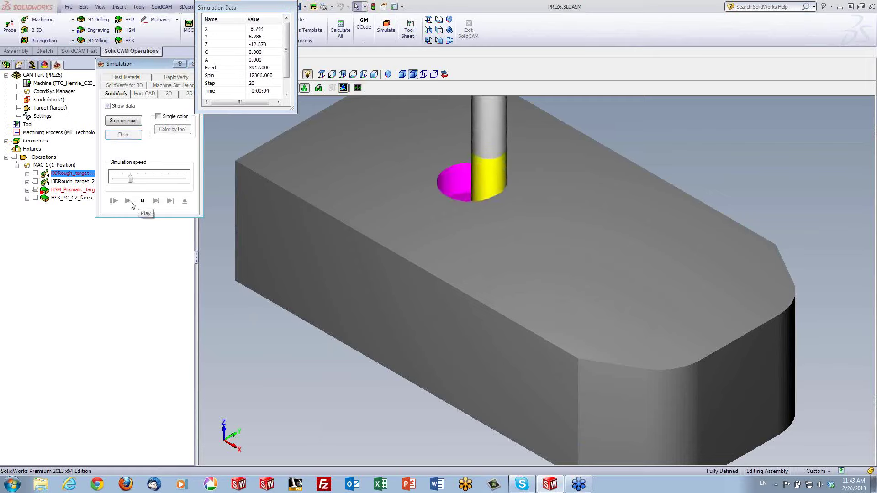
left_click_drag(131, 182, 176, 181)
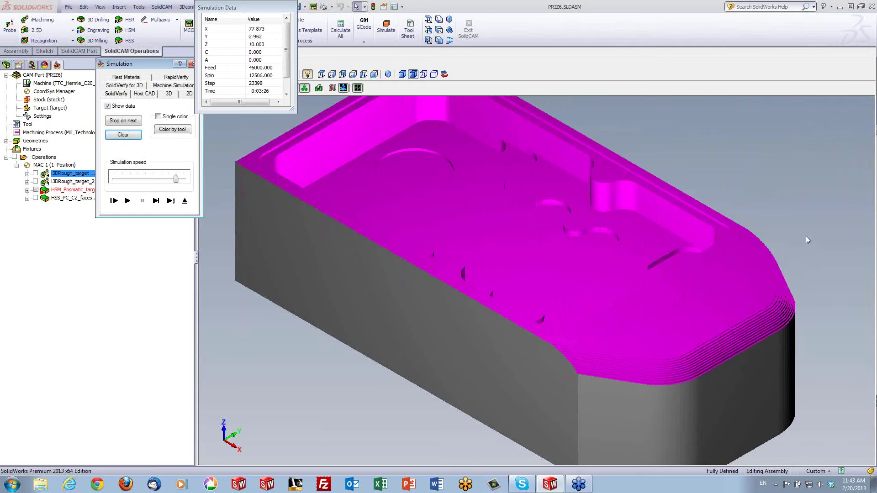
Step: Orbit the stock to view the roughed pocket, then close the simulation
scroll(728, 368, "up", 3)
scroll(730, 366, "down", 3)
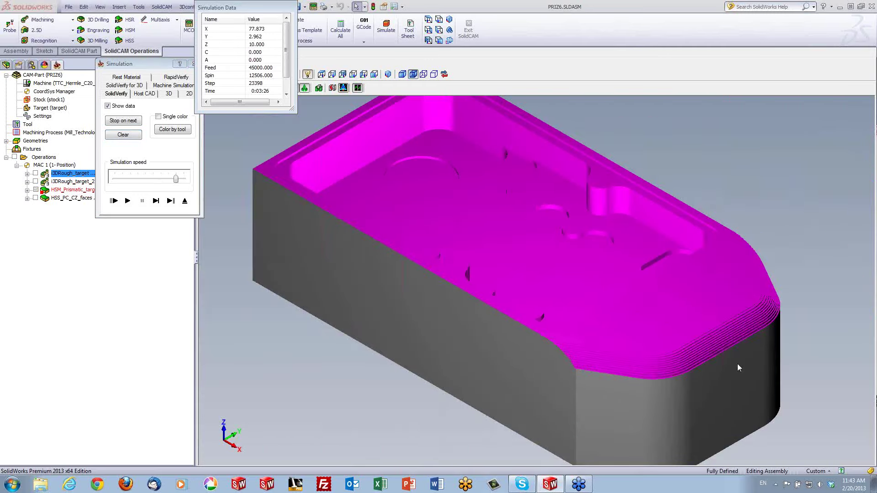
mouse_move(739, 367)
middle_mouse_down()
mouse_move(741, 349)
mouse_move(740, 359)
middle_mouse_up()
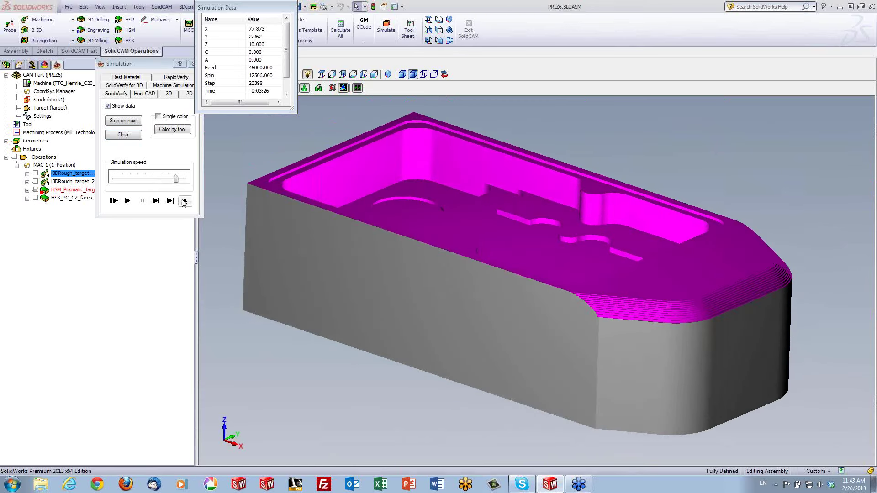
left_click(184, 201)
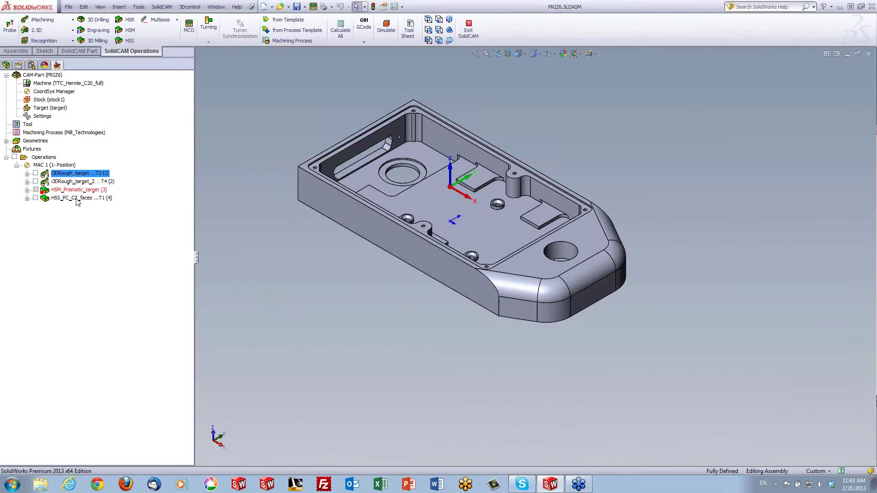
left_click(78, 199)
Step: Simulate HSS_PC_CZ_faces with the part fitted to view at reduced playback speed
right_click(77, 199)
left_click(104, 191)
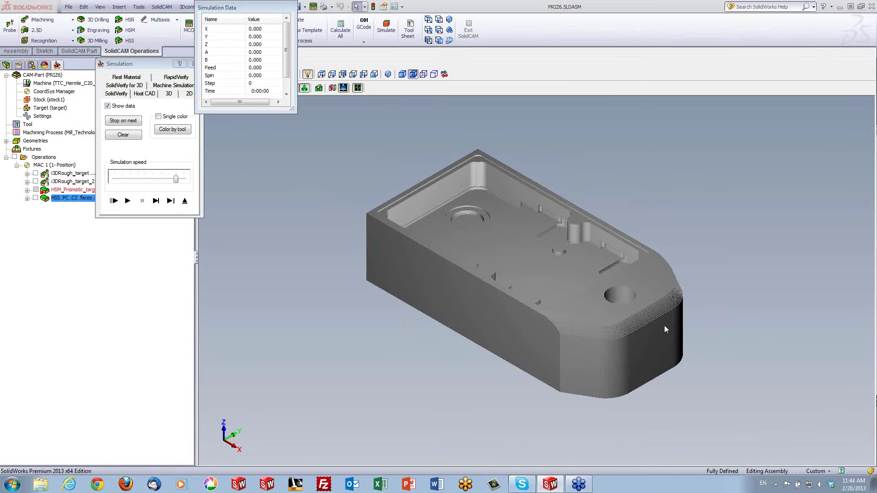
scroll(664, 325, "up", 2)
scroll(743, 402, "up", 2)
key("f")
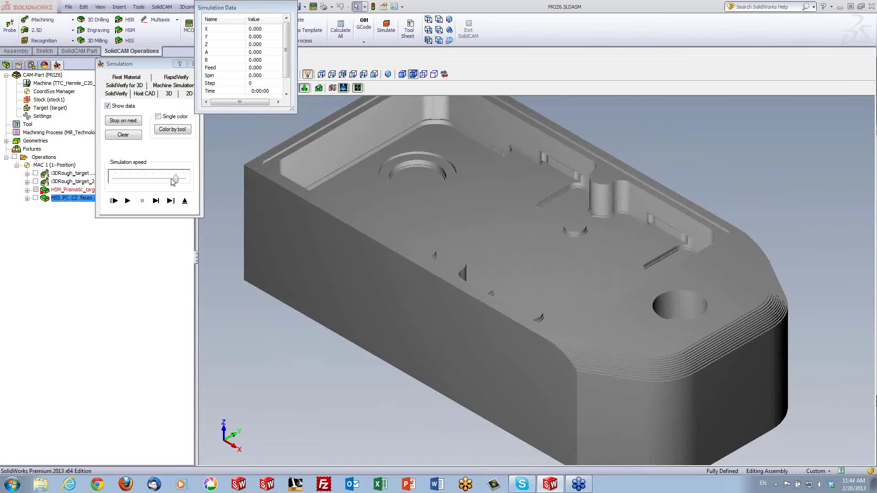
left_click_drag(176, 179, 137, 179)
left_click(128, 201)
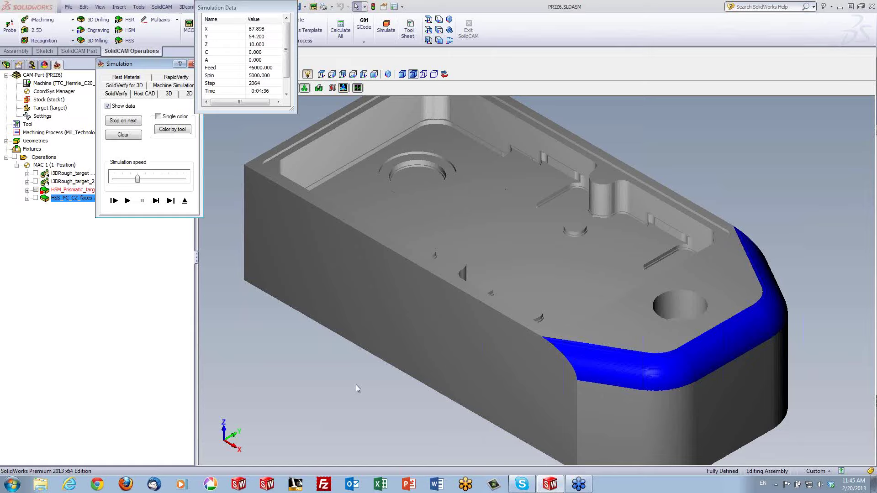
Step: Exit the HSS_PC_CZ_faces simulation, returning to the PRIZ6 part model
left_click(185, 201)
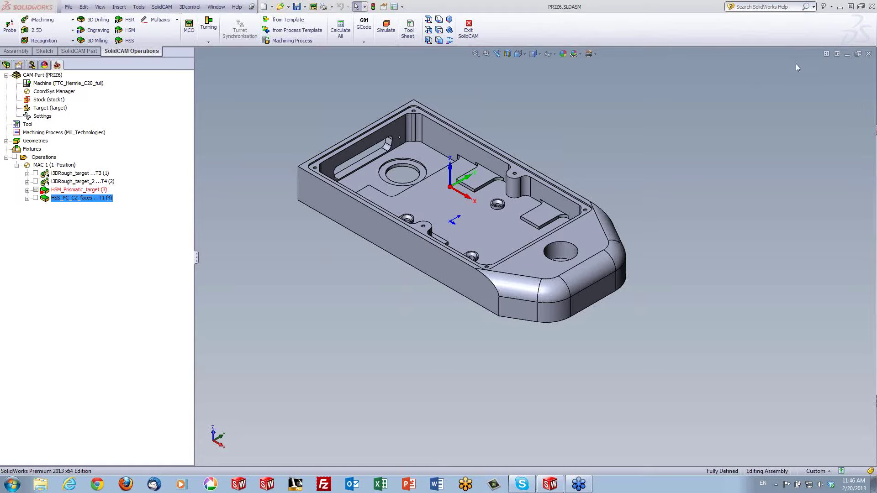
Step: Open EXAMPLE-4 from recent CAM parts and activate its Stock configuration
left_click(162, 7)
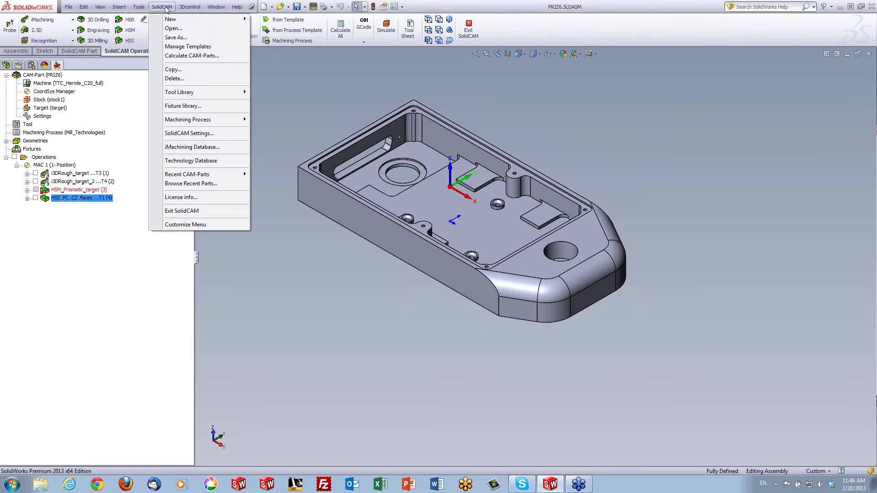
left_click(199, 184)
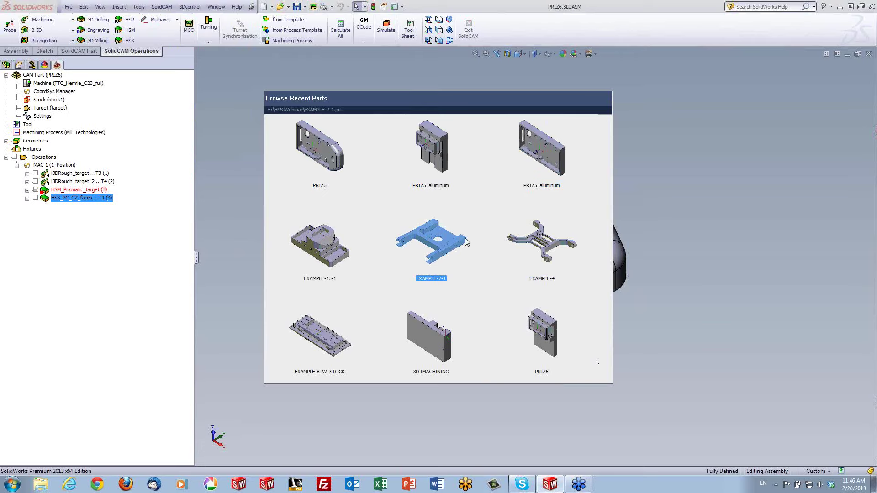
left_click(532, 246)
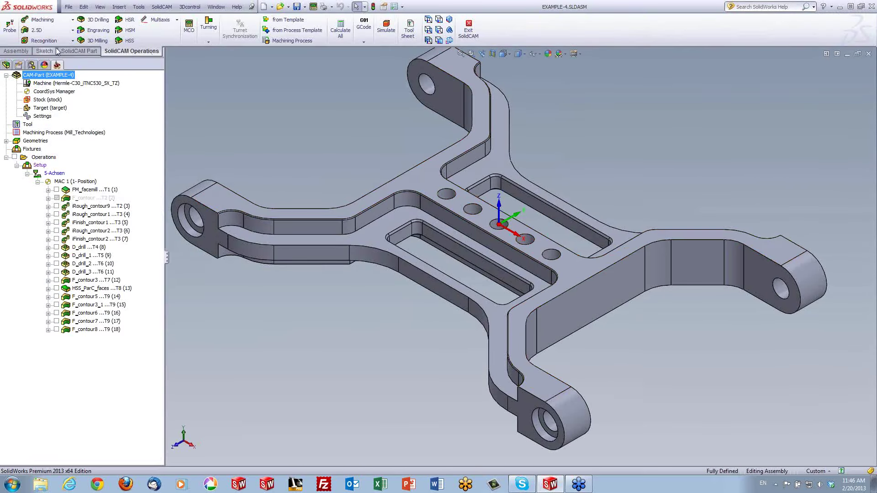
left_click(31, 64)
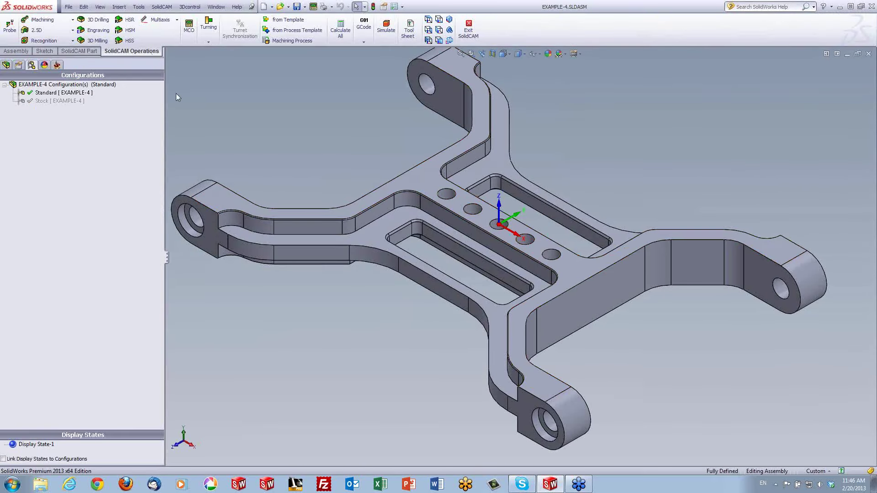
left_click(49, 102)
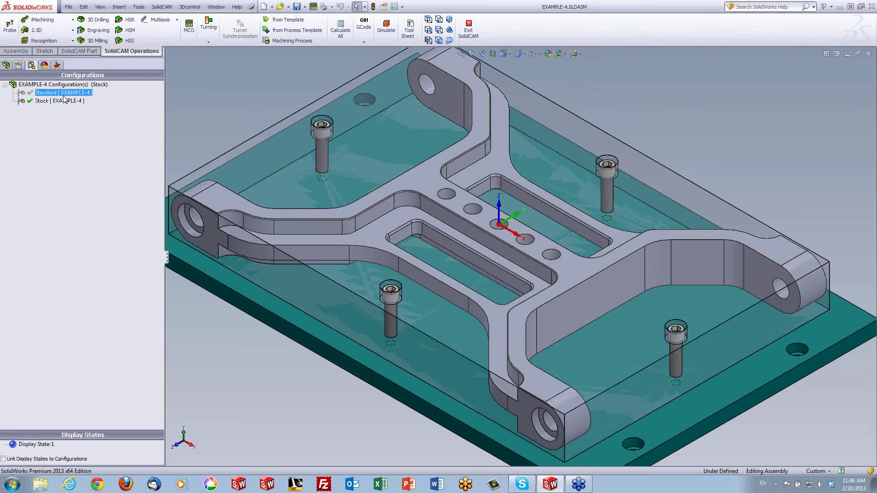
Step: Expand the DesignModel<1> component in the feature tree and open it as its own part
left_click(6, 65)
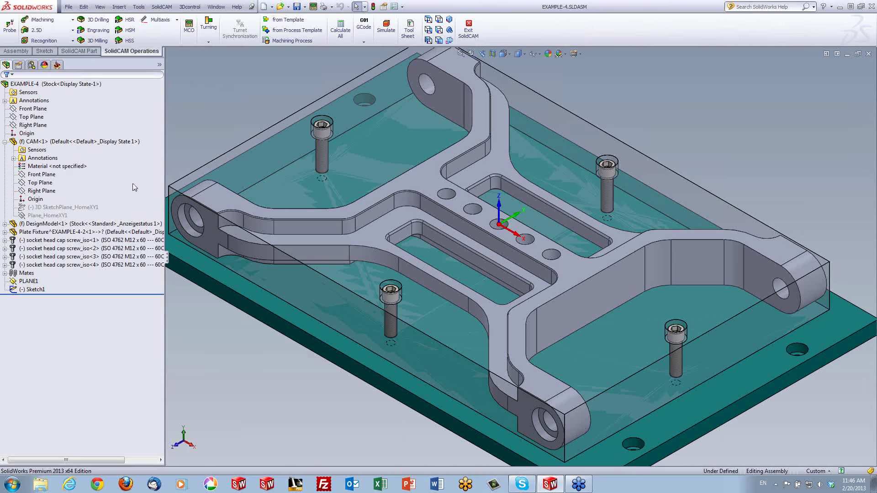
left_click(66, 216)
left_click(66, 223)
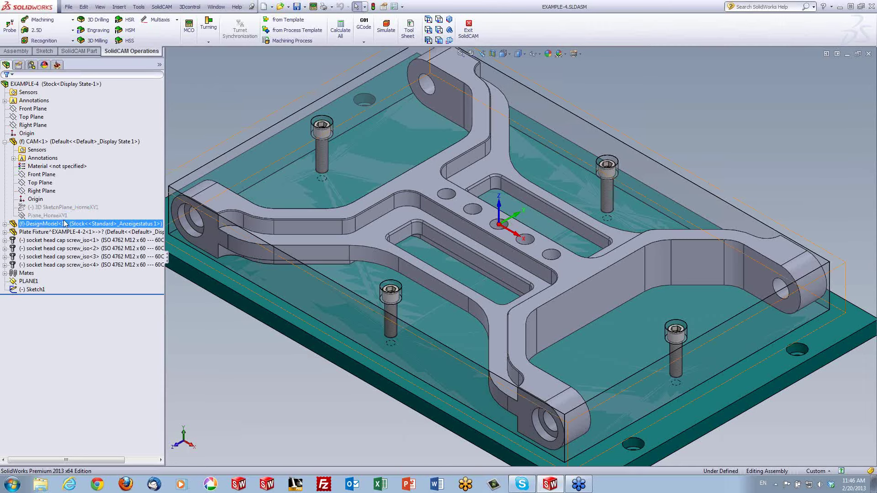
key("Escape")
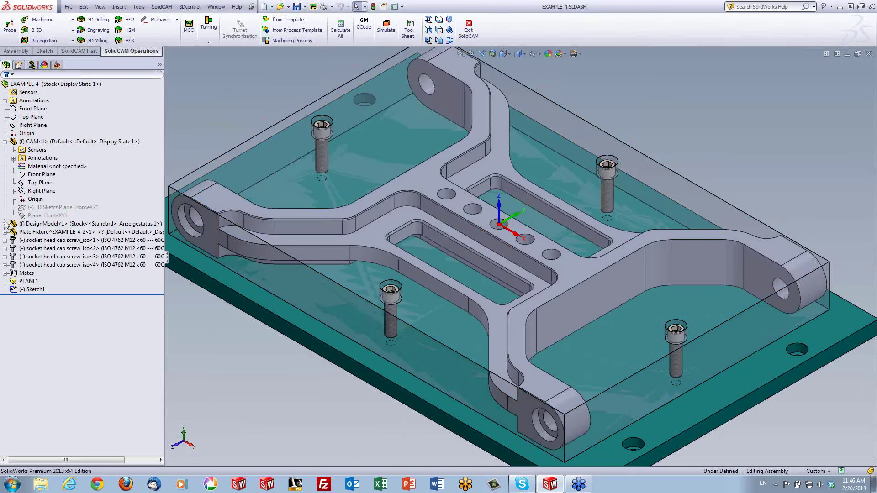
left_click(5, 224)
left_click(50, 200)
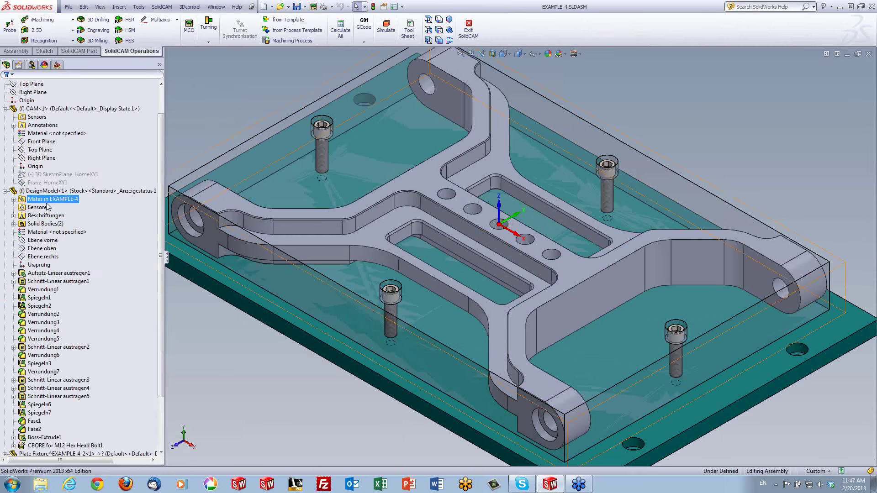
left_click(37, 219)
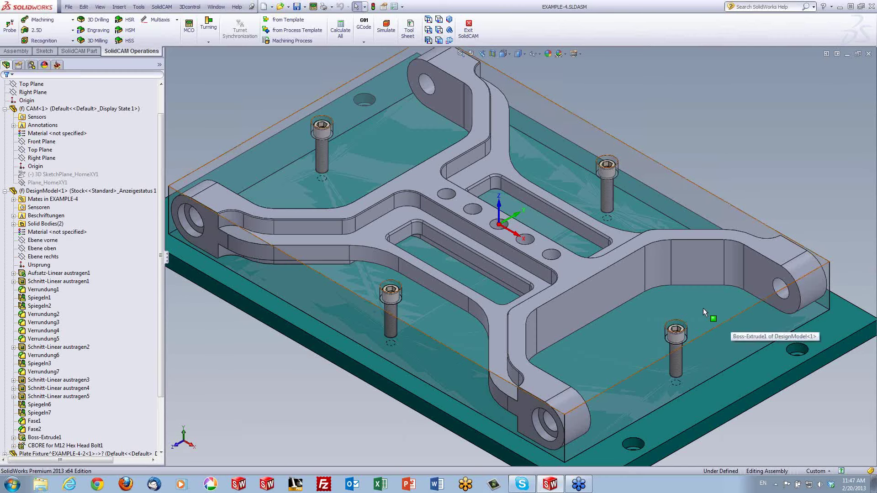
right_click(123, 191)
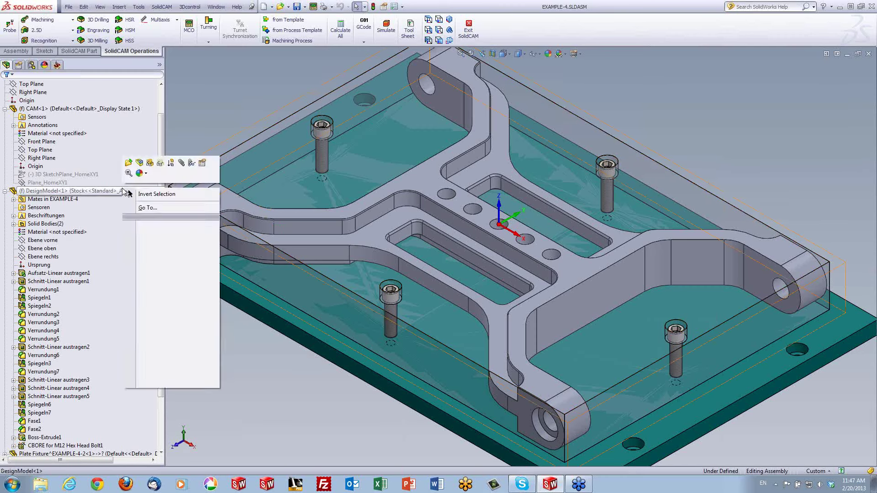
left_click(140, 165)
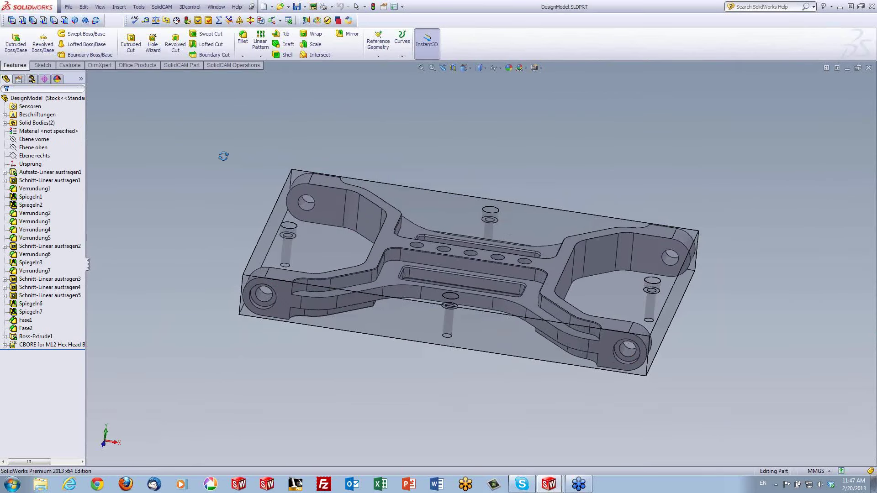
Step: Inspect the Boss-Extrude1 feature definition and cancel without changes
middle_click_drag(223, 156, 237, 151)
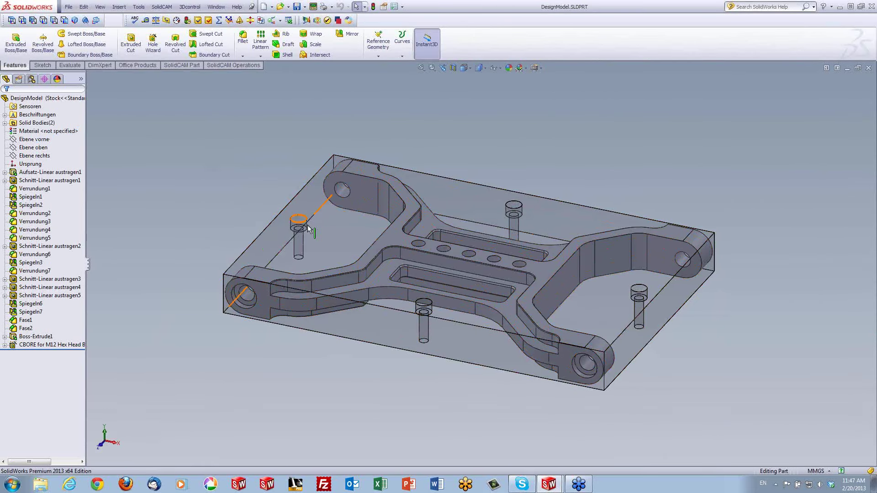
left_click(31, 337)
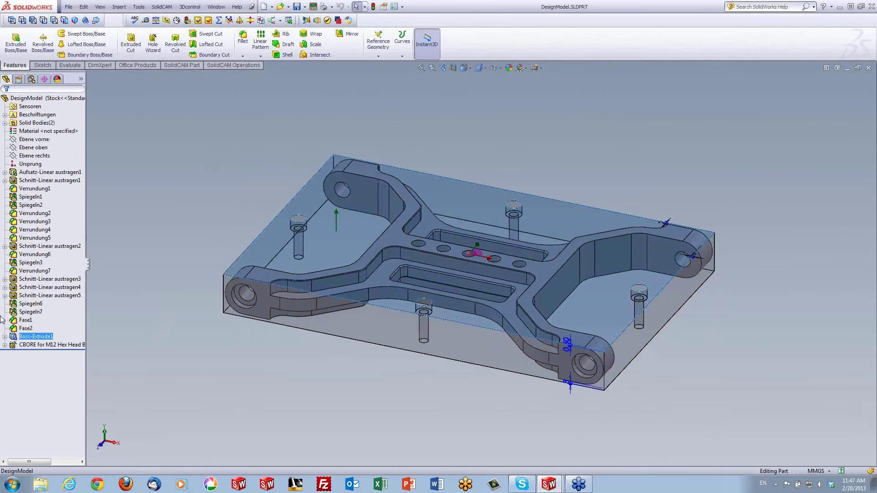
left_click(31, 339)
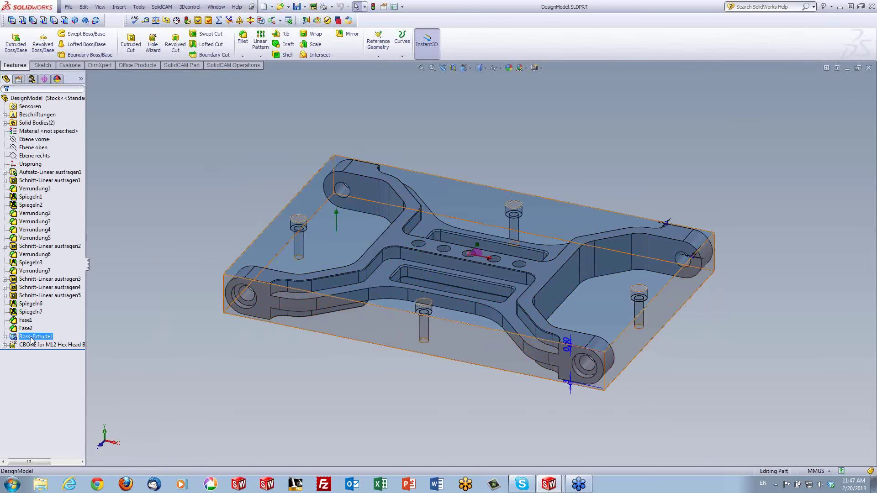
right_click(31, 339)
left_click(39, 316)
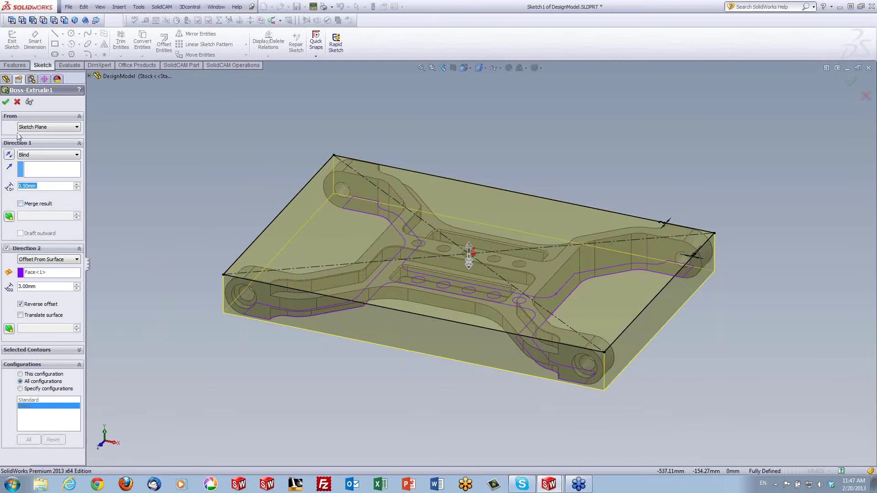
left_click(18, 104)
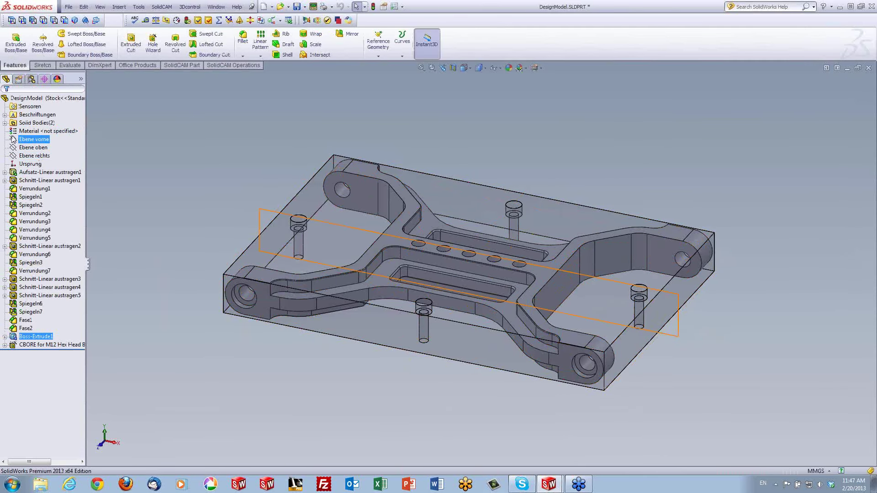
Step: Make the CBORE stock body transparent via Change Transparency
left_click(6, 123)
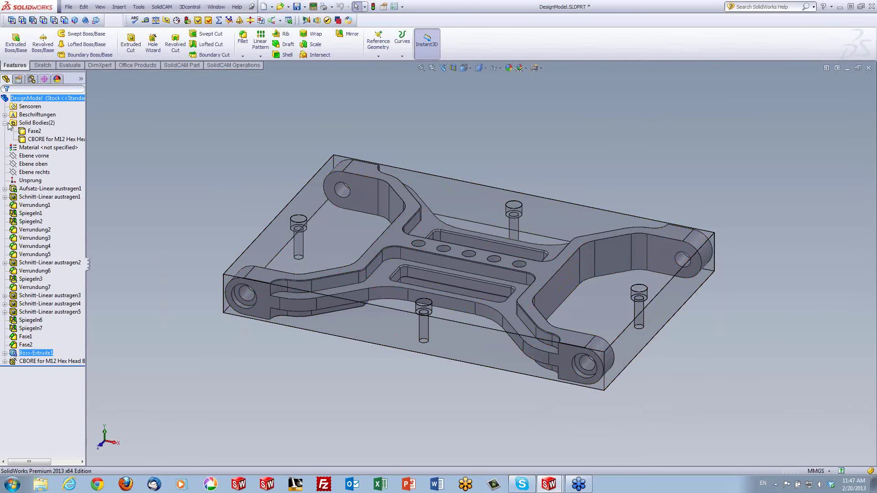
left_click(166, 103)
left_click(62, 148)
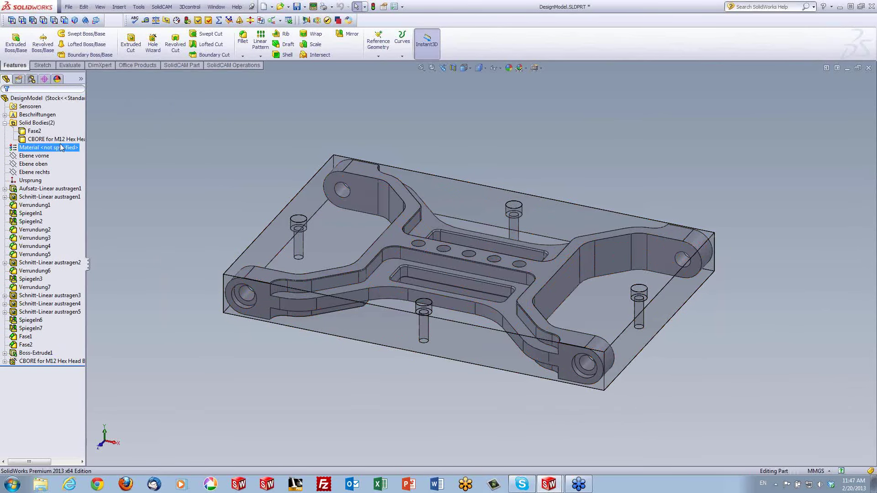
left_click(50, 139)
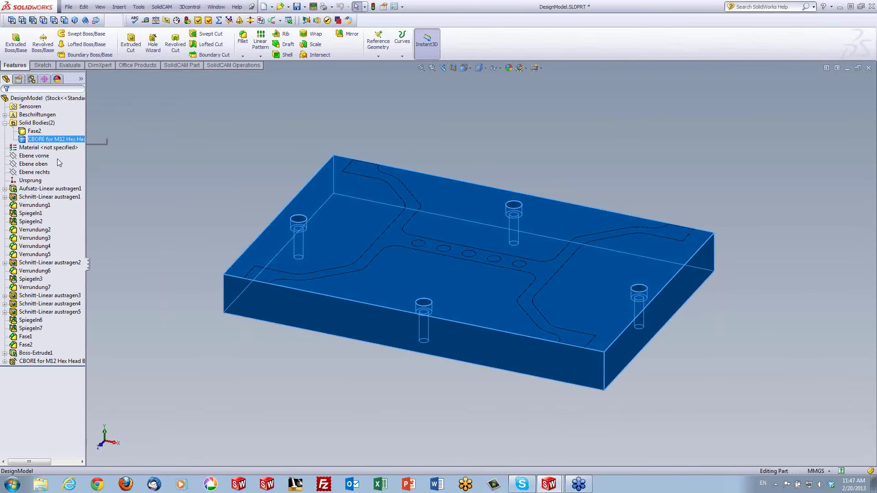
right_click(67, 143)
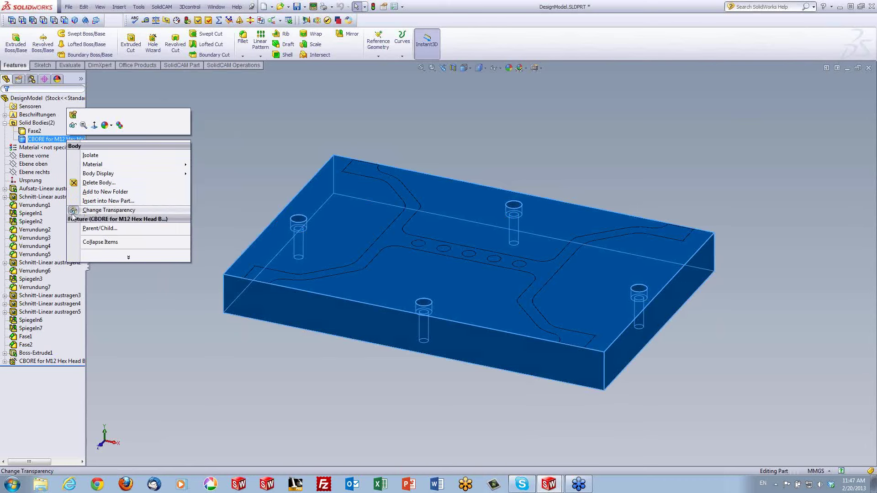
left_click(73, 212)
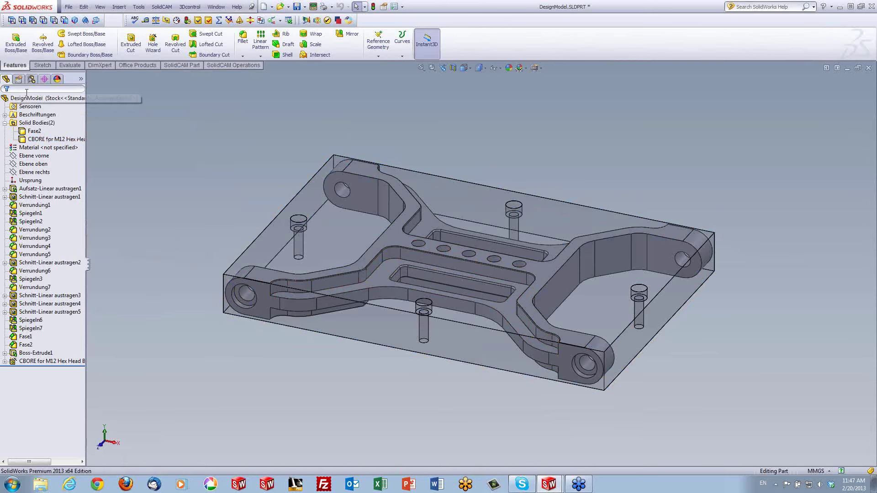
Step: Close DesignModel without saving and discard its changes in the assembly
left_click(868, 68)
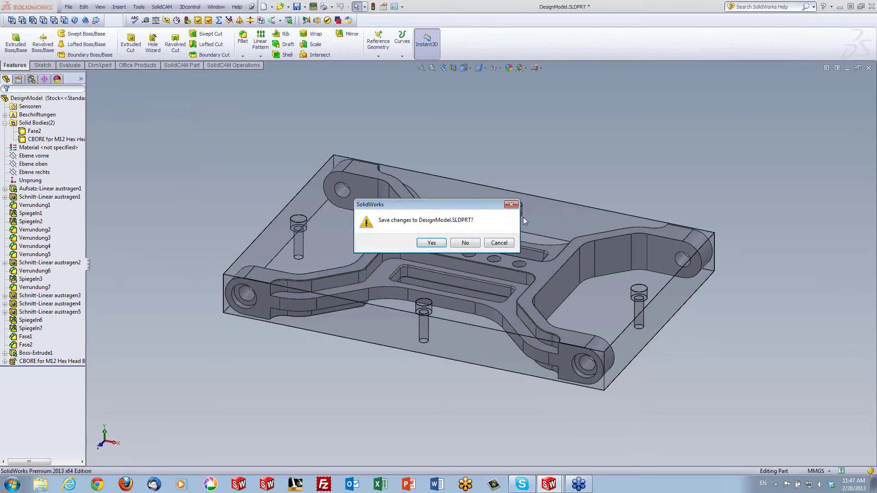
left_click(471, 243)
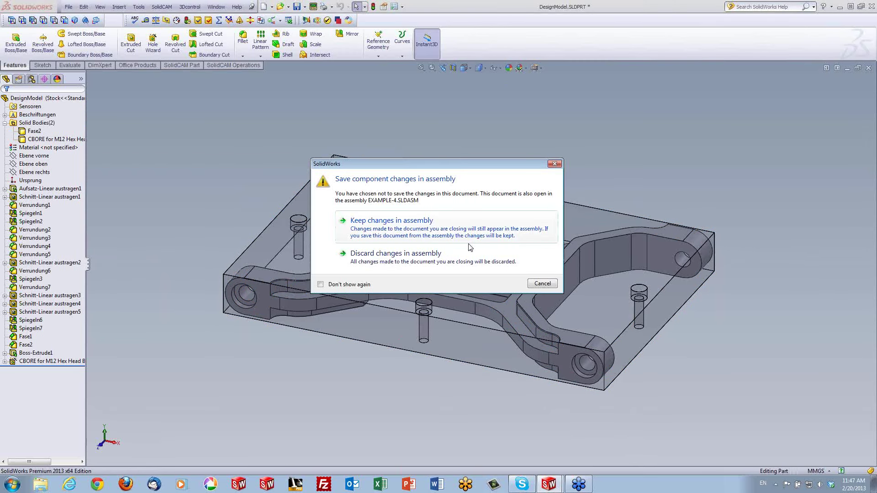
left_click(417, 258)
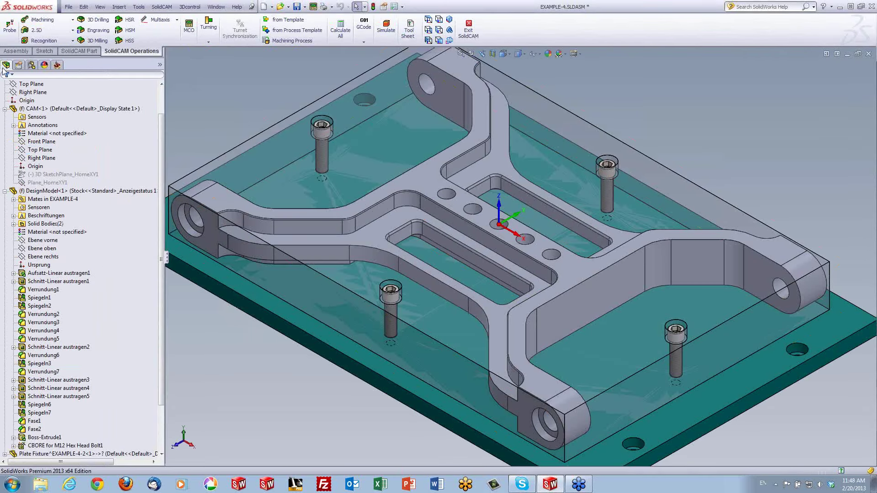
Step: Fit the EXAMPLE-4 fixture plate in view and show the SolidCAM operations tree
scroll(82, 274, "down", 3)
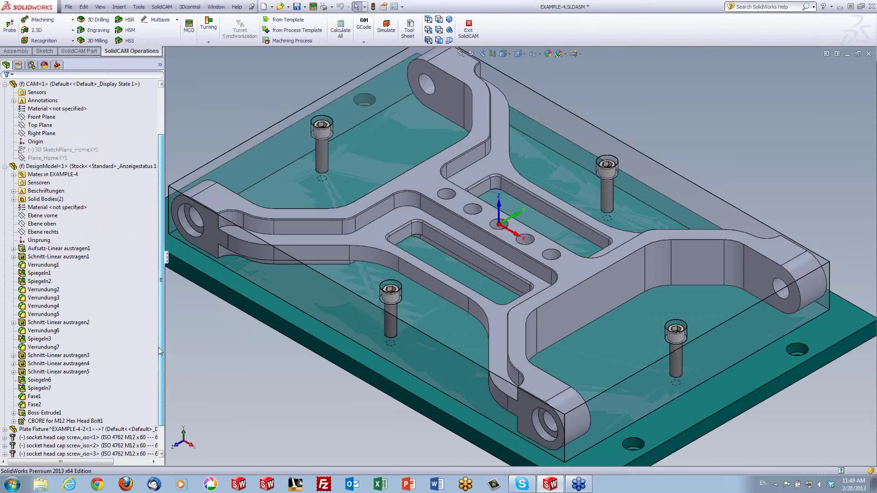
left_click(82, 421)
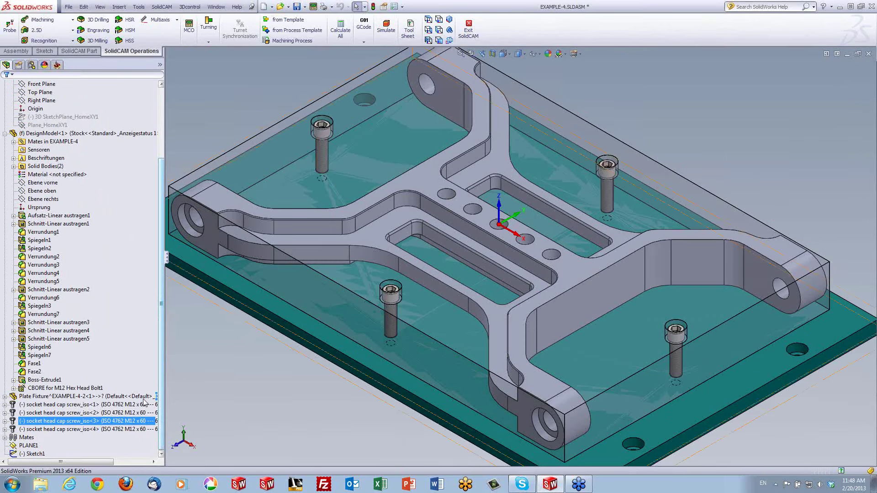
left_click(223, 425)
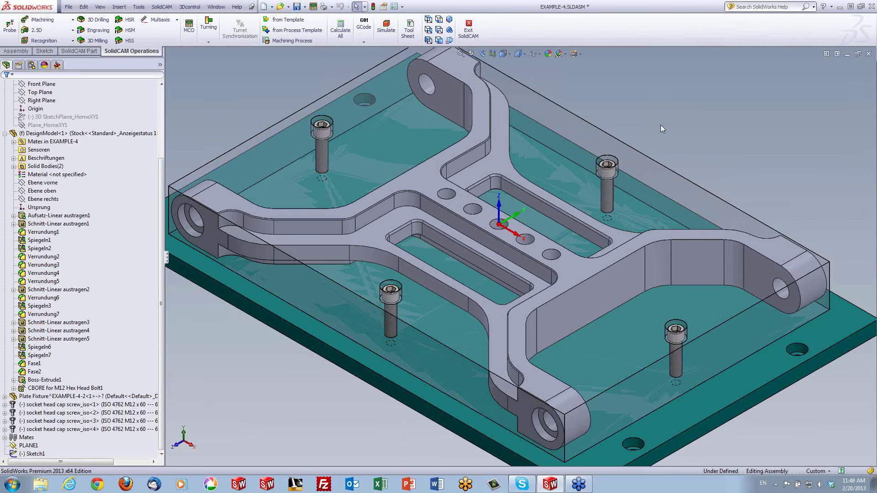
key("f")
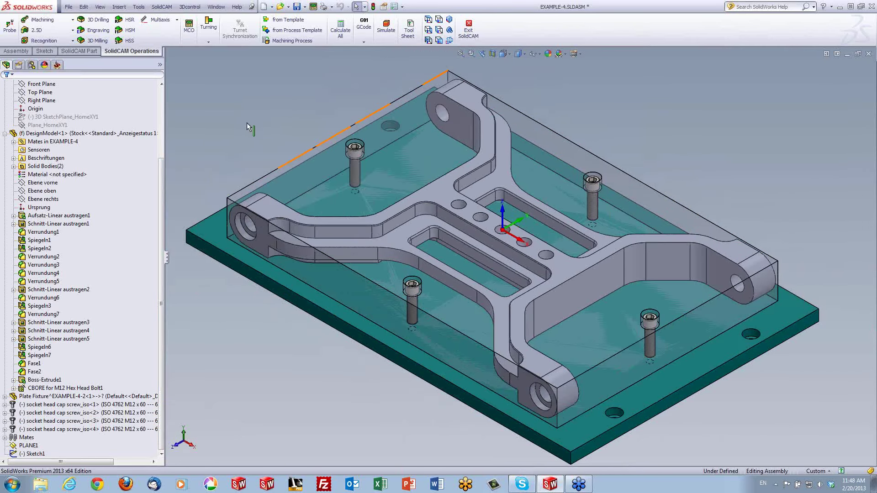
left_click(56, 66)
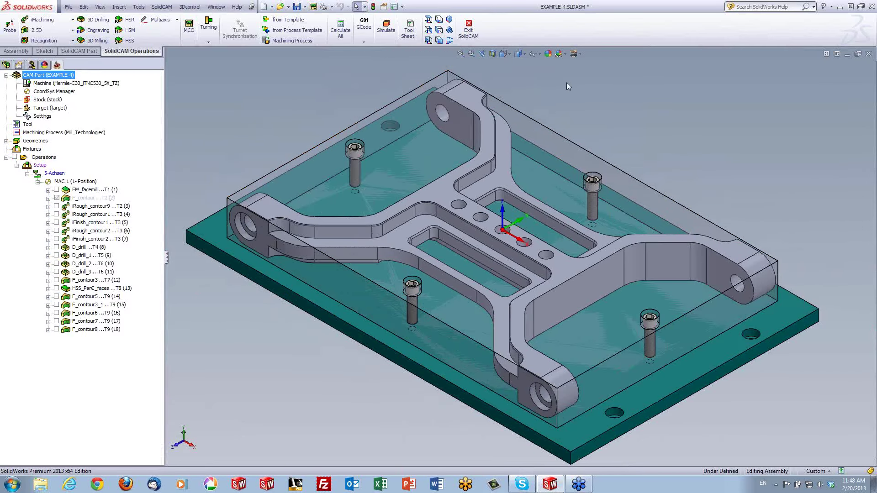